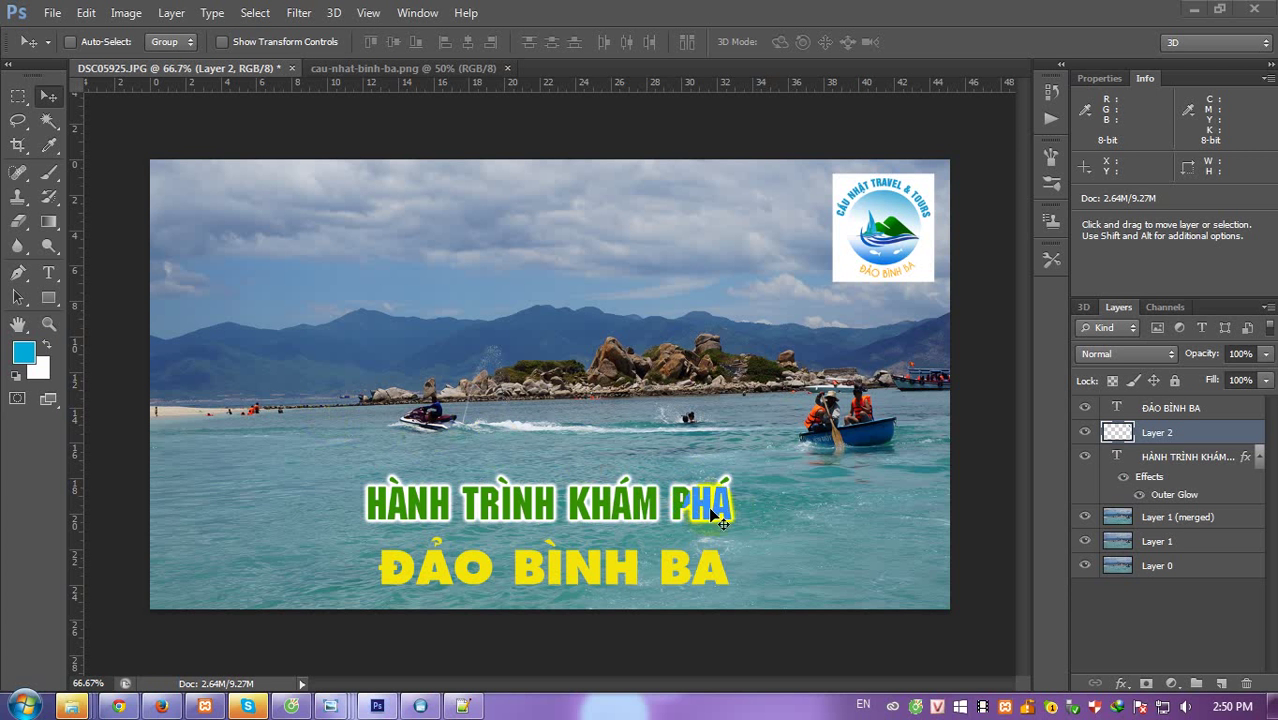
# Add a new layer and hide the ĐẢO BÌNH BA, logo and HÀNH TRÌNH KHÁM PHÁ layers.
pyautogui.click(1172, 411)
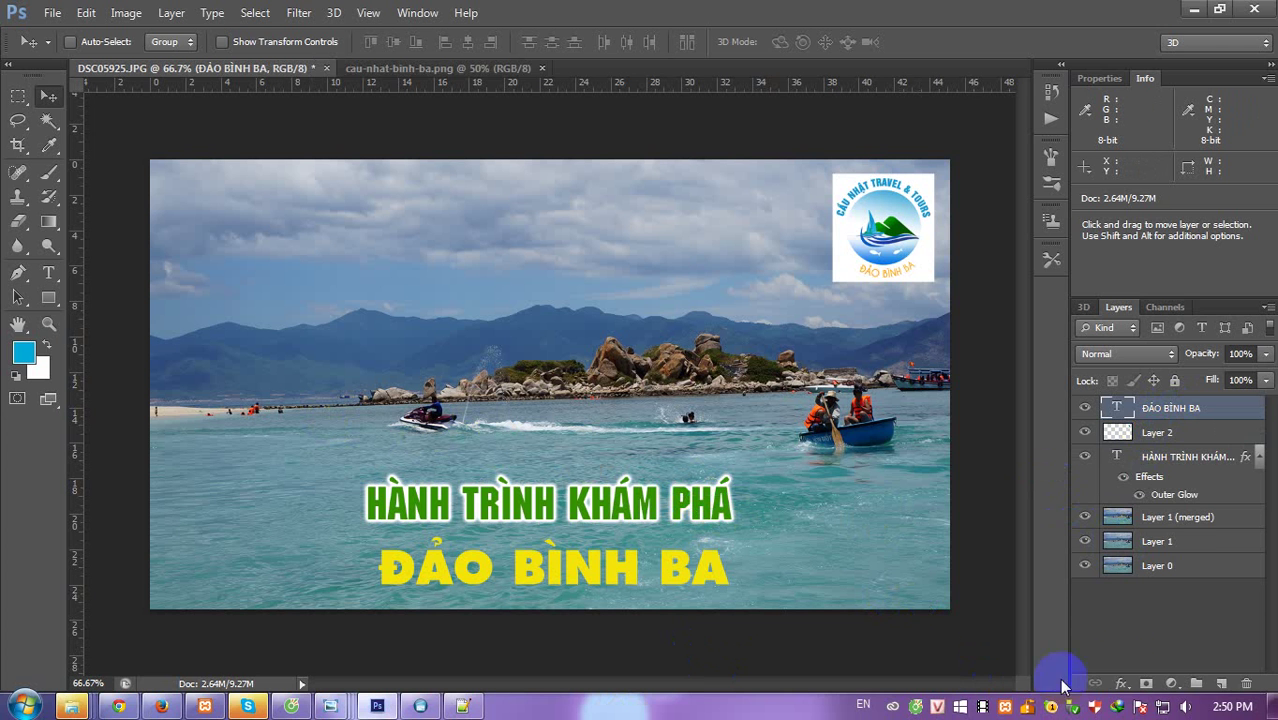
pyautogui.click(1221, 683)
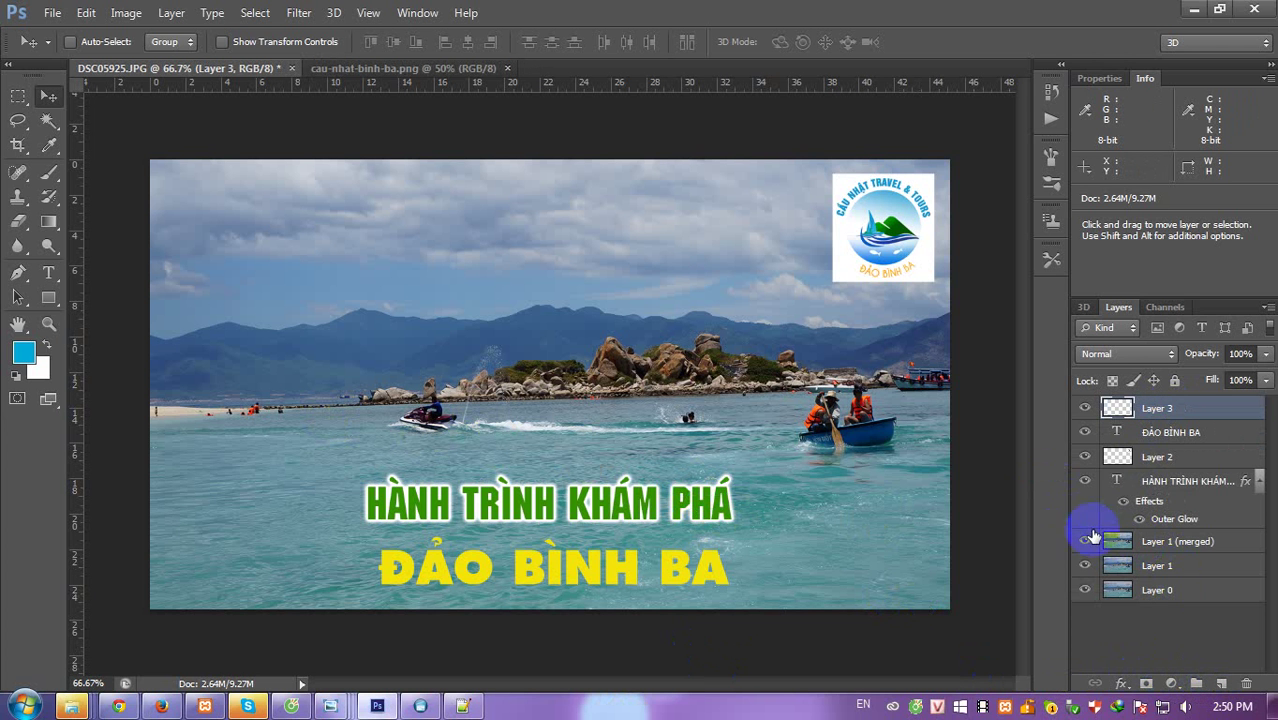
pyautogui.click(1084, 432)
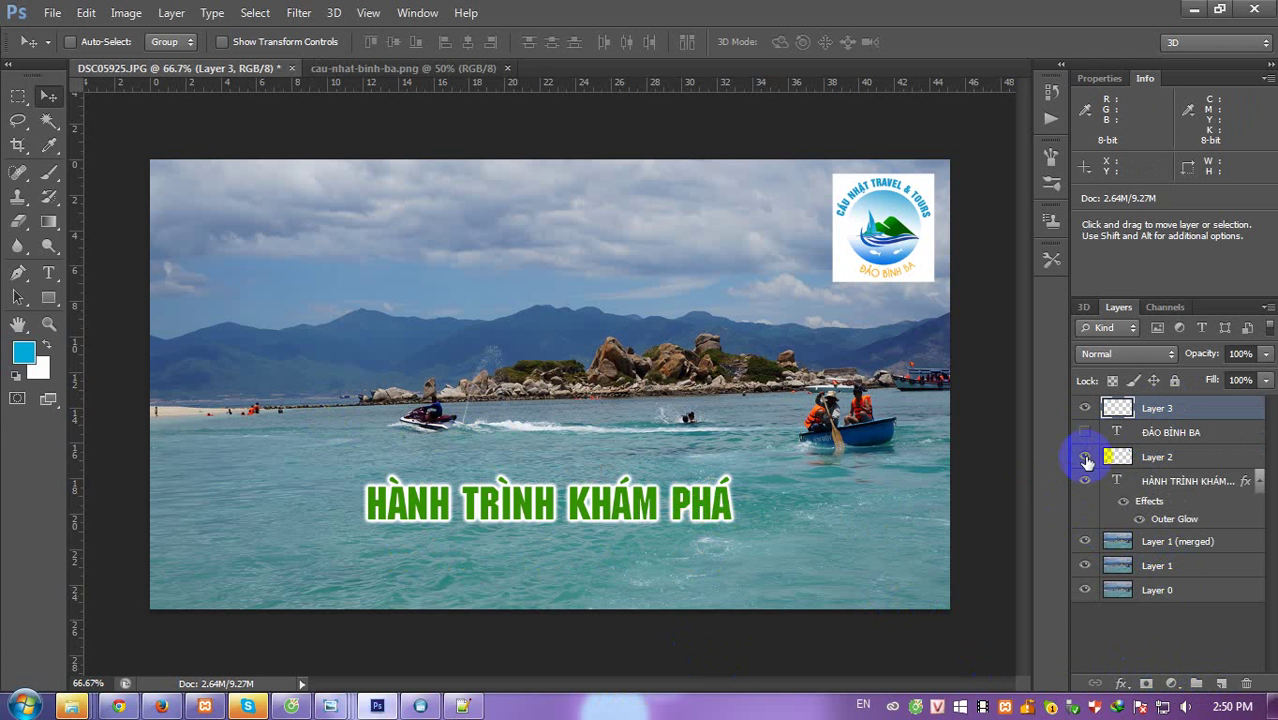
pyautogui.click(1084, 456)
pyautogui.click(1084, 480)
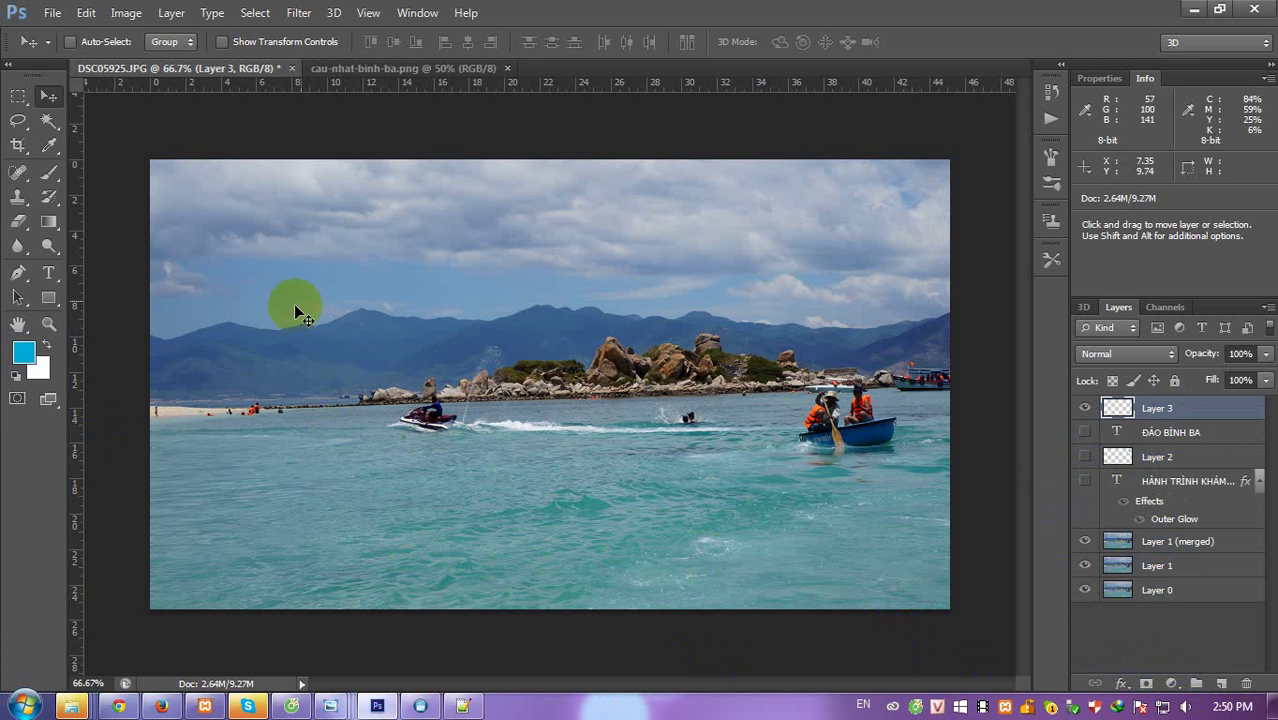
# Draw a paragraph text box over most of the photo and type TUOT.
pyautogui.press('t')
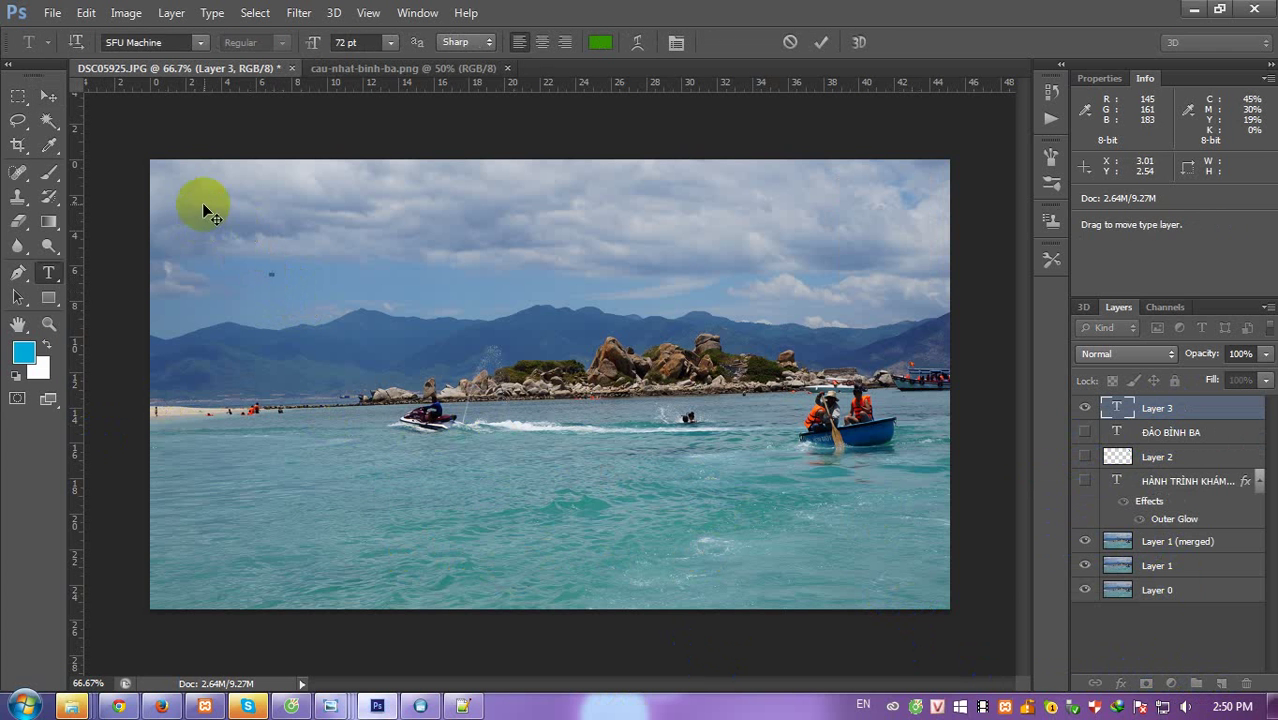
pyautogui.moveTo(181, 184); pyautogui.dragTo(910, 594)
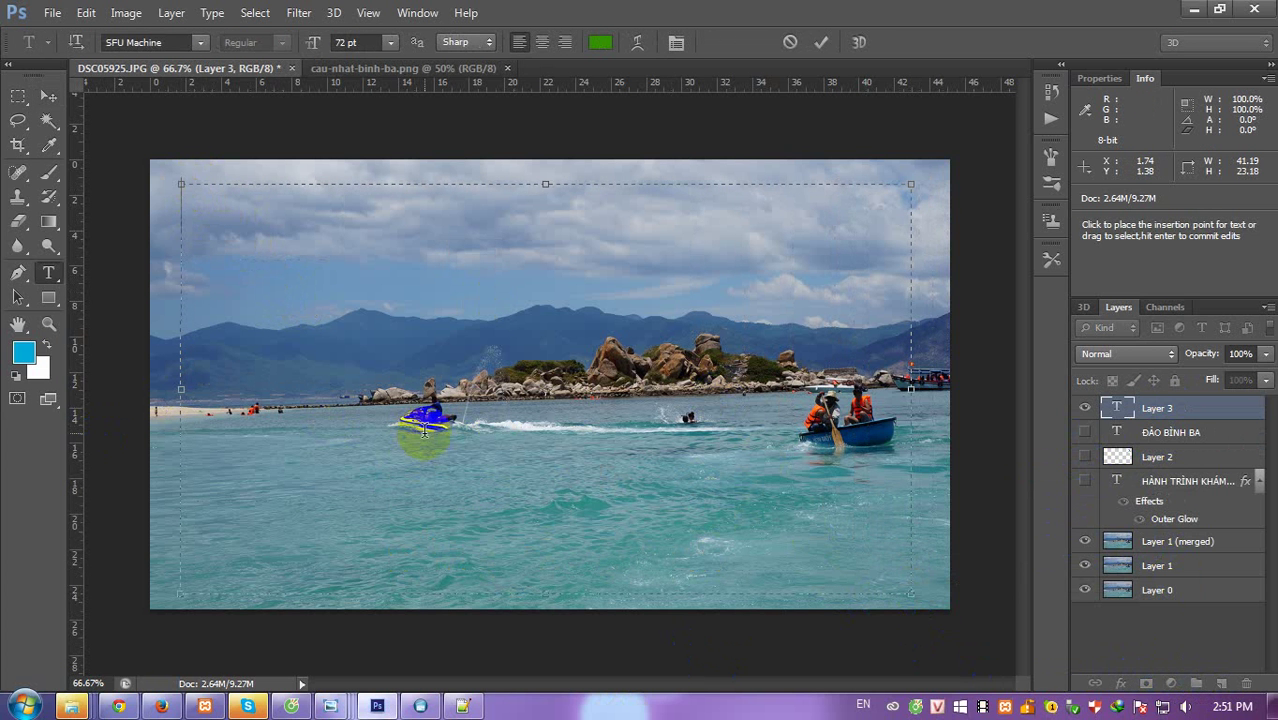
pyautogui.write('T')
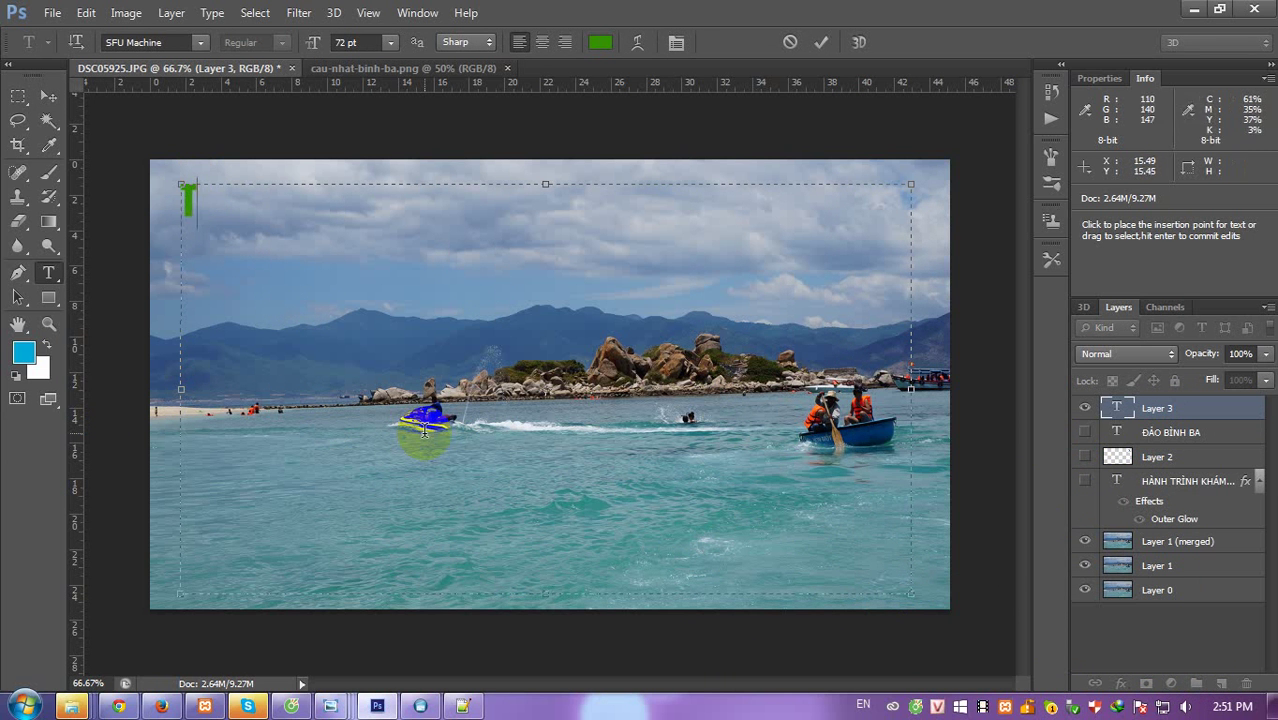
pyautogui.write('UOT')
# Set the TUOT text colour to yellow #fbf203.
pyautogui.hotkey('ctrl', 'a')
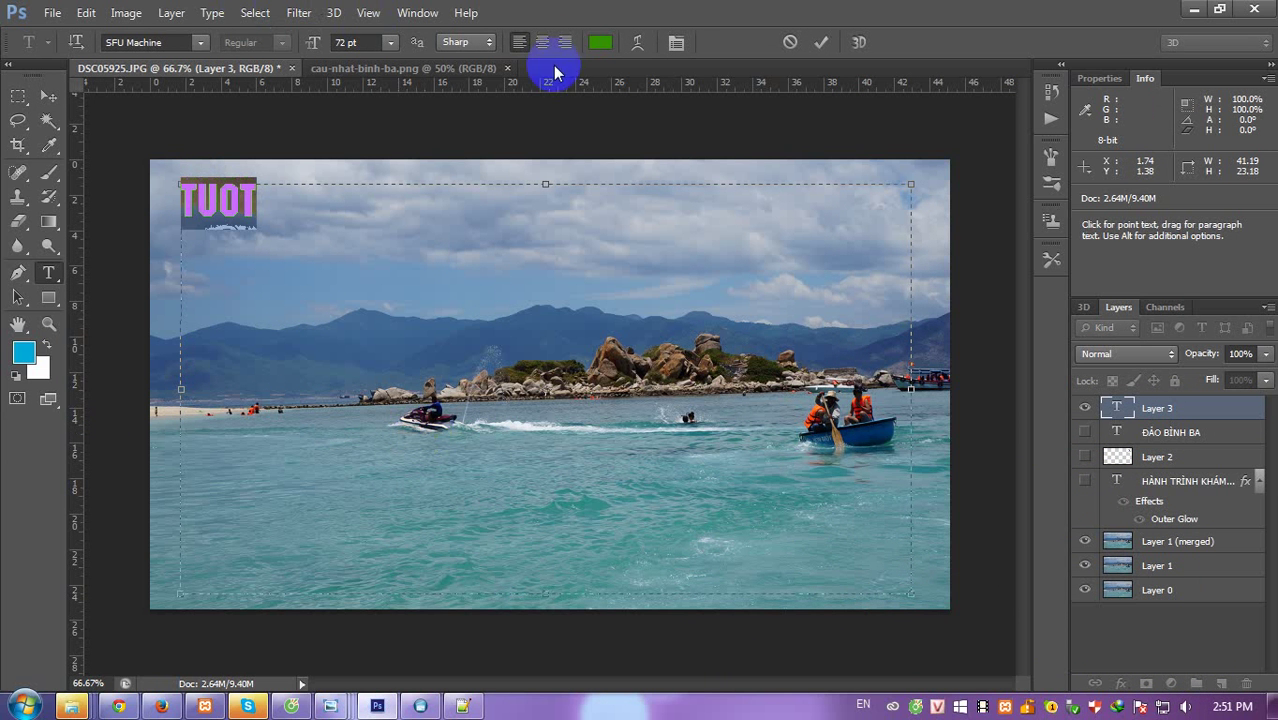
pyautogui.click(600, 42)
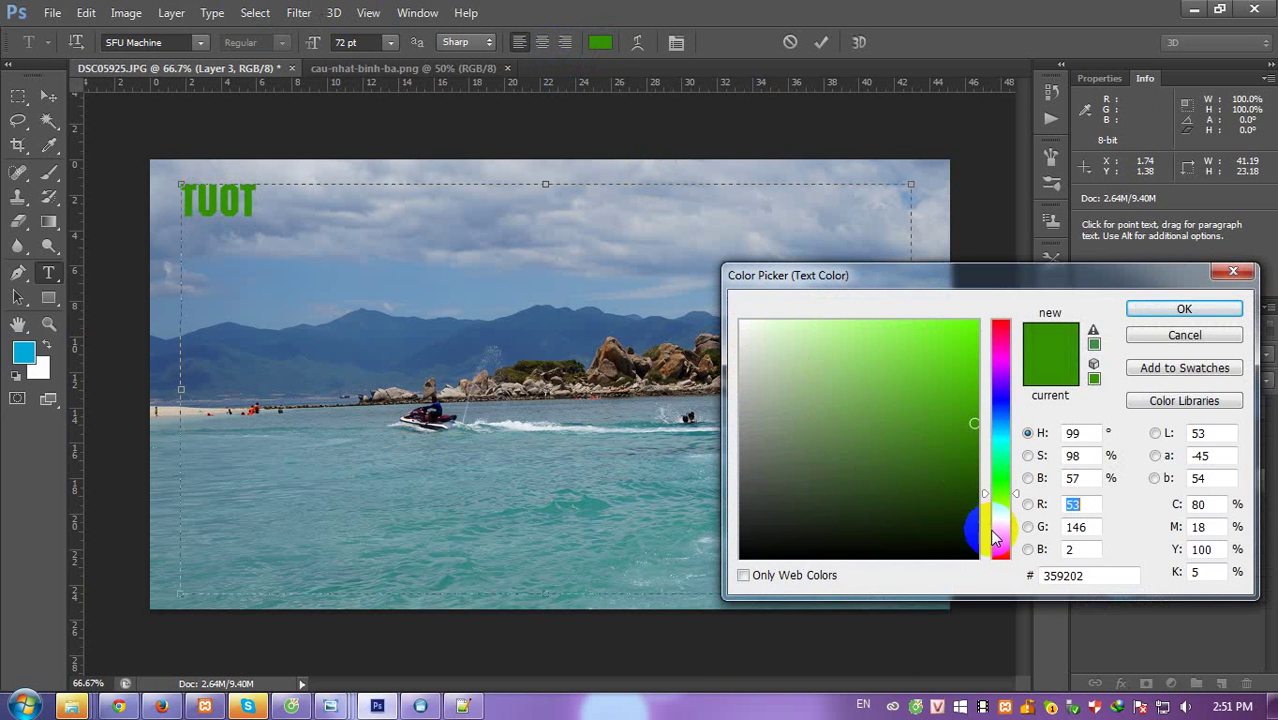
pyautogui.click(1000, 530)
pyautogui.click(975, 324)
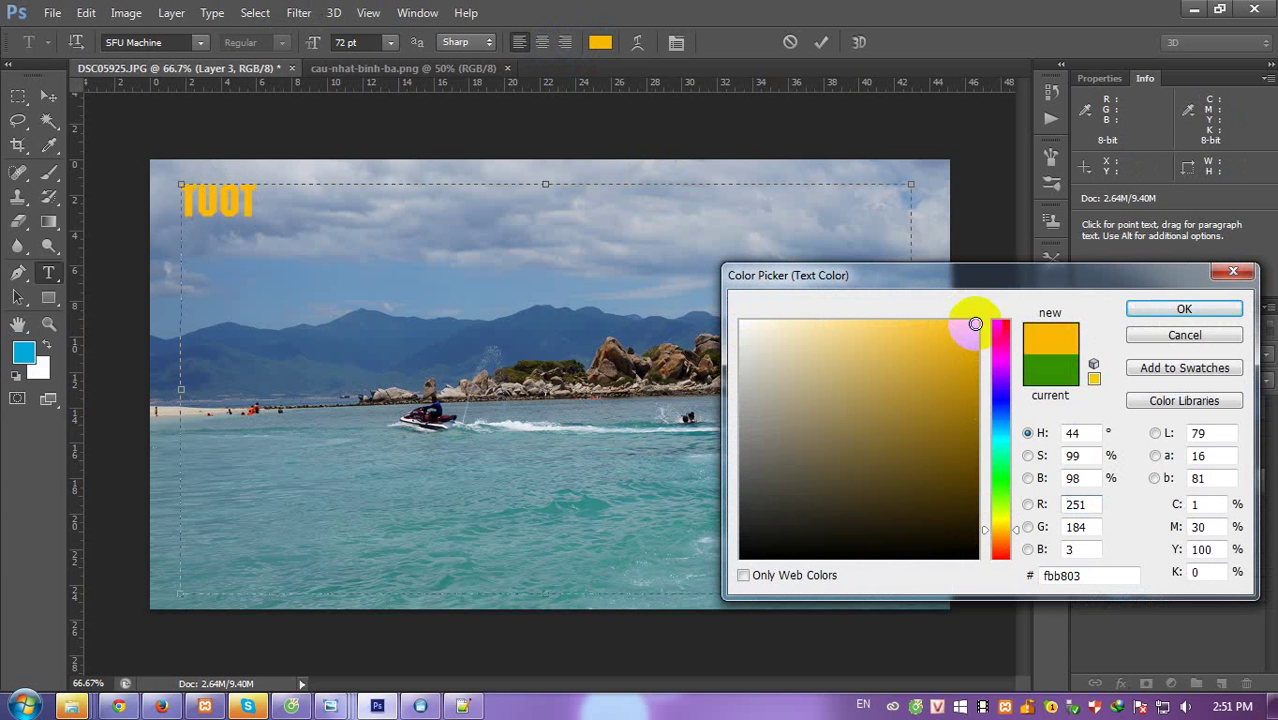
pyautogui.click(1001, 521)
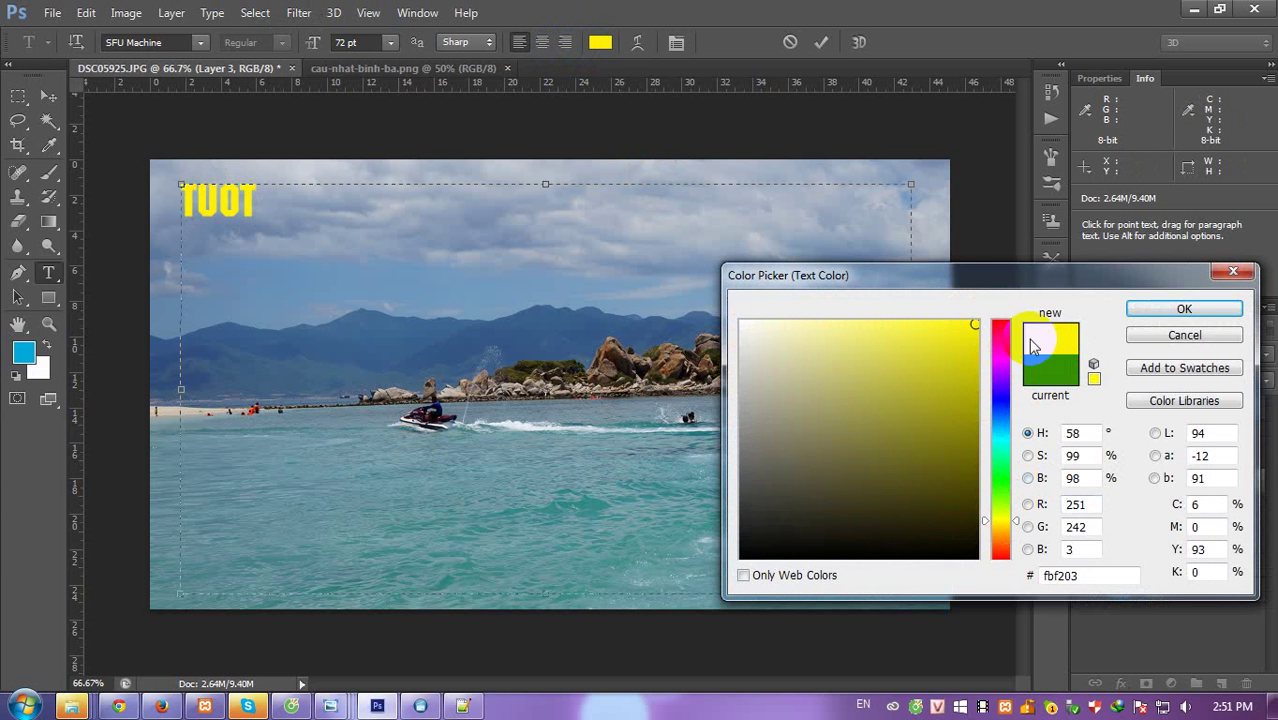
pyautogui.click(1160, 310)
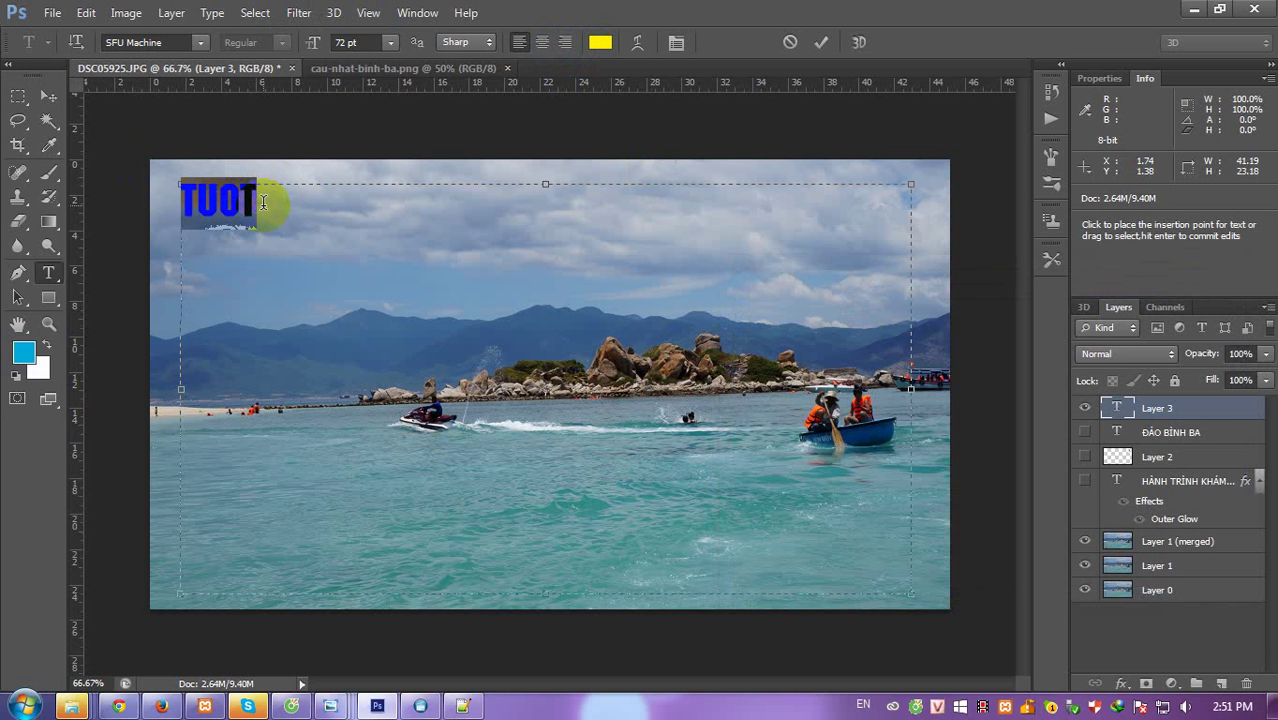
# Type and commit the title 'TUTORIAL PHOTOSHOP - HƯỚNG DẪN TẠO BANNER ADS FAN PAGE FACEBOOK'.
pyautogui.write('1')
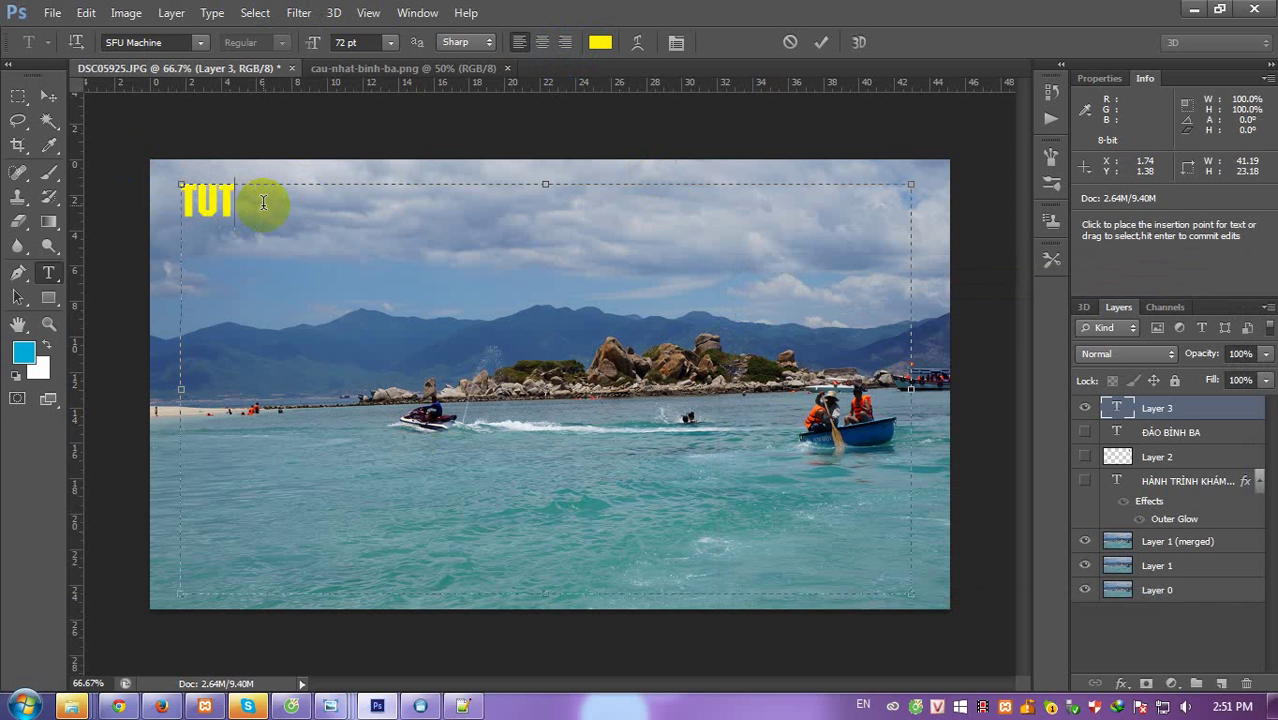
pyautogui.write('ORIAL')
pyautogui.write(' PH')
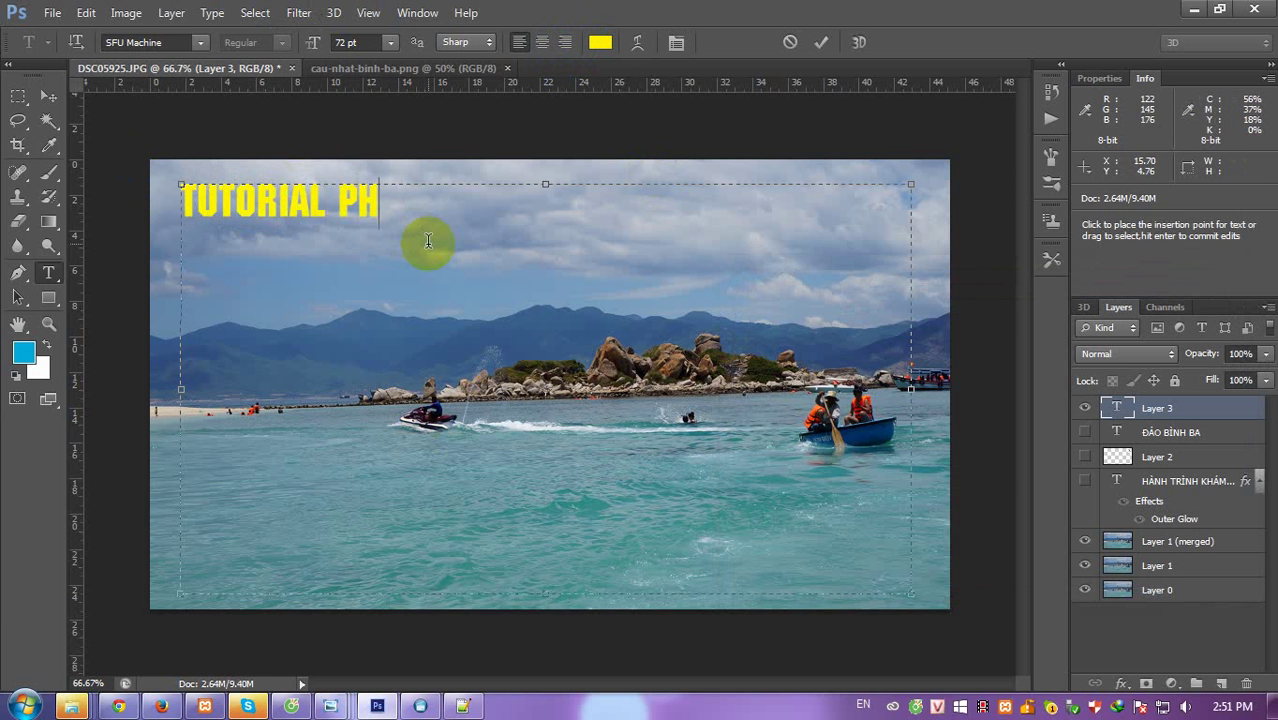
pyautogui.write('OT')
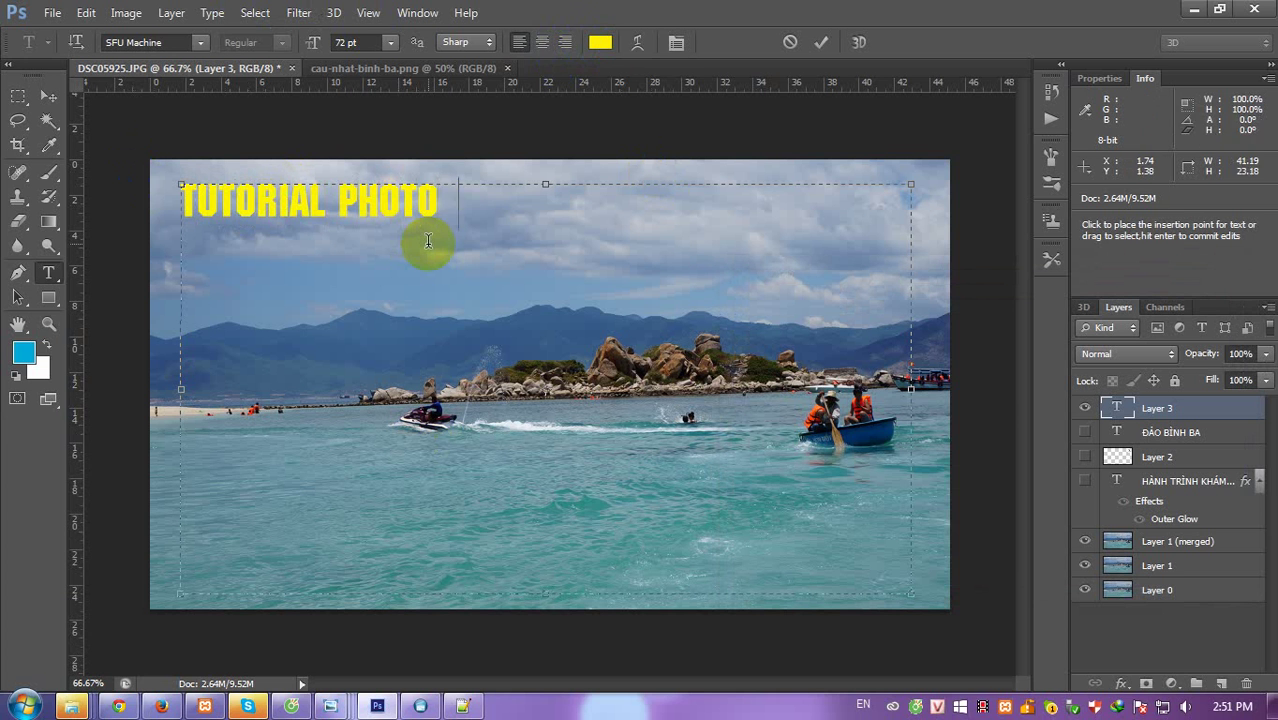
pyautogui.write('OP')
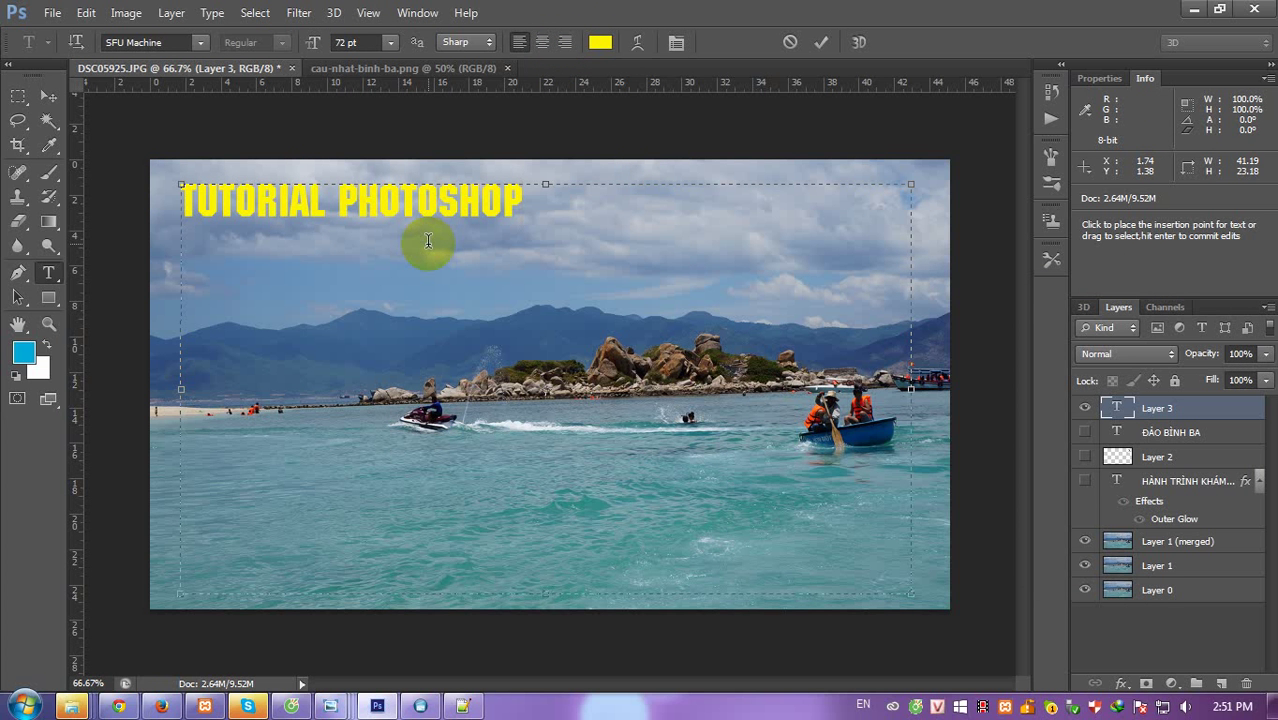
pyautogui.write(' - HƯƠN')
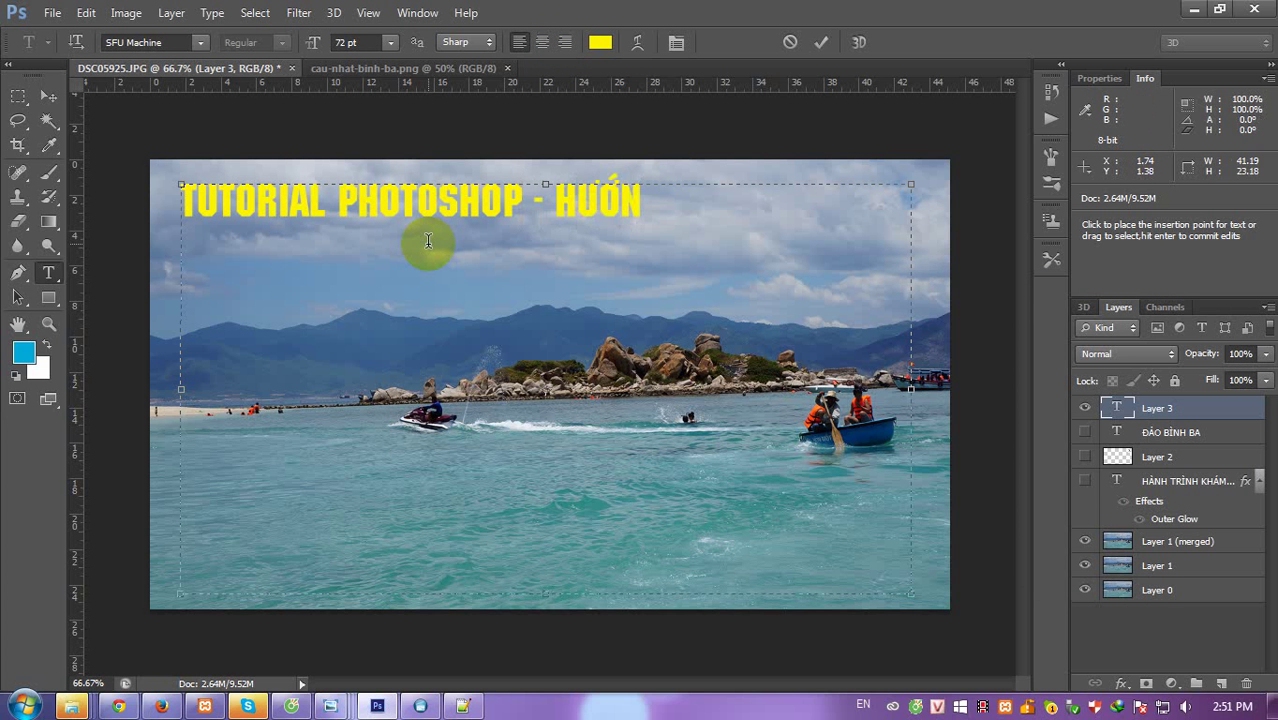
pyautogui.write('DAẪN ')
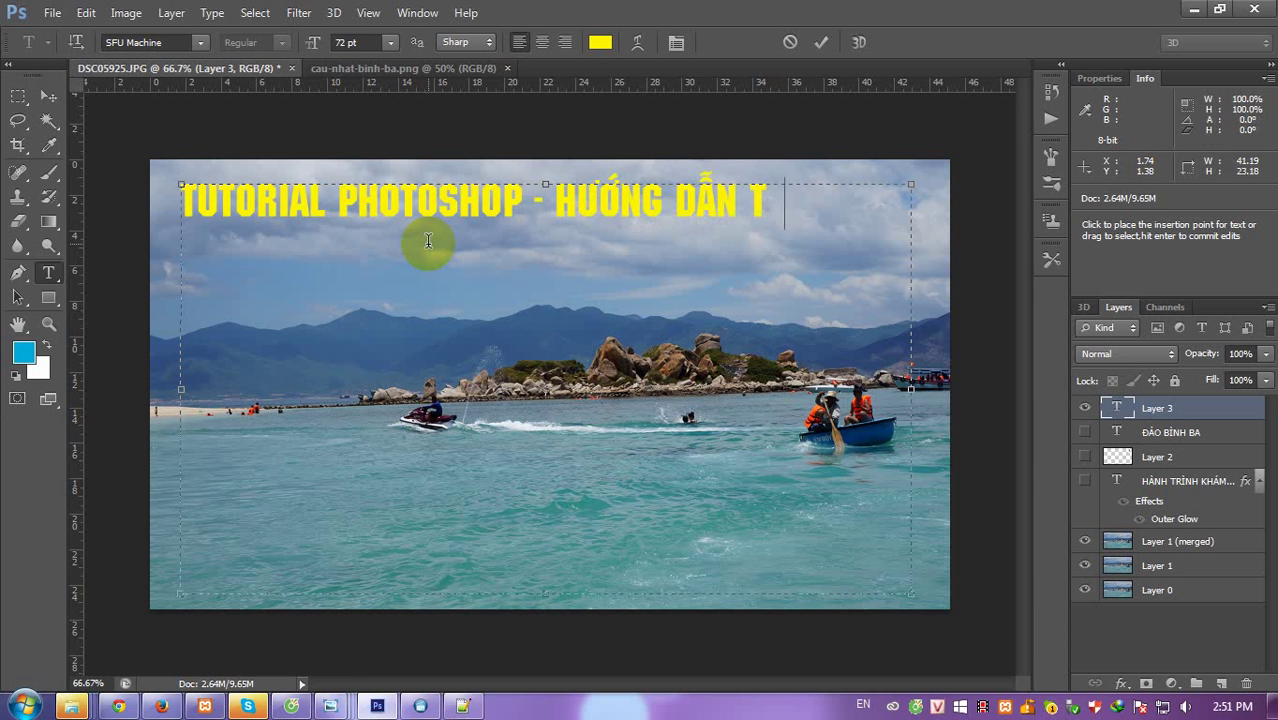
pyautogui.write('ẠOBANNER')
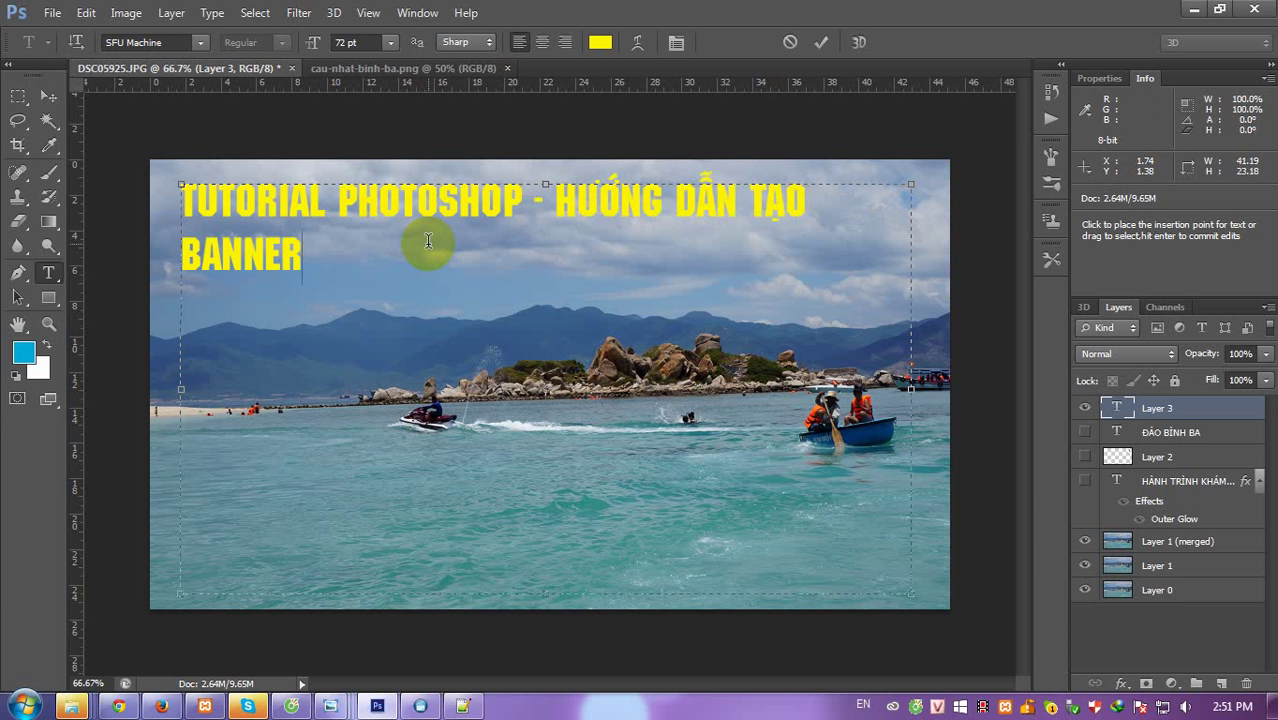
pyautogui.write(' ÁD')
pyautogui.press('BackSpace')
pyautogui.press('BackSpace')
pyautogui.write('A')
pyautogui.write('DS F')
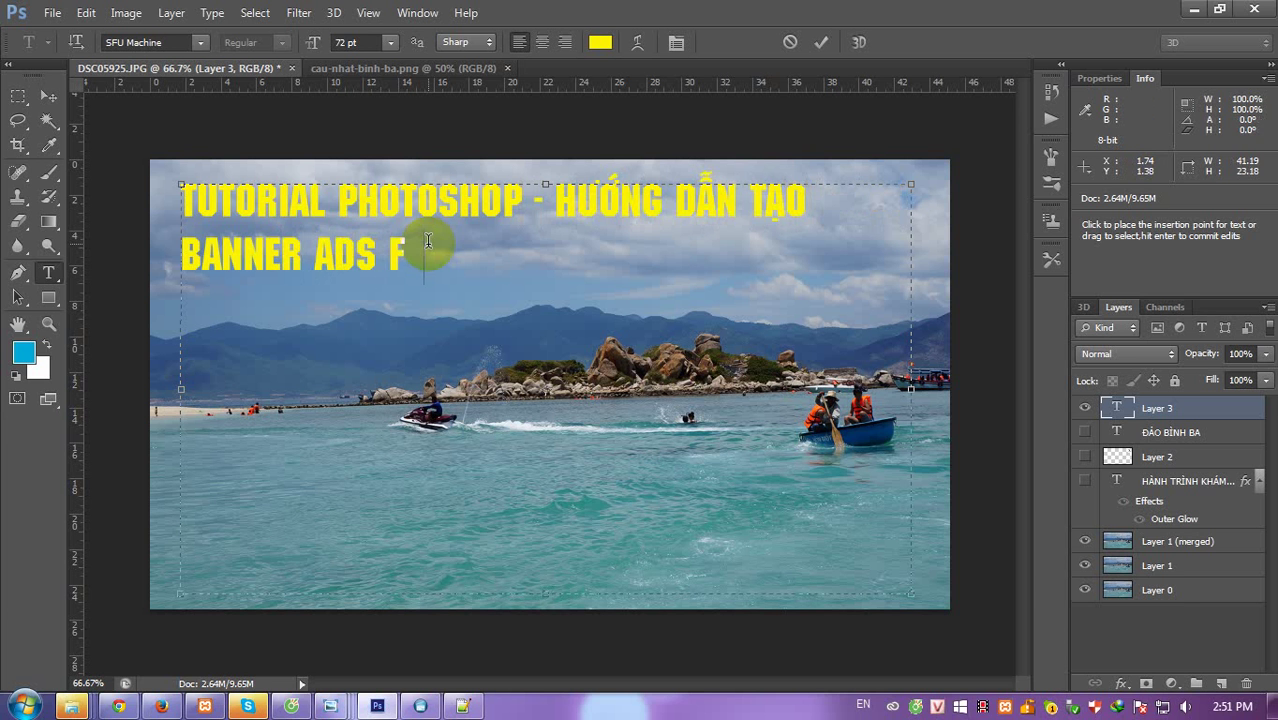
pyautogui.write('AN PAGE')
pyautogui.write(' FA')
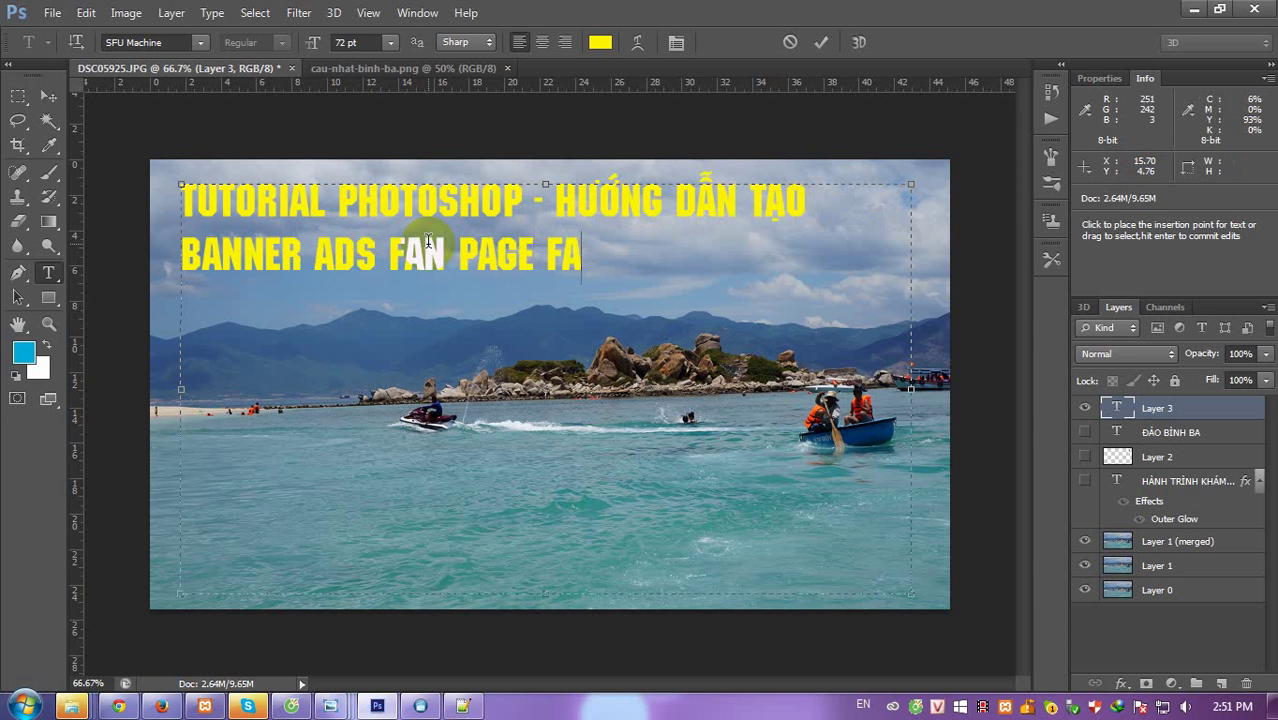
pyautogui.write('CEBO')
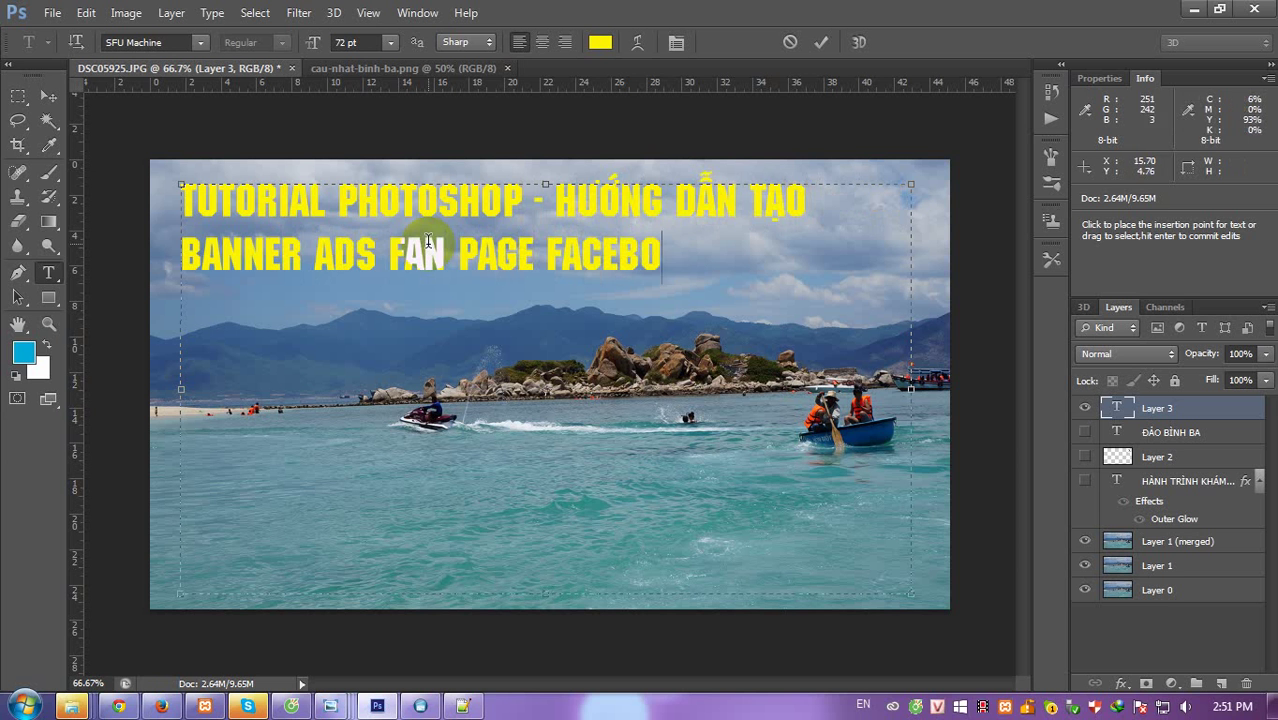
pyautogui.write('OK')
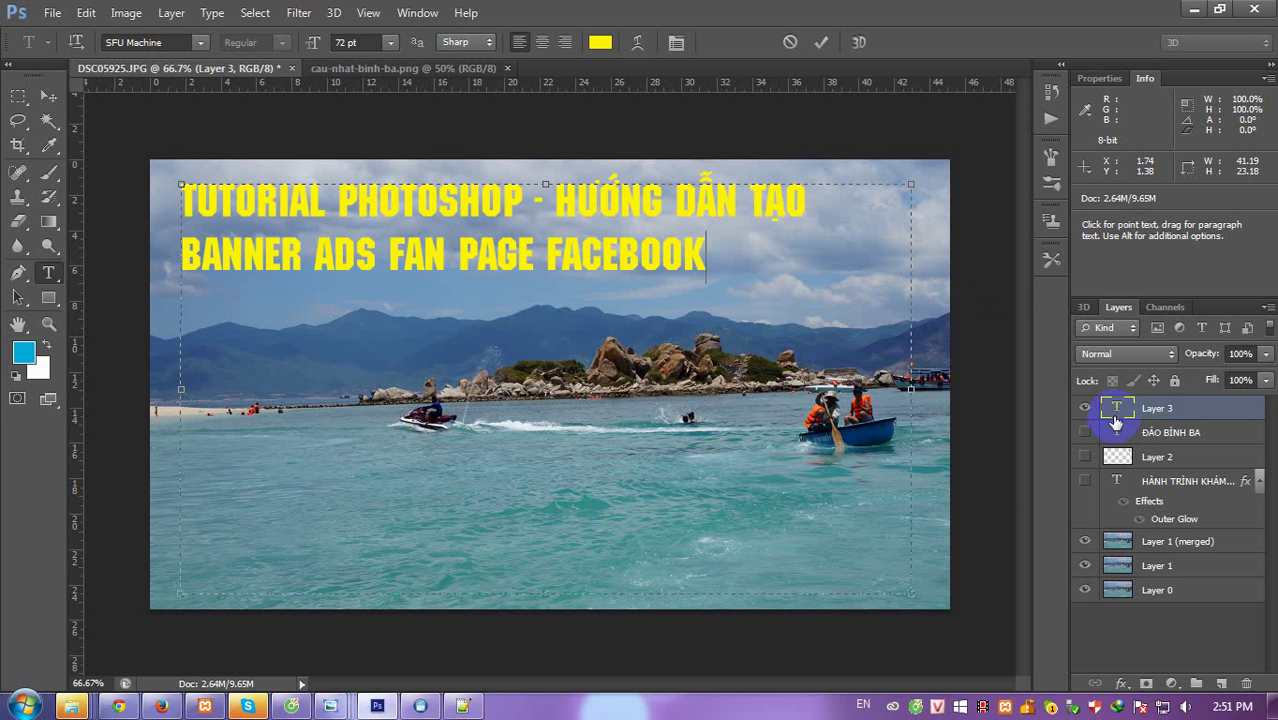
pyautogui.click(1115, 414)
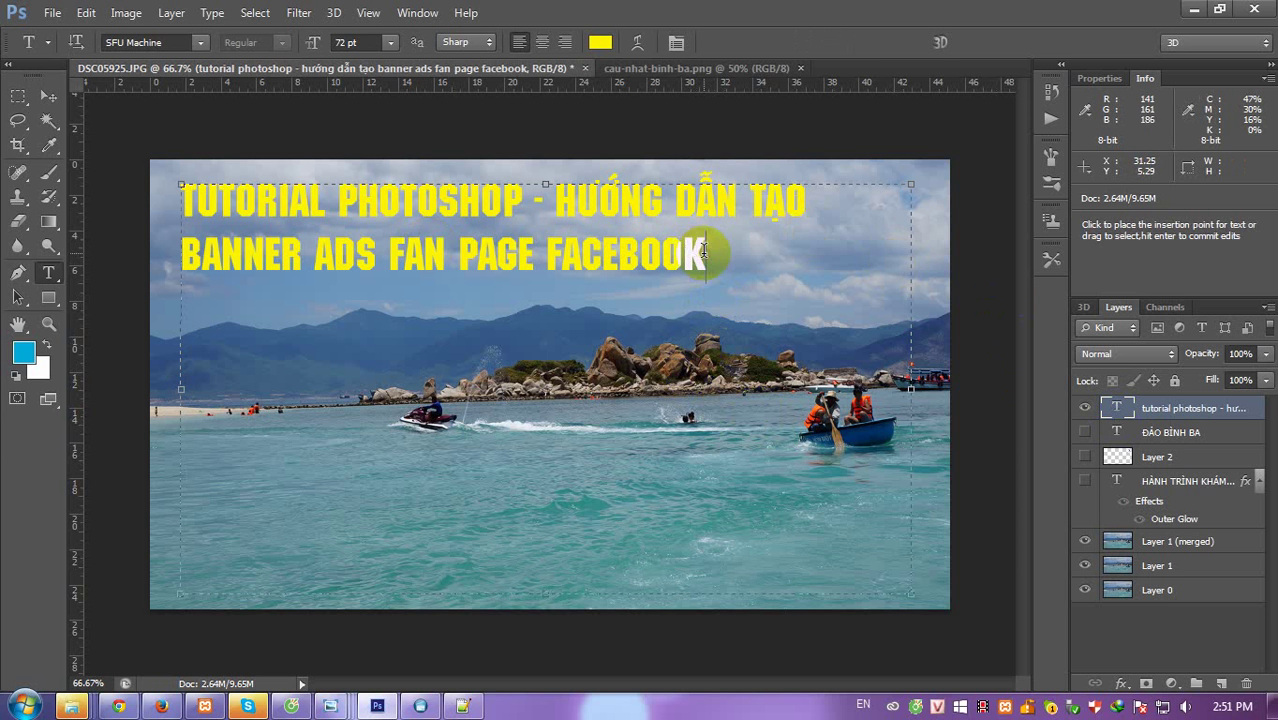
pyautogui.click(771, 345)
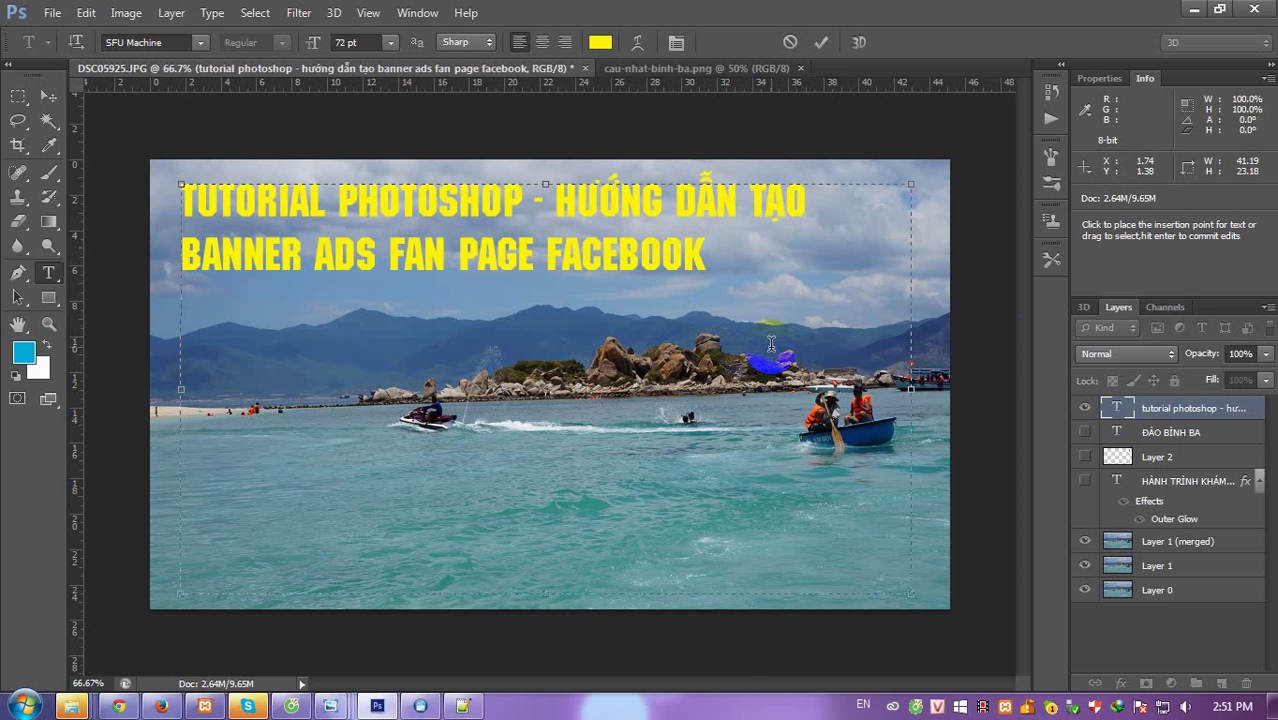
pyautogui.click(110, 707)
# Search Google Images for 'size fan page facebook'.
pyautogui.click(467, 357)
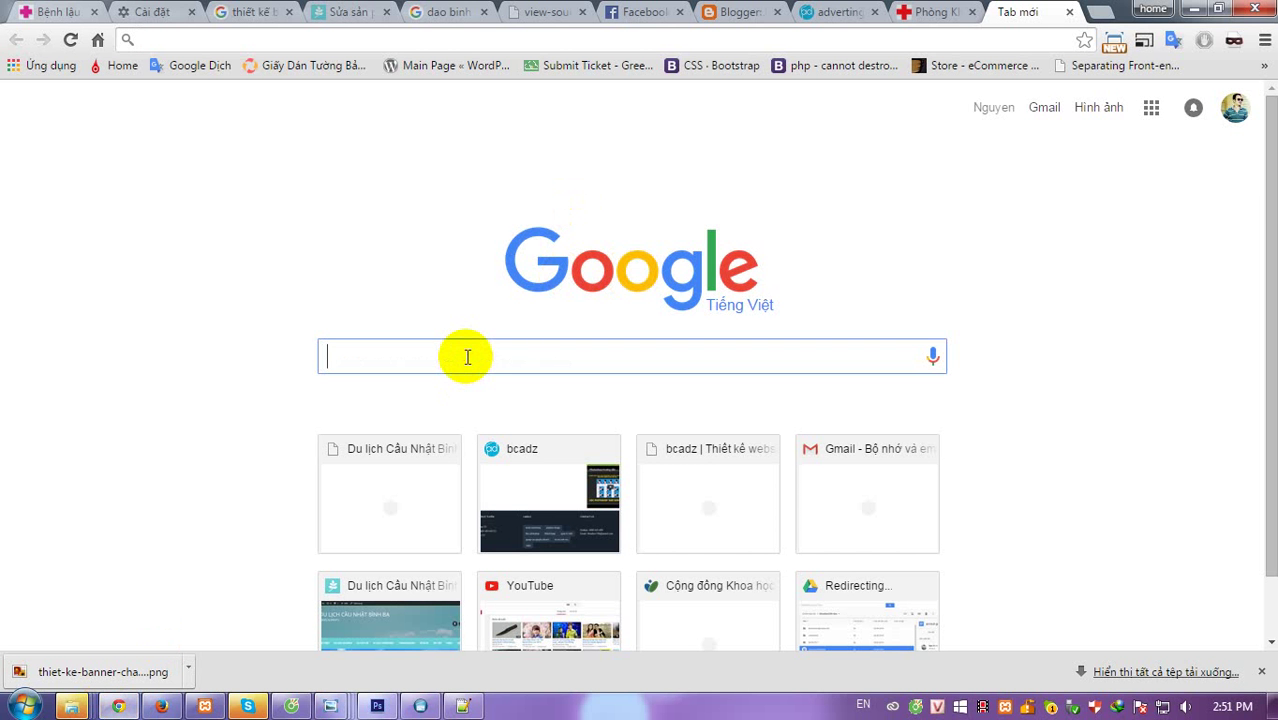
pyautogui.write('SIZE')
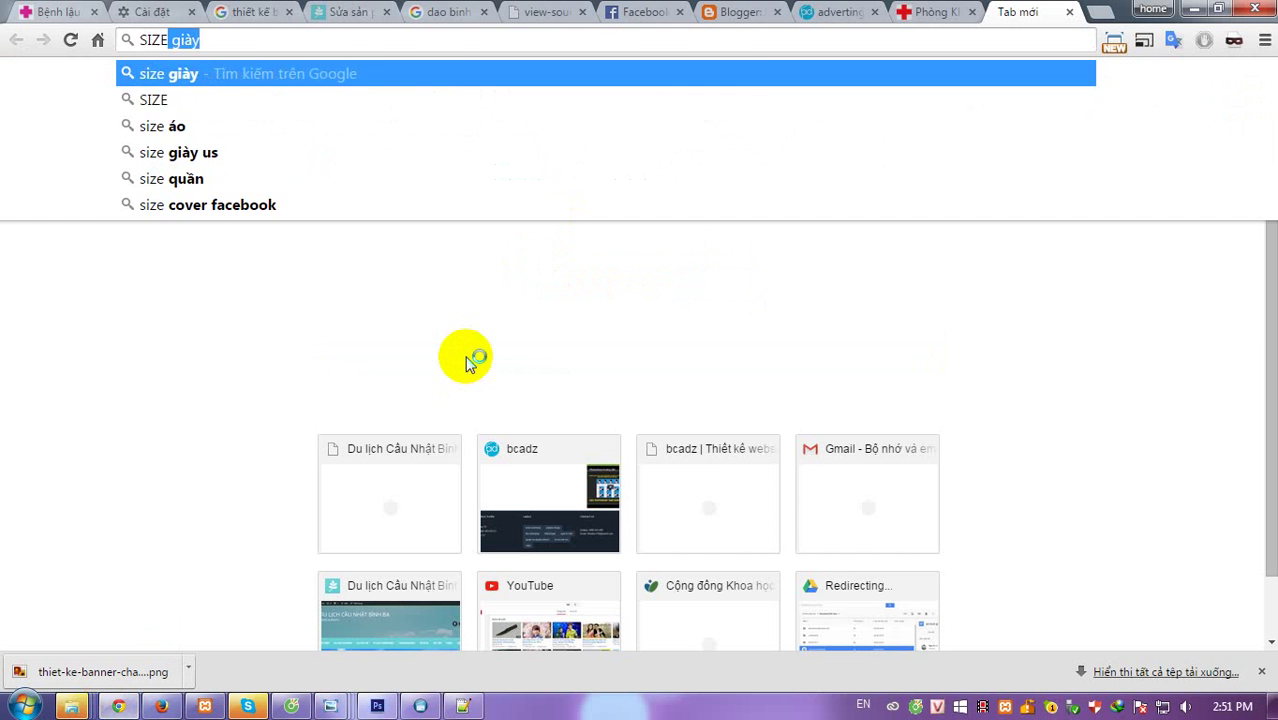
pyautogui.press('BackSpace')
pyautogui.press('BackSpace')
pyautogui.press('BackSpace')
pyautogui.press('BackSpace')
pyautogui.press('BackSpace')
pyautogui.write('siz')
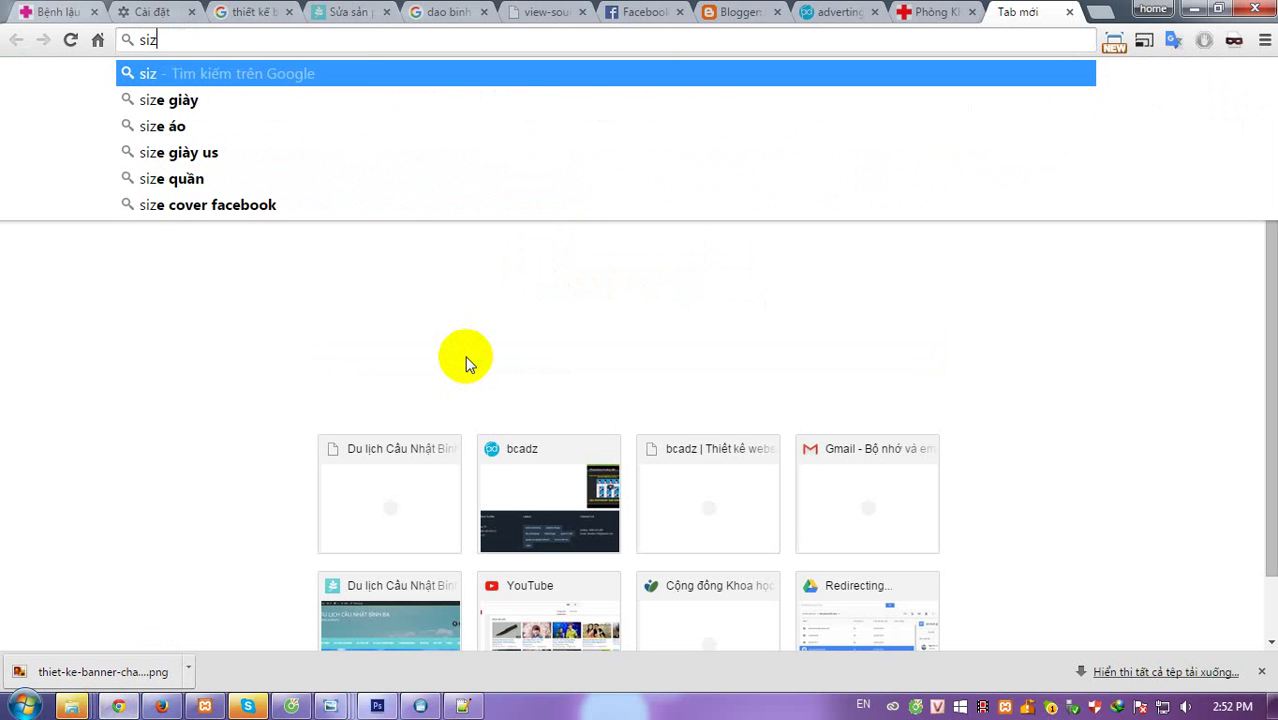
pyautogui.write('e fa')
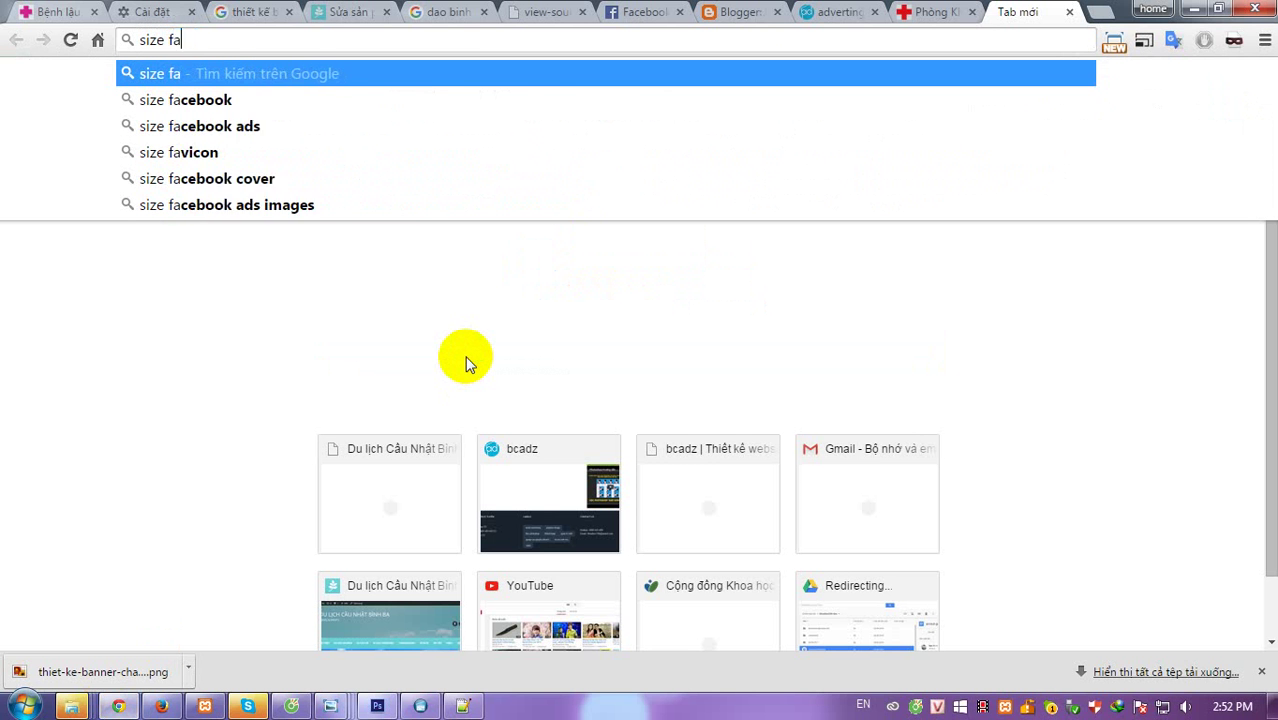
pyautogui.write('n pag')
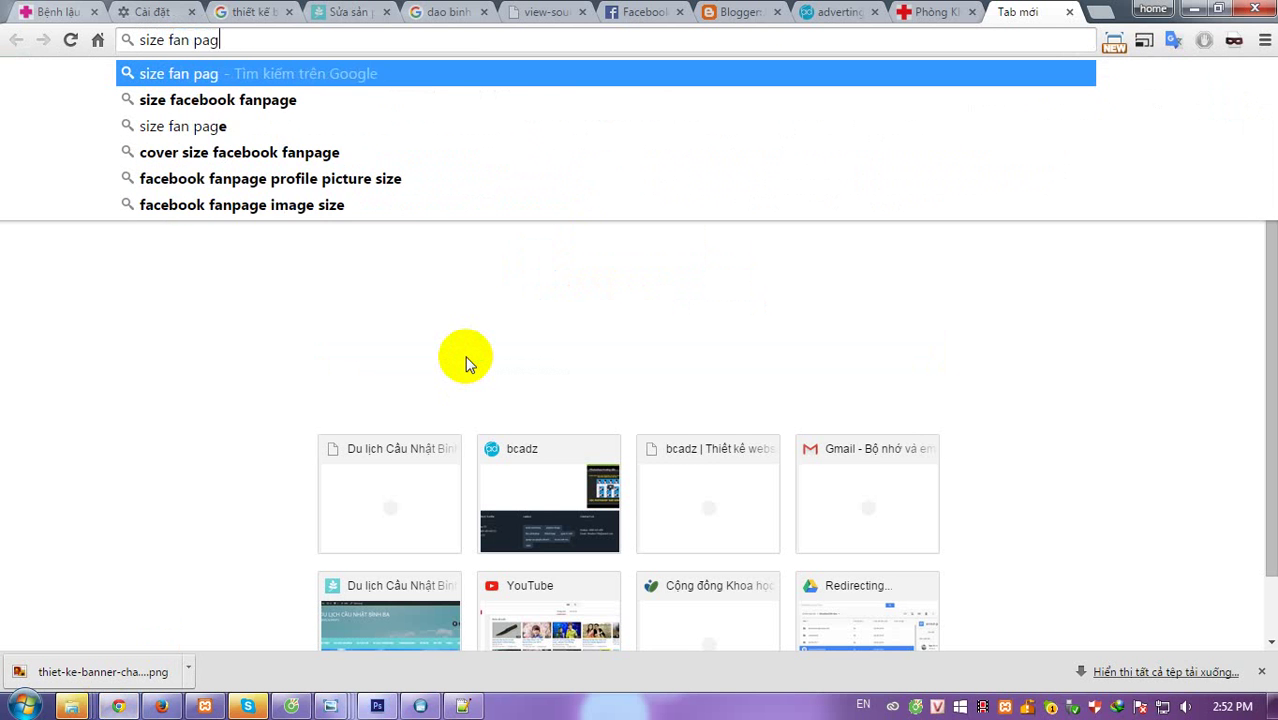
pyautogui.write('e faceb')
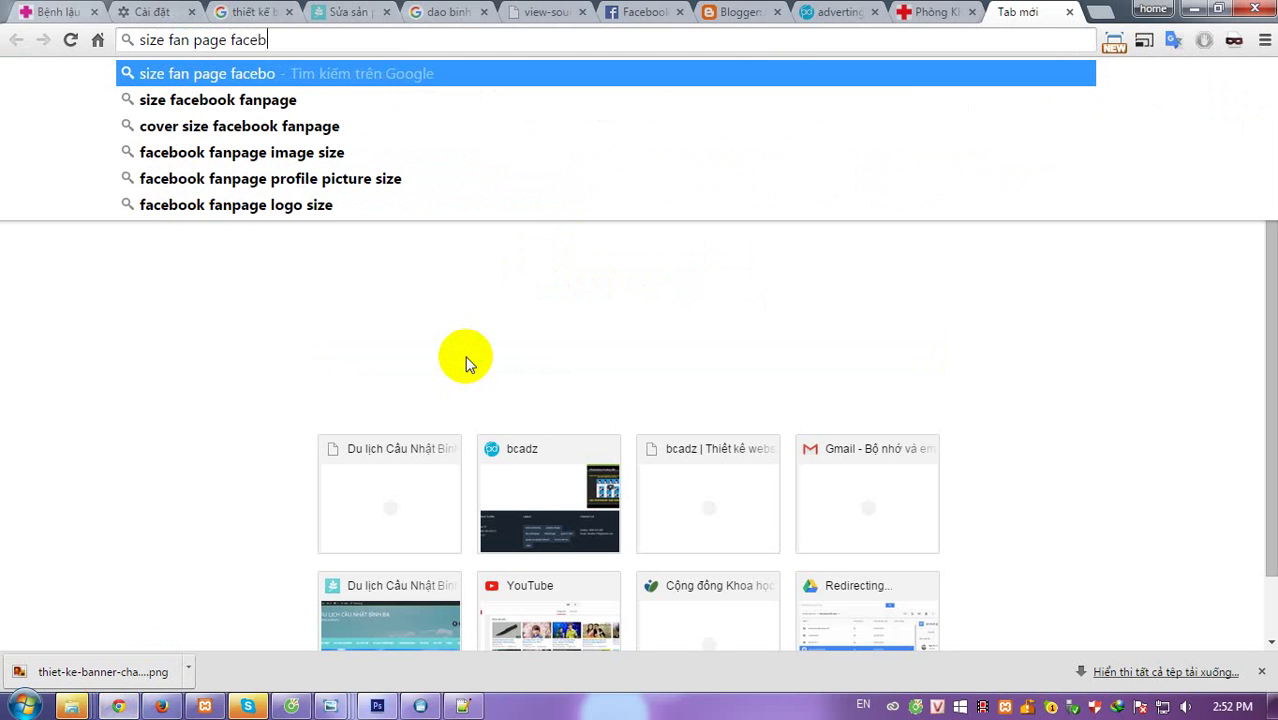
pyautogui.write('ook')
pyautogui.press('Return')
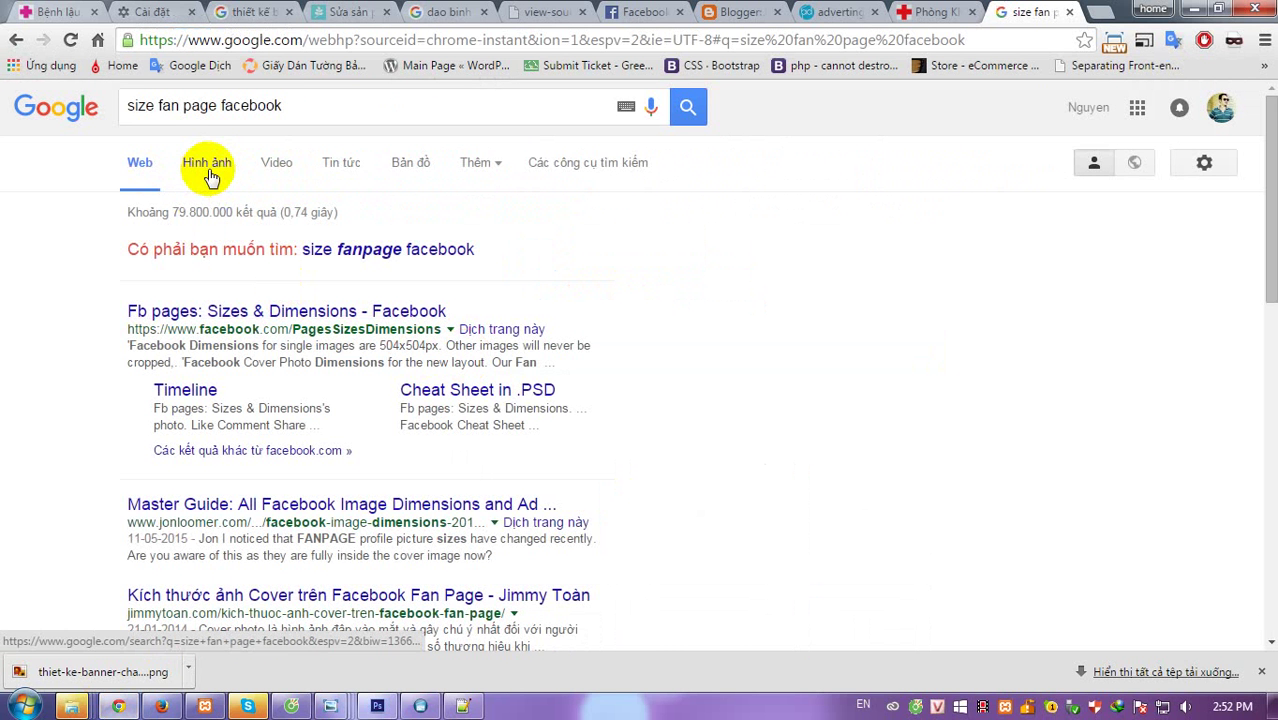
pyautogui.click(203, 180)
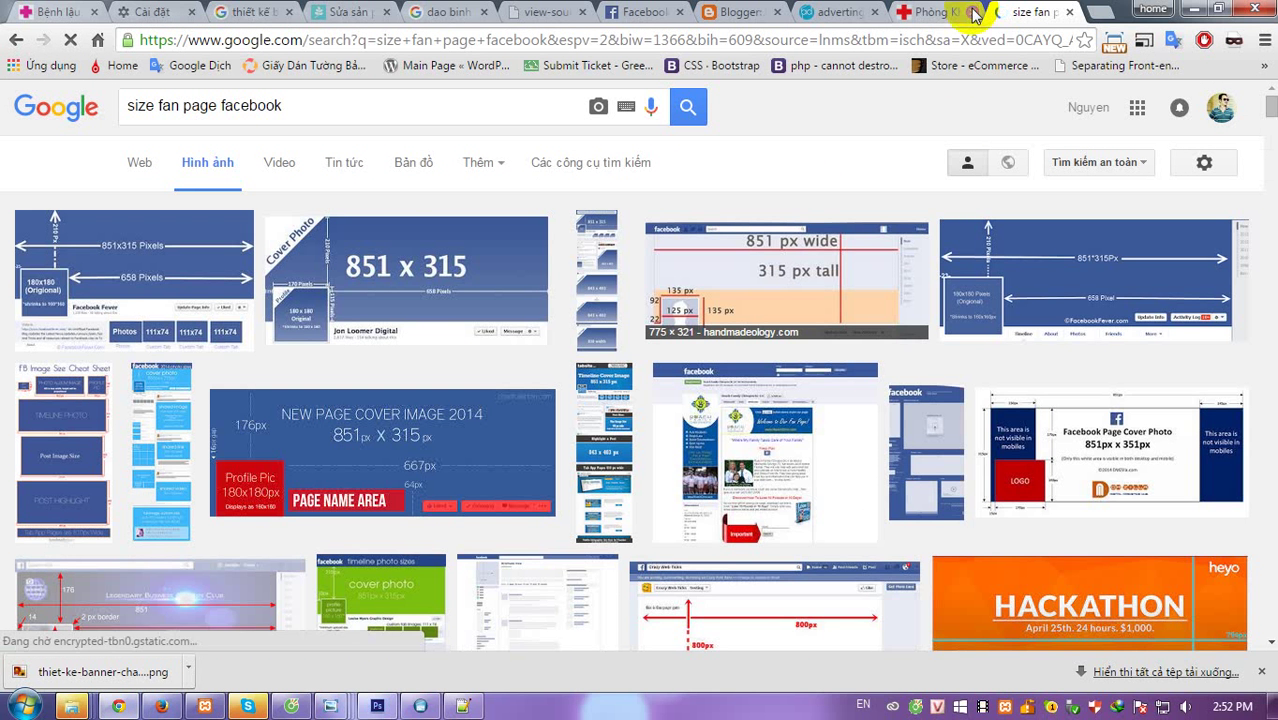
# Open the blueweb cover dimension chart and save it as facebook-page-cover-photo-dimension.png.
pyautogui.click(973, 12)
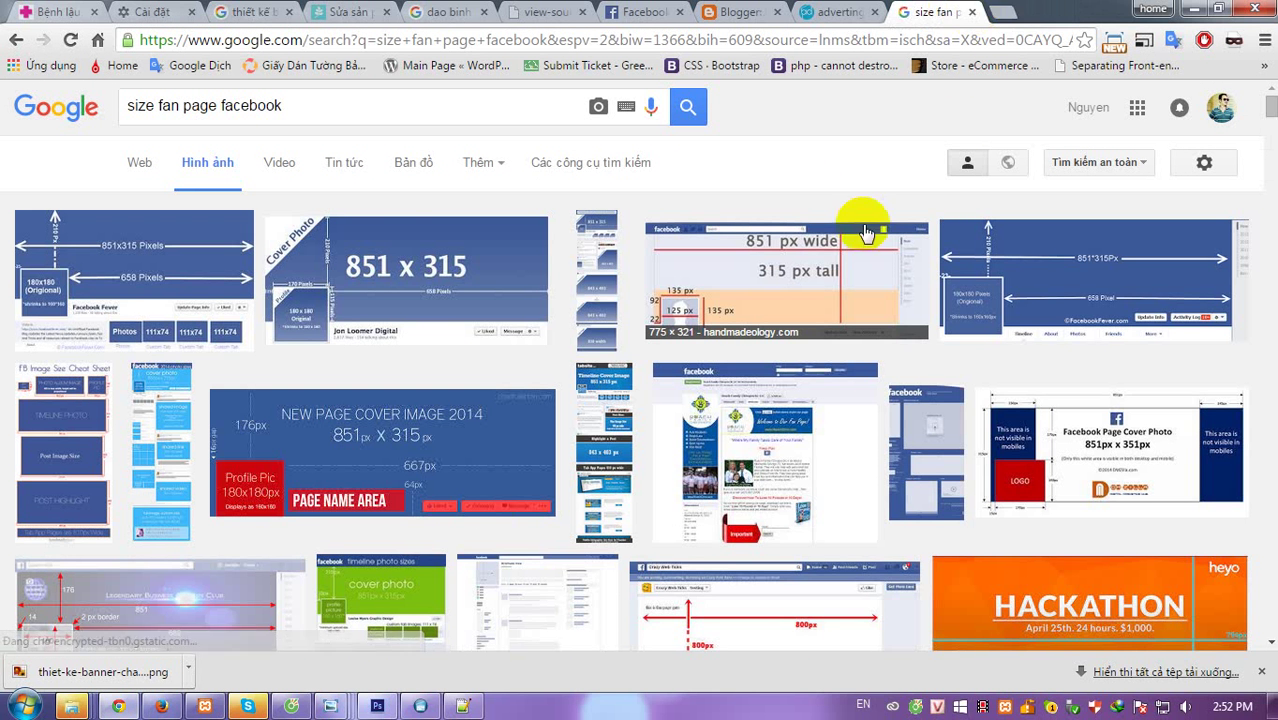
pyautogui.middleClick(120, 260)
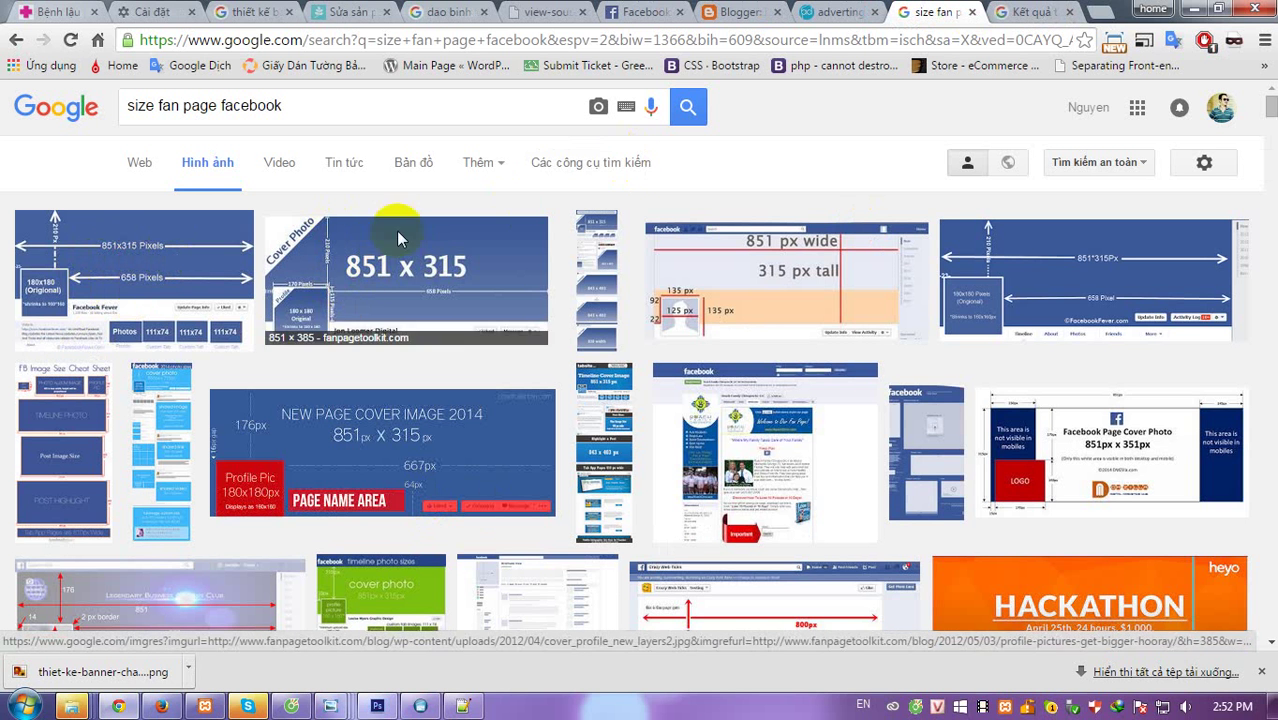
pyautogui.click(1013, 12)
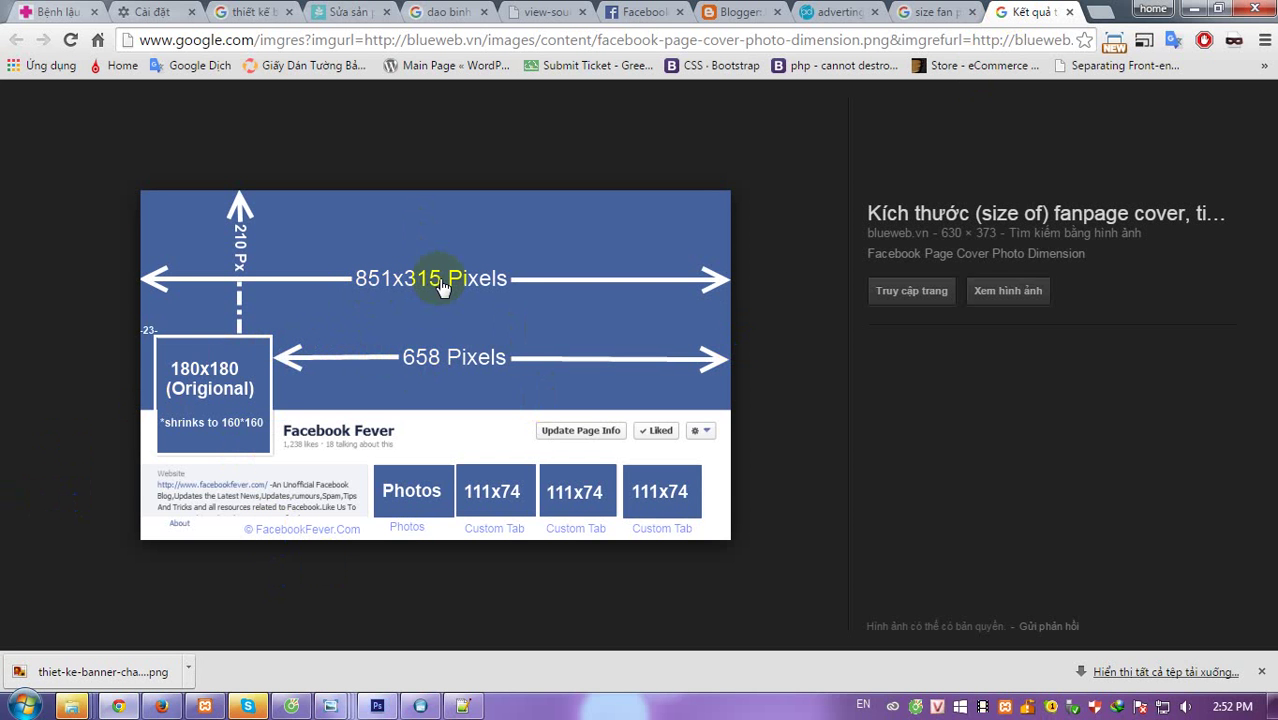
pyautogui.click(398, 588)
pyautogui.rightClick(457, 277)
pyautogui.click(488, 488)
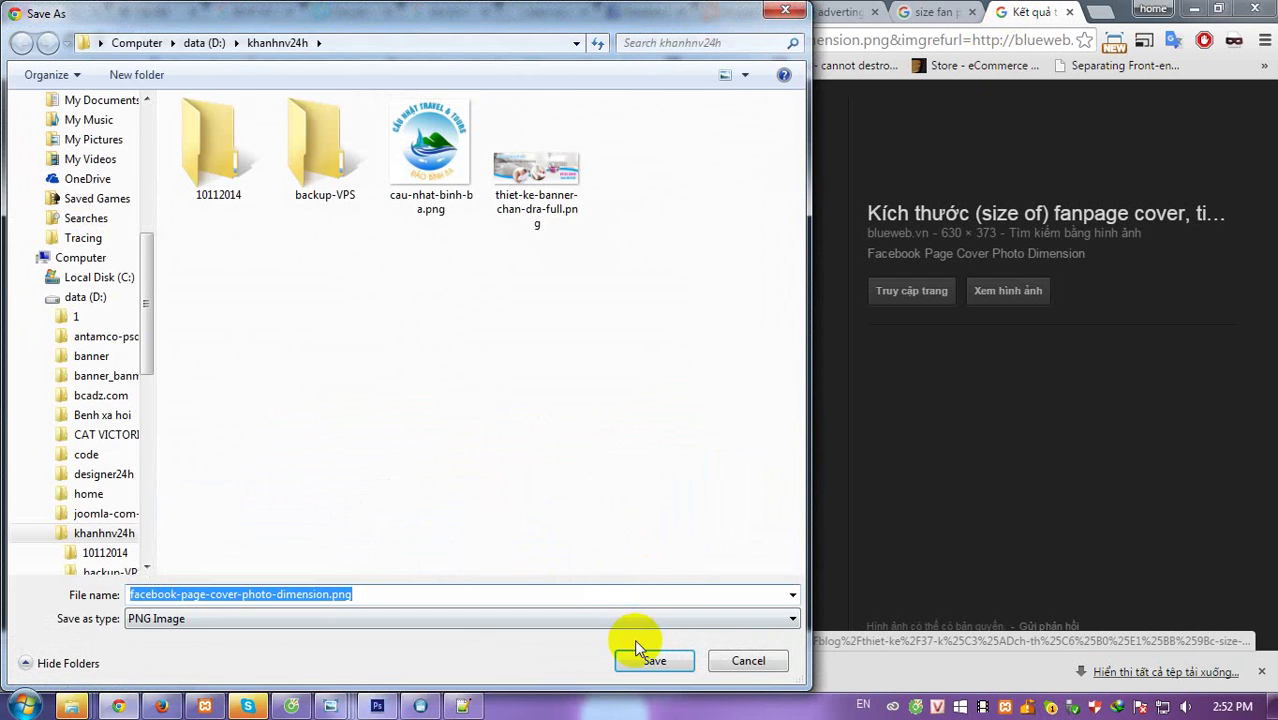
pyautogui.click(651, 657)
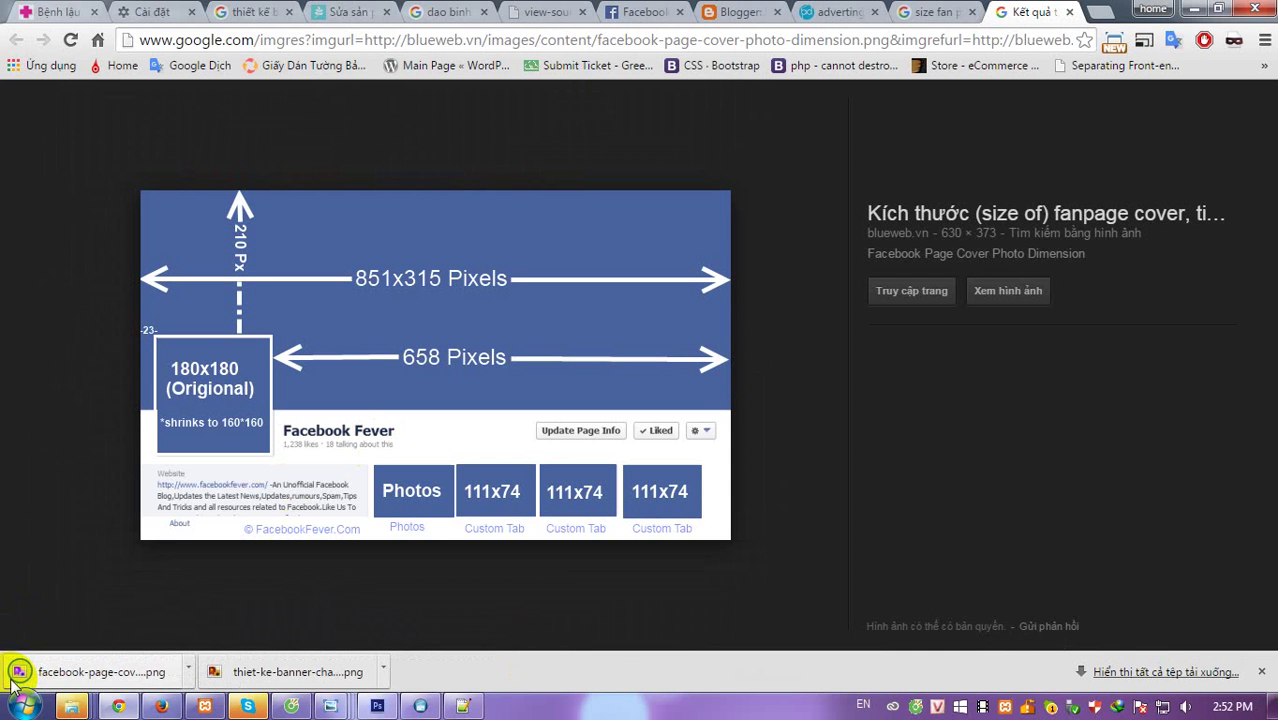
# View the downloaded 851x315 cover chart in Windows Photo Viewer, then return to Photoshop.
pyautogui.click(20, 671)
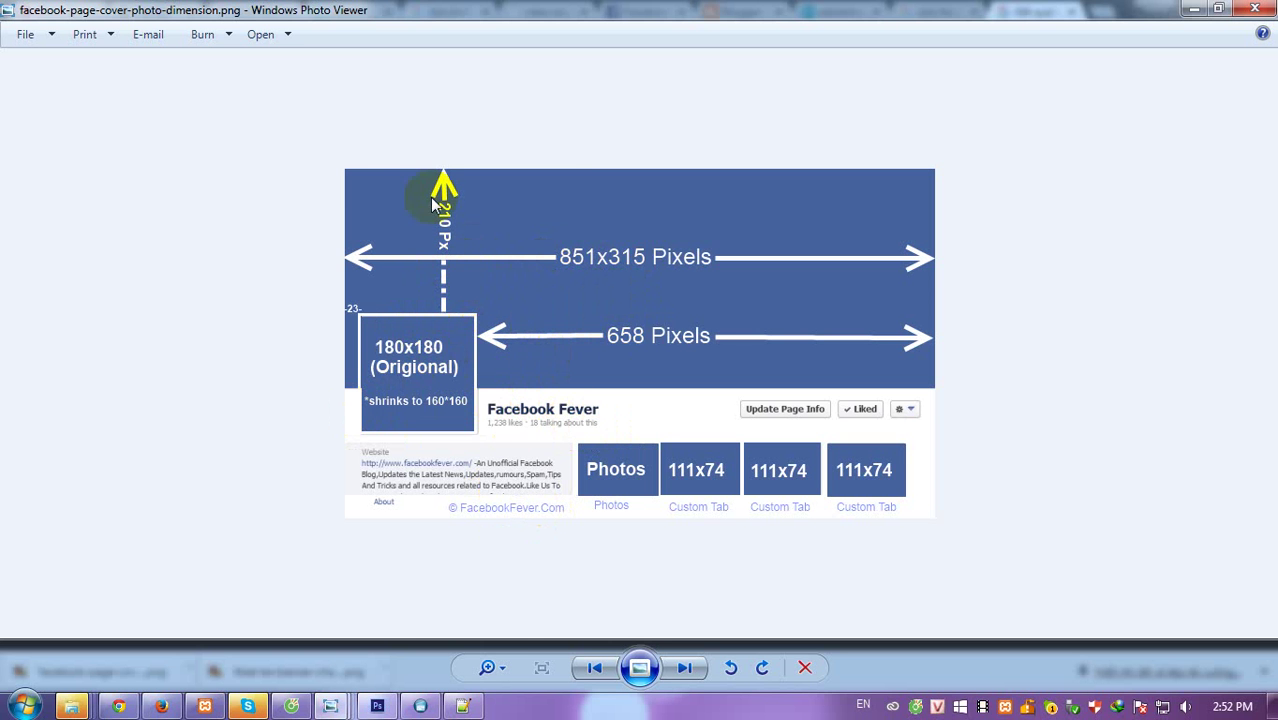
pyautogui.click(378, 705)
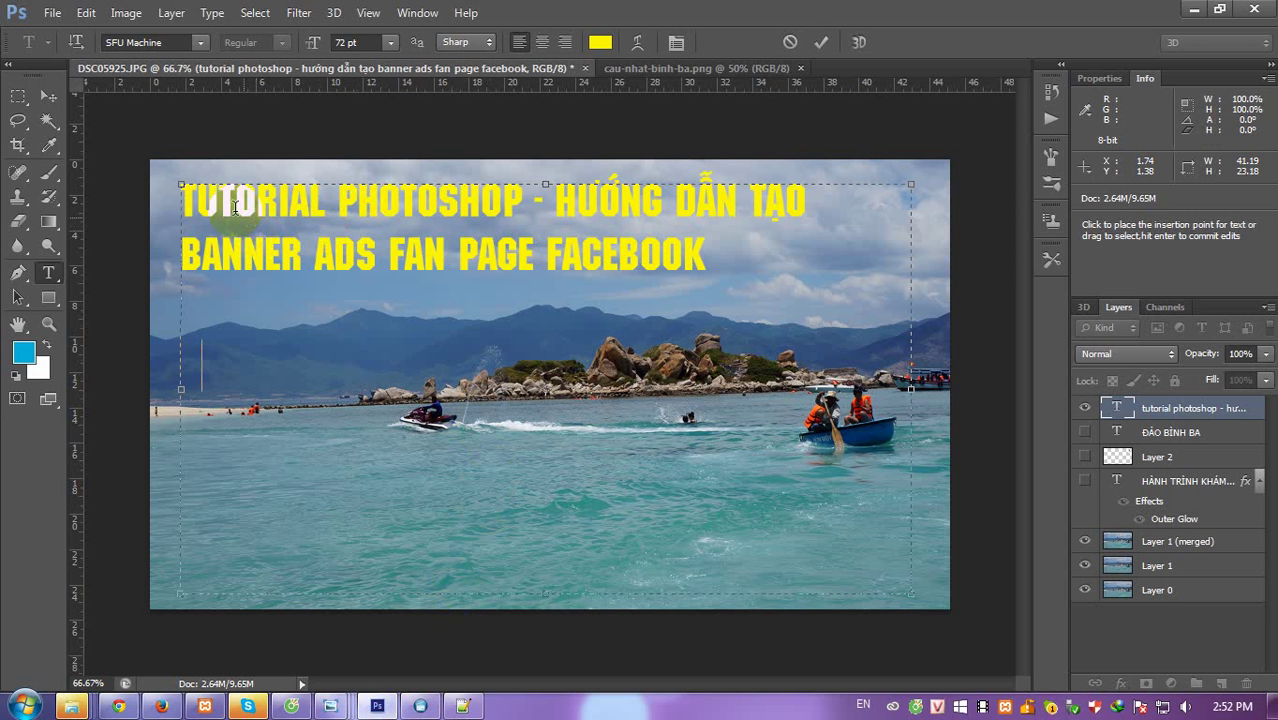
# Leave text editing and open the island photo dao-binh-ba.jpg.
pyautogui.write('C')
pyautogui.press('Escape')
pyautogui.click(48, 120)
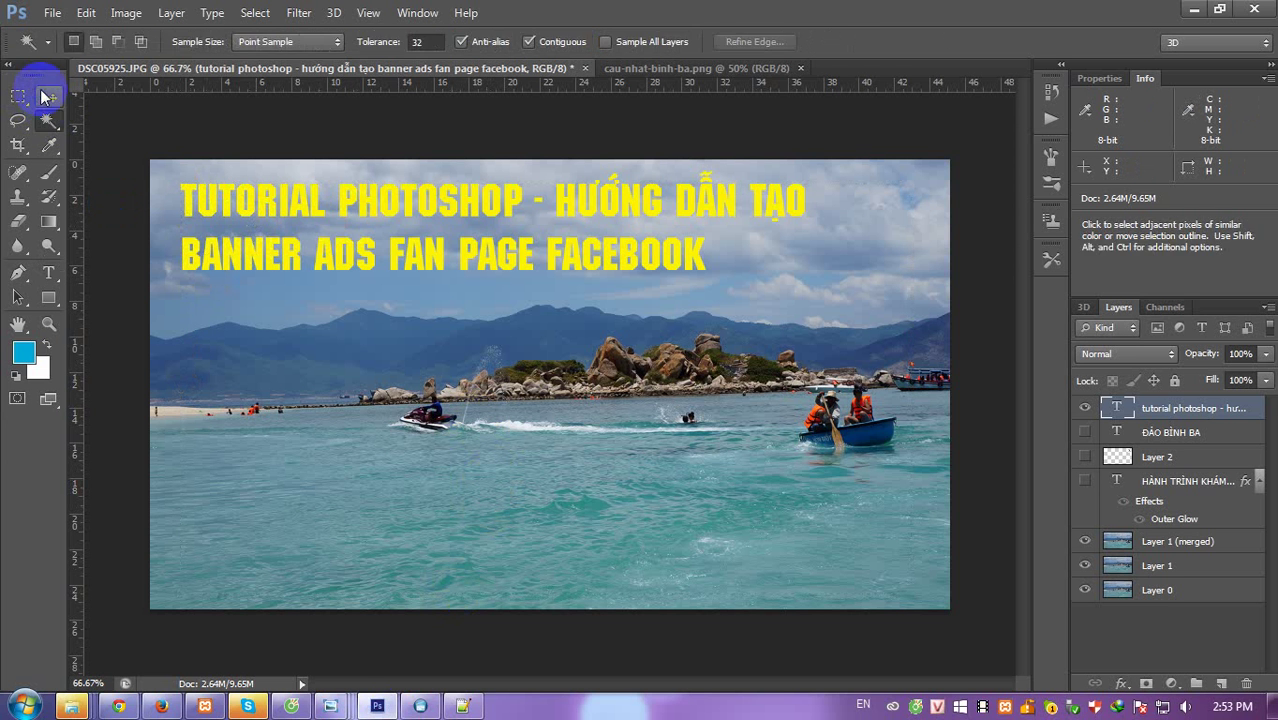
pyautogui.click(48, 96)
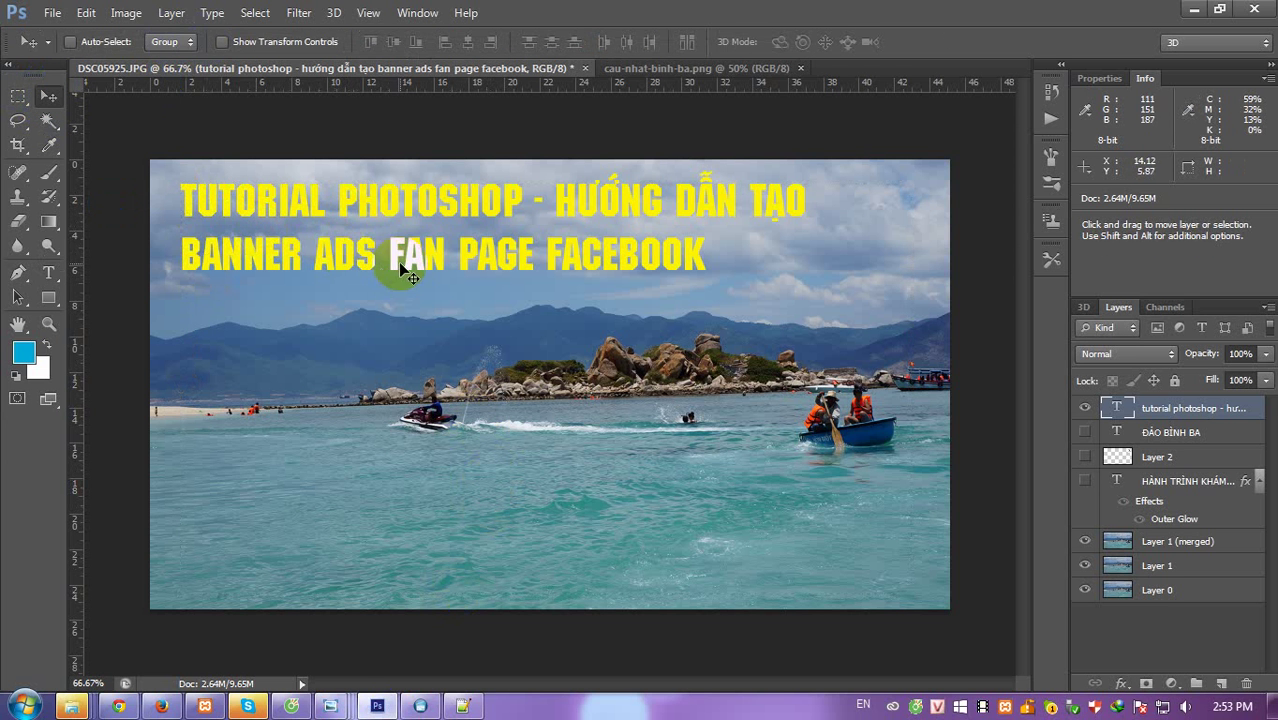
pyautogui.hotkey('ctrl', 'o')
pyautogui.click(520, 210)
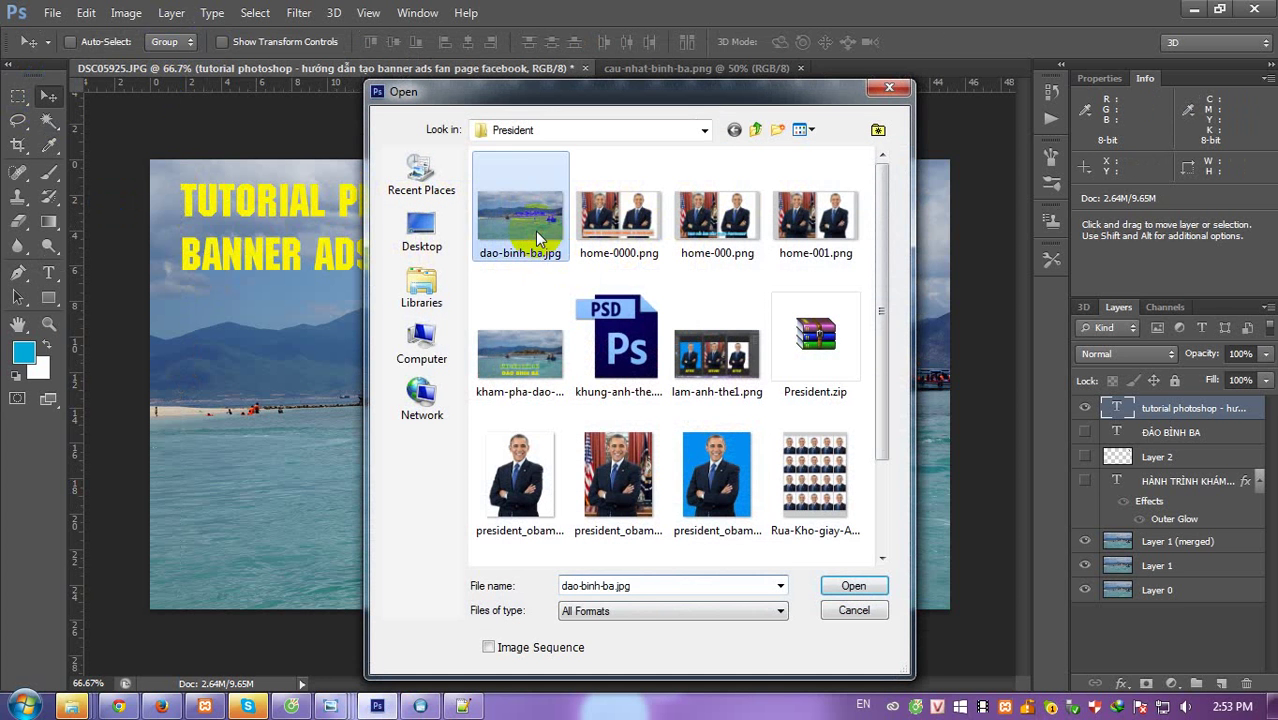
pyautogui.click(845, 587)
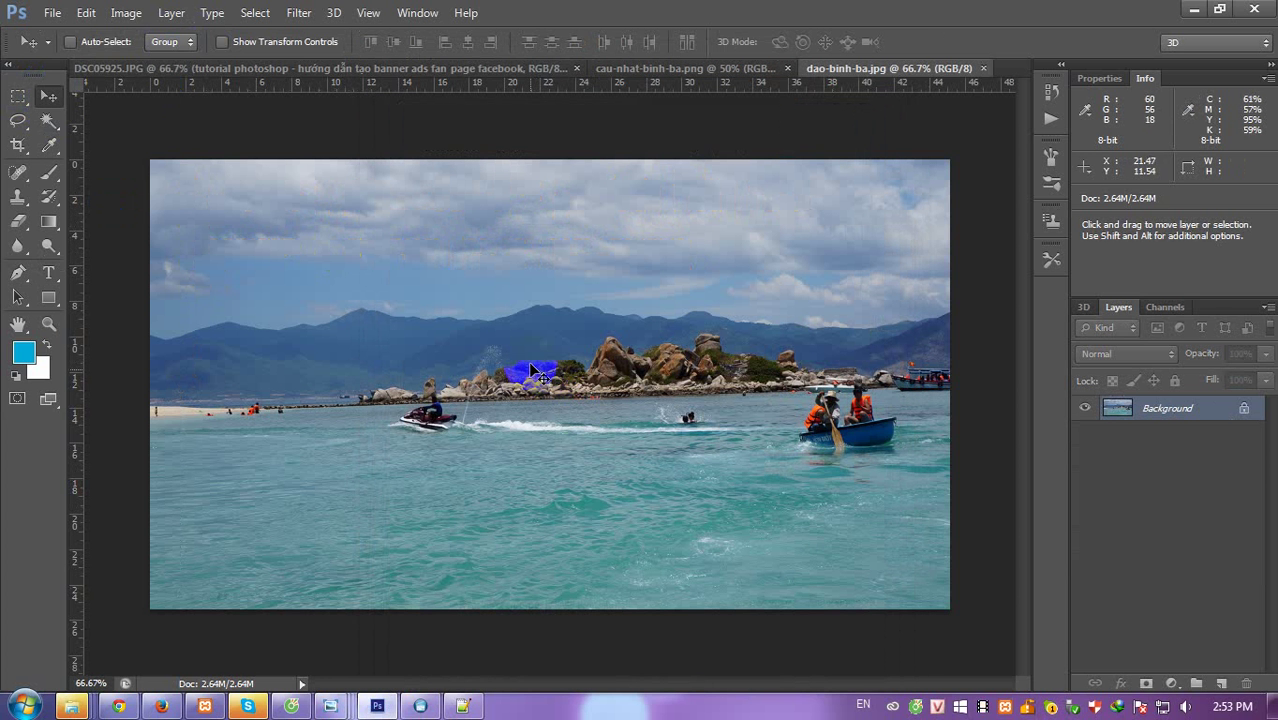
# Create an 851 × 351 px crop preset named size_fan_page_facebook.
pyautogui.press('c')
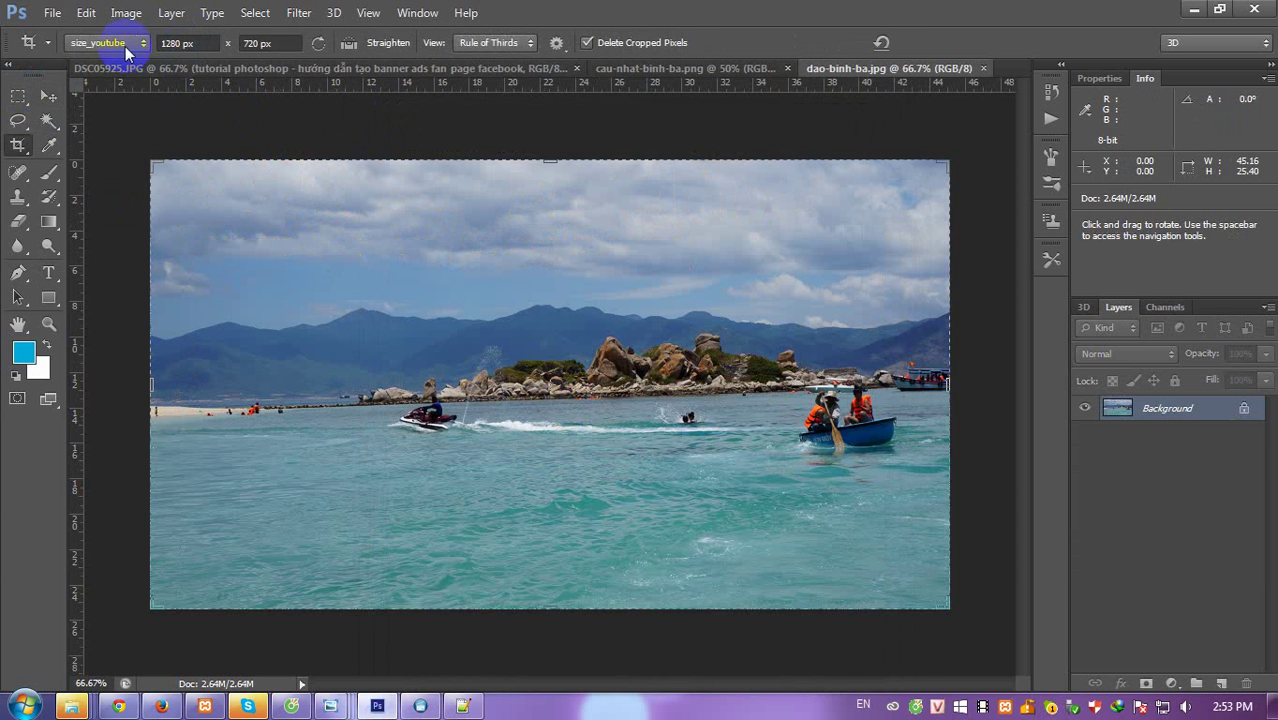
pyautogui.click(122, 44)
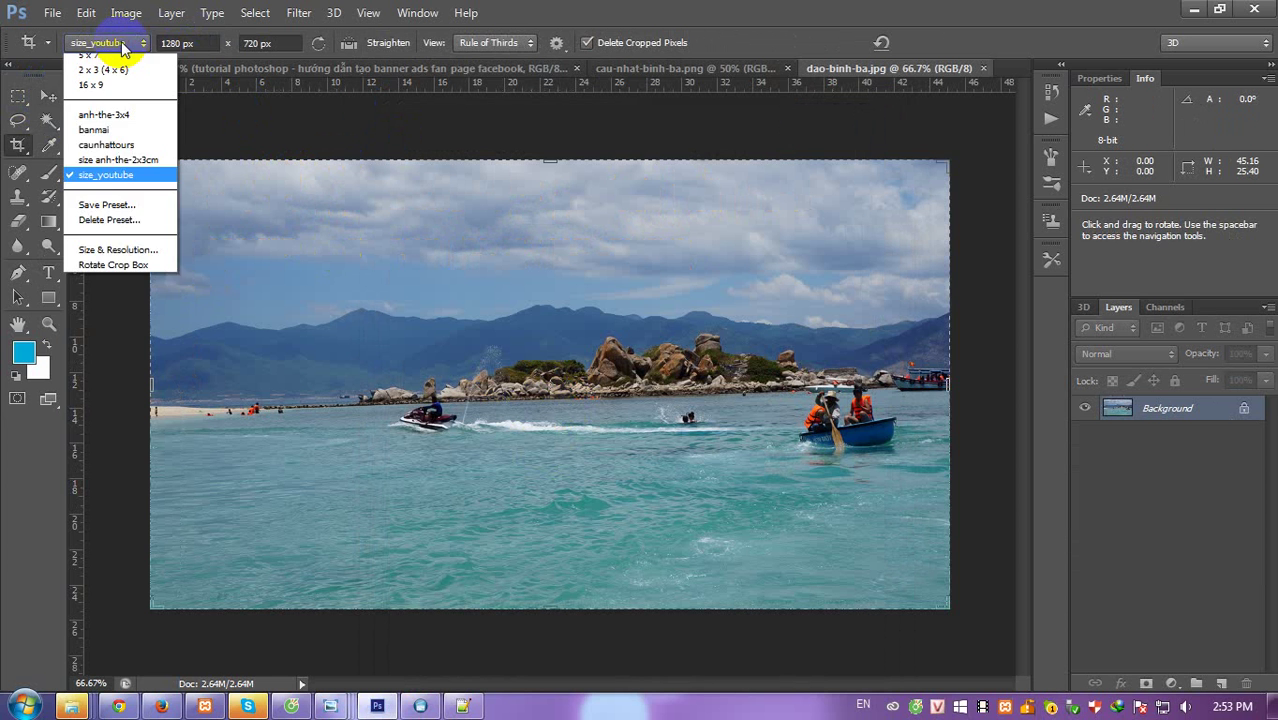
pyautogui.click(97, 366)
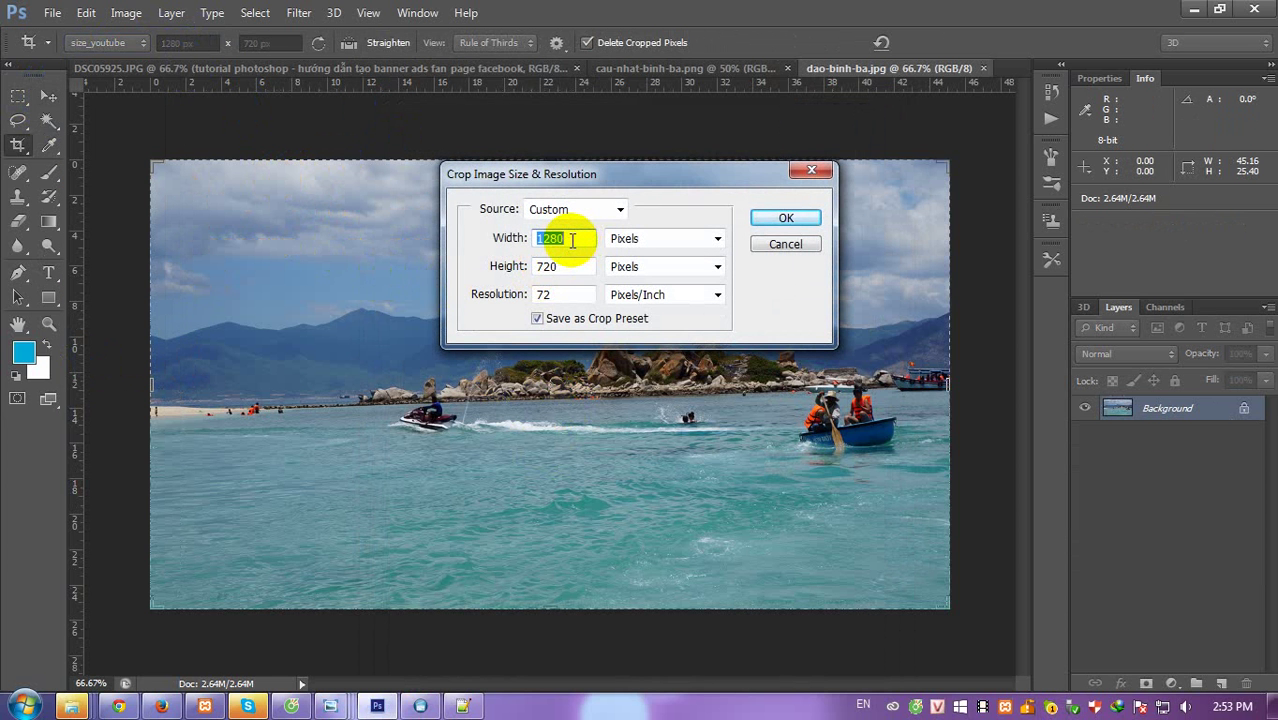
pyautogui.write('851')
pyautogui.press('Tab')
pyautogui.write('351')
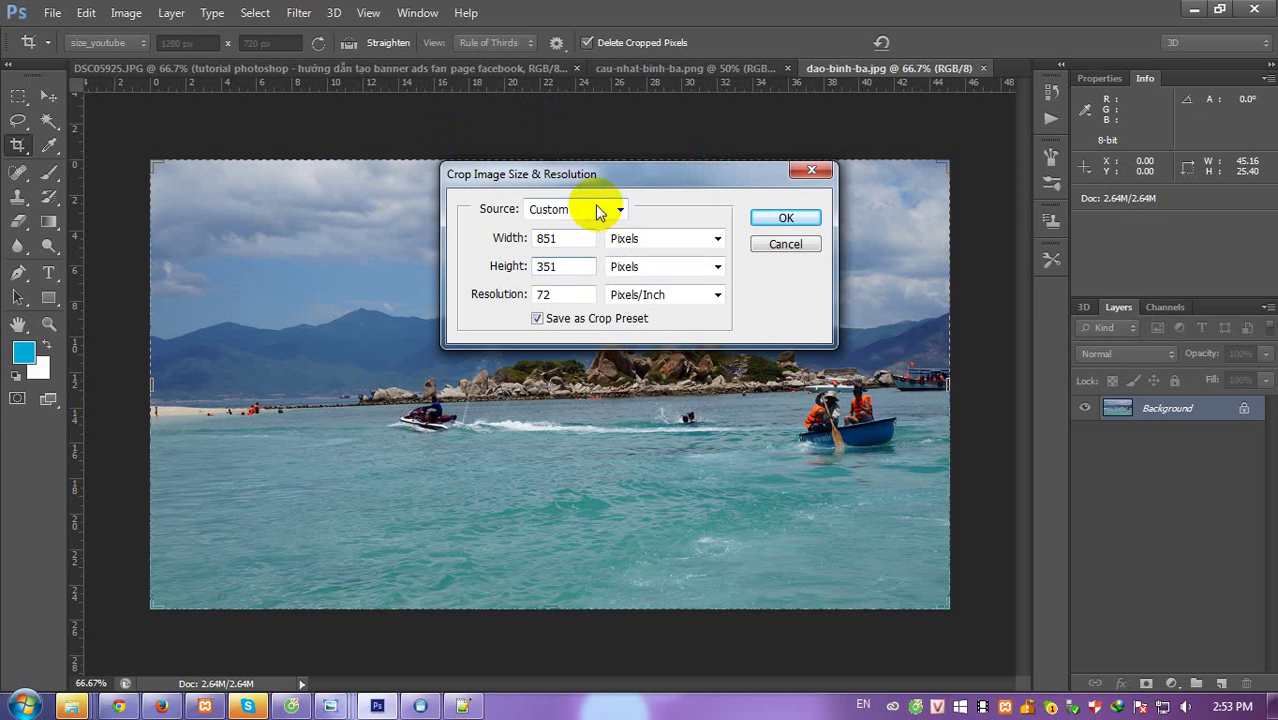
pyautogui.click(772, 222)
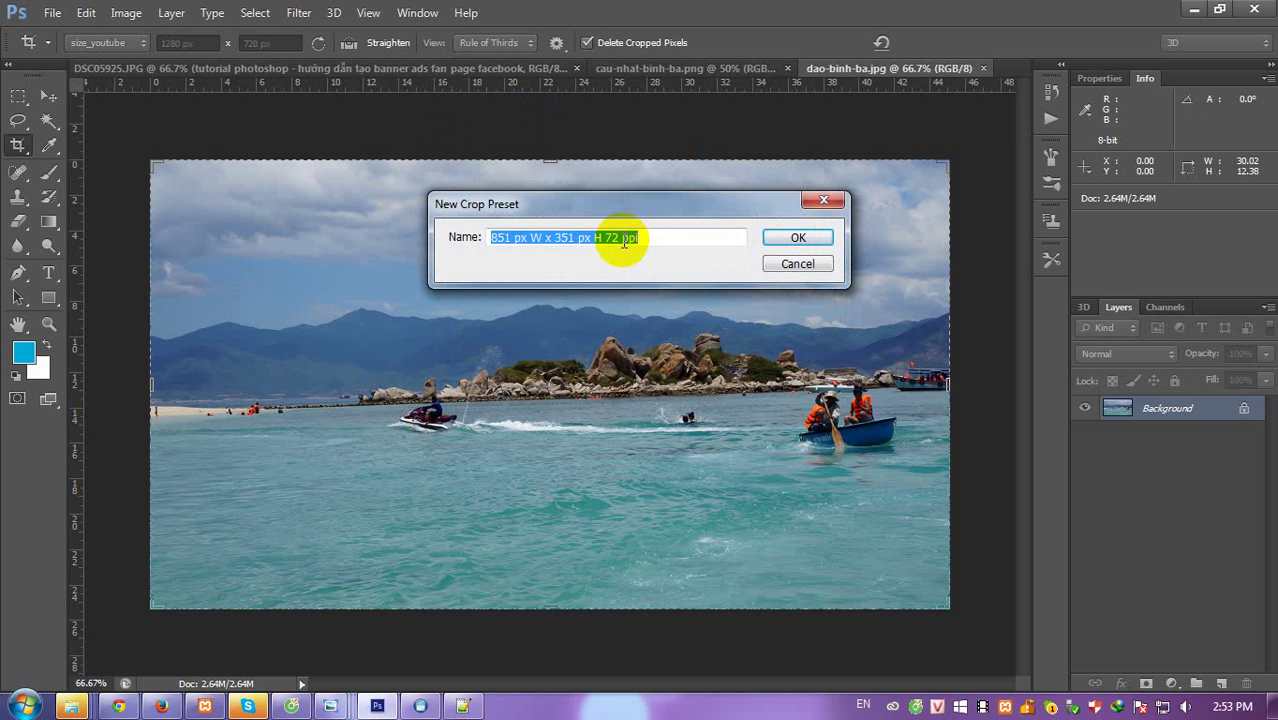
pyautogui.write('size_fan_page_facebook')
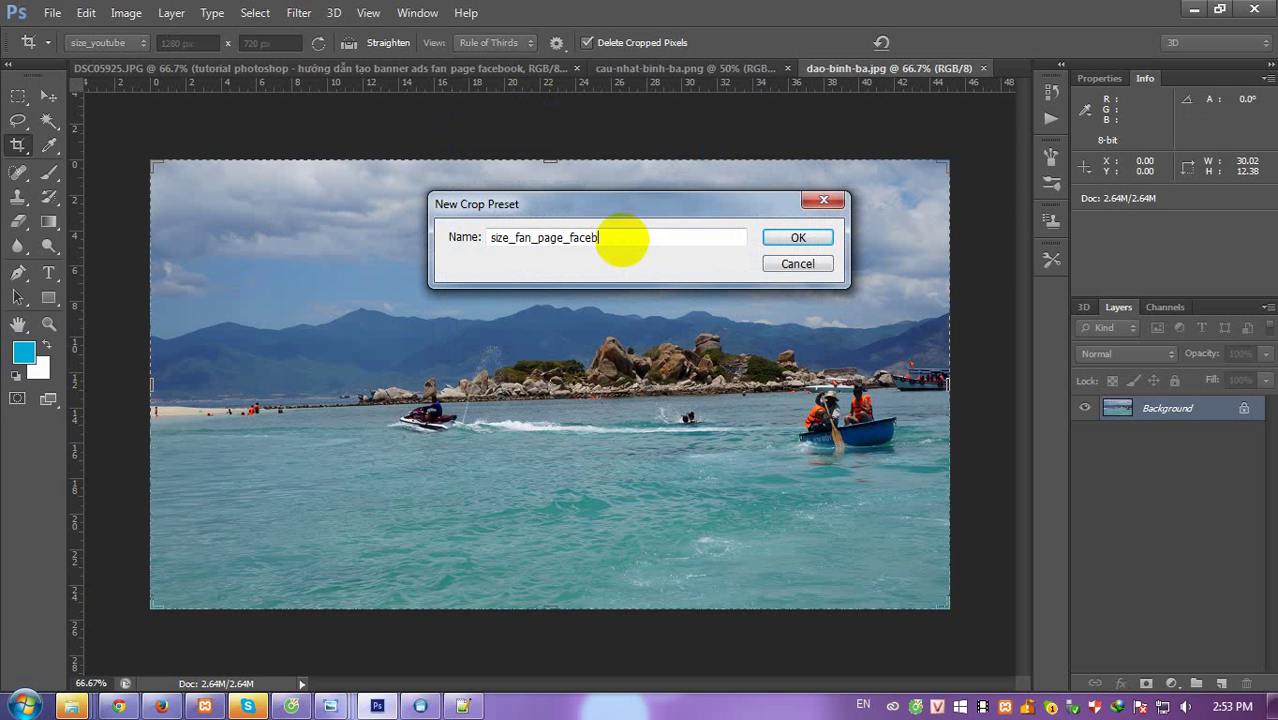
pyautogui.click(774, 236)
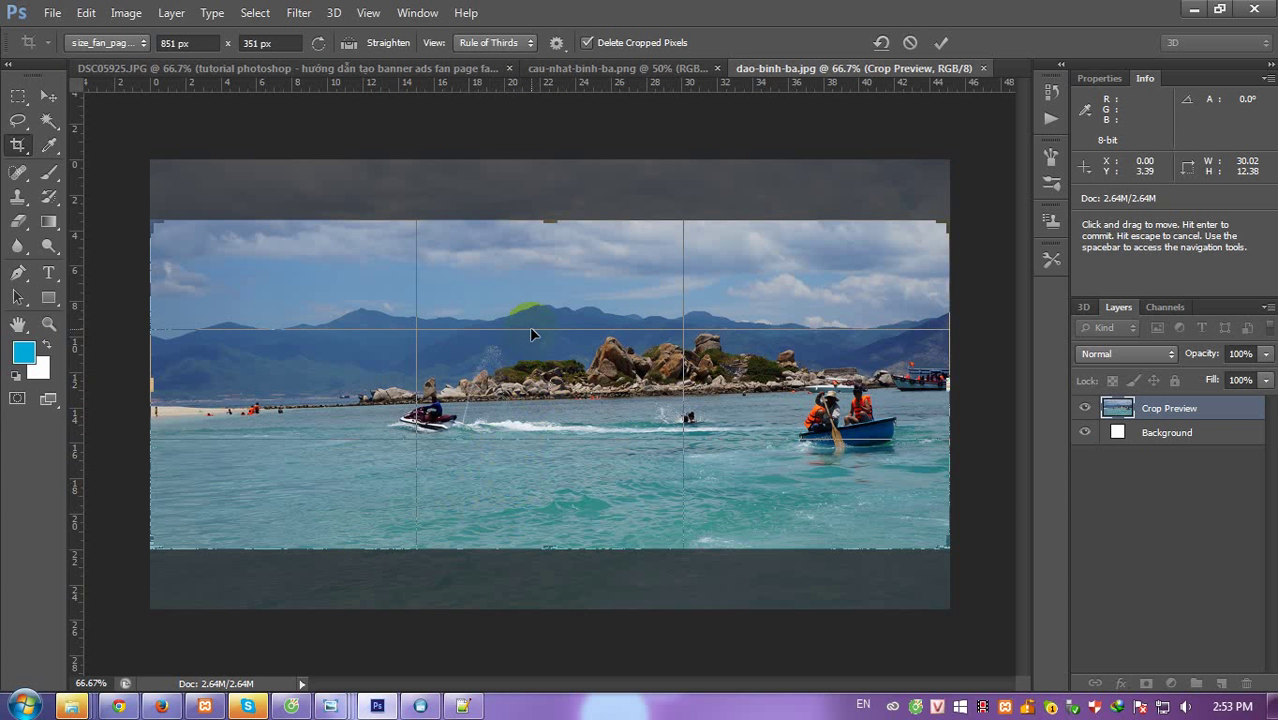
# Nudge the photo within the frame, commit the 851 × 351 px crop, and view at 100%.
pyautogui.moveTo(535, 372); pyautogui.dragTo(540, 368)
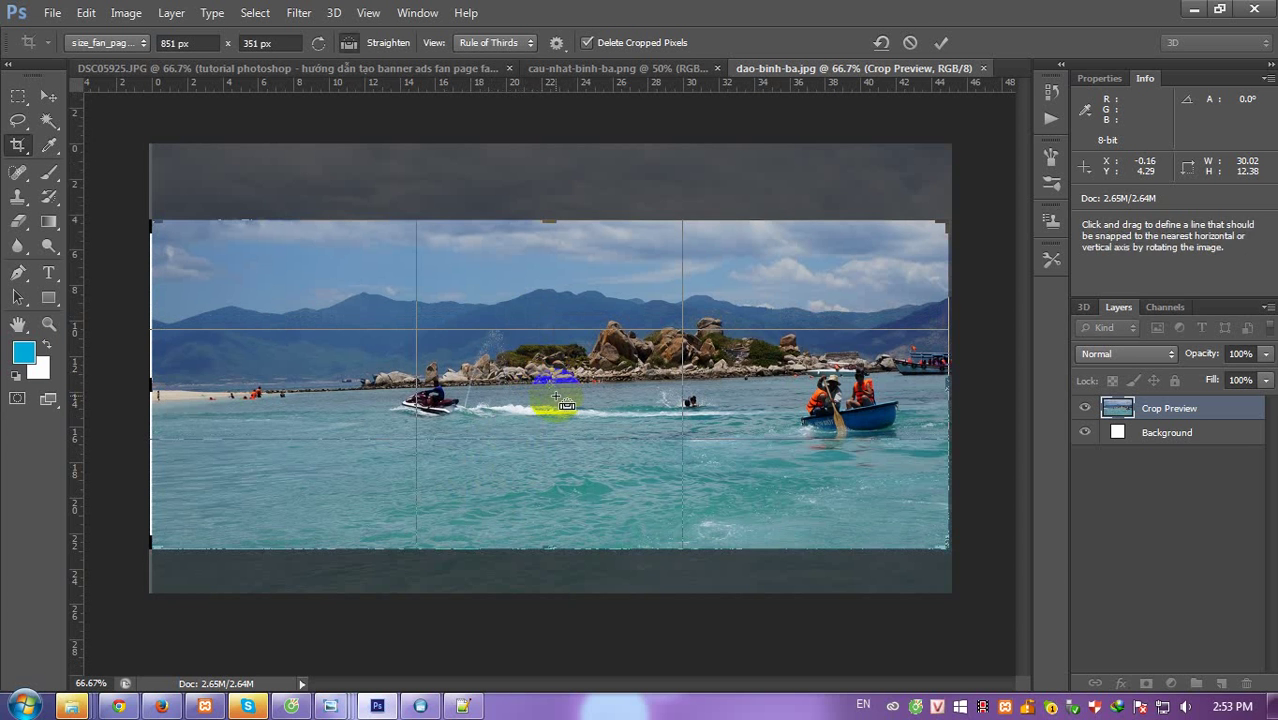
pyautogui.hotkey('ctrl', 'z')
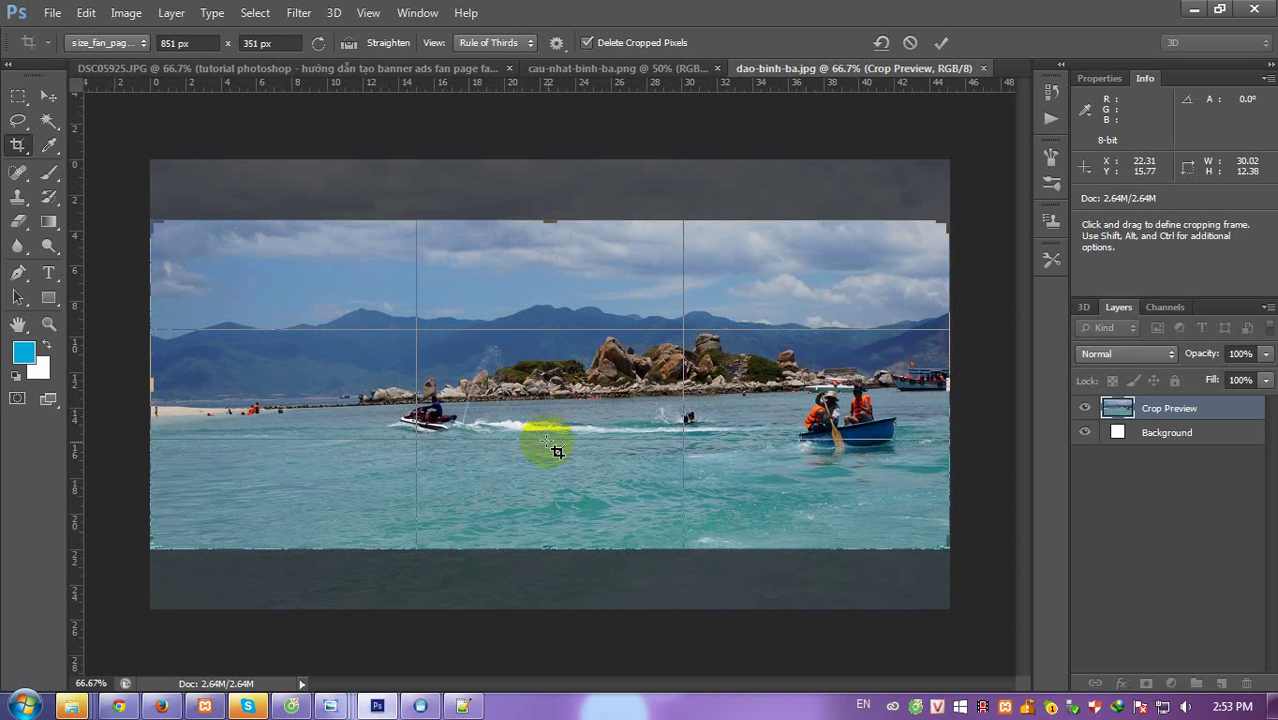
pyautogui.moveTo(556, 451); pyautogui.dragTo(560, 453)
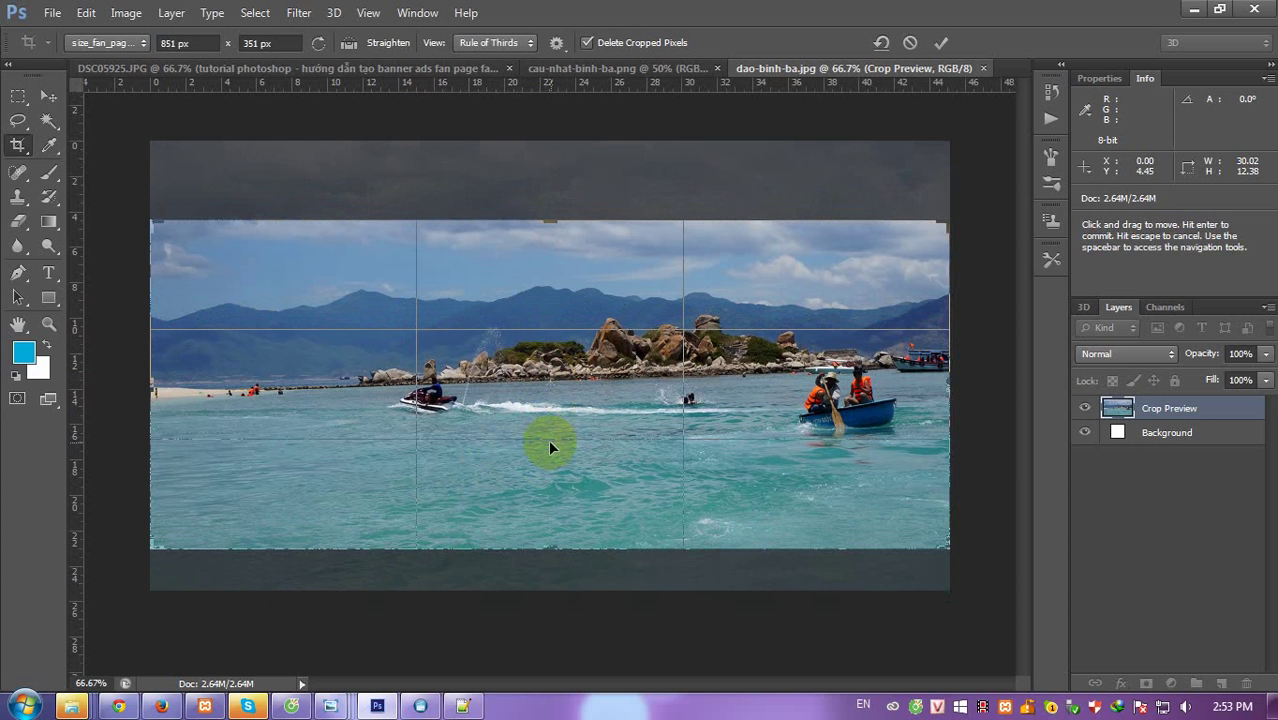
pyautogui.doubleClick(716, 341)
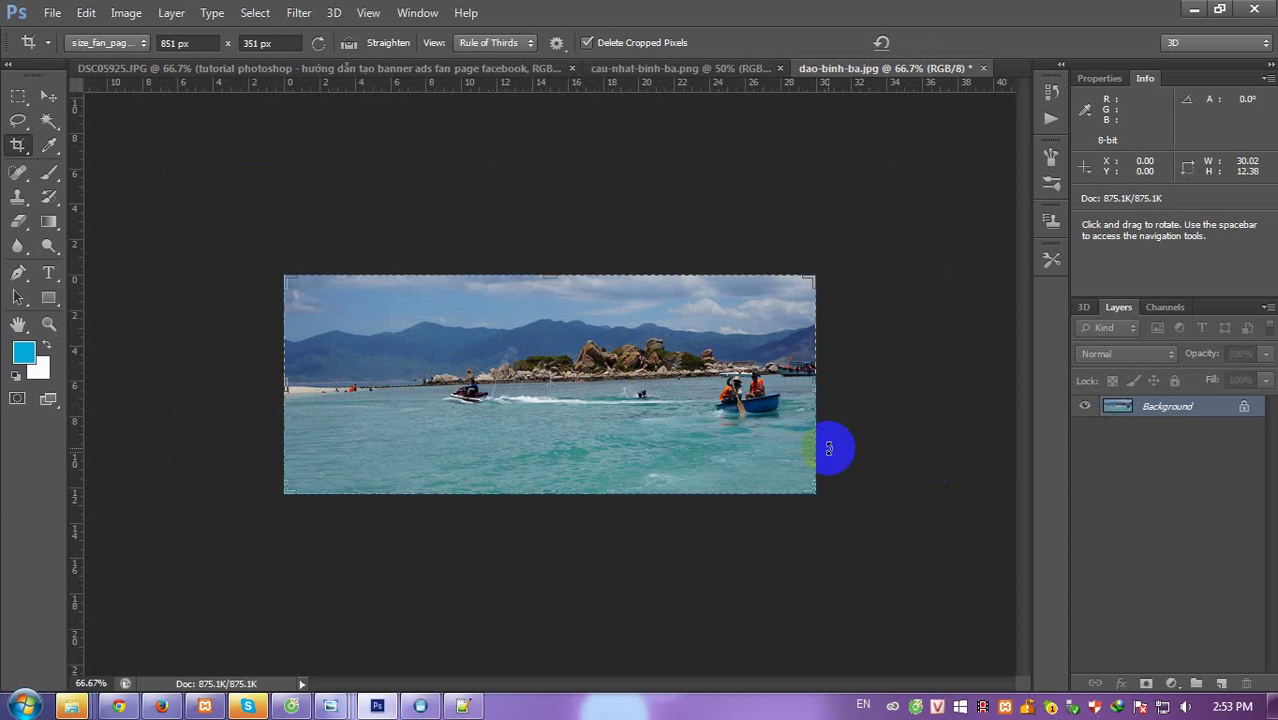
pyautogui.hotkey('ctrl', '+')
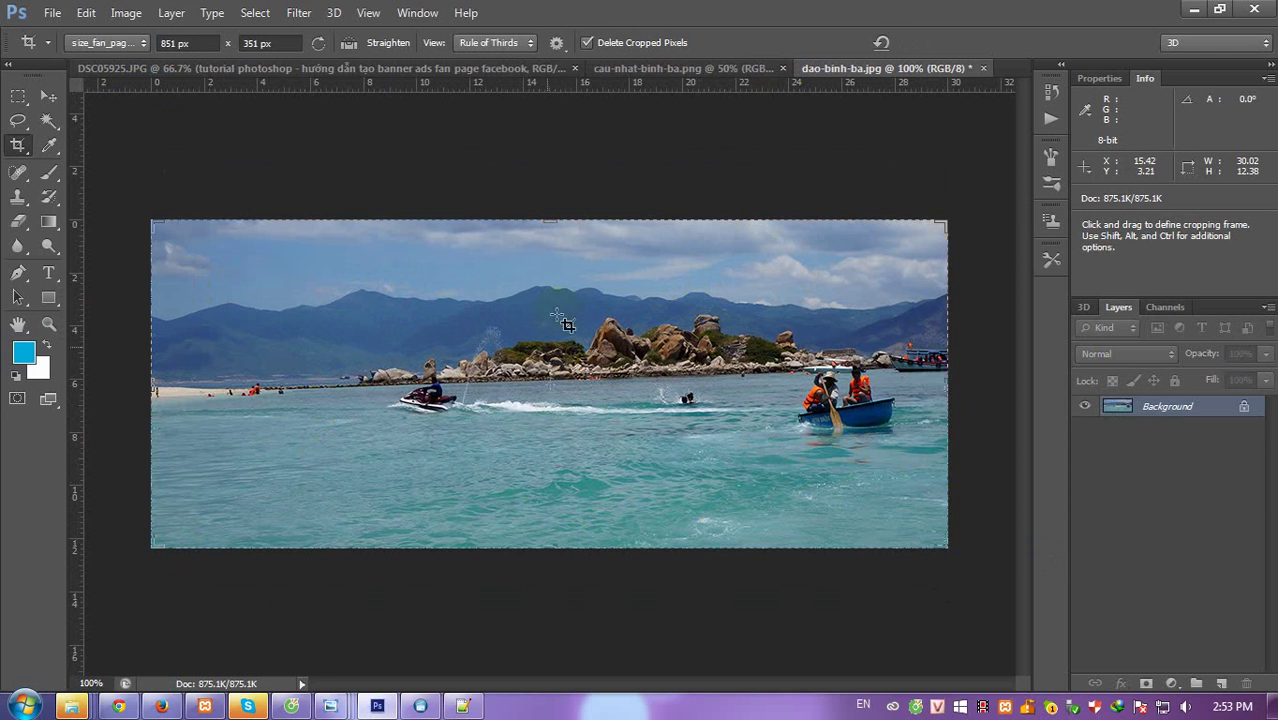
pyautogui.click(386, 680)
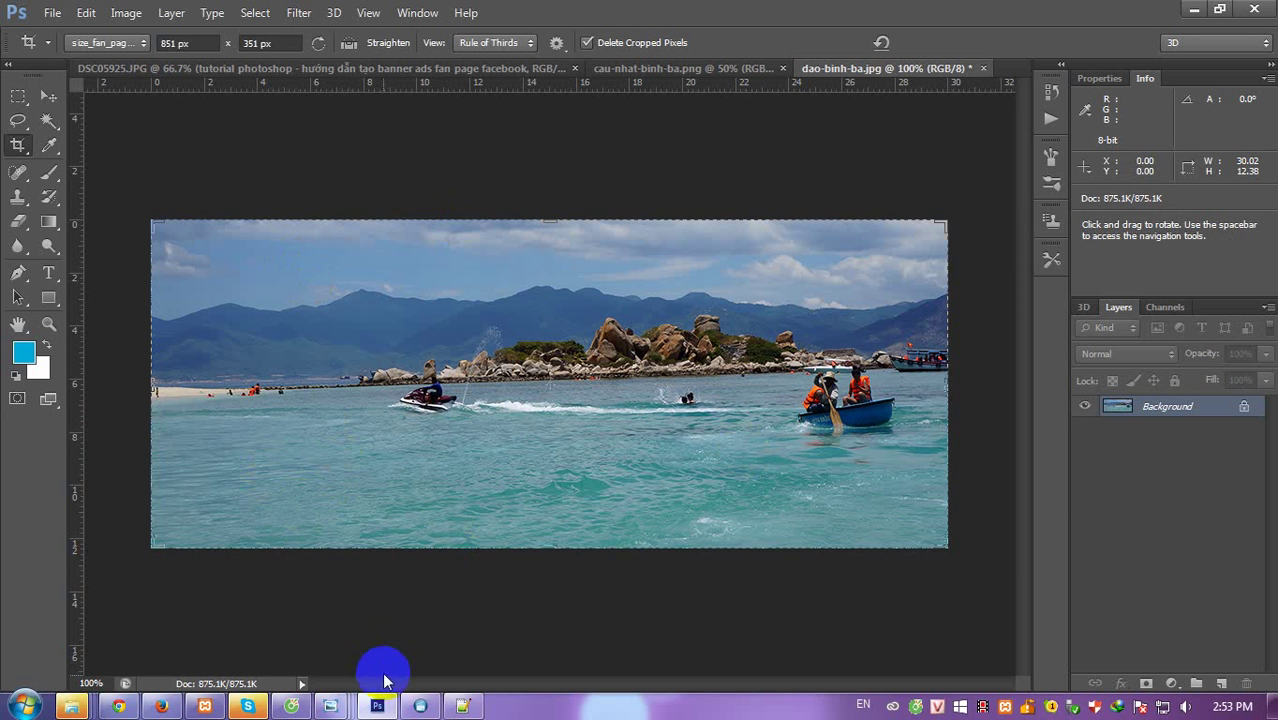
pyautogui.click(330, 219)
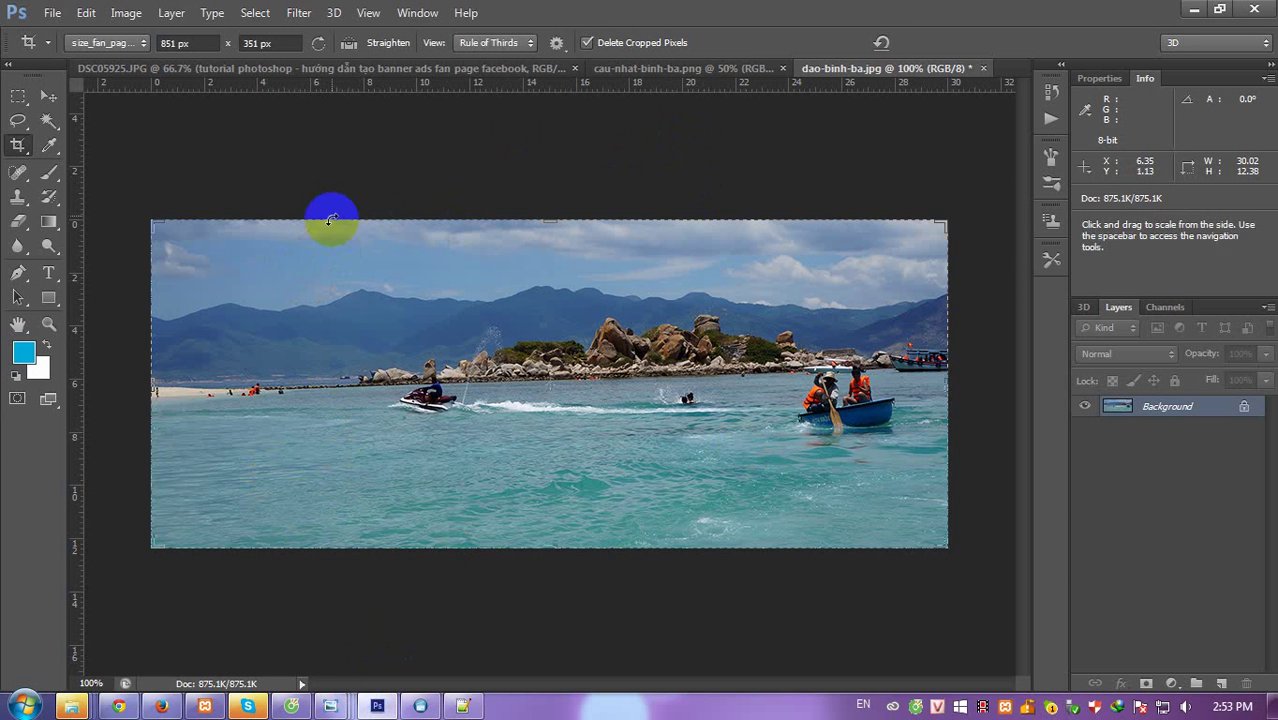
pyautogui.click(333, 707)
pyautogui.click(1121, 630)
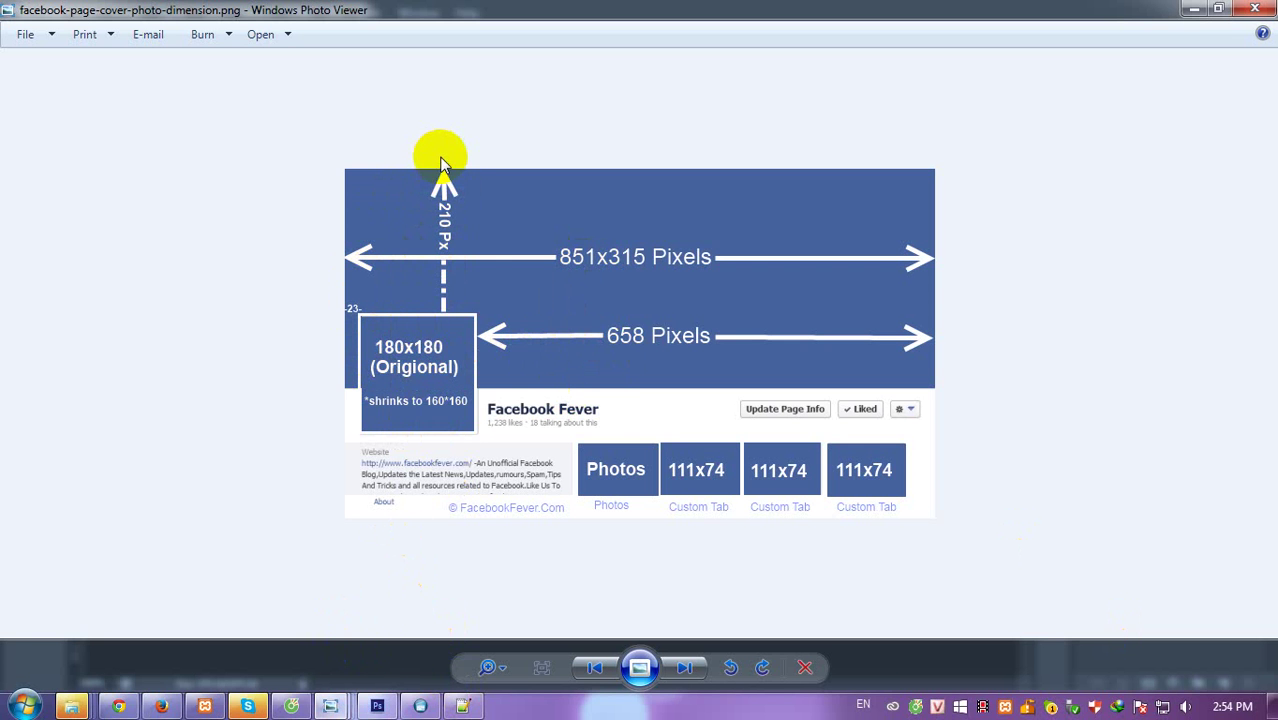
pyautogui.click(376, 707)
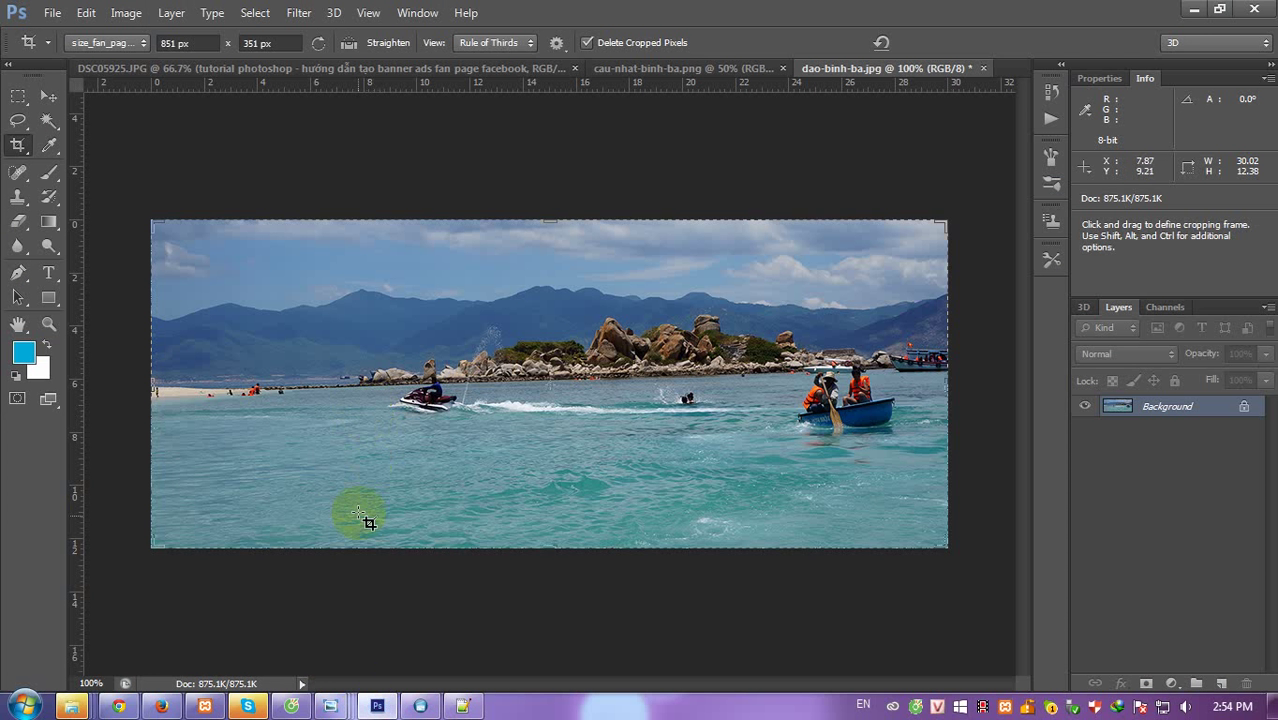
# Place a fixed-size 22 × 210 px rectangular selection at the photo's top-left.
pyautogui.click(230, 209)
pyautogui.click(20, 97)
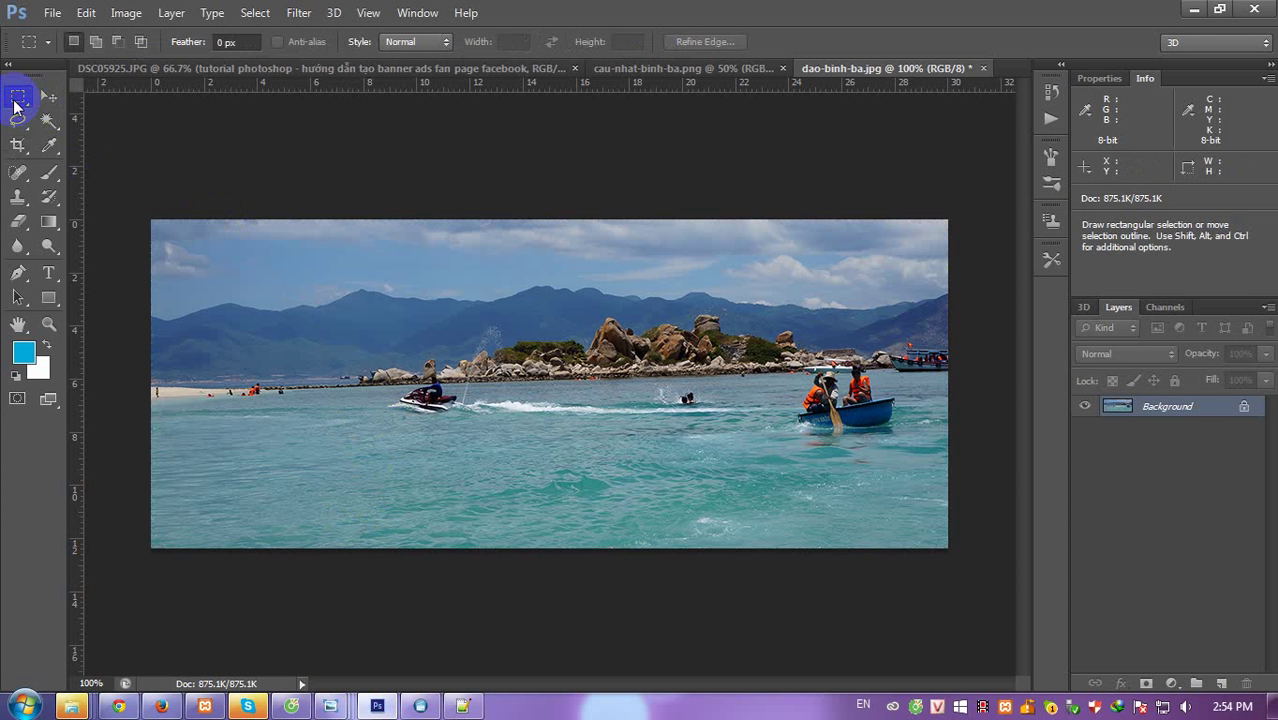
pyautogui.click(415, 42)
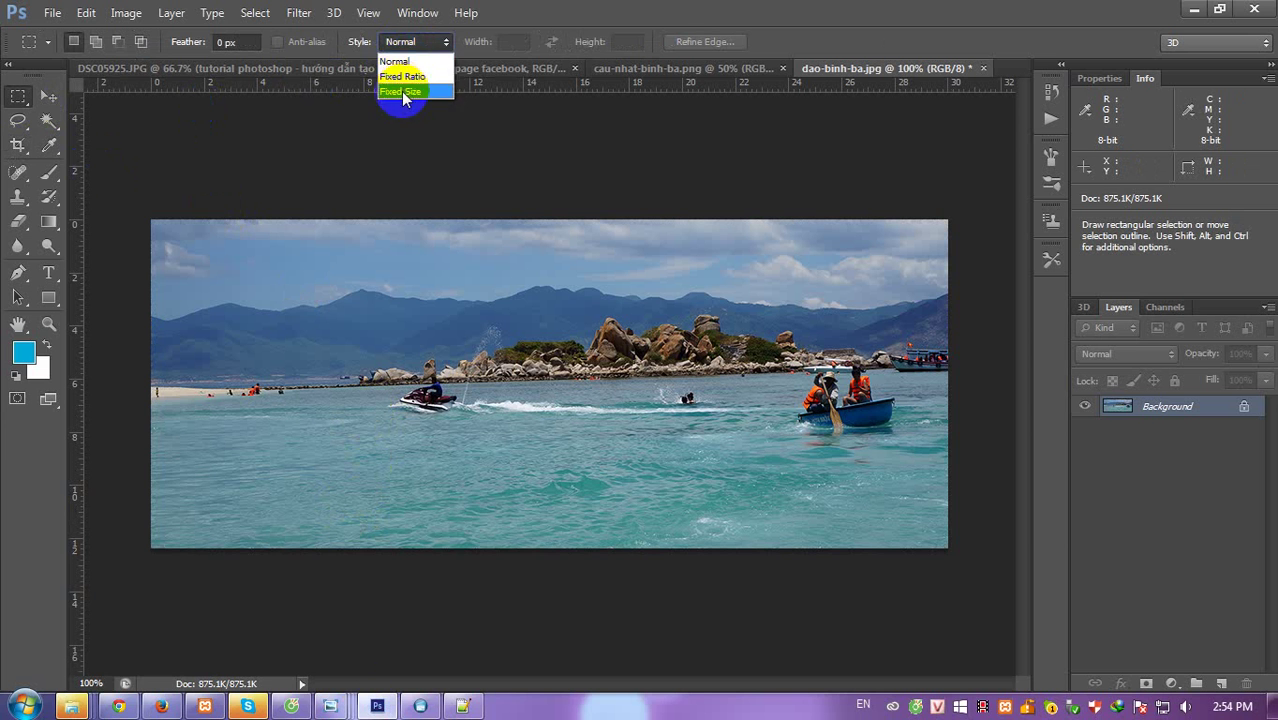
pyautogui.click(406, 91)
pyautogui.doubleClick(516, 42)
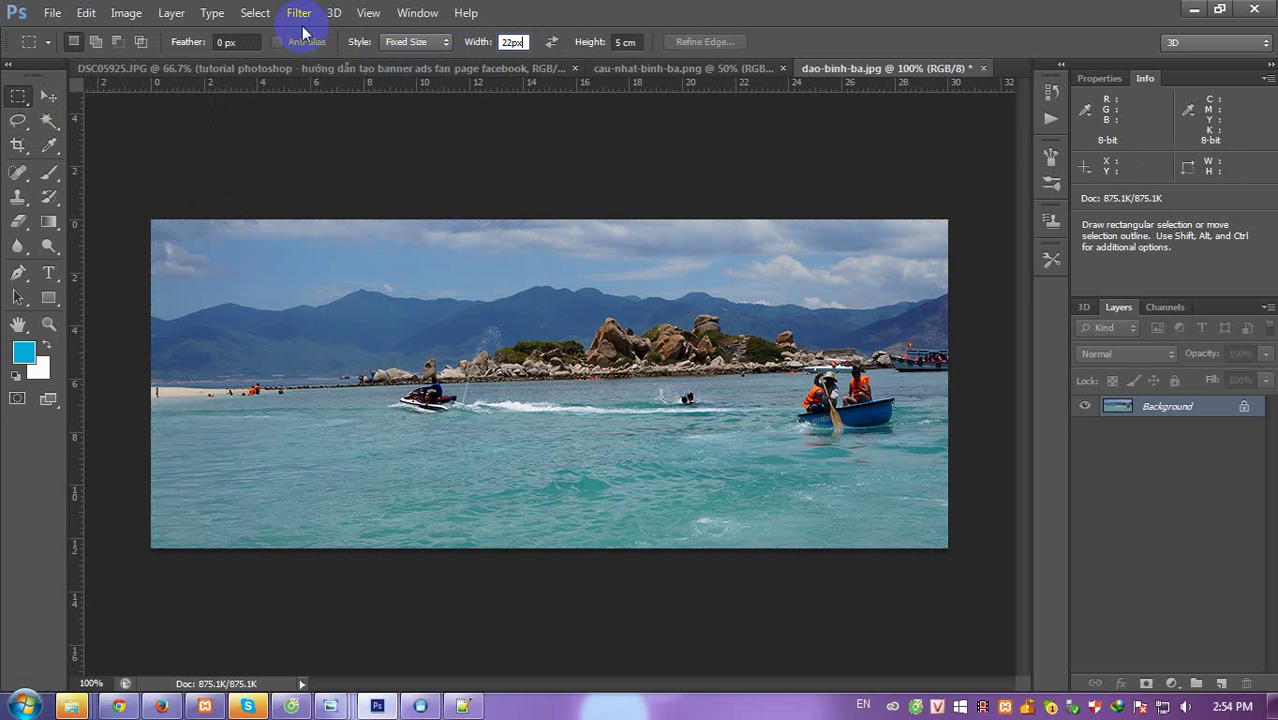
pyautogui.press('Tab')
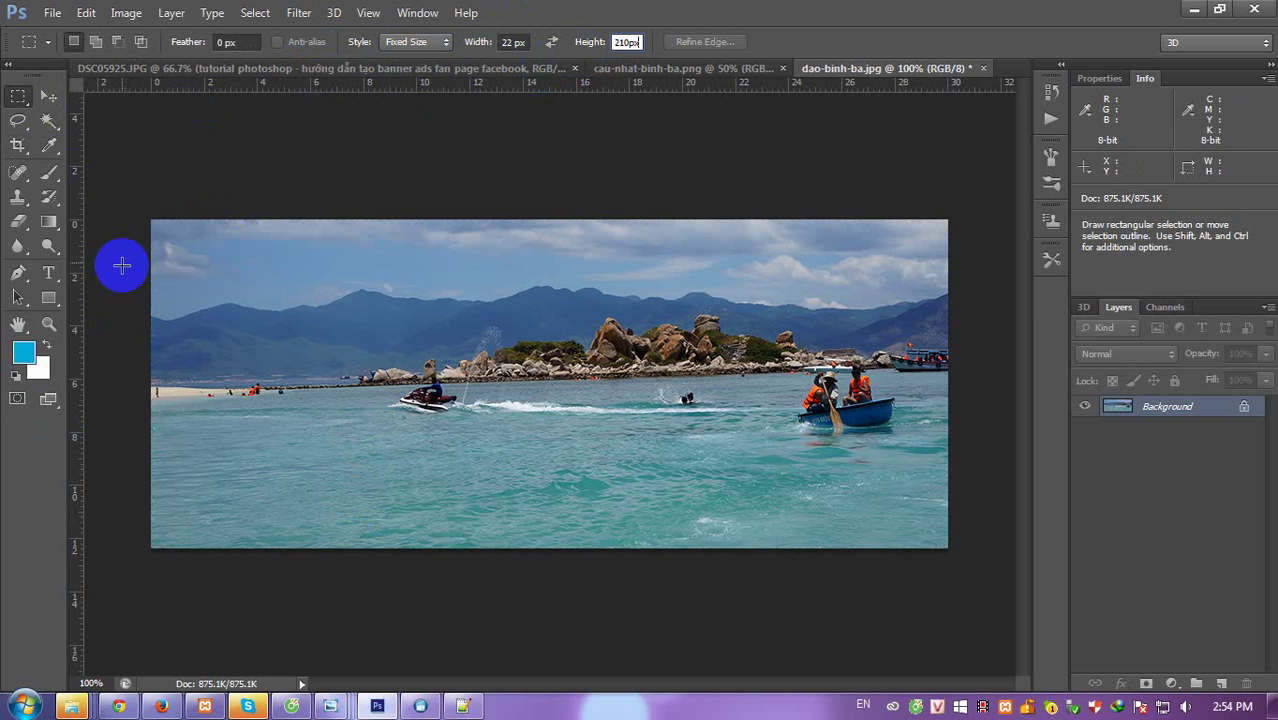
pyautogui.click(150, 218)
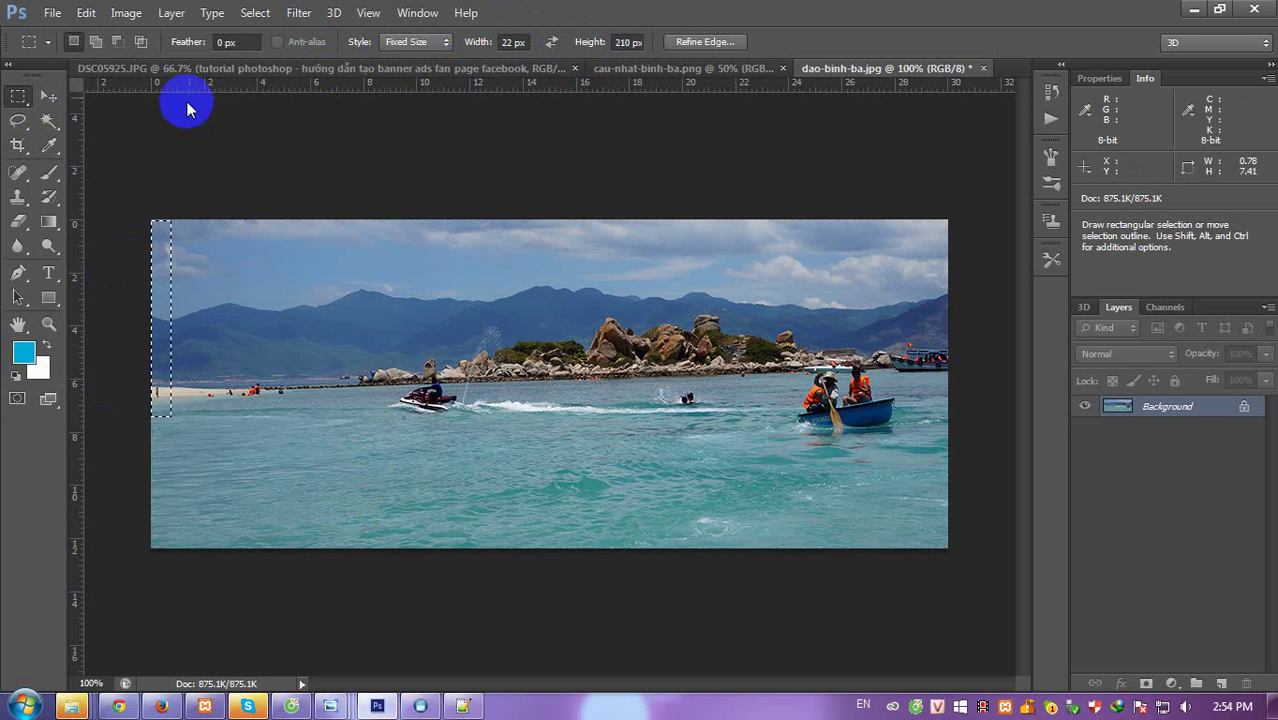
# Add horizontal and vertical guides along the selection's bottom and right edges.
pyautogui.moveTo(185, 84); pyautogui.dragTo(205, 416)
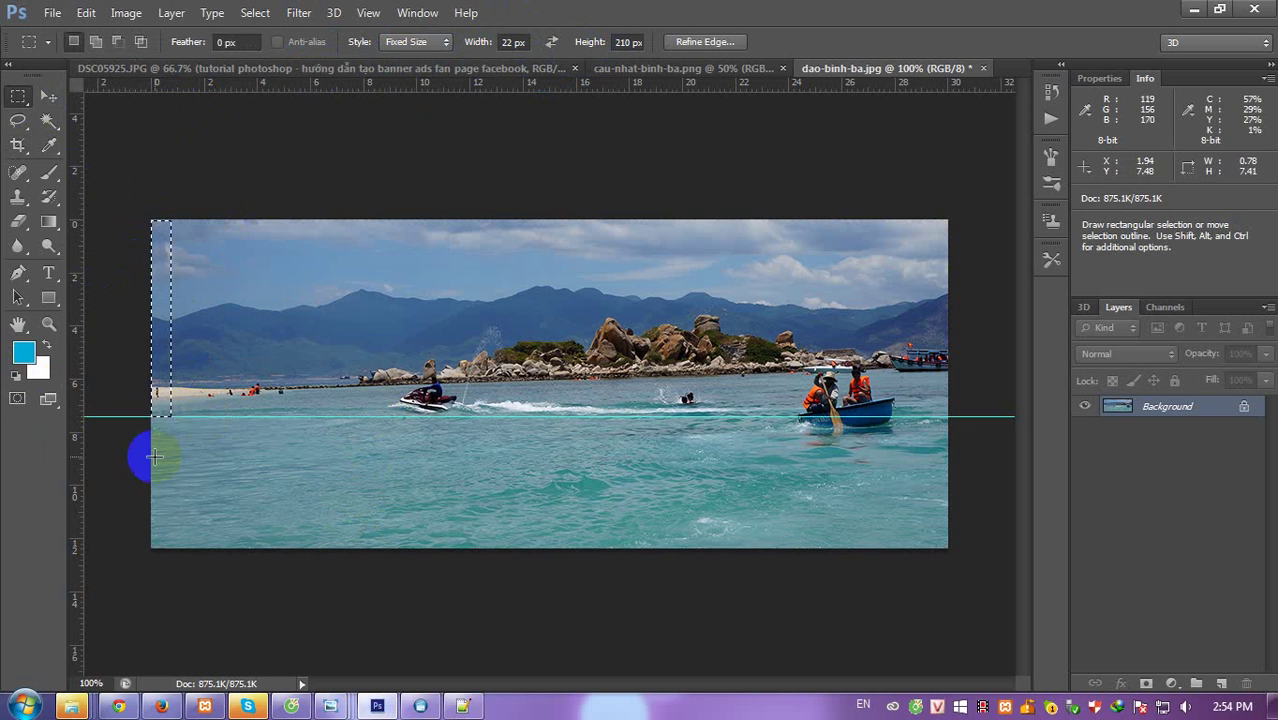
pyautogui.moveTo(82, 483); pyautogui.dragTo(171, 468)
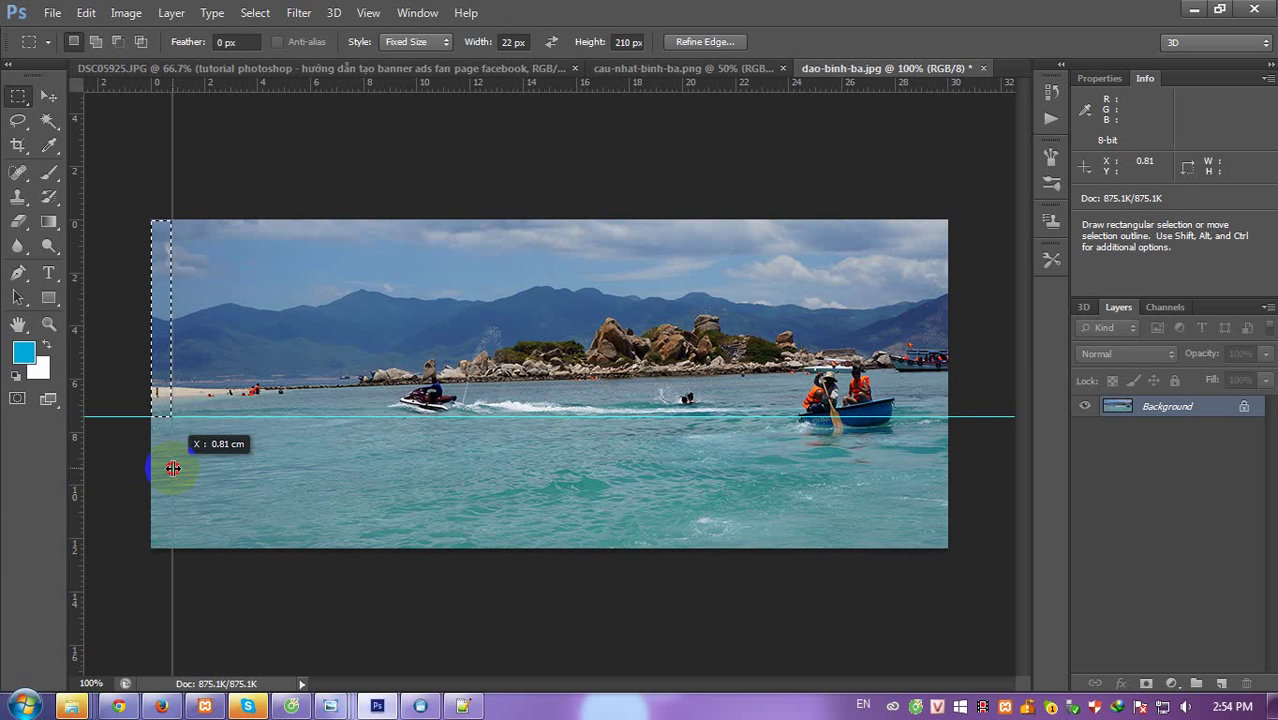
pyautogui.moveTo(173, 468); pyautogui.dragTo(662, 413)
pyautogui.hotkey('ctrl', '+')
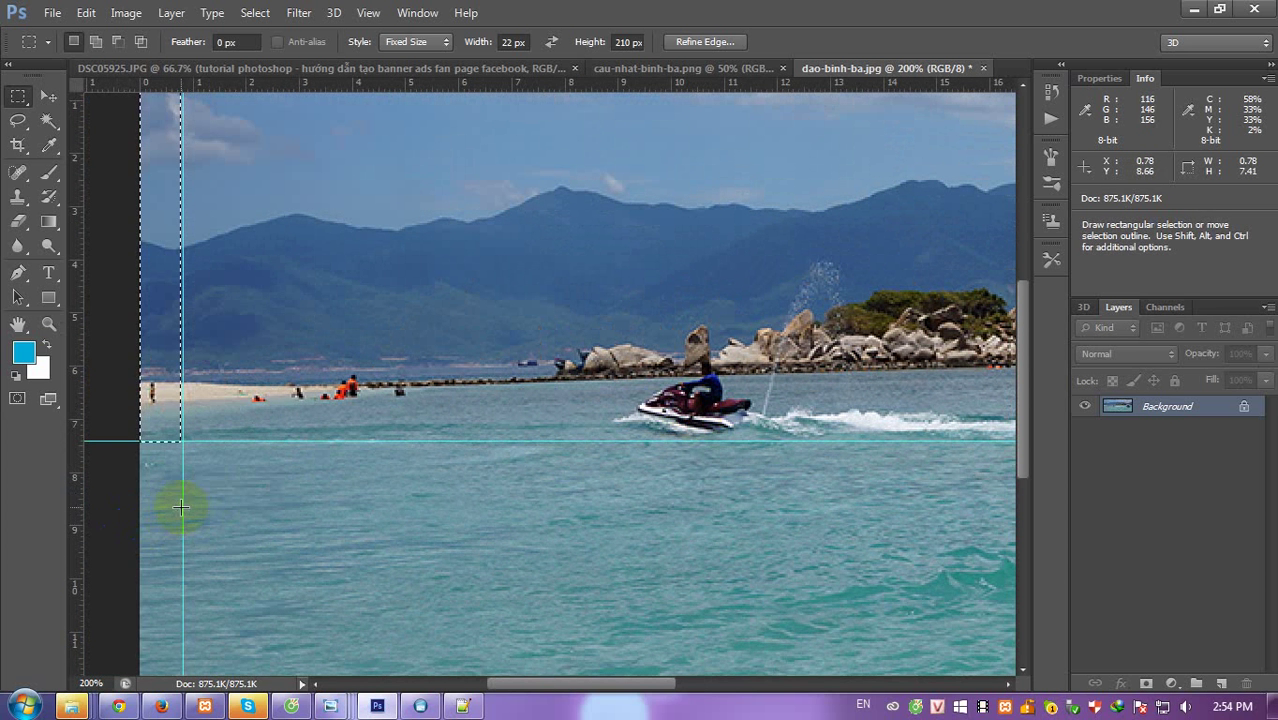
pyautogui.click(48, 96)
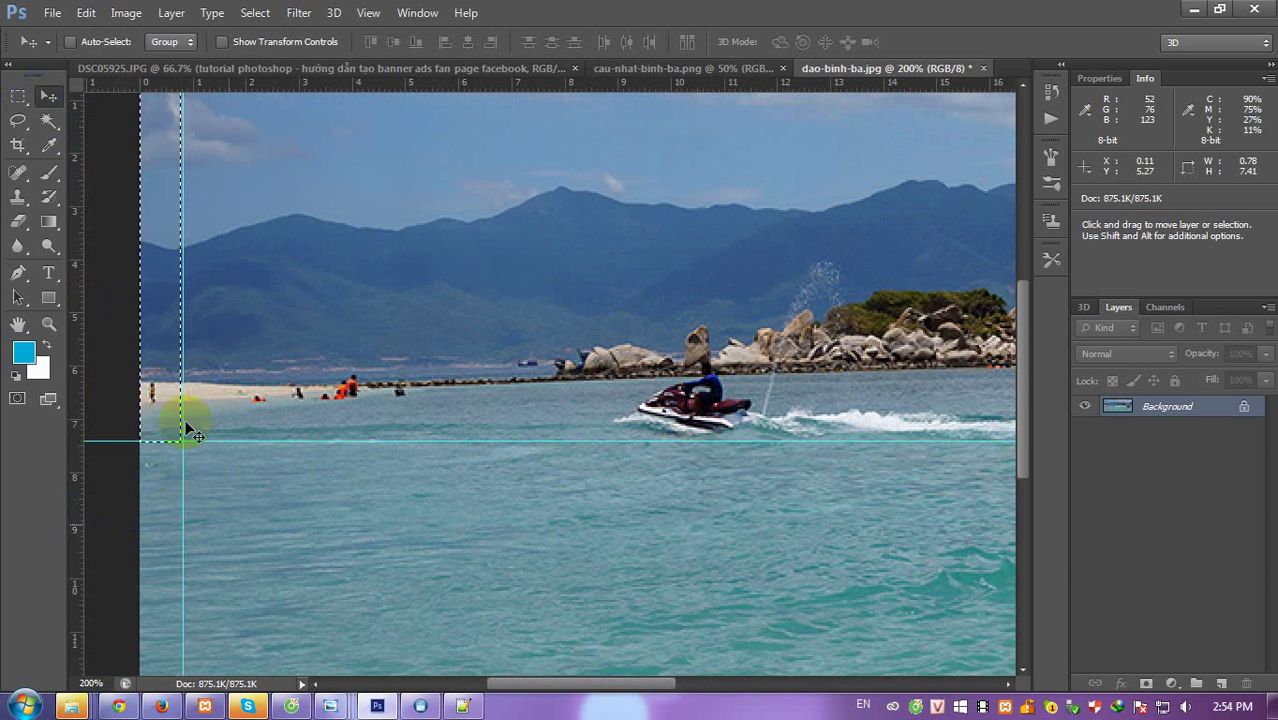
pyautogui.moveTo(180, 540); pyautogui.dragTo(181, 540)
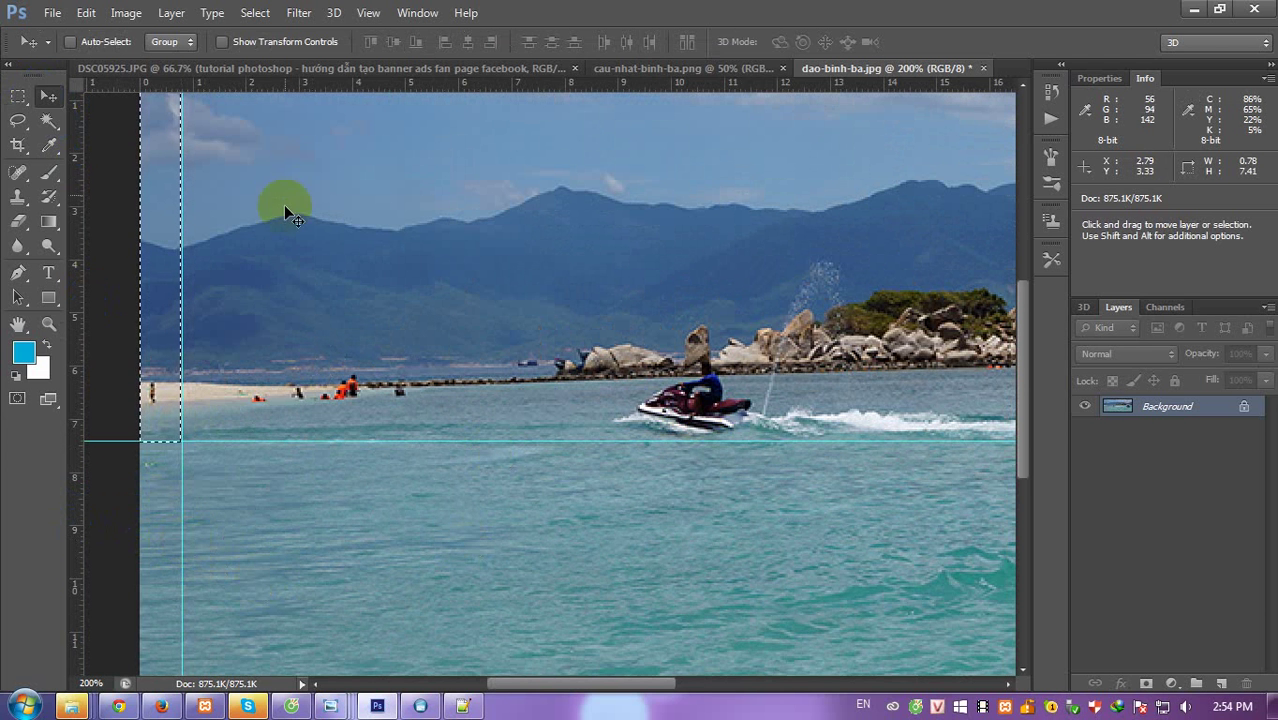
# Place a fixed-size 180 × 180 px selection on the photo.
pyautogui.click(18, 96)
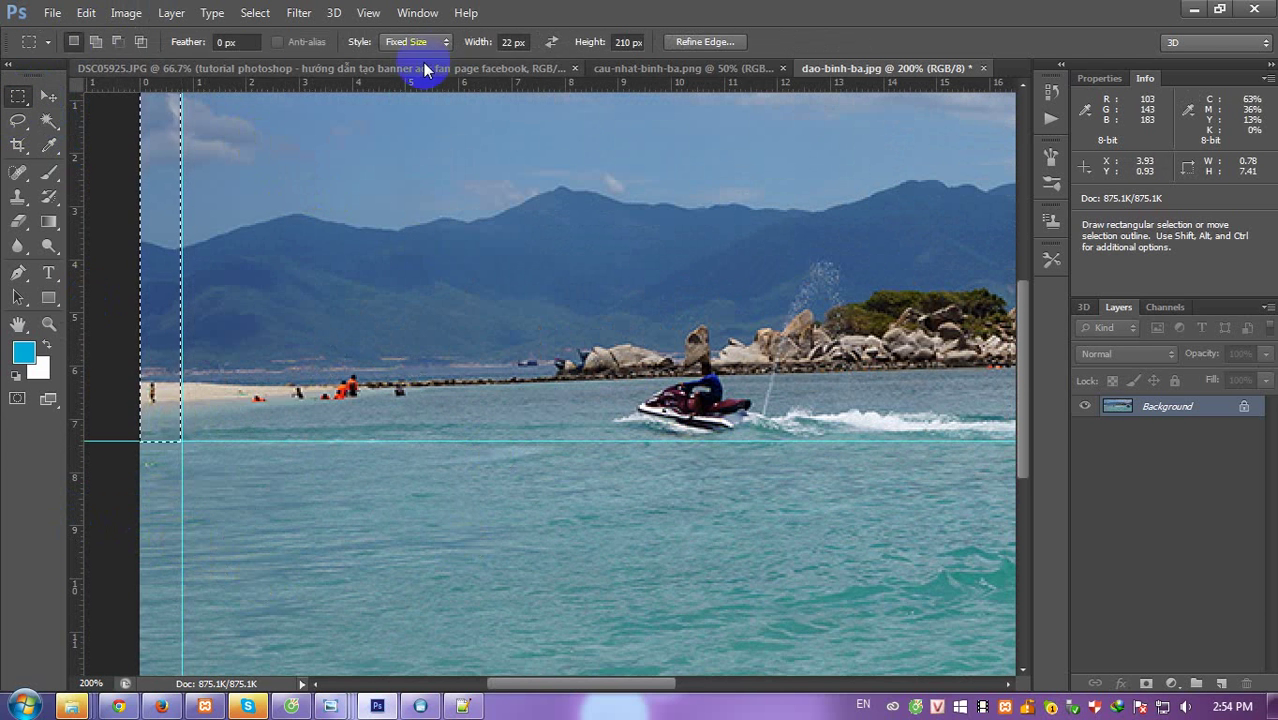
pyautogui.click(512, 42)
pyautogui.press('Return')
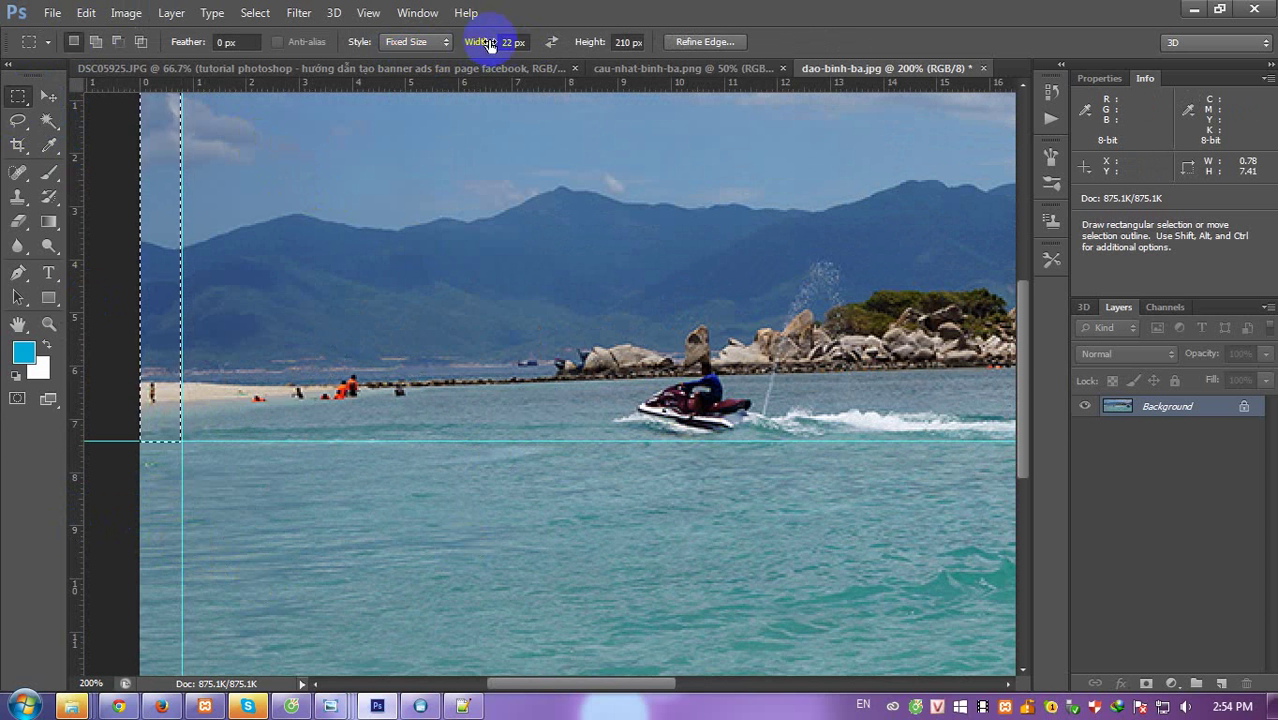
pyautogui.click(483, 43)
pyautogui.write('180')
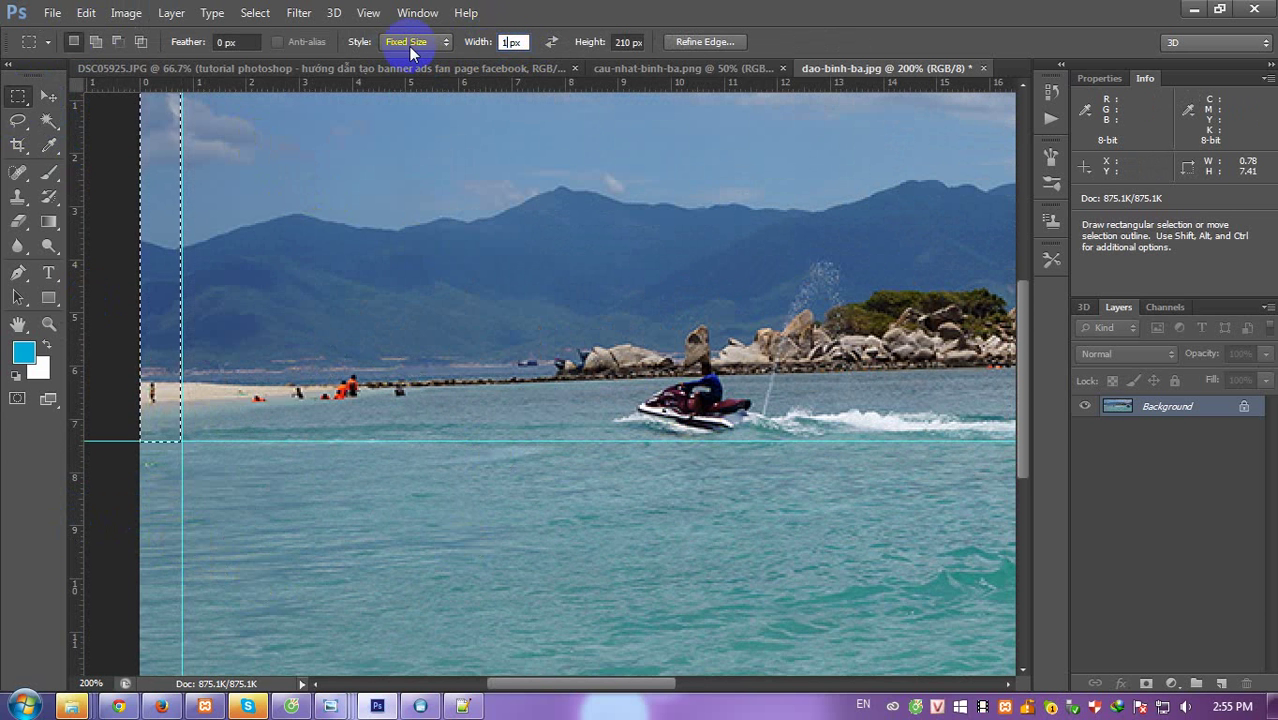
pyautogui.press('Tab')
pyautogui.click(625, 42)
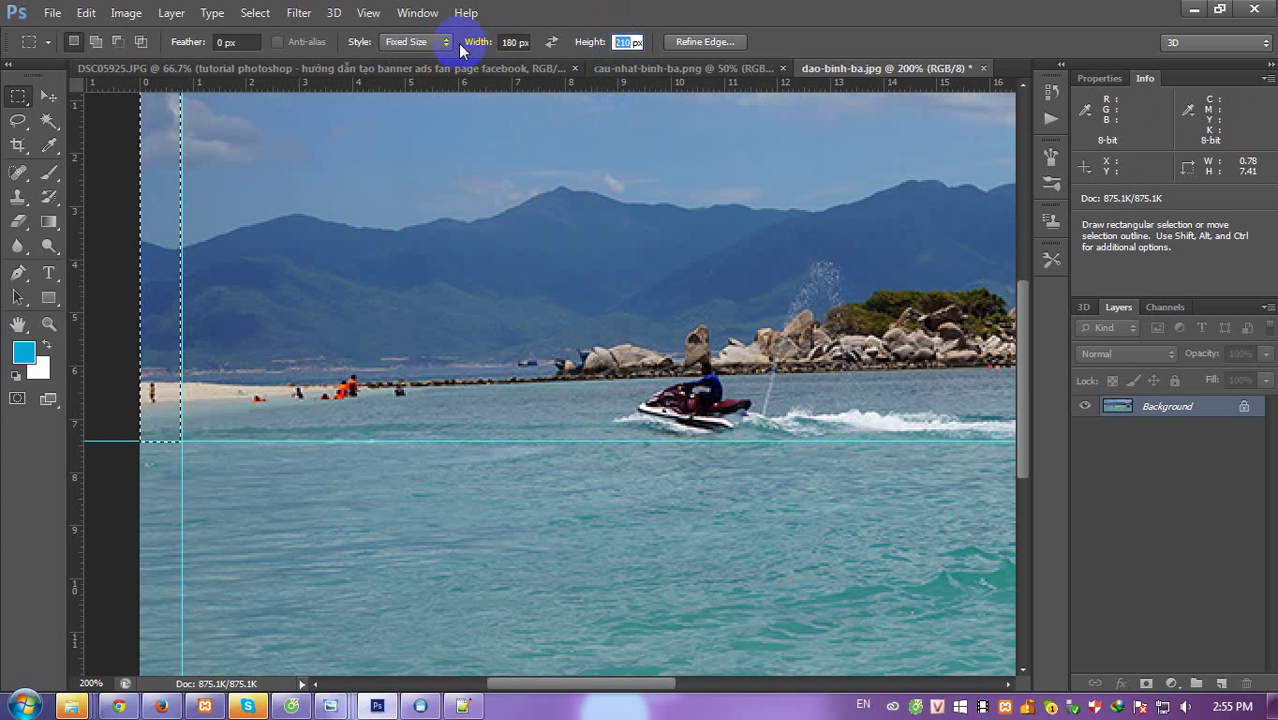
pyautogui.write('180')
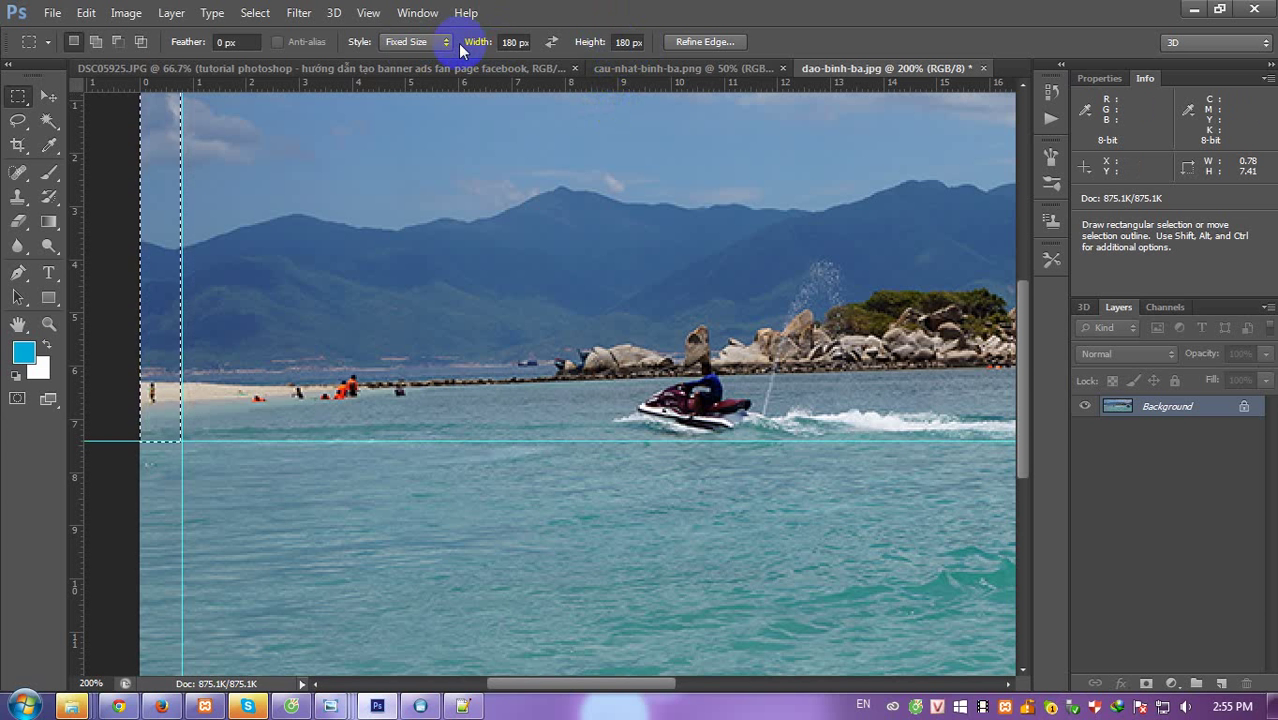
pyautogui.click(265, 333)
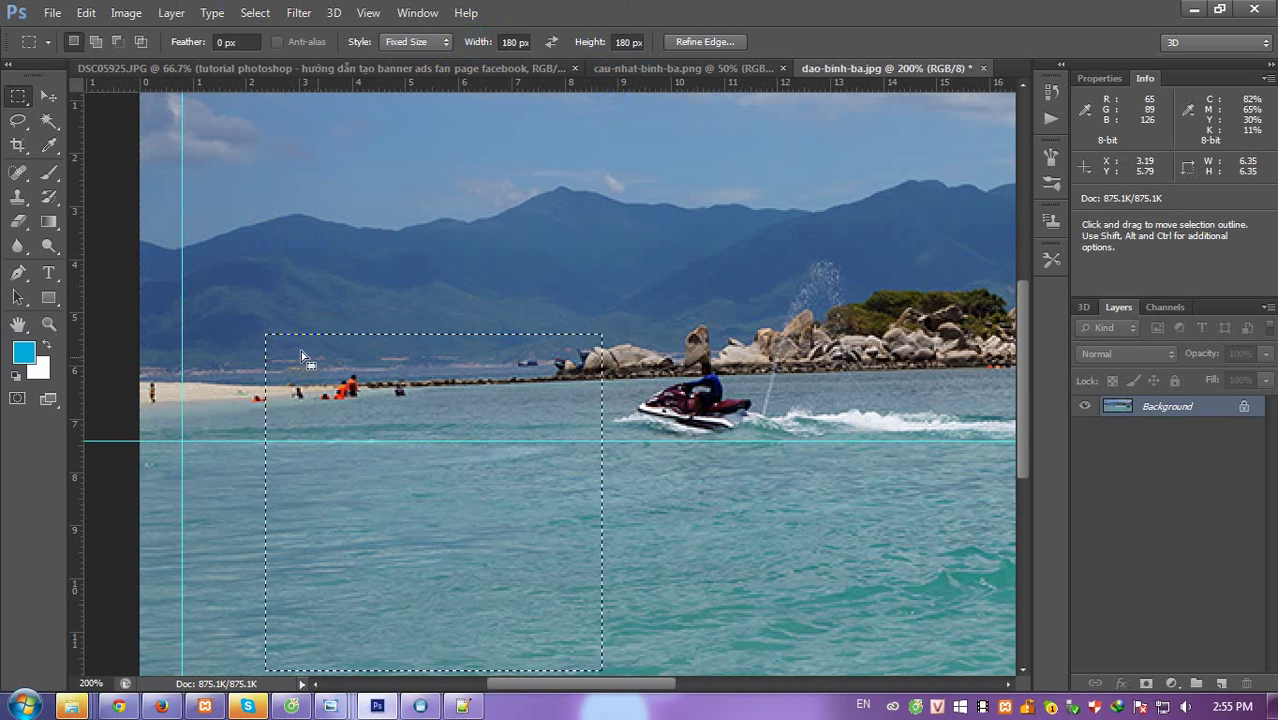
# Fill the square blue on a new layer, snap it to the guides, then add Layer 2.
pyautogui.click(1222, 683)
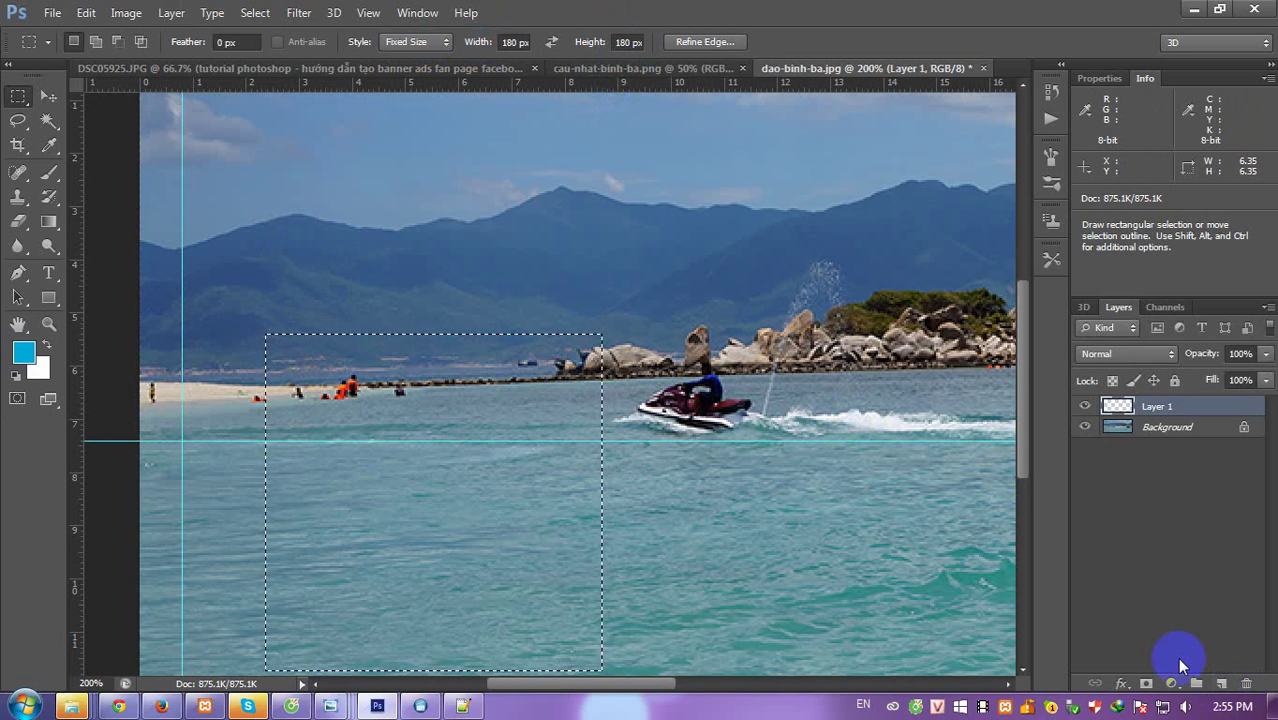
pyautogui.hotkey('alt', 'BackSpace')
pyautogui.hotkey('ctrl', 'd')
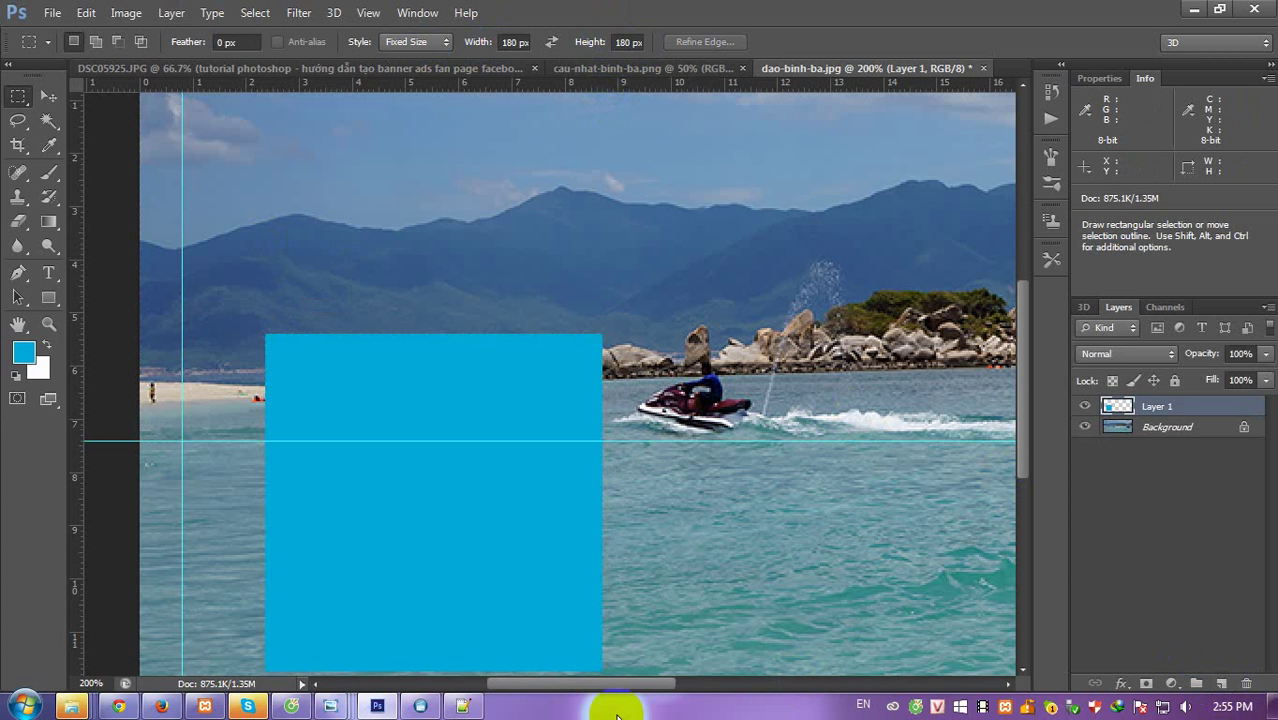
pyautogui.hotkey('ctrl', '-')
pyautogui.press('v')
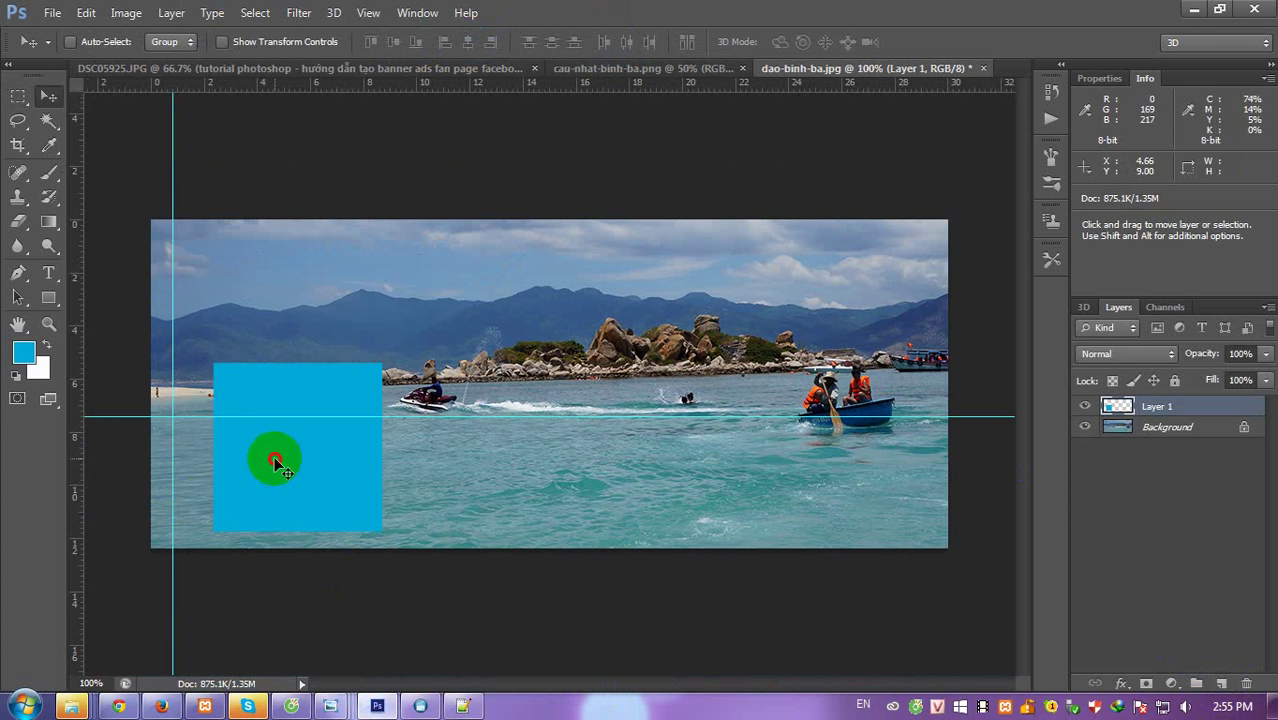
pyautogui.moveTo(271, 451)
pyautogui.mouseDown()
pyautogui.moveTo(223, 513)
pyautogui.moveTo(236, 516)
pyautogui.mouseUp()
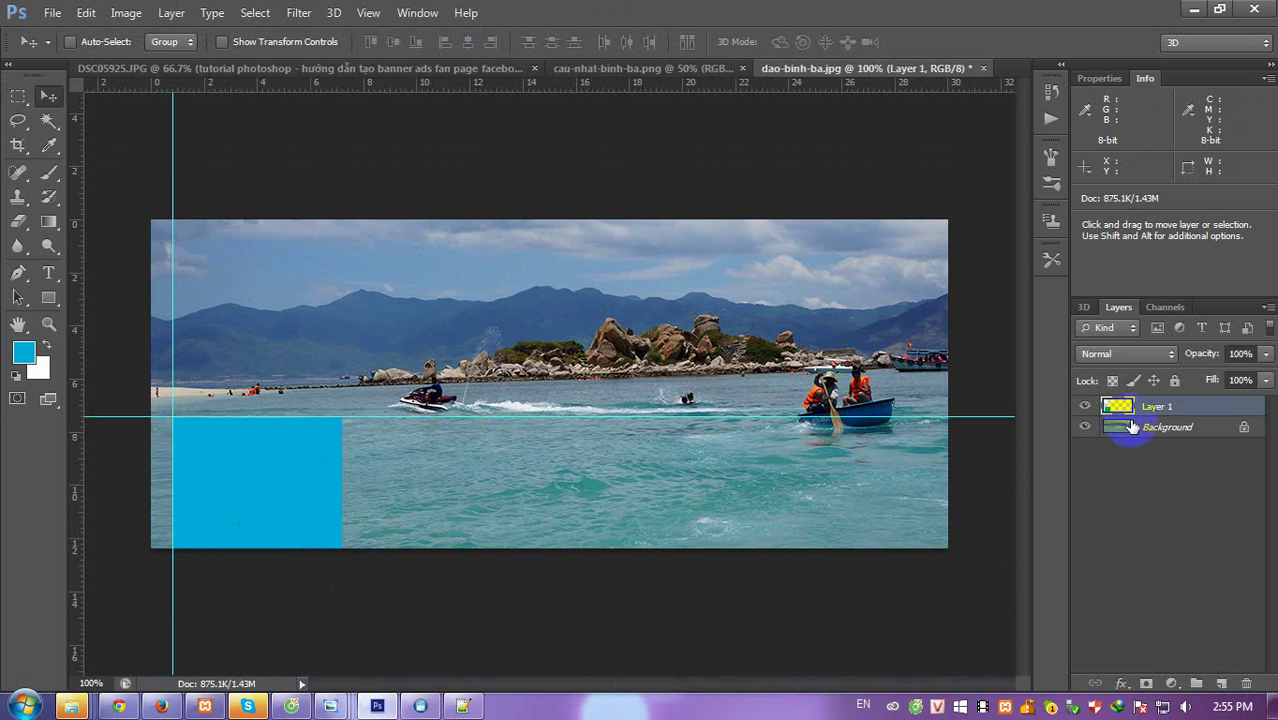
pyautogui.click(1222, 684)
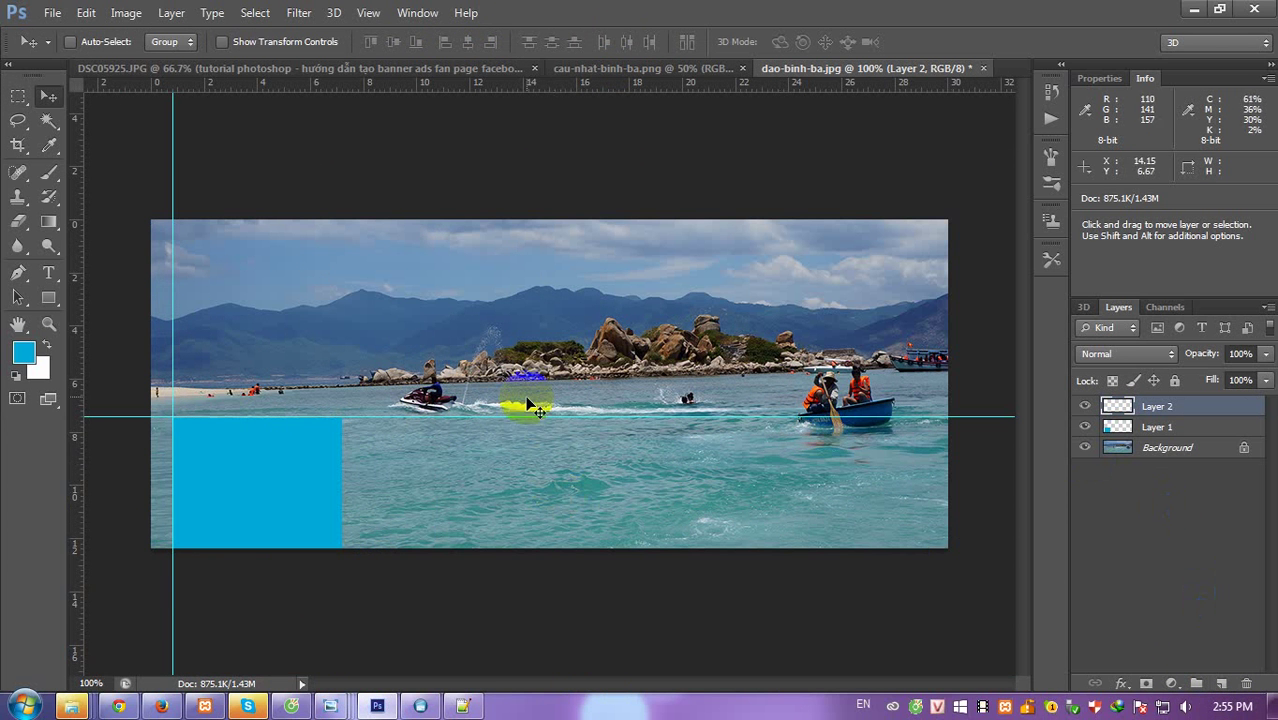
# Type and commit the yellow title 'KHÁM PHÁ DU LỊCH' above the rocks.
pyautogui.press('t')
pyautogui.click(480, 329)
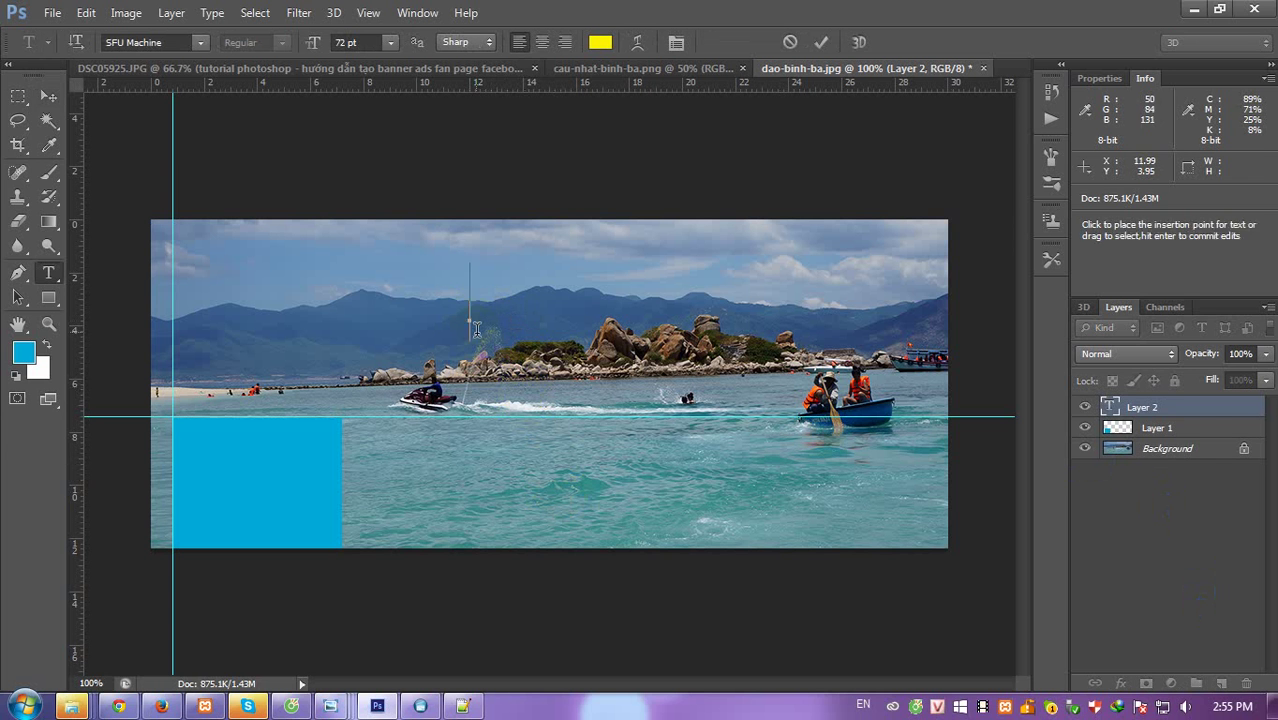
pyautogui.moveTo(498, 364); pyautogui.dragTo(517, 354)
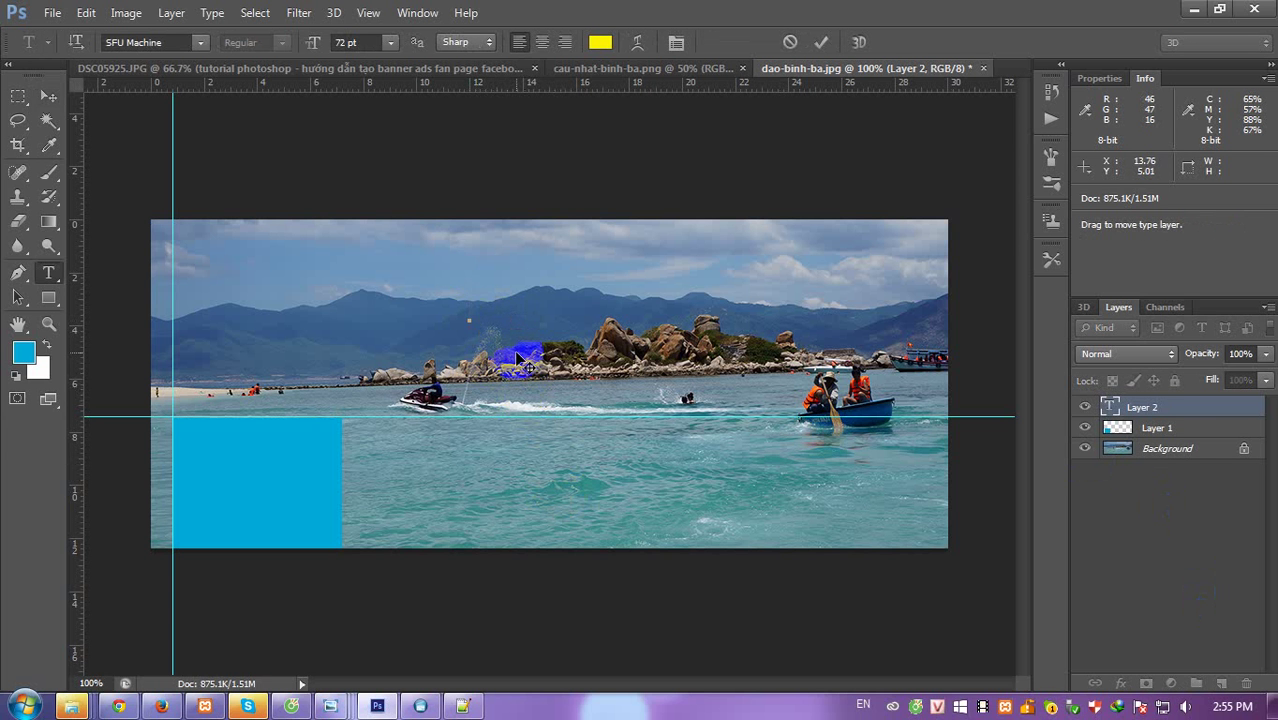
pyautogui.write('KH')
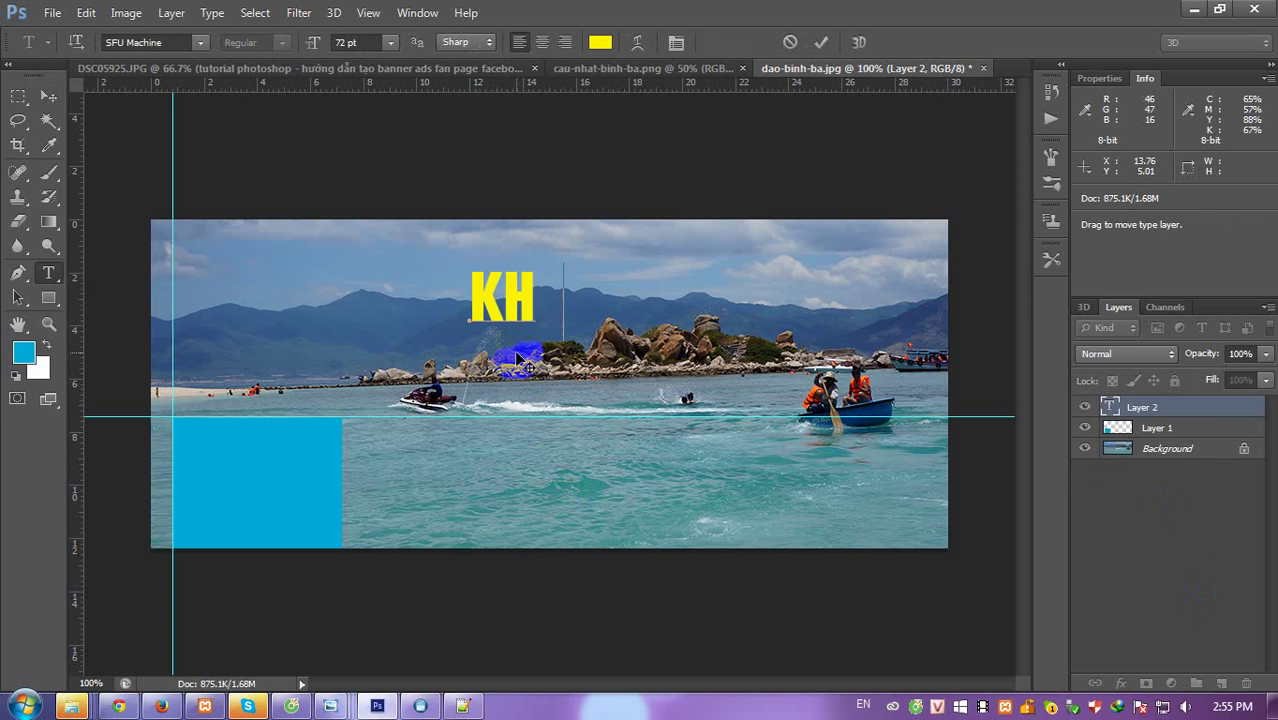
pyautogui.write('ÁM PHÁ')
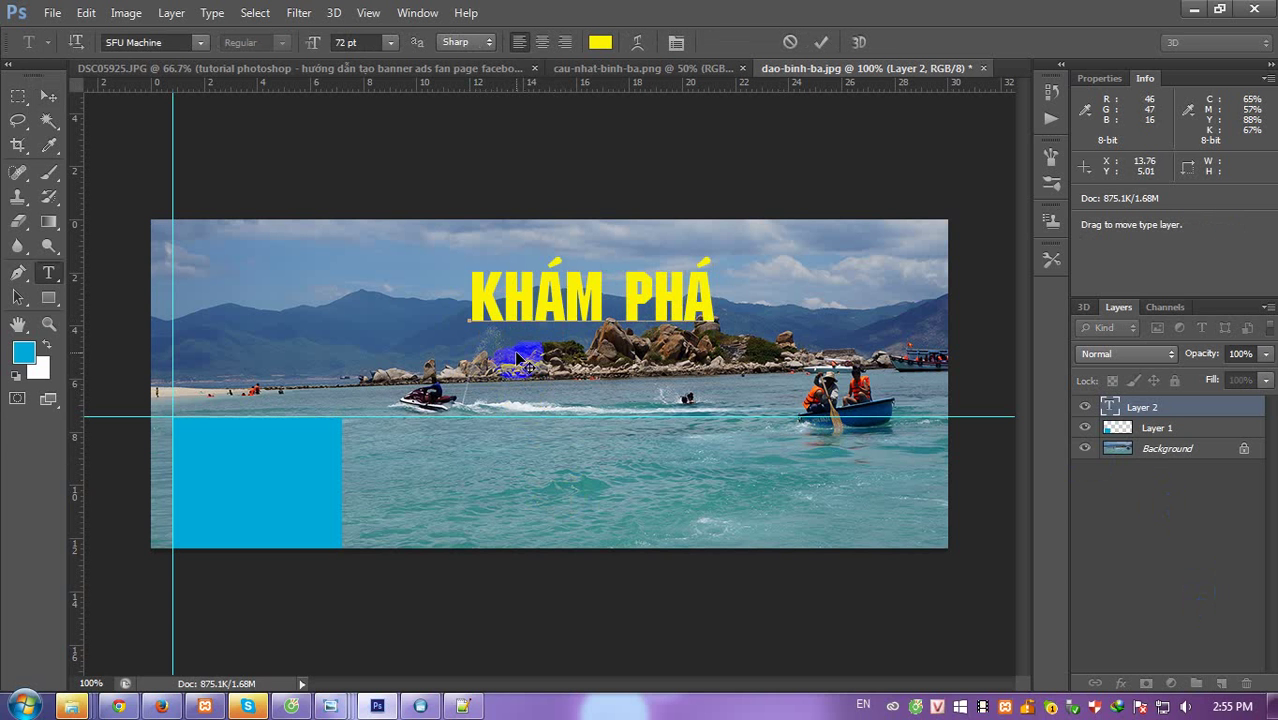
pyautogui.write(' DU')
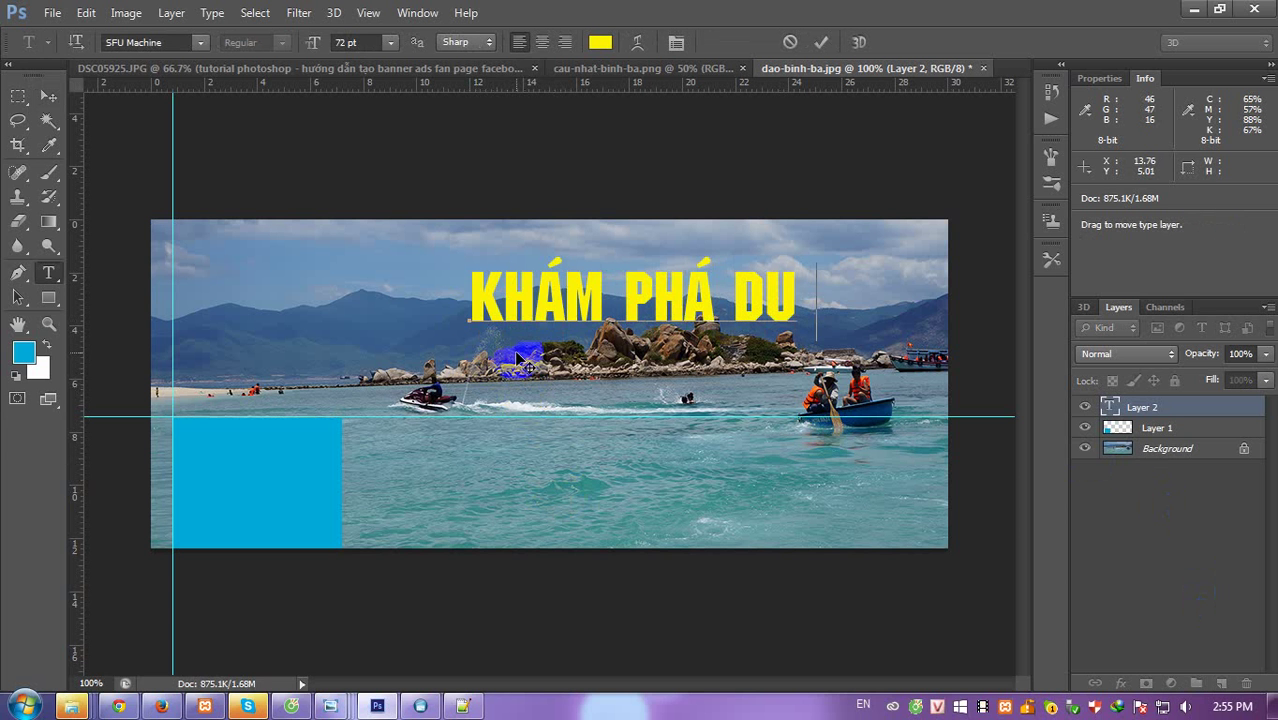
pyautogui.write(' LIOC')
pyautogui.press('BackSpace')
pyautogui.write('CH')
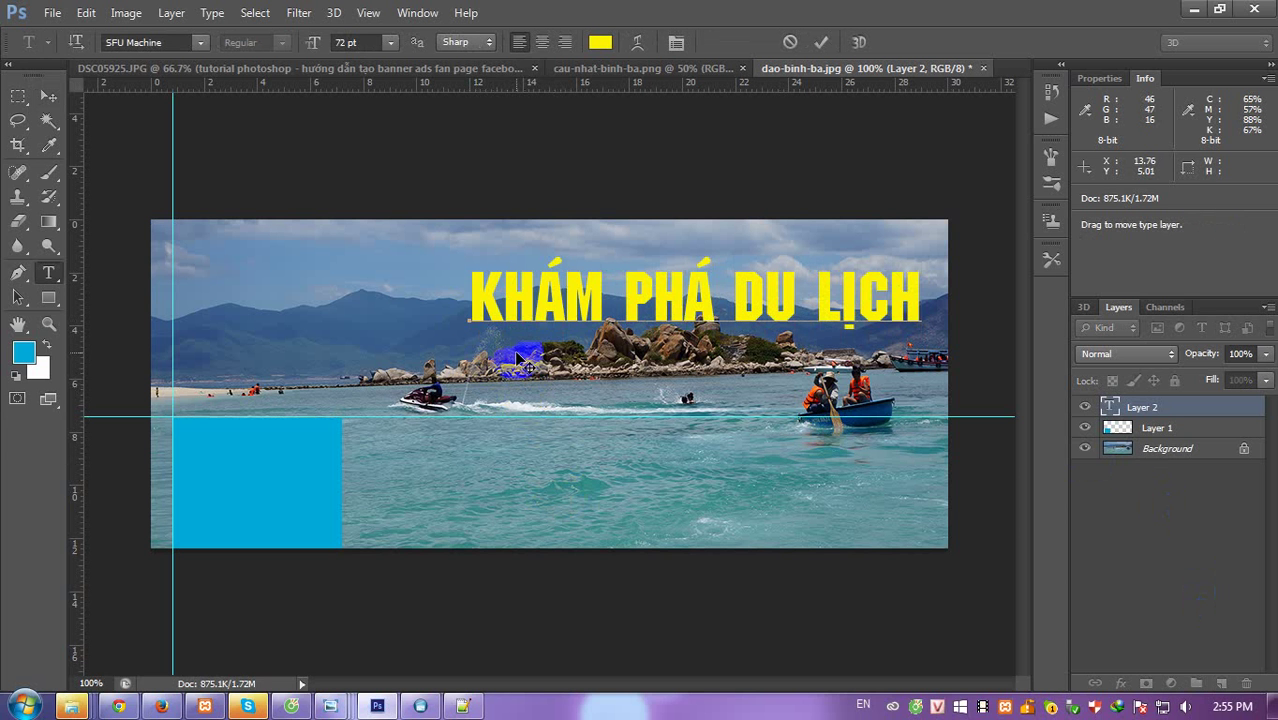
pyautogui.click(1085, 407)
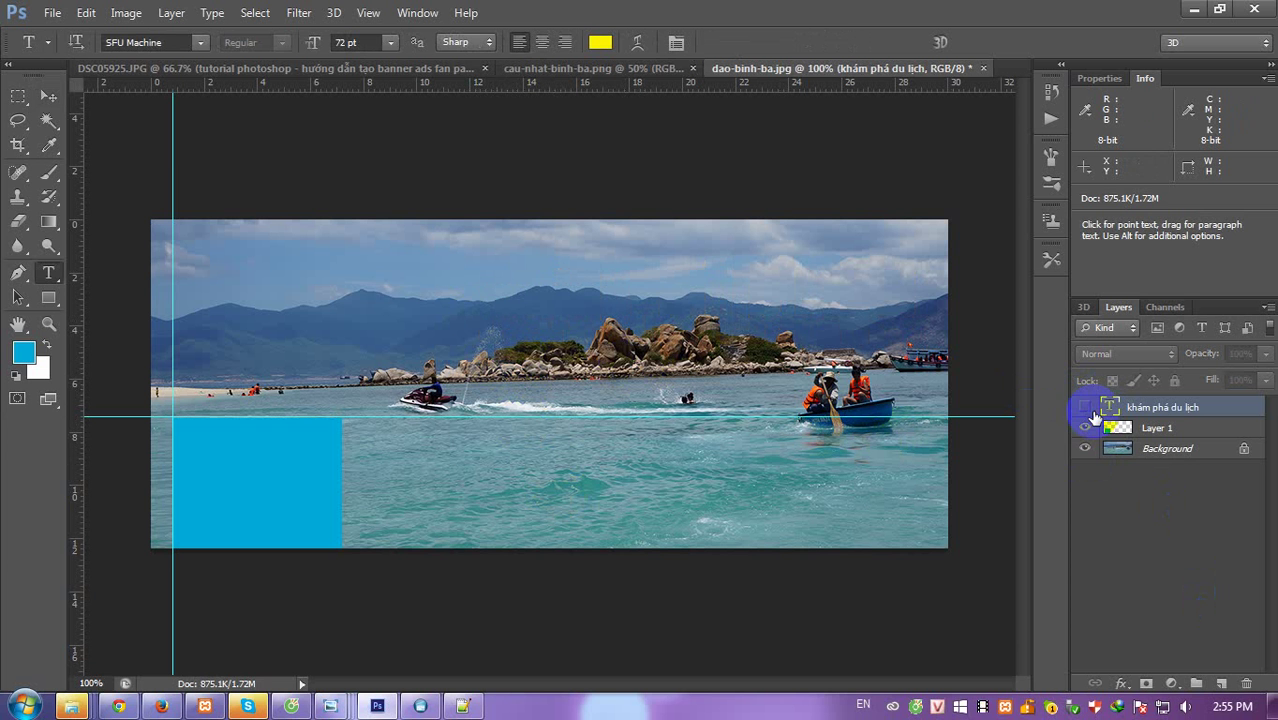
# Show the title layer and move it left and lower, dropping a copy beneath.
pyautogui.click(1085, 407)
pyautogui.press('v')
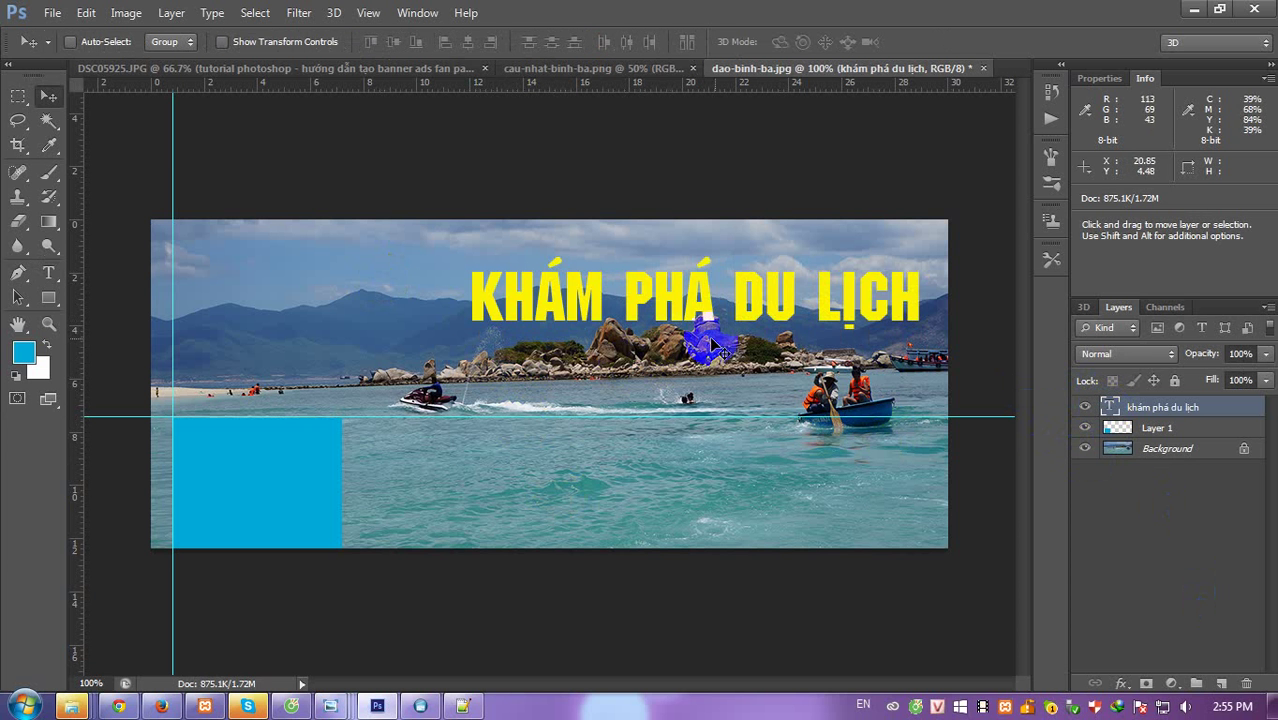
pyautogui.moveTo(760, 313); pyautogui.dragTo(640, 442)
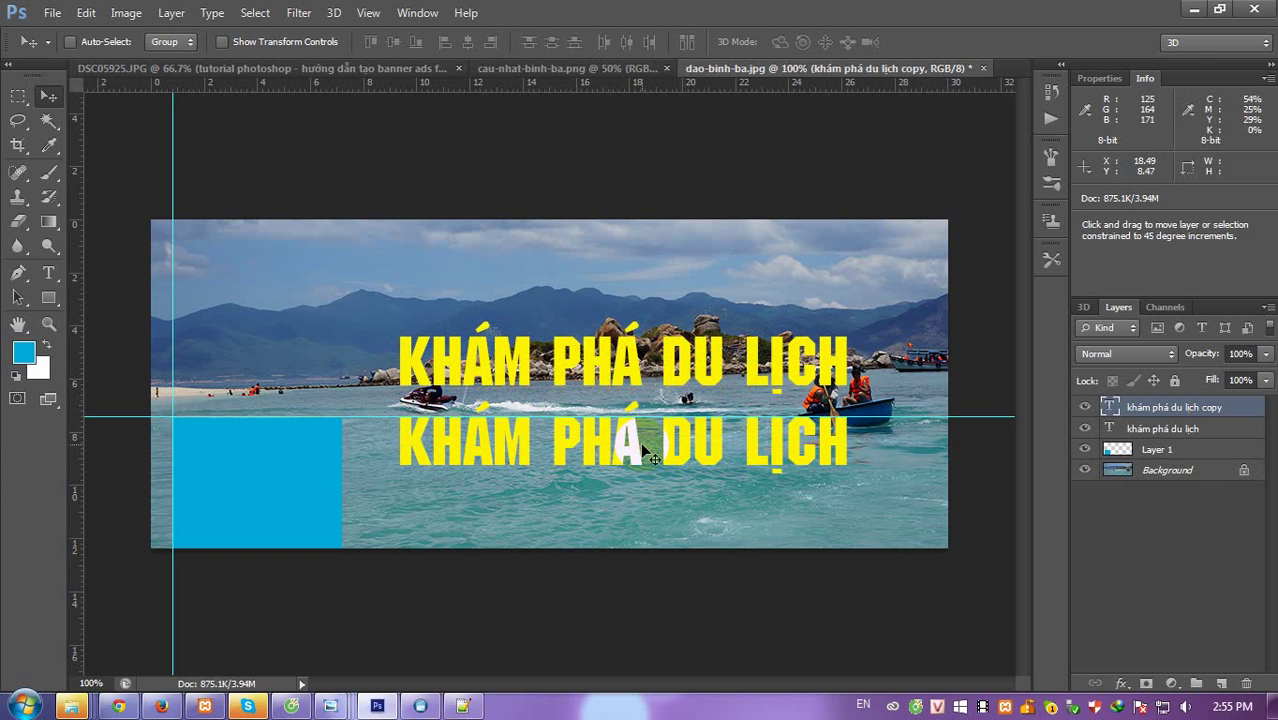
# Retype the copied line as 'ĐẢO BÌNH BA'.
pyautogui.press('t')
pyautogui.click(667, 478)
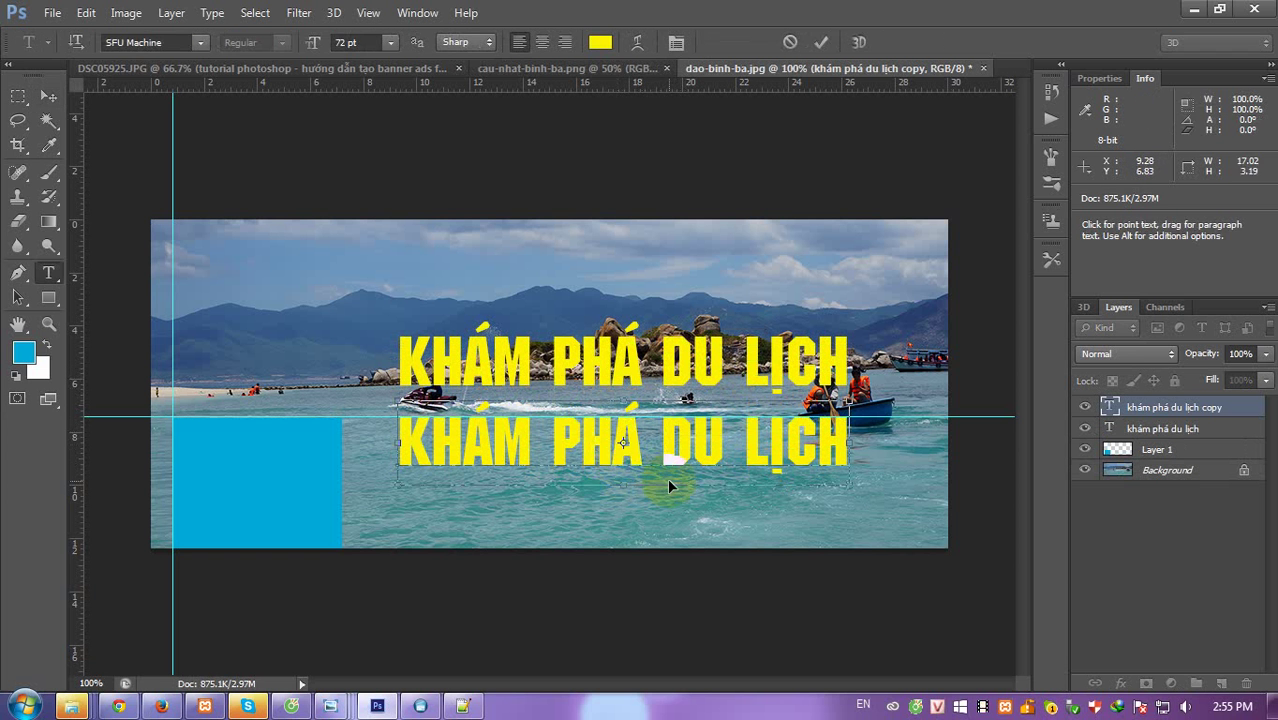
pyautogui.hotkey('ctrl', 'a')
pyautogui.write('ĐAO')
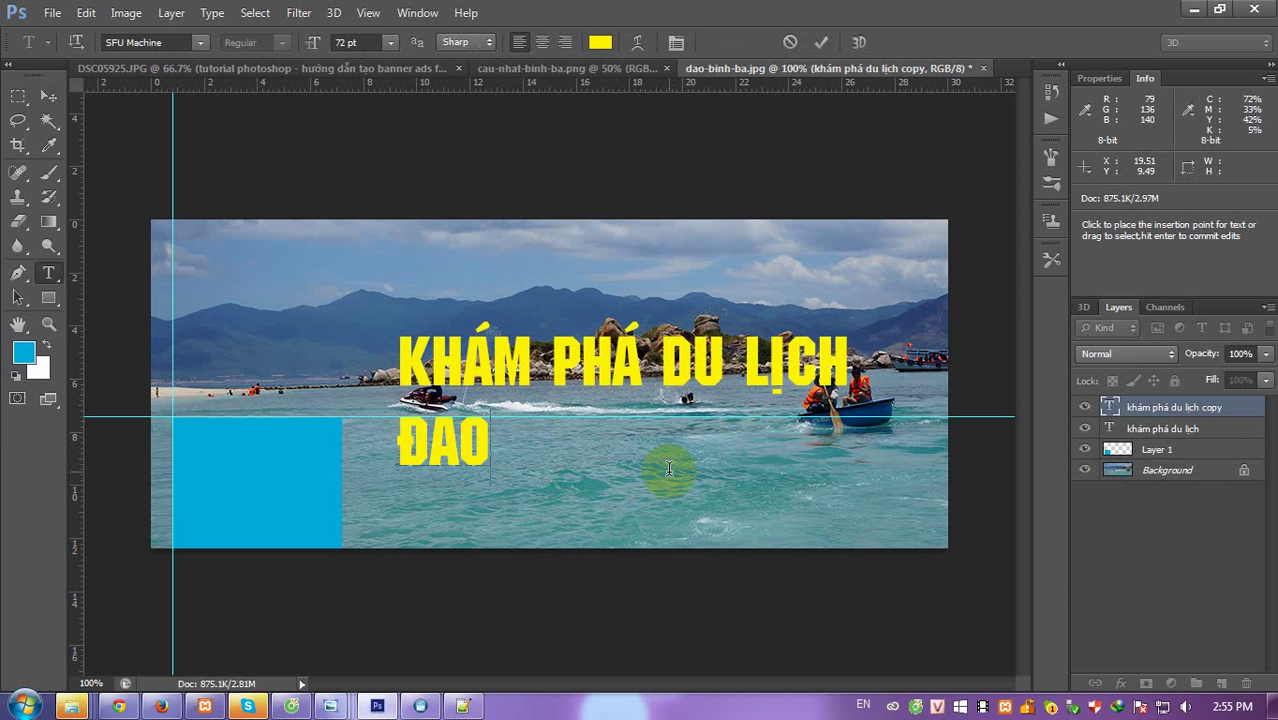
pyautogui.write(' BINH BA')
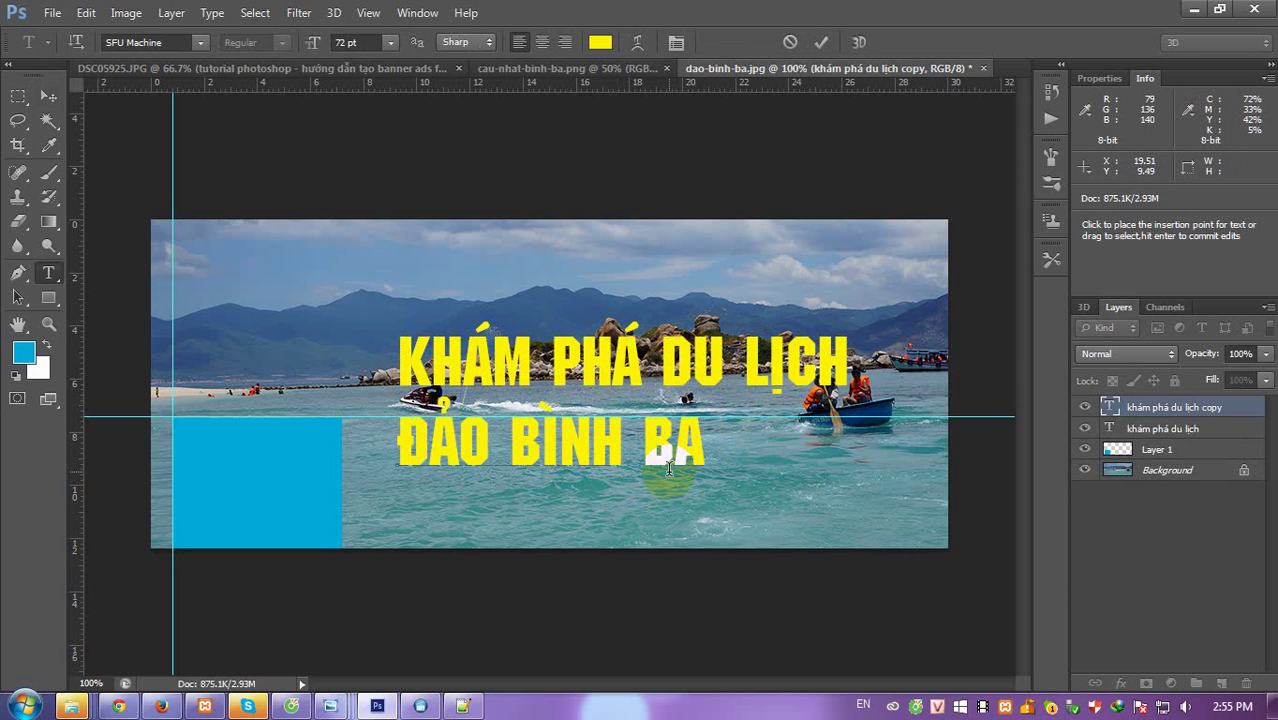
pyautogui.click(985, 290)
# Lower ĐẢO BÌNH BA, then duplicate it into a new yellow line reading CẬU NHẬT.
pyautogui.press('v')
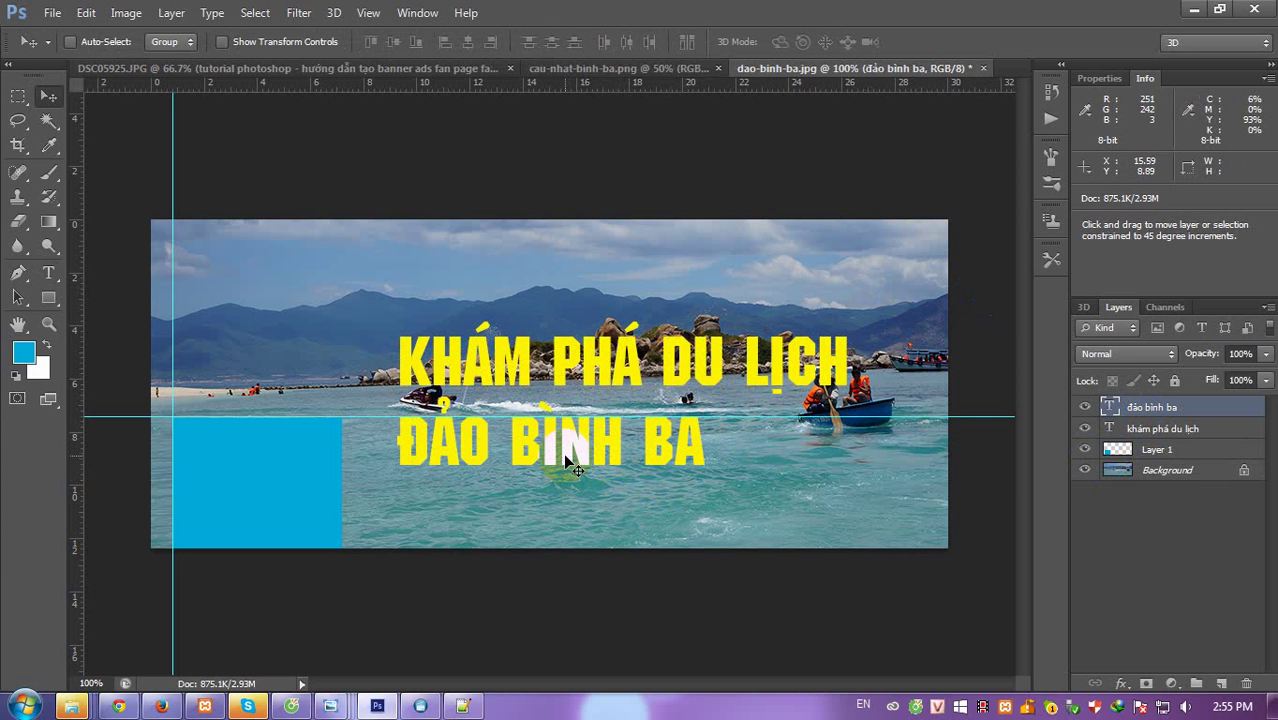
pyautogui.moveTo(565, 459)
pyautogui.mouseDown()
pyautogui.moveTo(572, 518)
pyautogui.moveTo(552, 450)
pyautogui.mouseUp()
pyautogui.hotkey('ctrl', 'j')
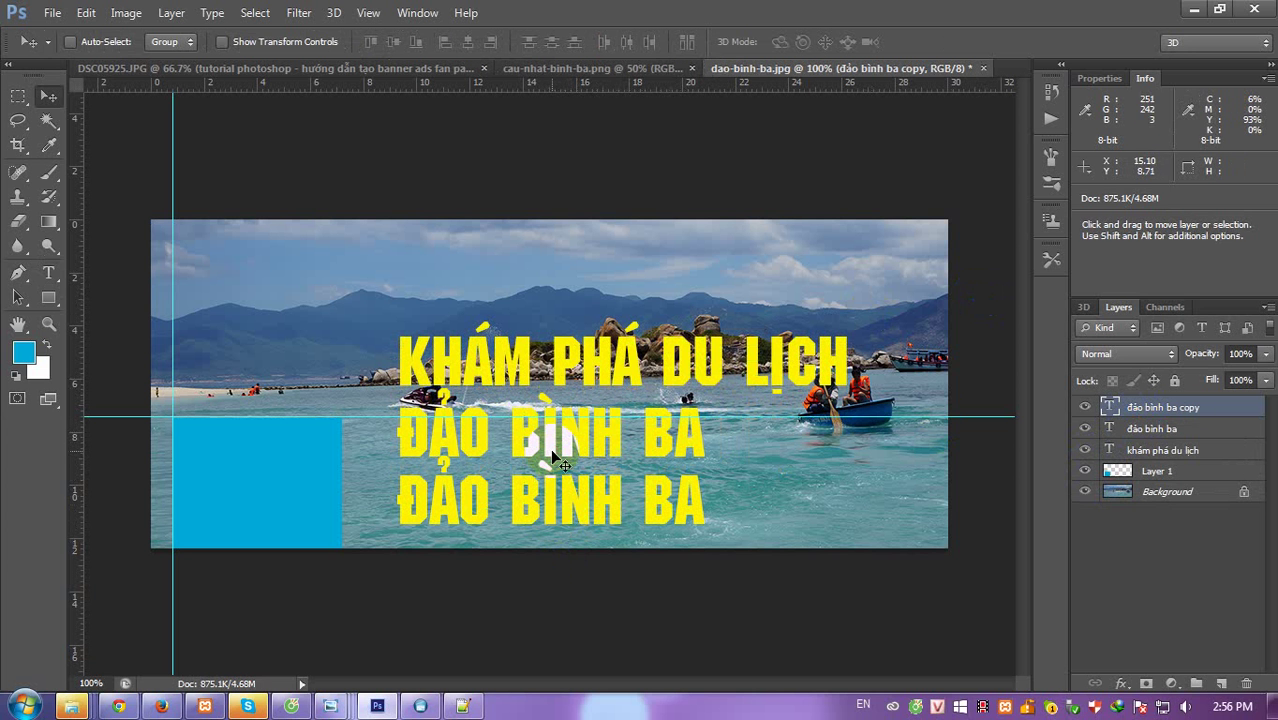
pyautogui.press('t')
pyautogui.tripleClick(572, 450)
pyautogui.write('cạ')
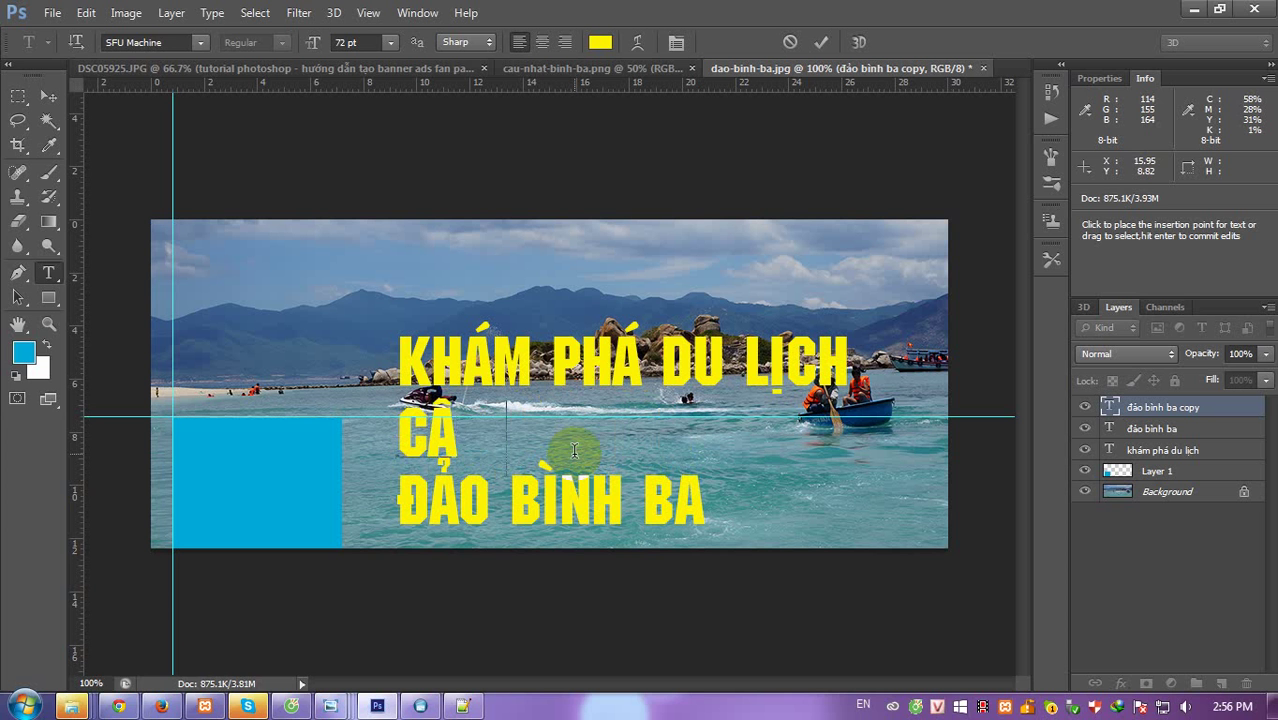
pyautogui.write('auiahaj')
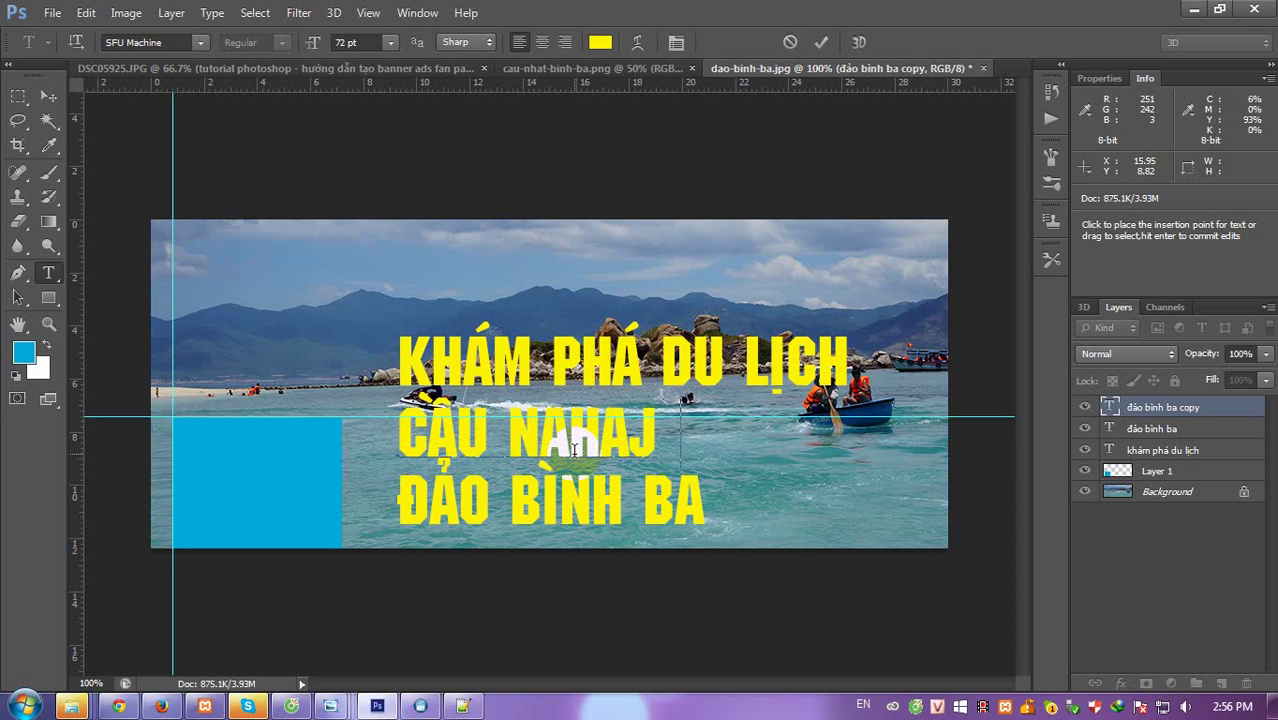
pyautogui.press('BackSpace')
pyautogui.press('BackSpace')
pyautogui.press('BackSpace')
pyautogui.press('BackSpace')
pyautogui.press('BackSpace')
pyautogui.write('h')
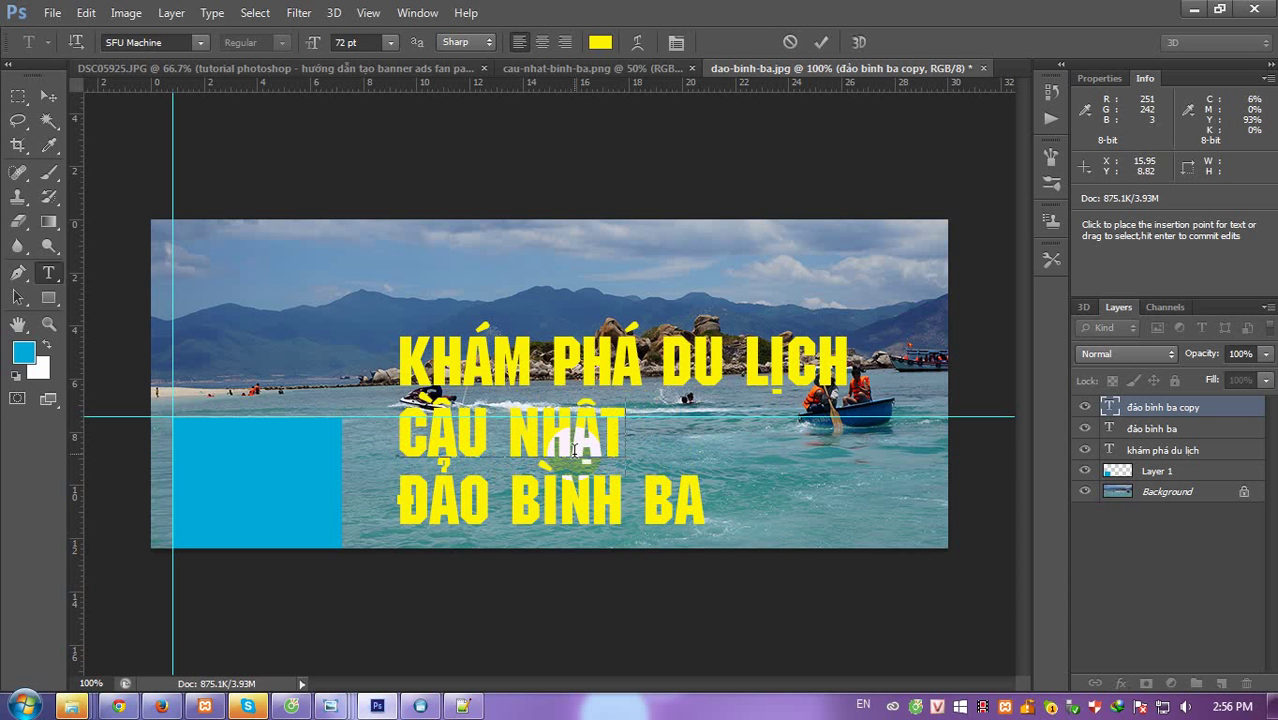
pyautogui.click(1178, 382)
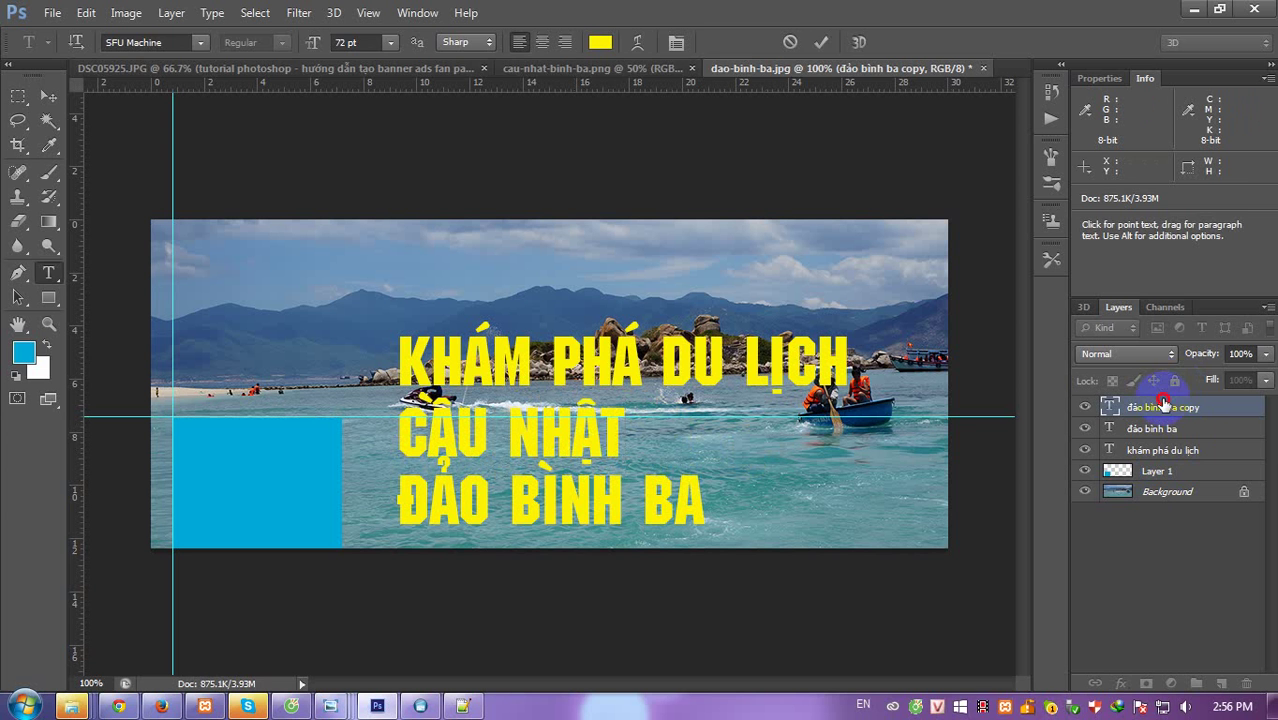
# Set the khám phá du lịch line in a bold serif font.
pyautogui.press('v')
pyautogui.rightClick(606, 378)
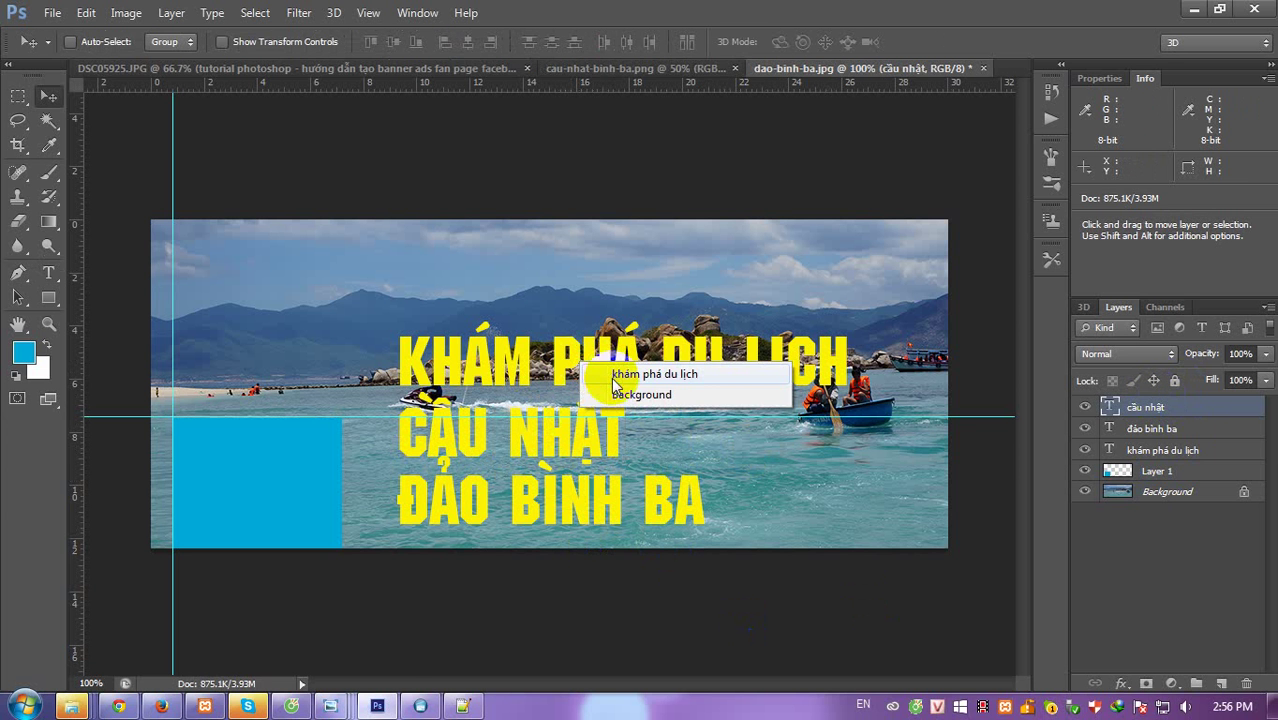
pyautogui.click(614, 376)
pyautogui.press('t')
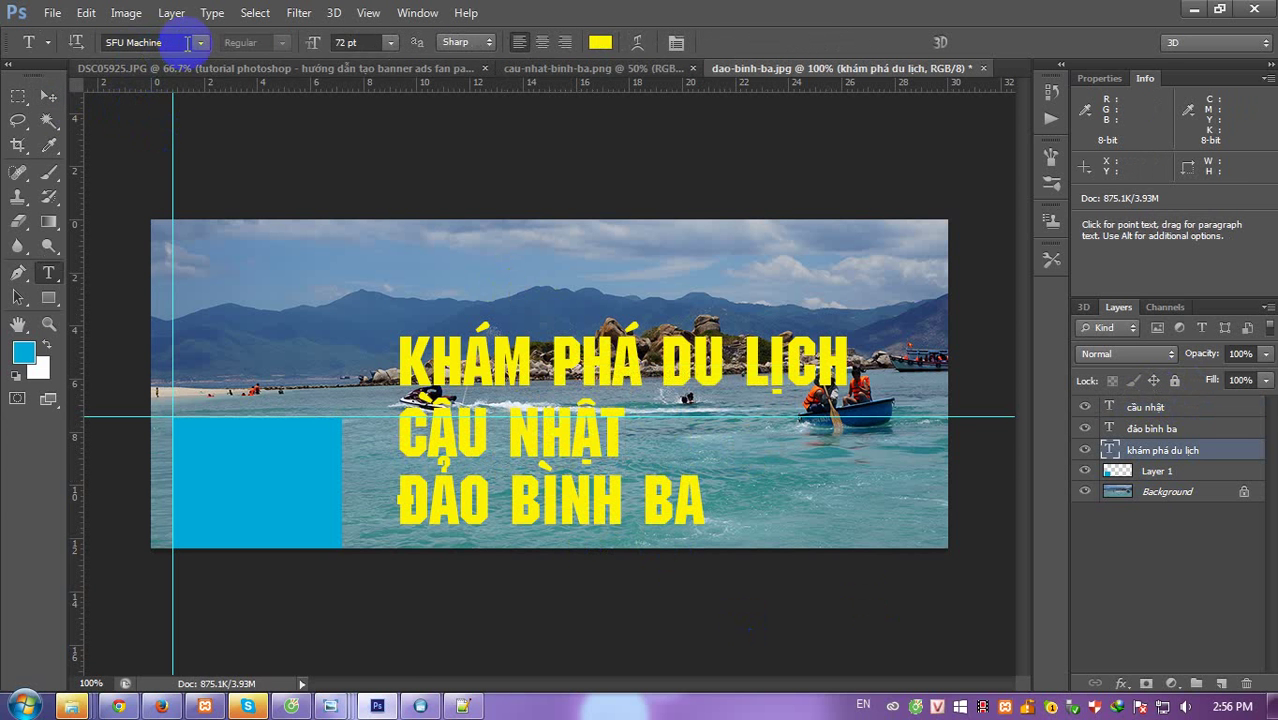
pyautogui.click(199, 43)
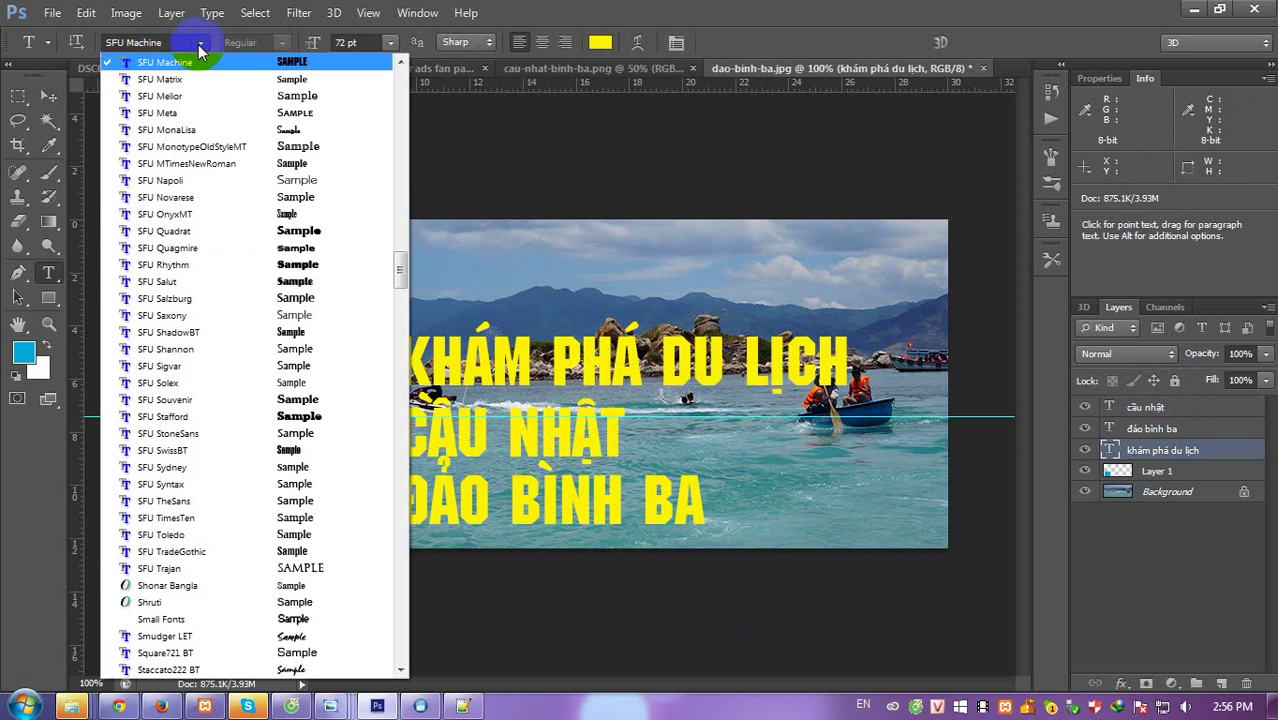
pyautogui.click(236, 148)
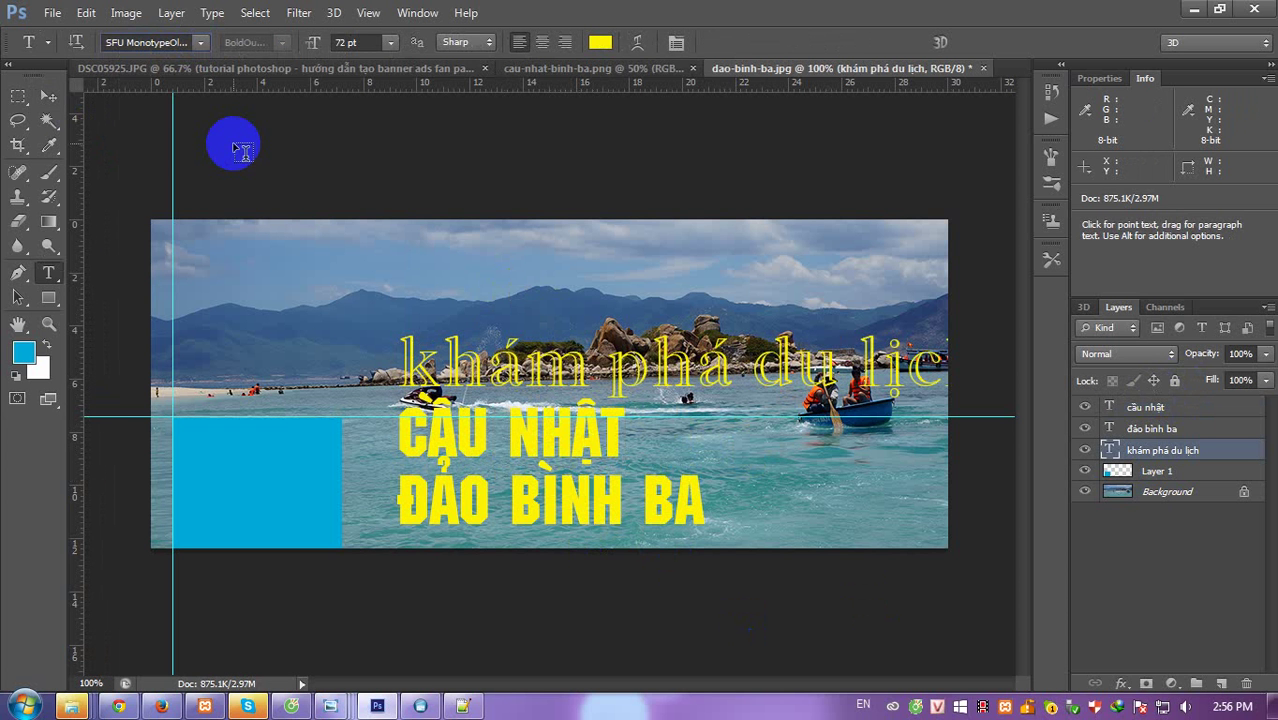
pyautogui.click(140, 42)
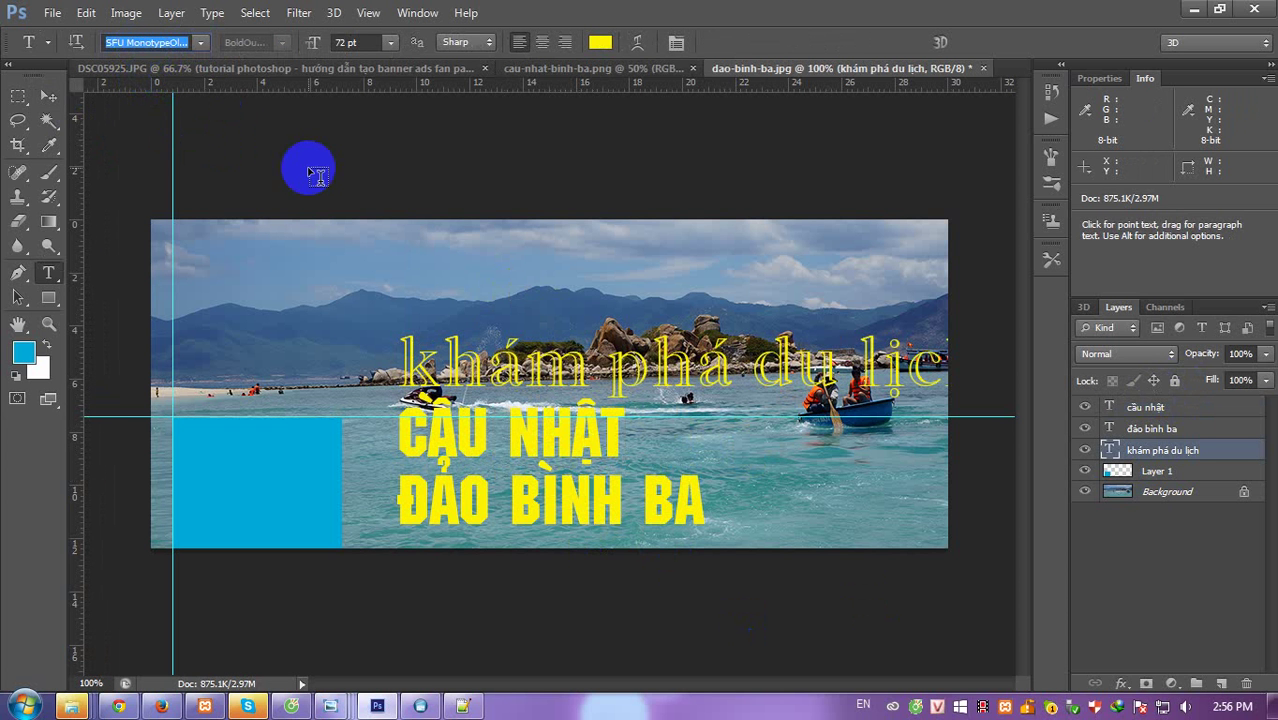
pyautogui.press('Down')
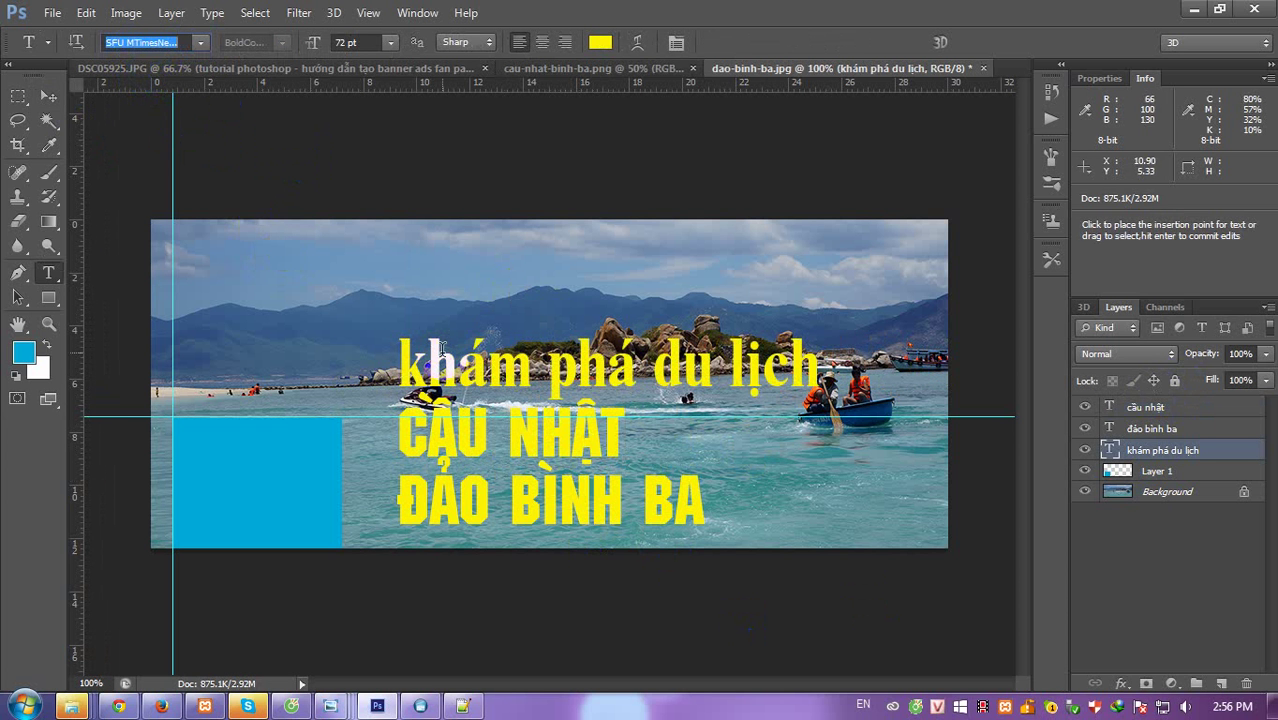
# Change the khám phá du lịch text colour to pink-red #fb0355.
pyautogui.click(600, 42)
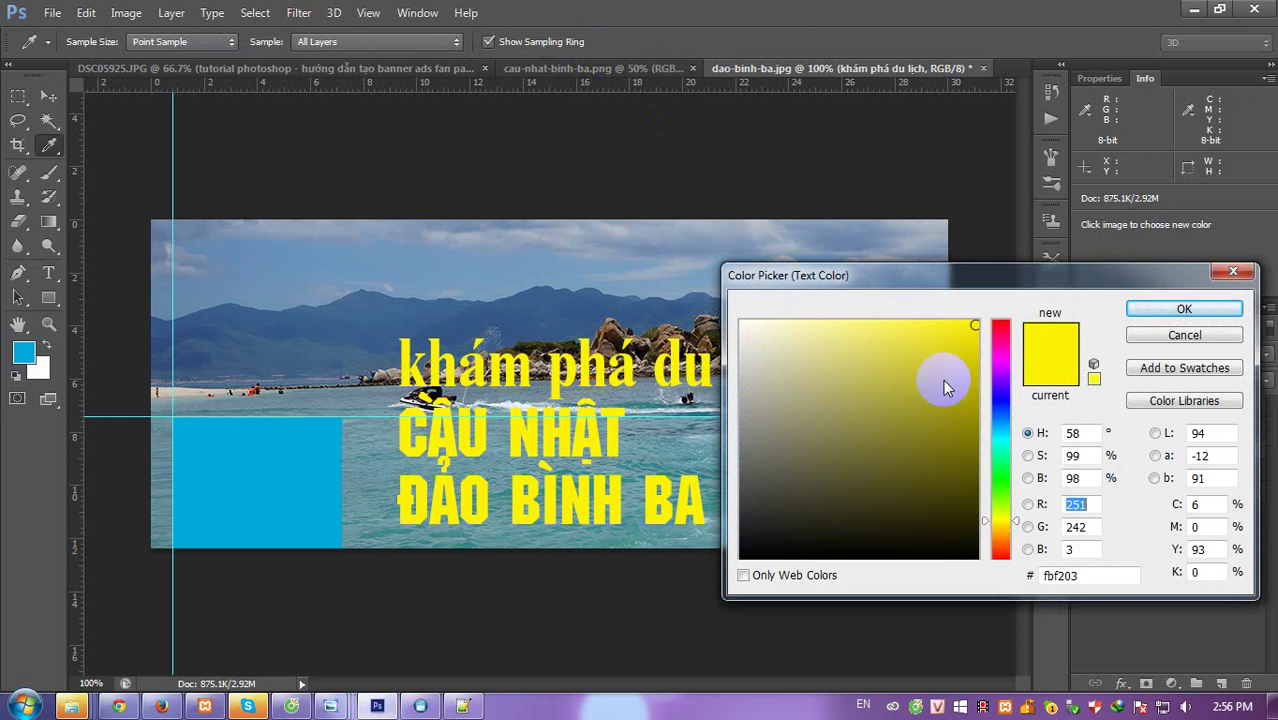
pyautogui.moveTo(1006, 408); pyautogui.dragTo(1006, 368)
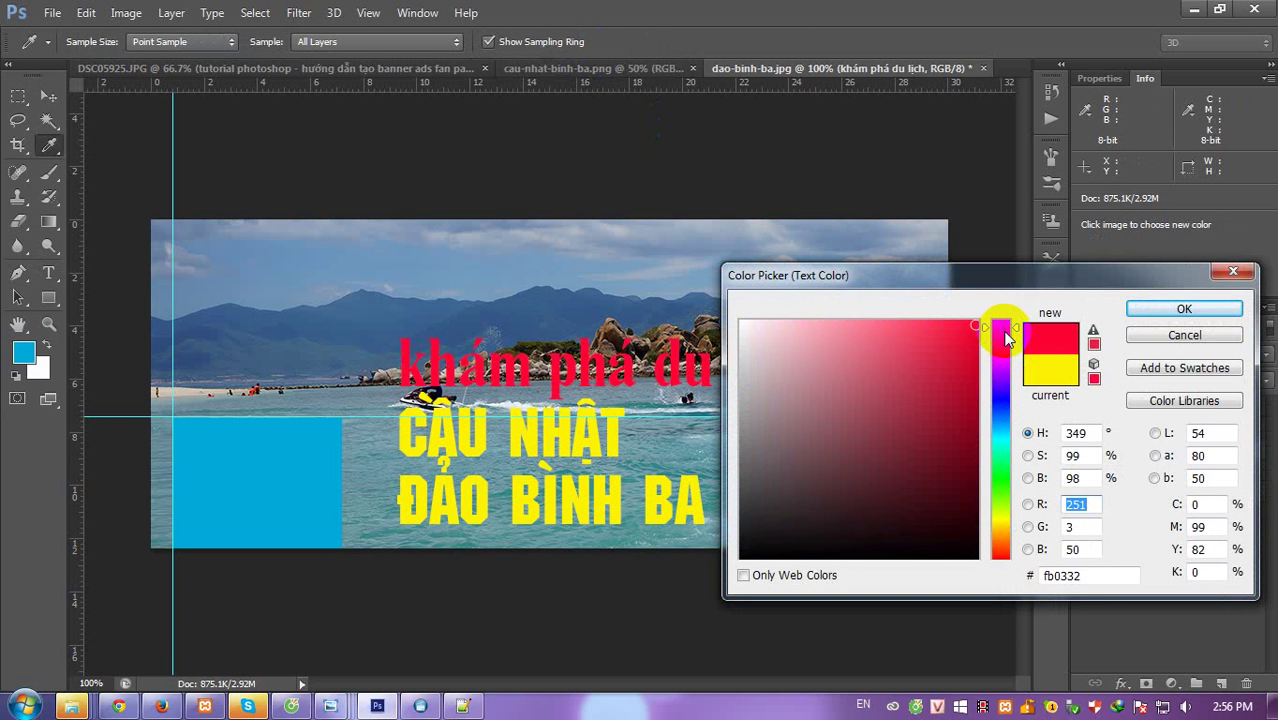
pyautogui.moveTo(1008, 368); pyautogui.dragTo(1008, 340)
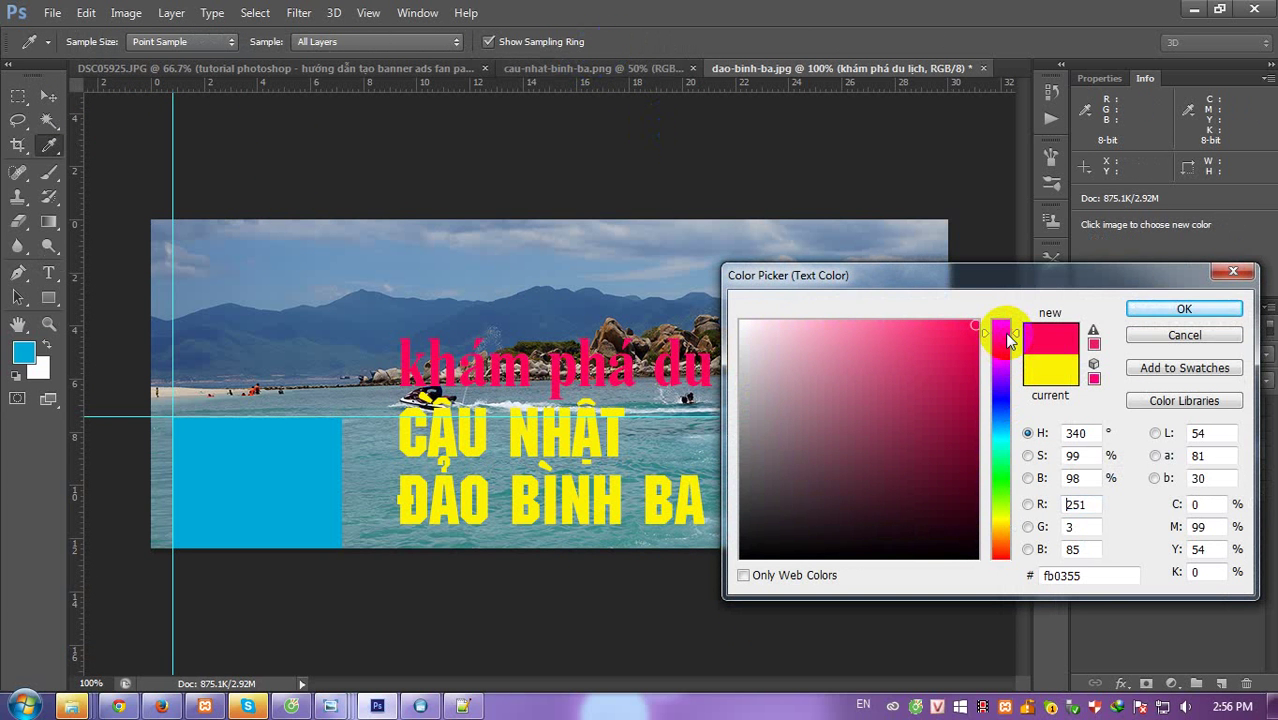
pyautogui.click(1160, 310)
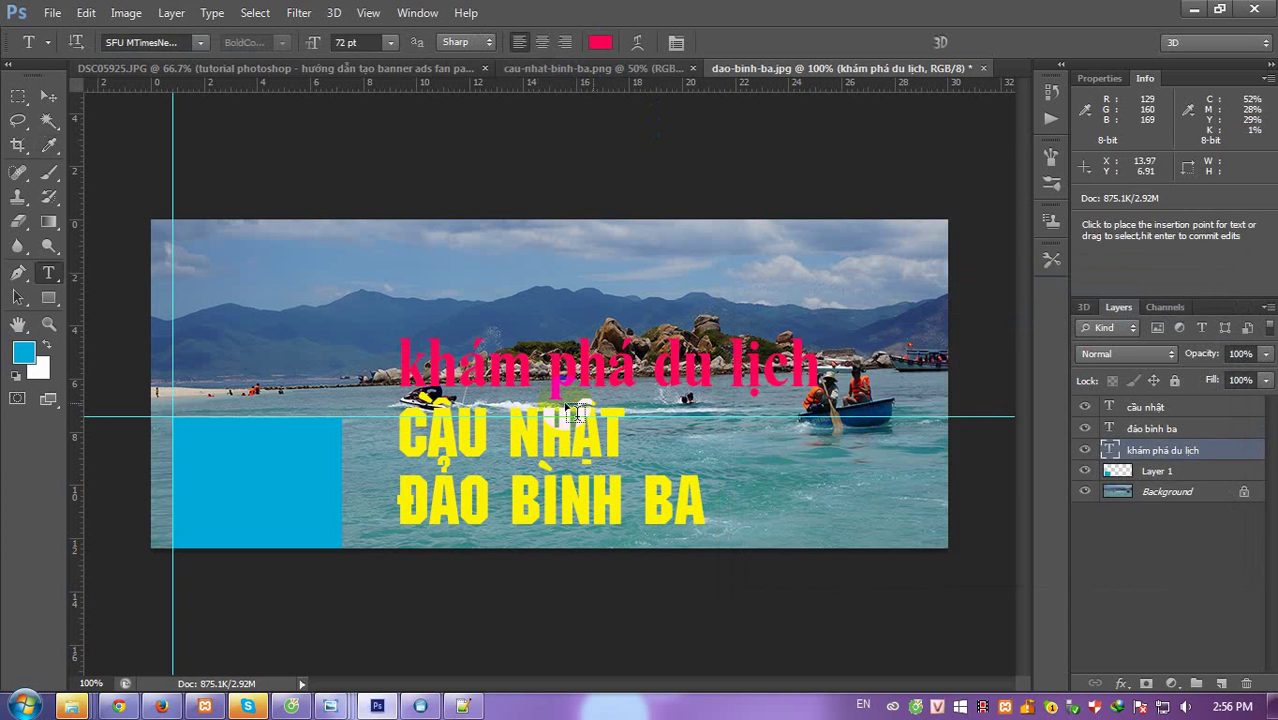
# Set the khám phá du lịch title size to 40 pt.
pyautogui.press('v')
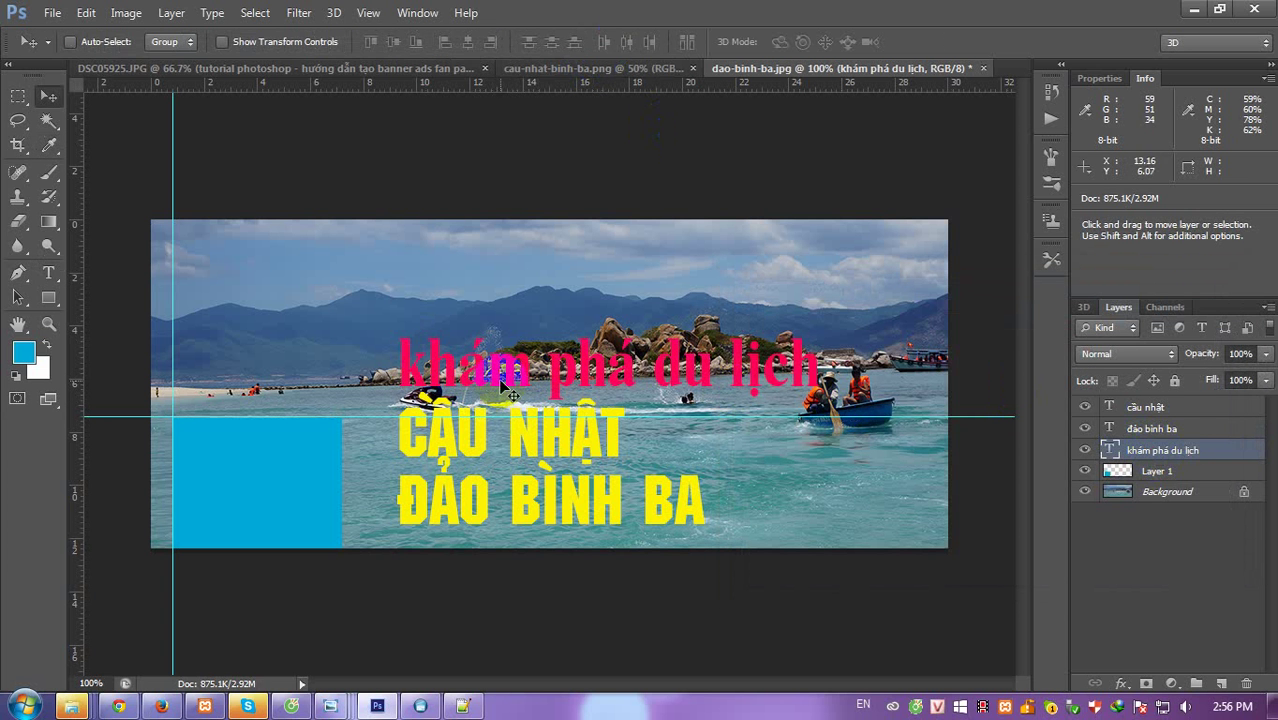
pyautogui.press('t')
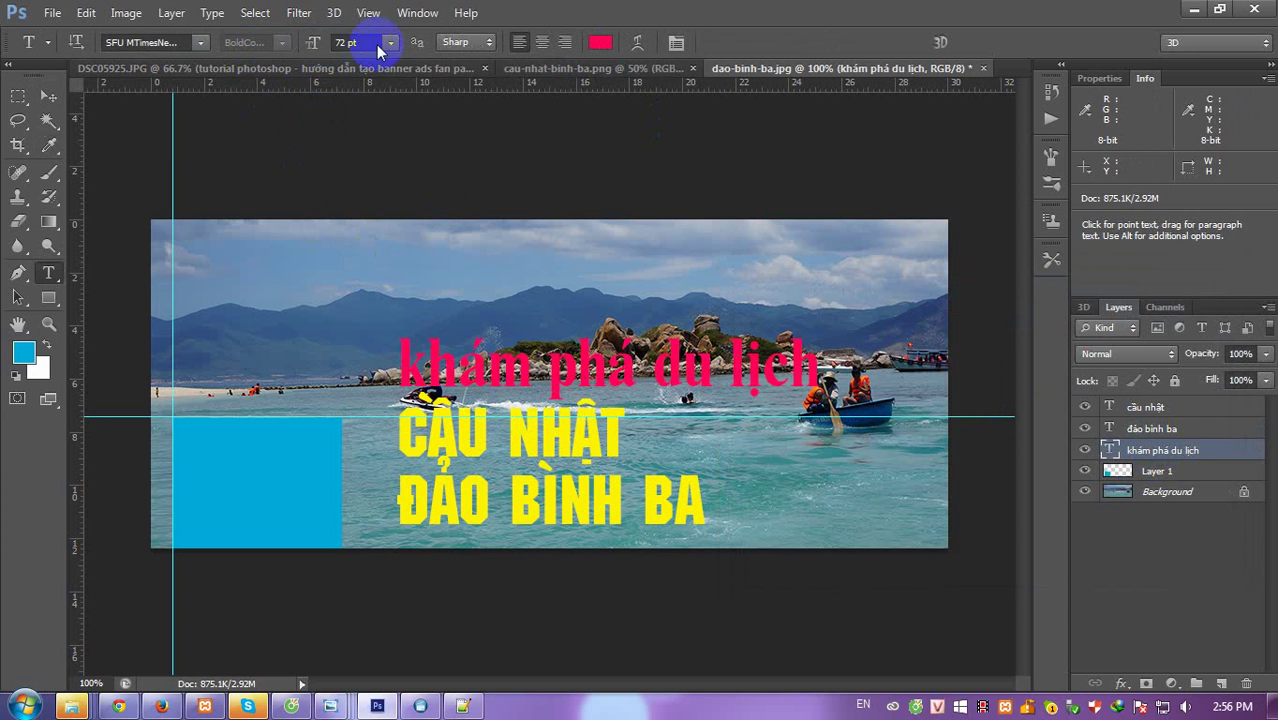
pyautogui.click(391, 42)
pyautogui.click(376, 237)
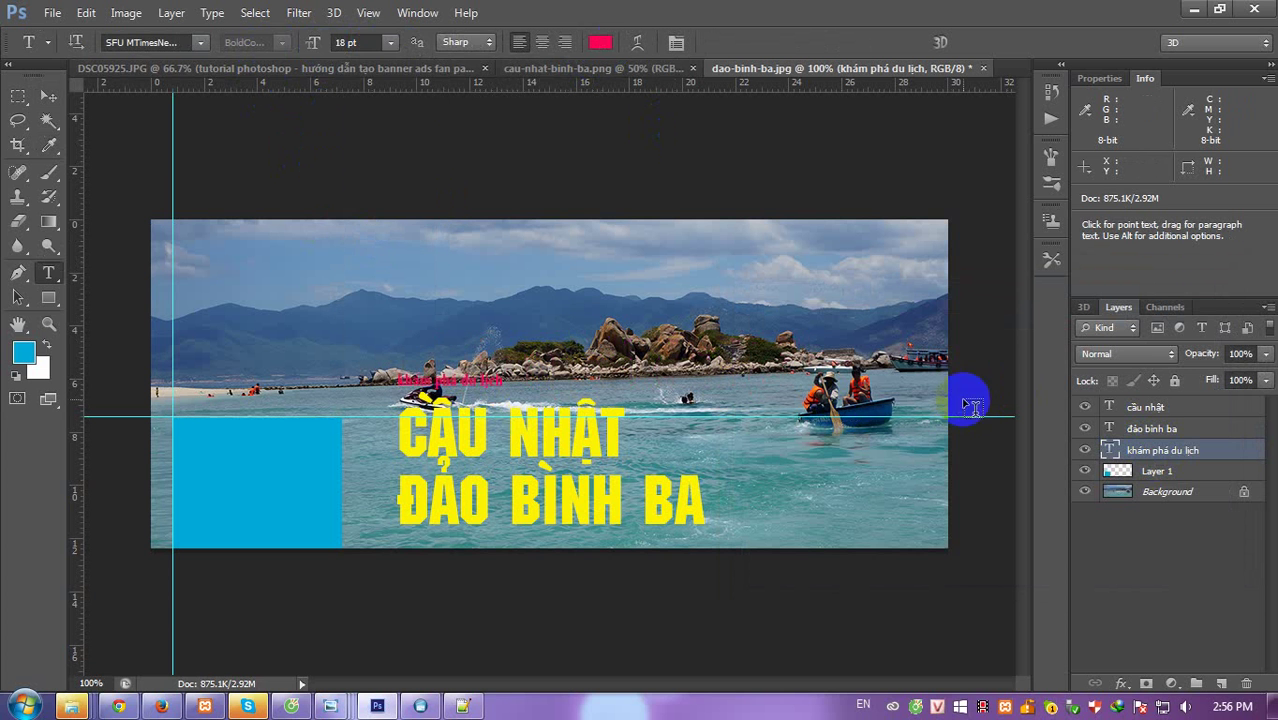
pyautogui.click(350, 42)
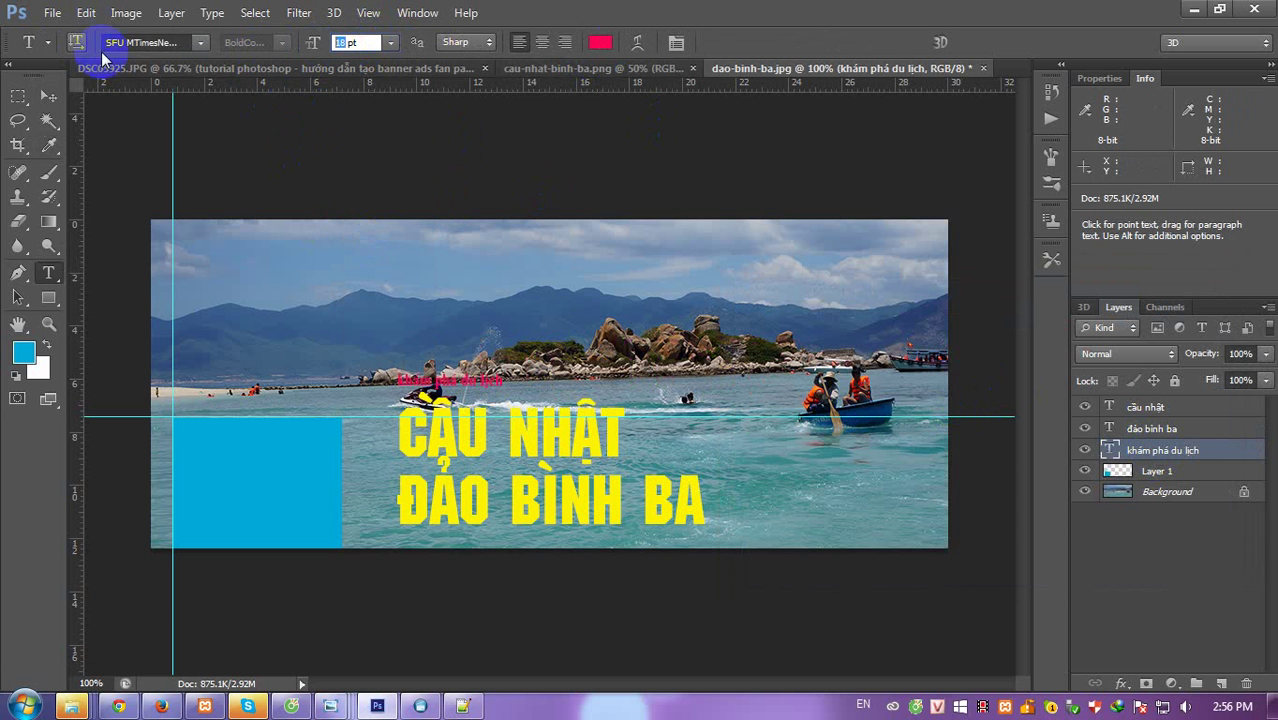
pyautogui.write('40')
pyautogui.press('Return')
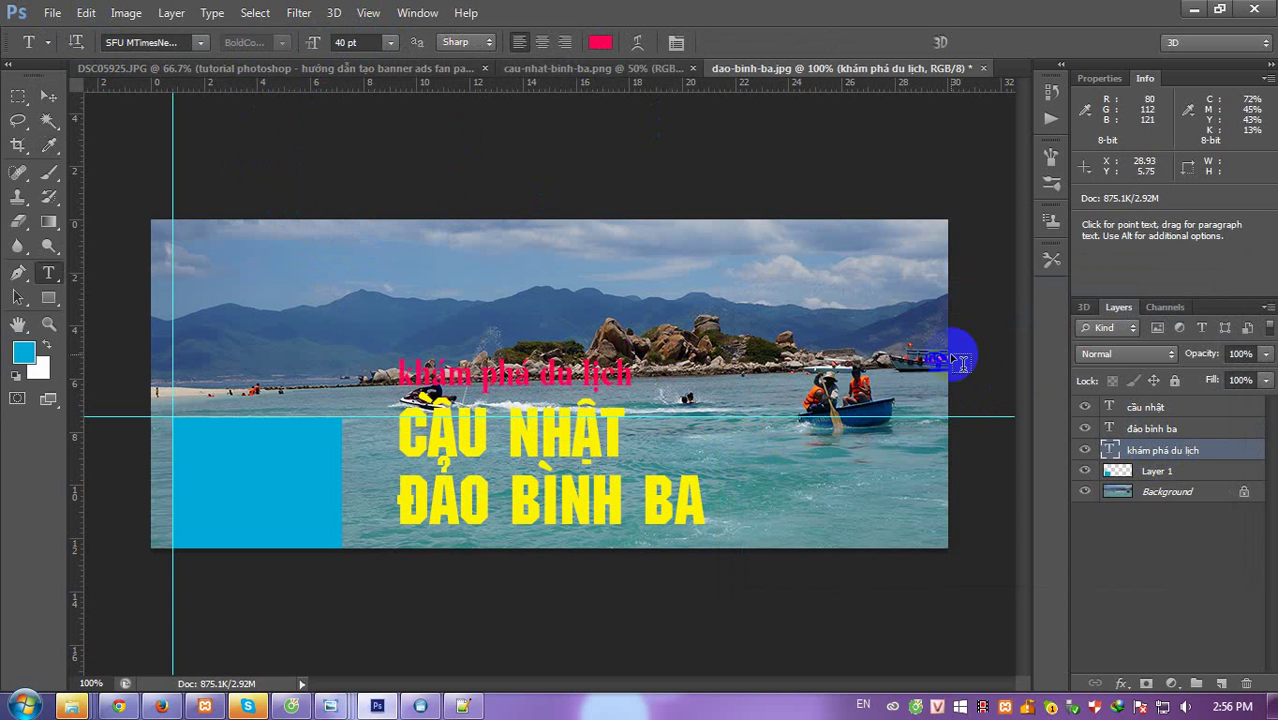
# Change the cầu nhật line's font to SFU Sigvar Light.
pyautogui.press('v')
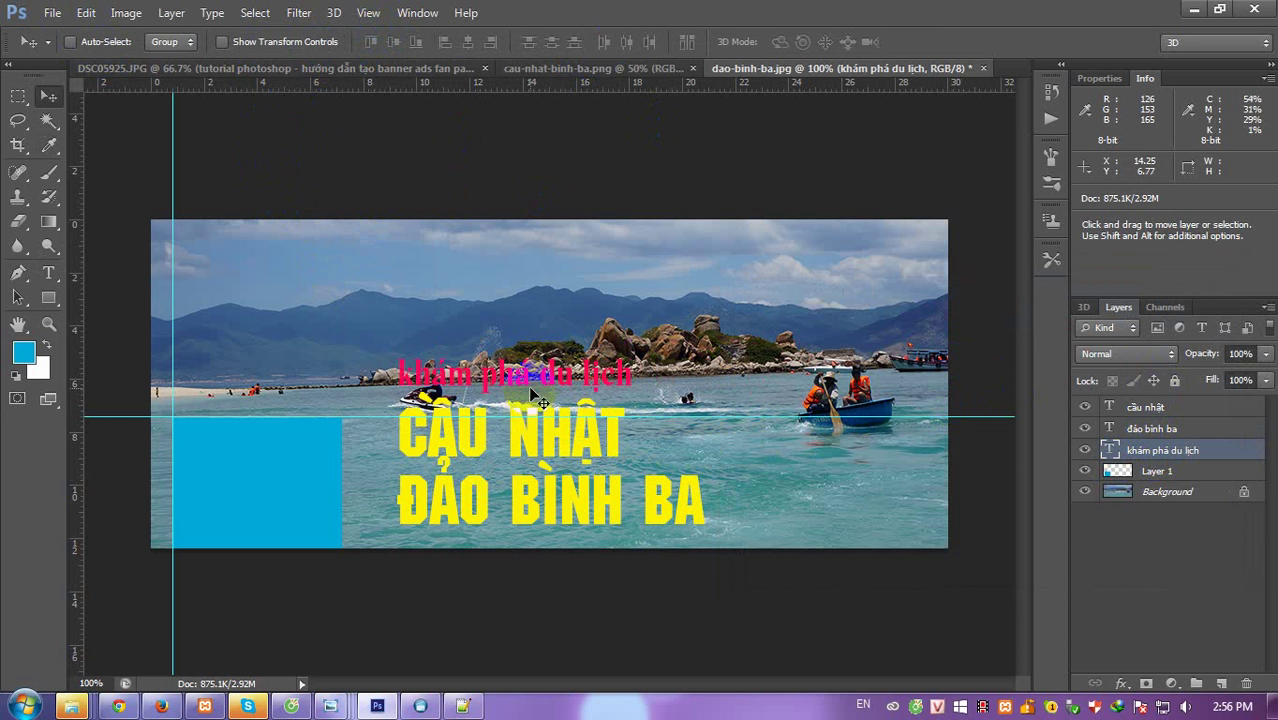
pyautogui.keyDown('shift'); pyautogui.click(541, 388); pyautogui.keyUp('shift')
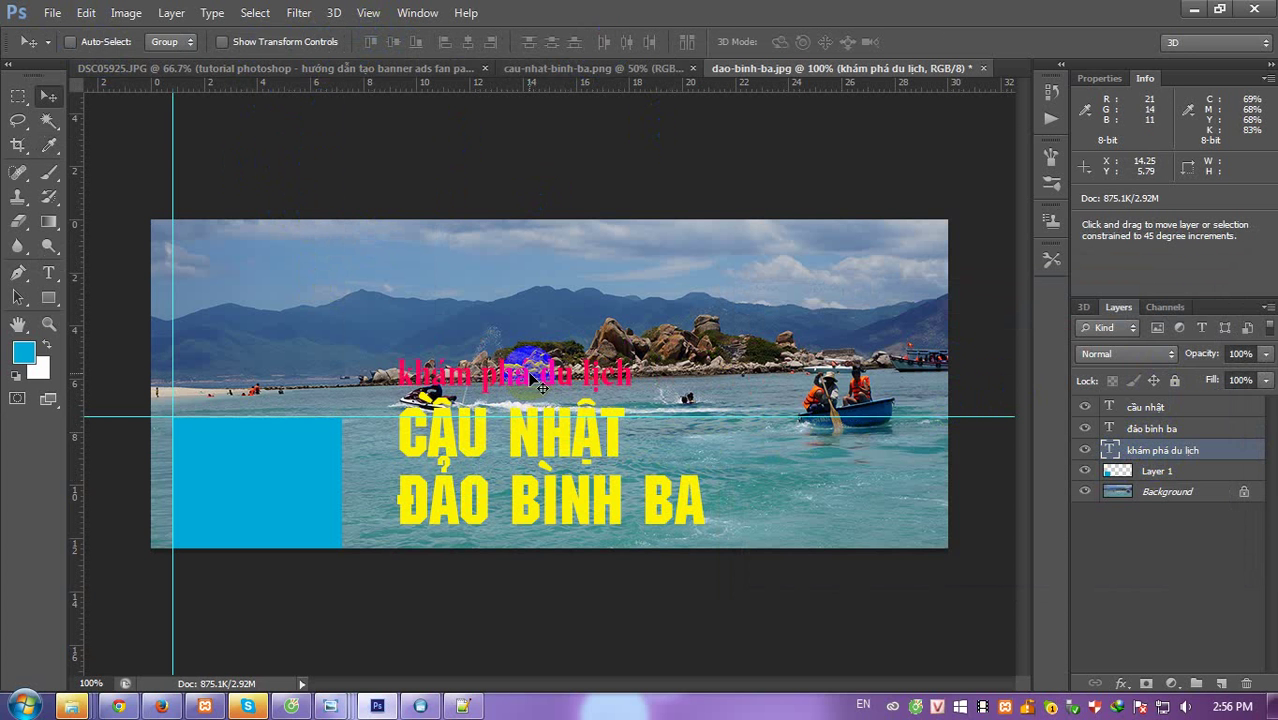
pyautogui.rightClick(533, 435)
pyautogui.click(580, 449)
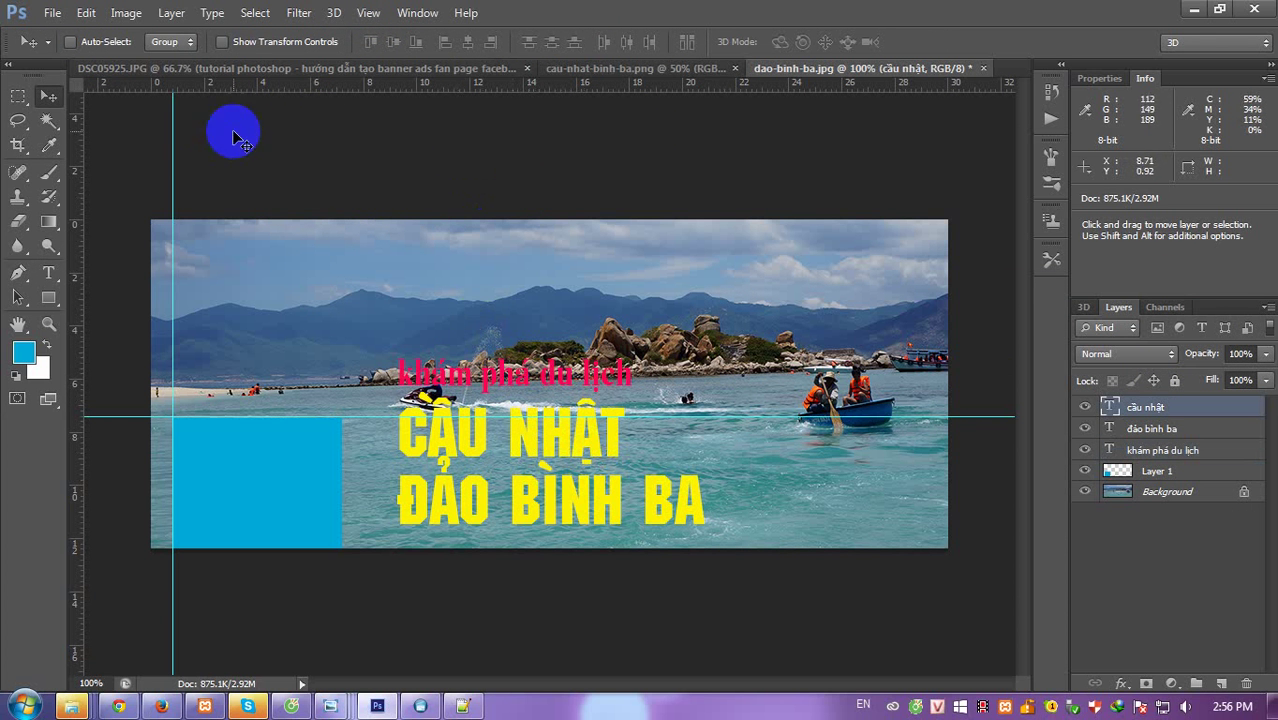
pyautogui.press('t')
pyautogui.click(195, 42)
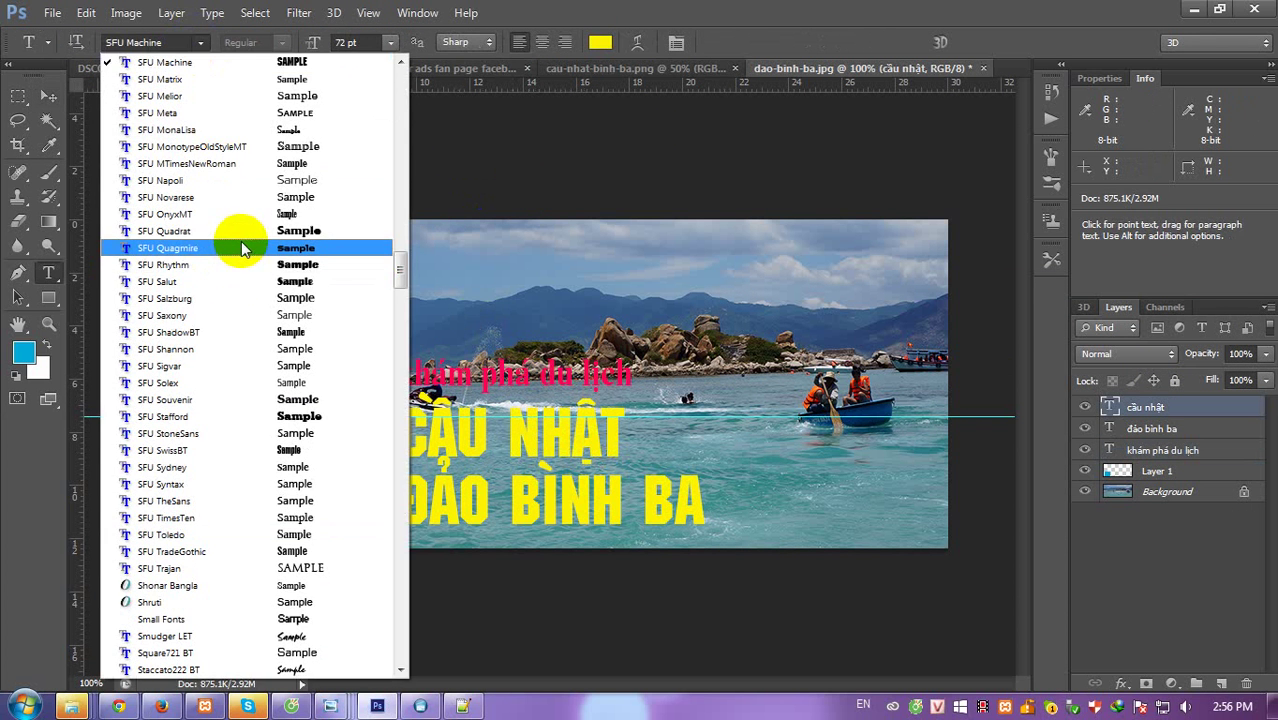
pyautogui.click(245, 214)
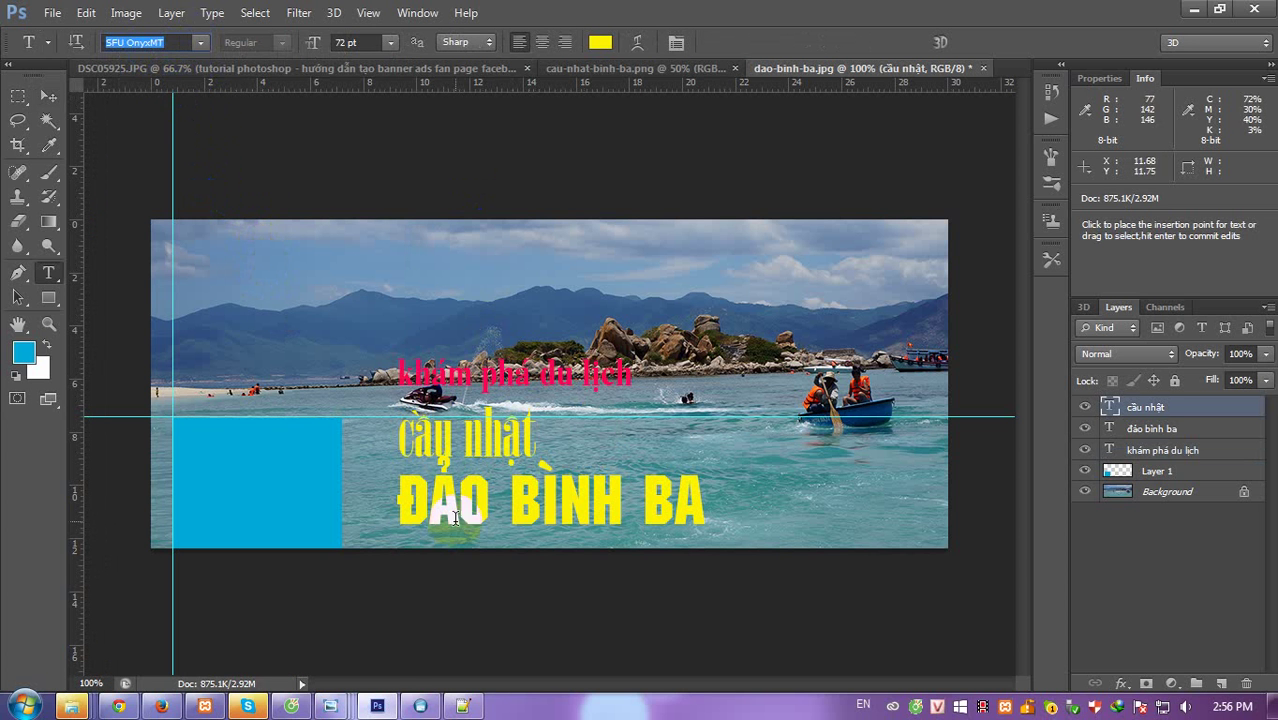
pyautogui.press('Down')
pyautogui.press('Down')
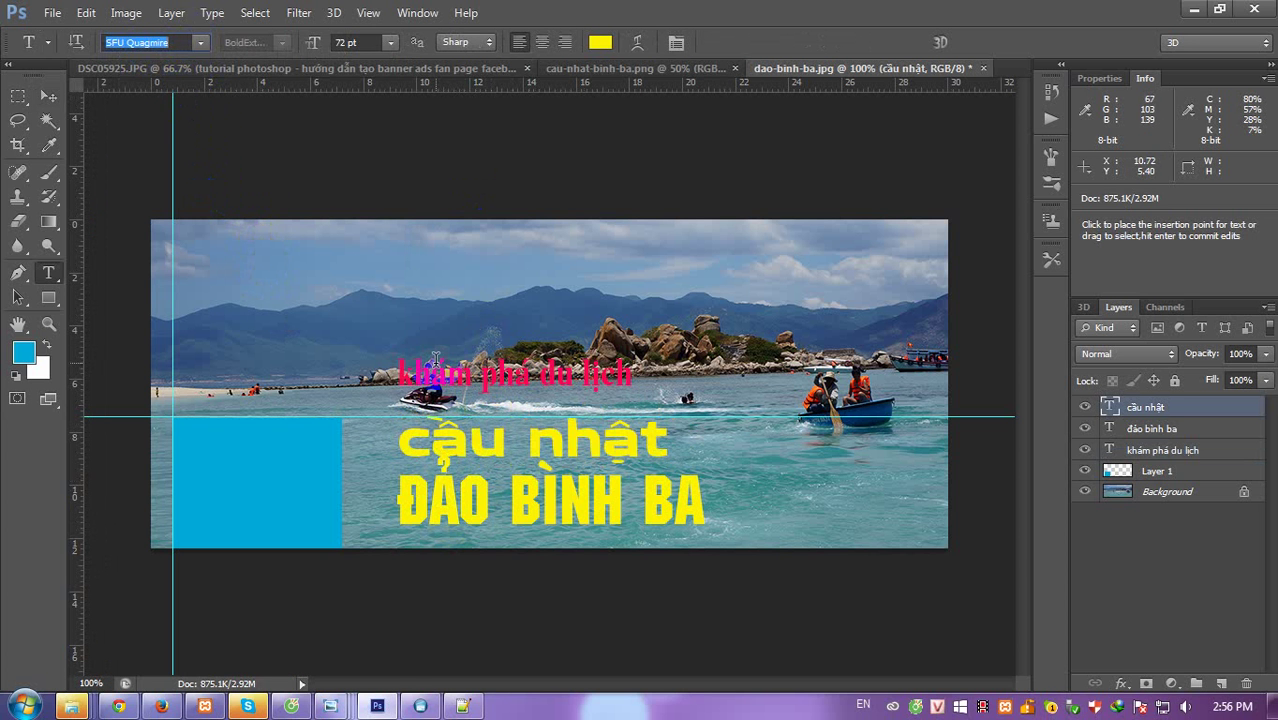
pyautogui.press('Down')
pyautogui.press('Down')
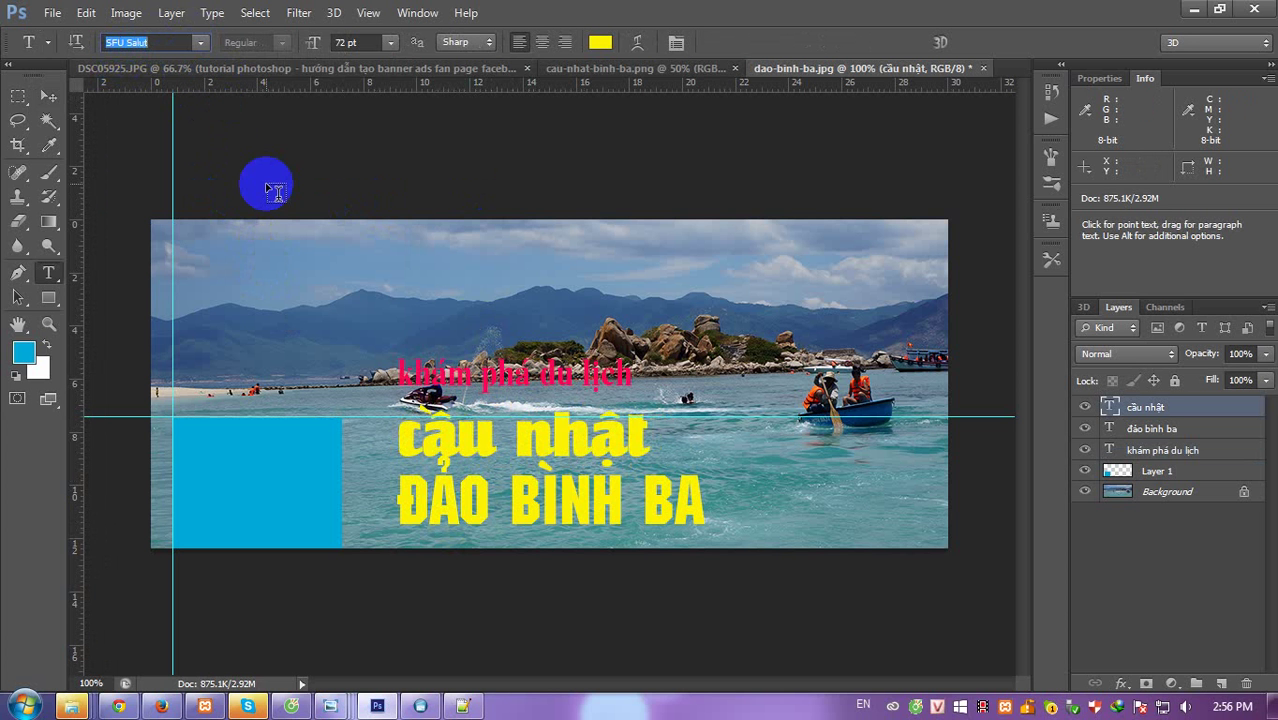
pyautogui.press('Down')
pyautogui.press('Down')
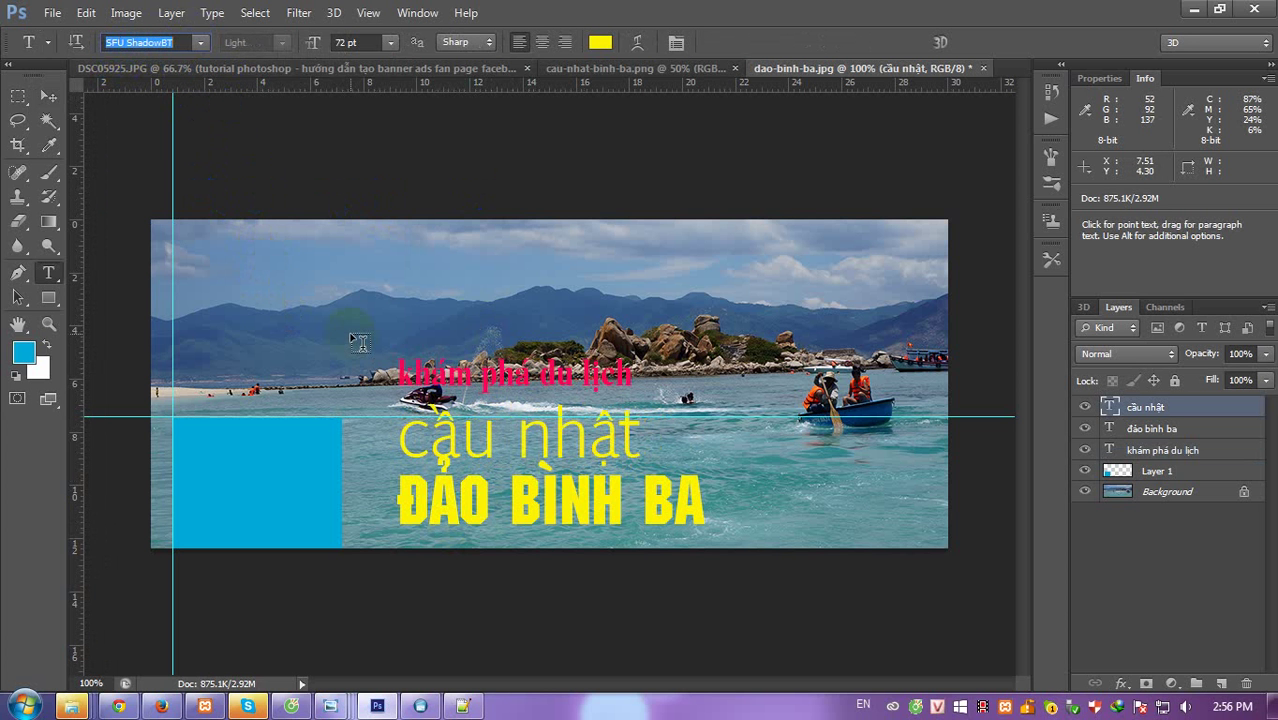
pyautogui.press('Down')
pyautogui.press('Down')
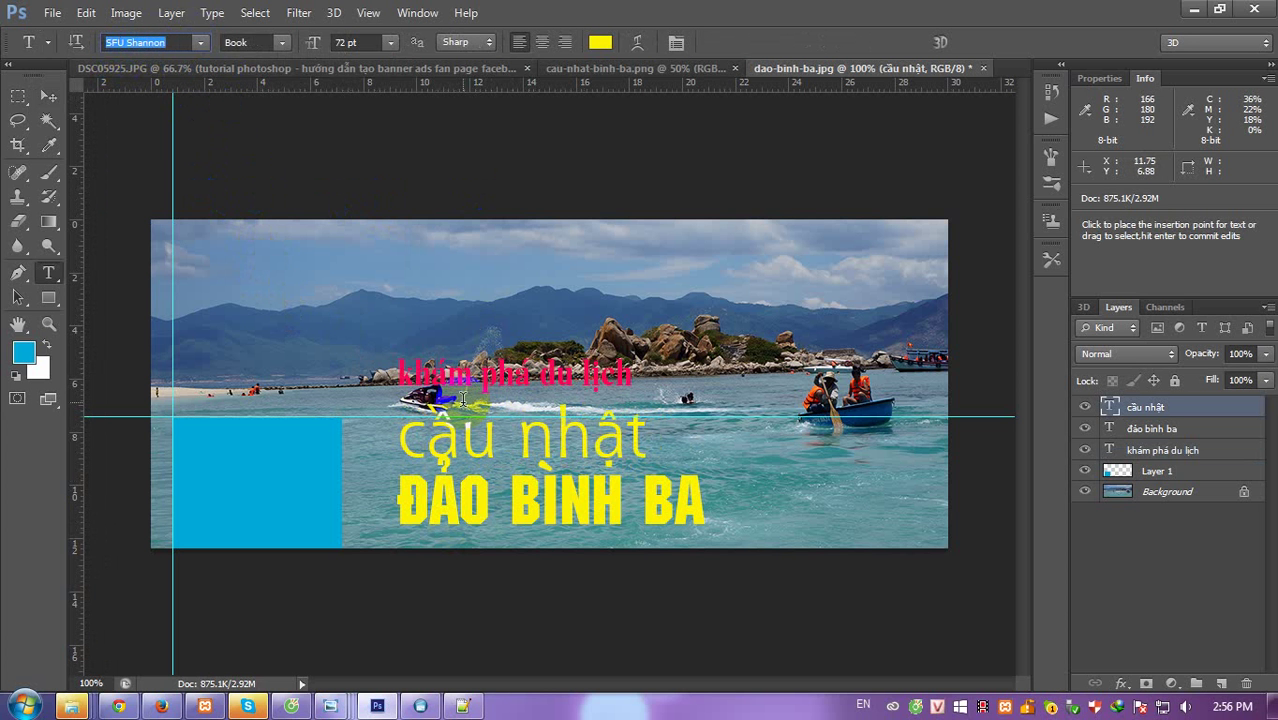
pyautogui.press('Down')
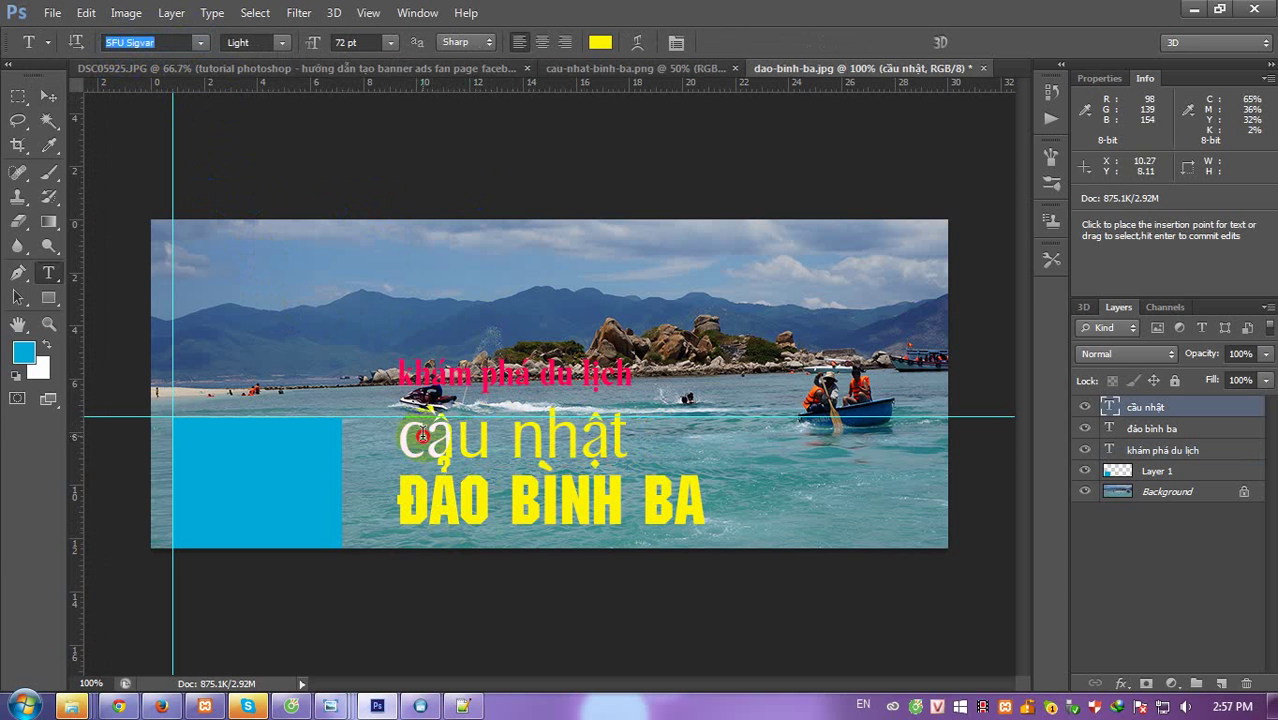
# Capitalise the line so it reads 'Cầu Nhật'.
pyautogui.click(423, 436)
pyautogui.press('BackSpace')
pyautogui.write('C')
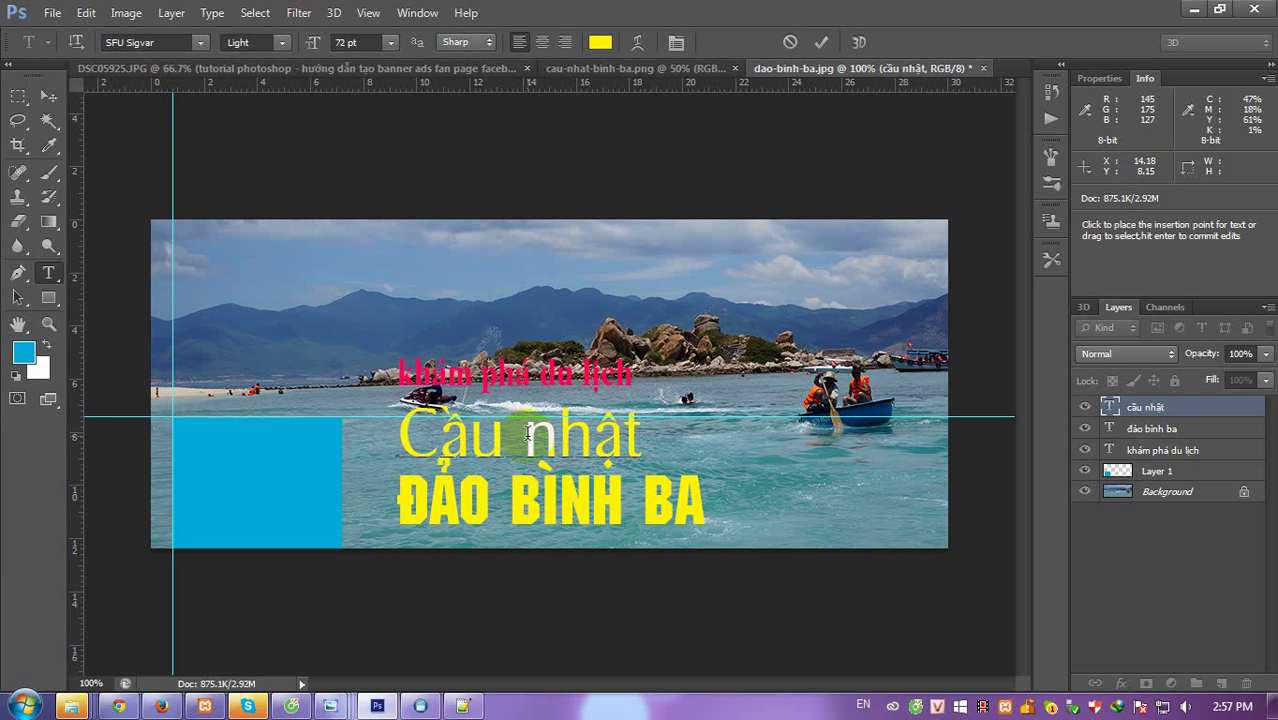
pyautogui.moveTo(528, 432); pyautogui.dragTo(556, 434)
pyautogui.write('N')
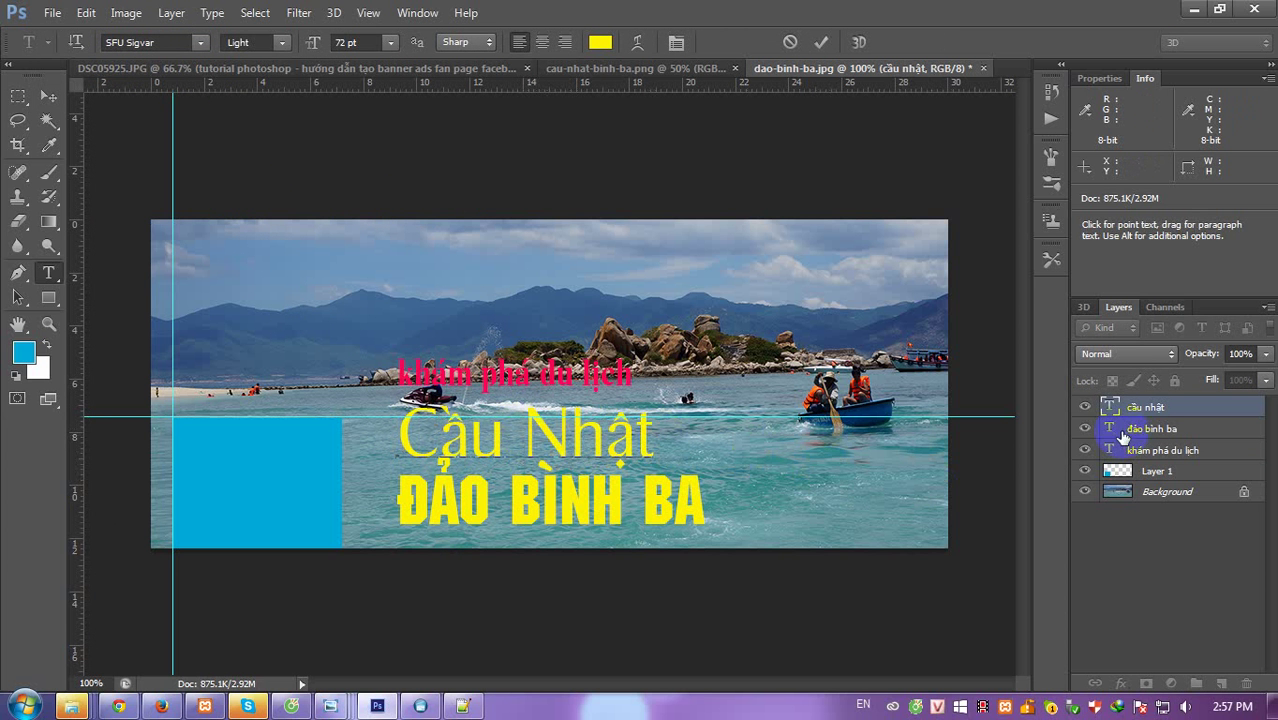
pyautogui.hotkey('ctrl', 'Return')
# Set the Cầu Nhật text size to 36 pt.
pyautogui.press('v')
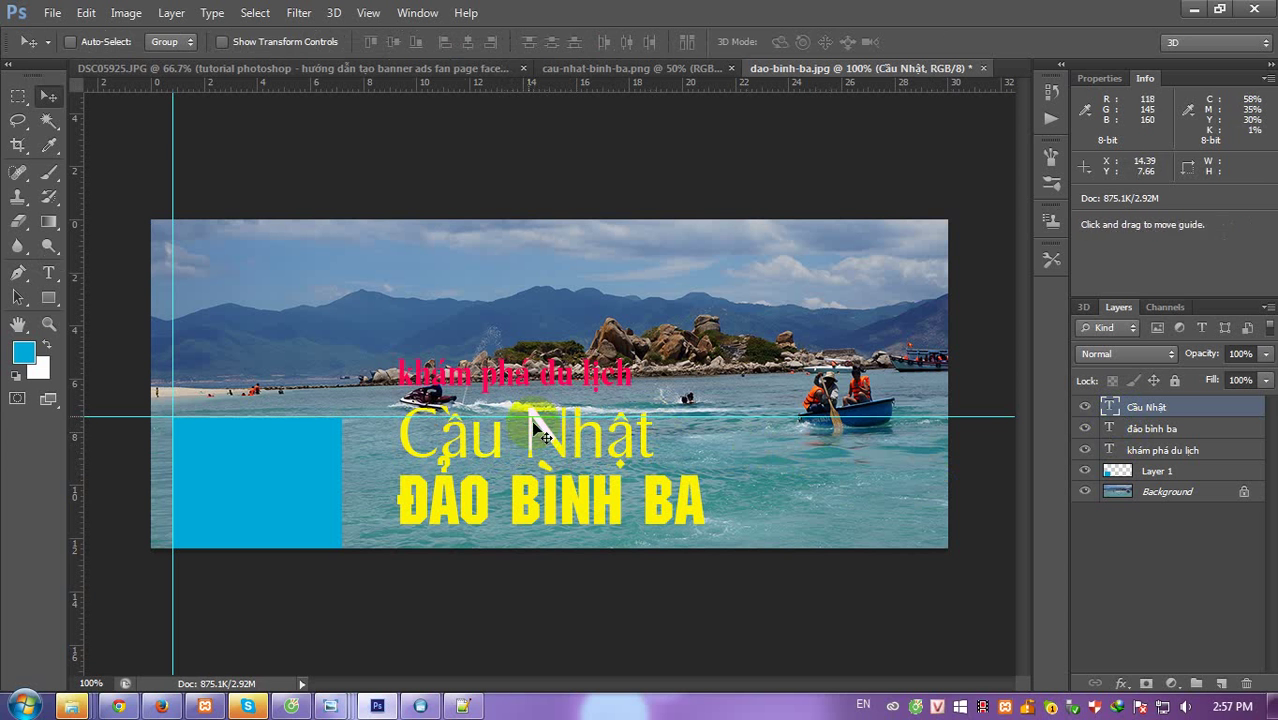
pyautogui.hotkey('ctrl', 't')
pyautogui.press('Escape')
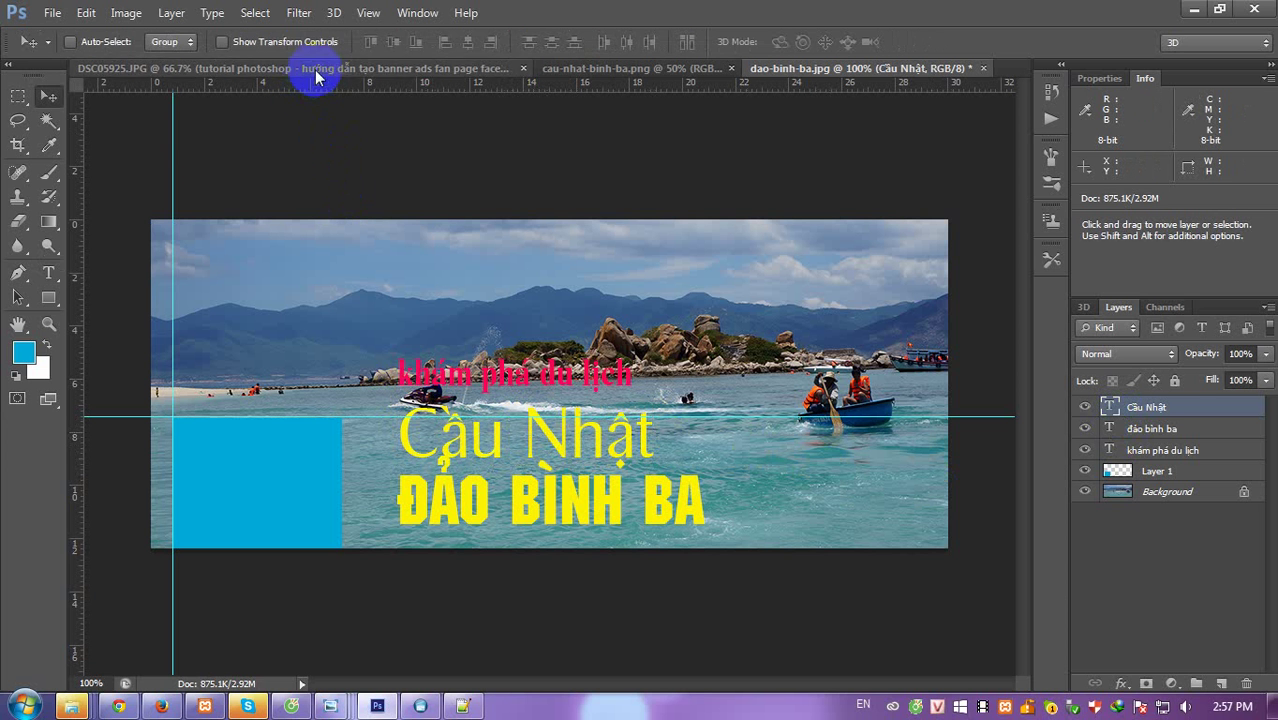
pyautogui.press('t')
pyautogui.click(389, 42)
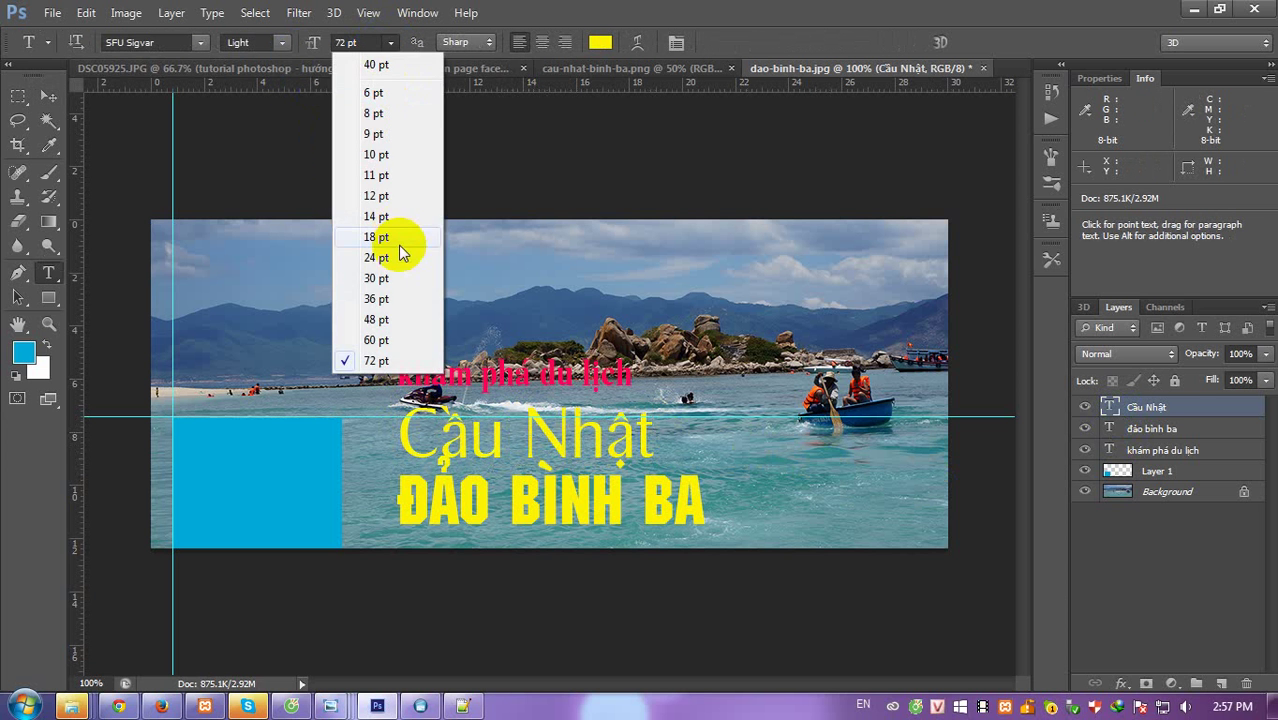
pyautogui.click(394, 278)
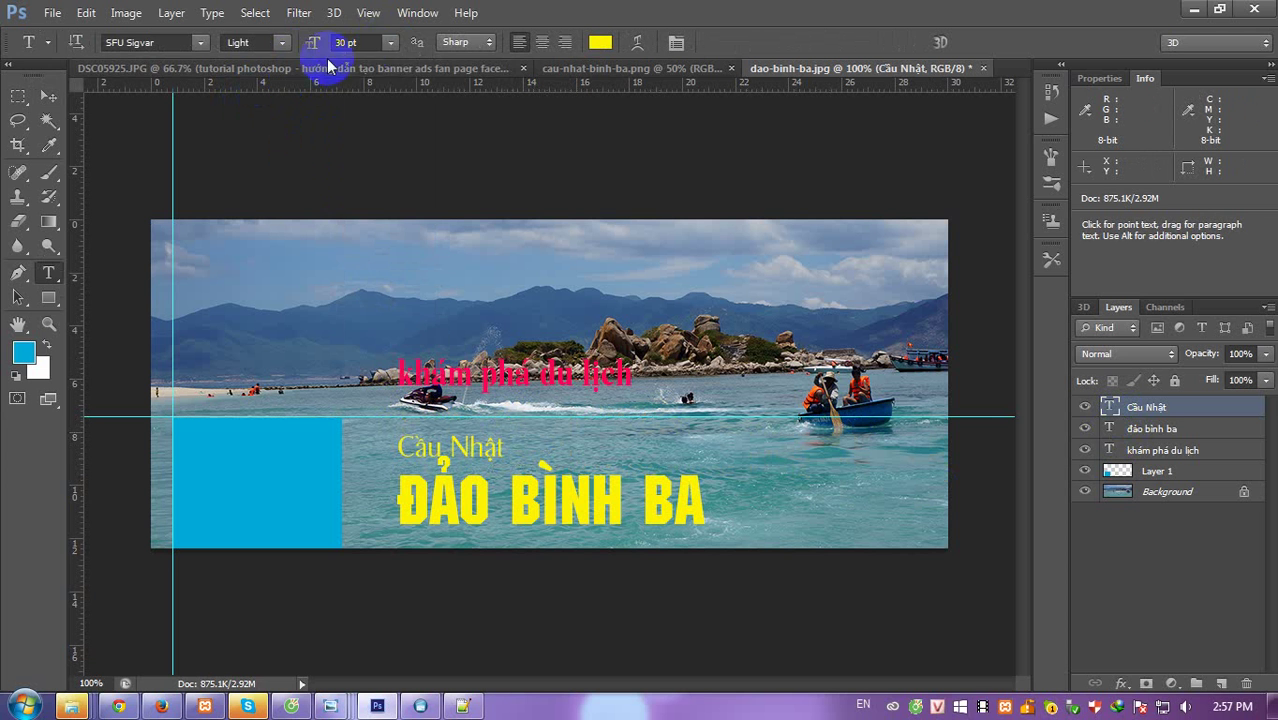
pyautogui.click(389, 42)
pyautogui.click(385, 299)
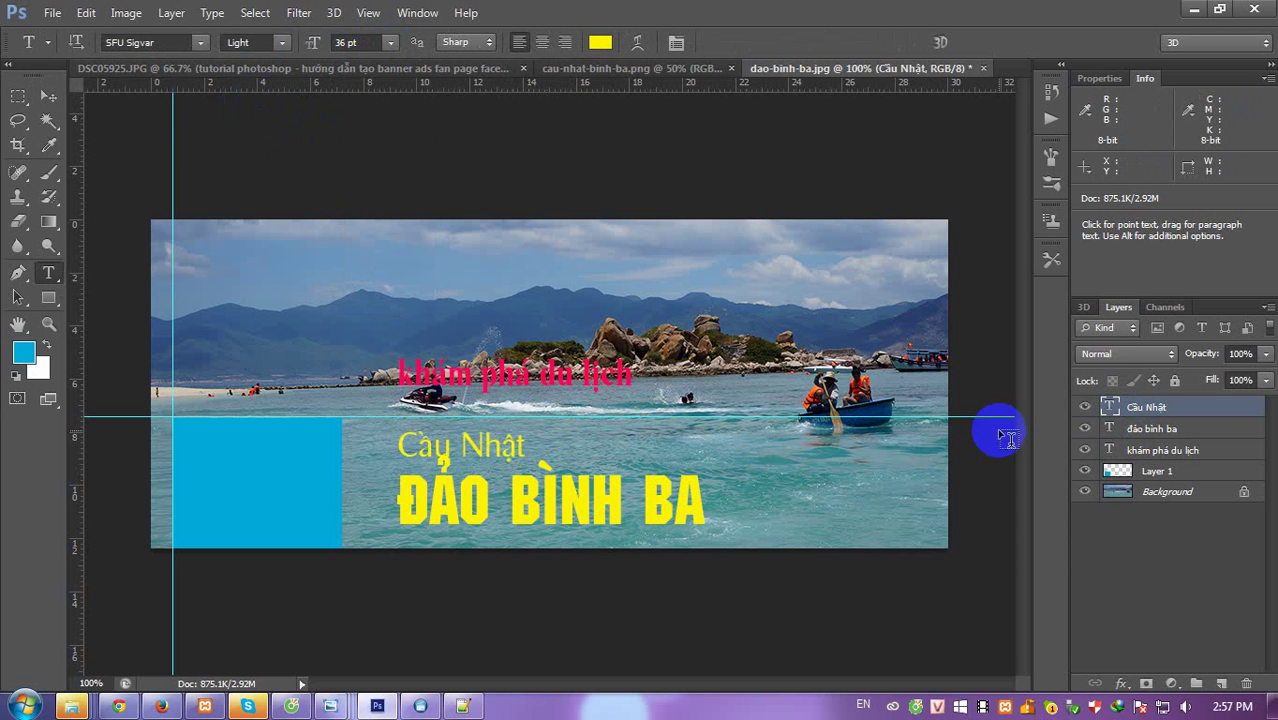
# Raise Cầu Nhật and ĐẢO BÌNH BA up beneath the pink top line.
pyautogui.press('v')
pyautogui.moveTo(465, 448); pyautogui.dragTo(468, 426)
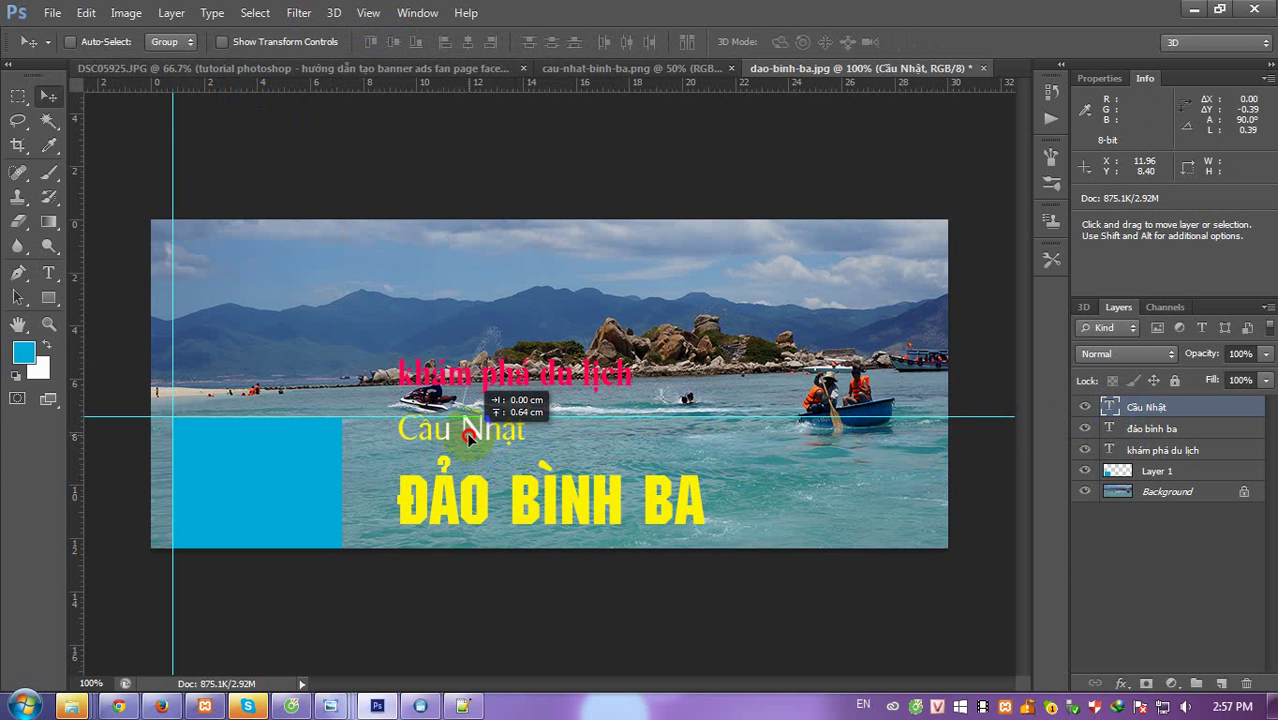
pyautogui.rightClick(457, 515)
pyautogui.click(482, 523)
pyautogui.moveTo(474, 511); pyautogui.dragTo(474, 482)
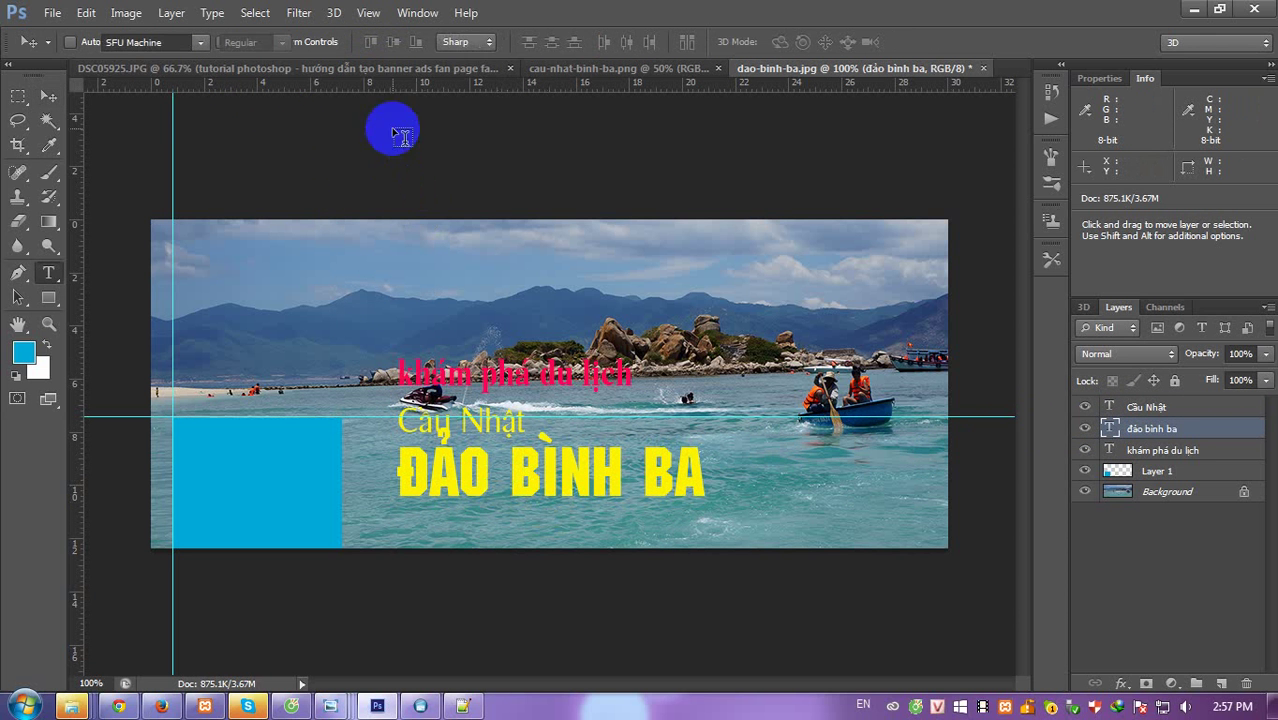
# Change the đảo bình ba text colour from yellow to blue.
pyautogui.press('t')
pyautogui.click(599, 41)
pyautogui.moveTo(990, 422); pyautogui.dragTo(1006, 497)
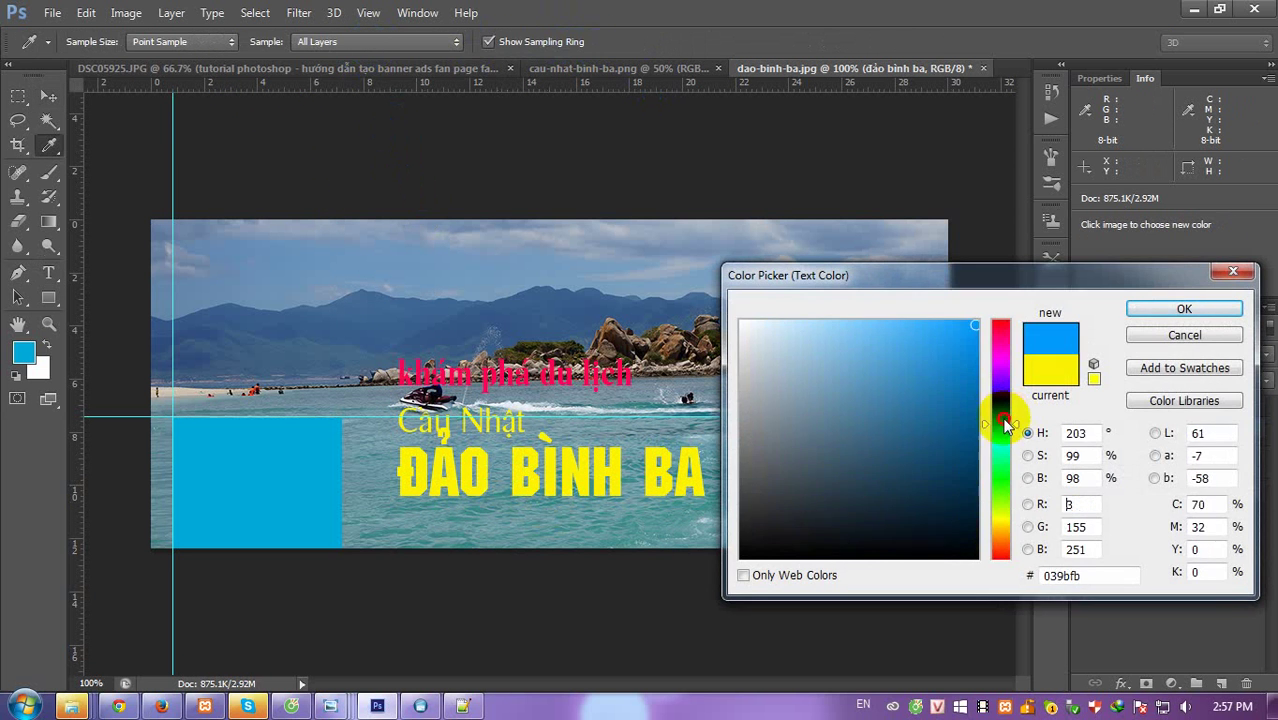
pyautogui.click(975, 404)
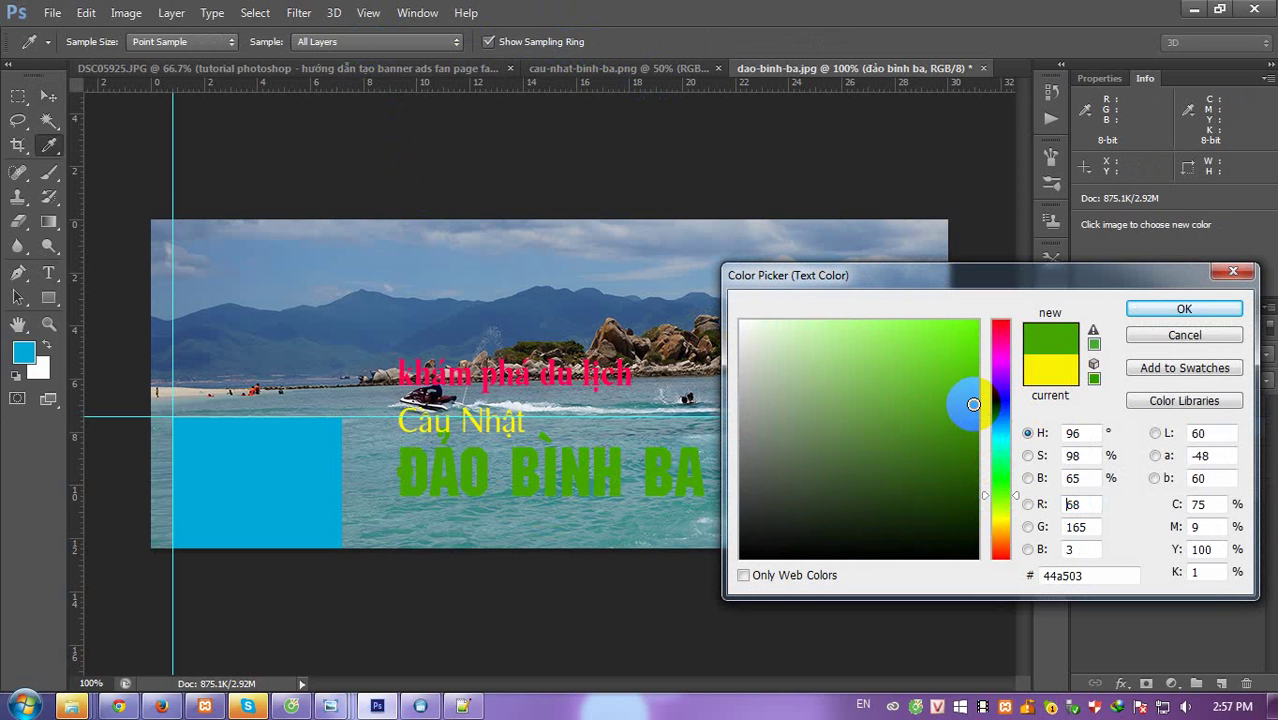
pyautogui.moveTo(972, 408)
pyautogui.mouseDown()
pyautogui.moveTo(972, 356)
pyautogui.moveTo(974, 370)
pyautogui.mouseUp()
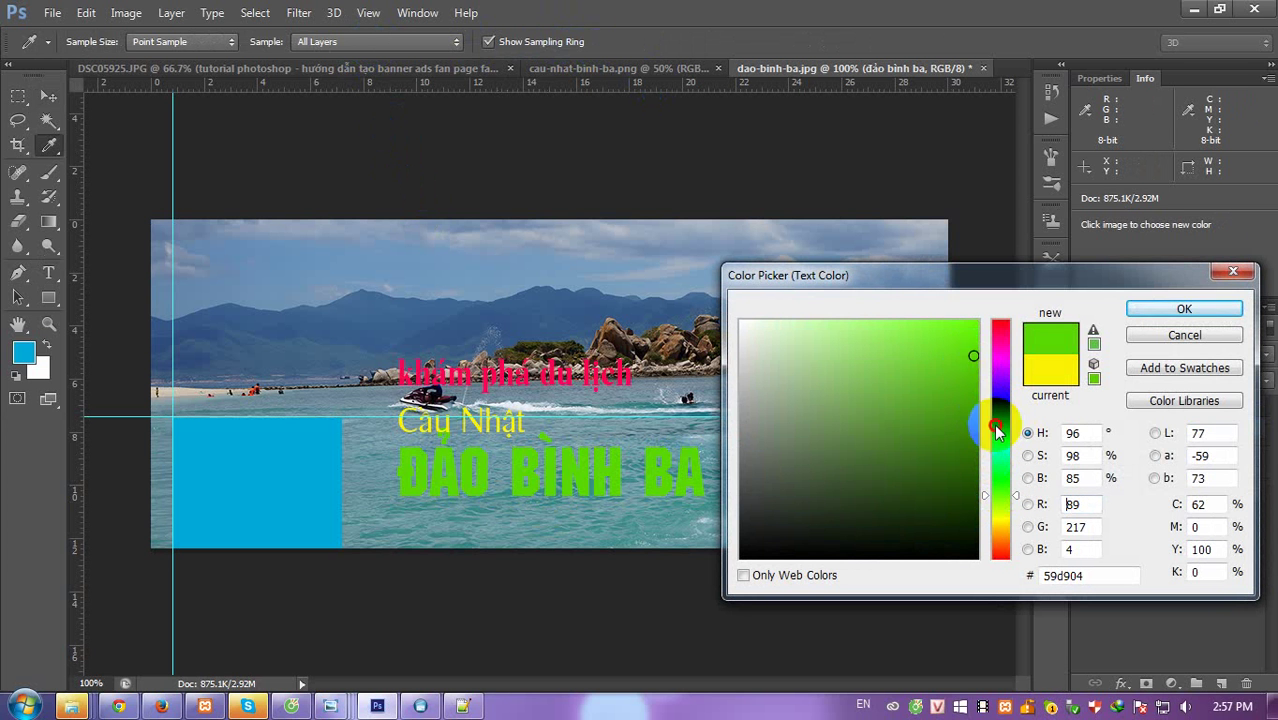
pyautogui.moveTo(997, 420)
pyautogui.mouseDown()
pyautogui.moveTo(1000, 408)
pyautogui.moveTo(1005, 431)
pyautogui.mouseUp()
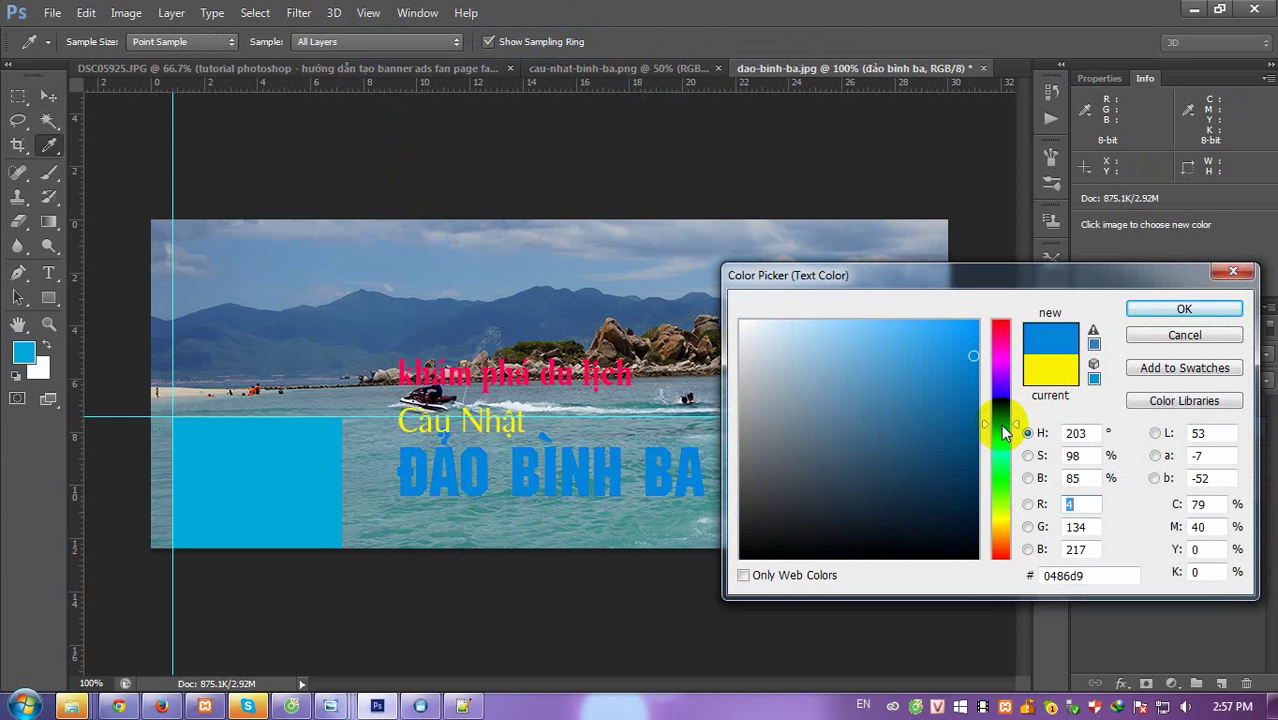
pyautogui.click(1140, 309)
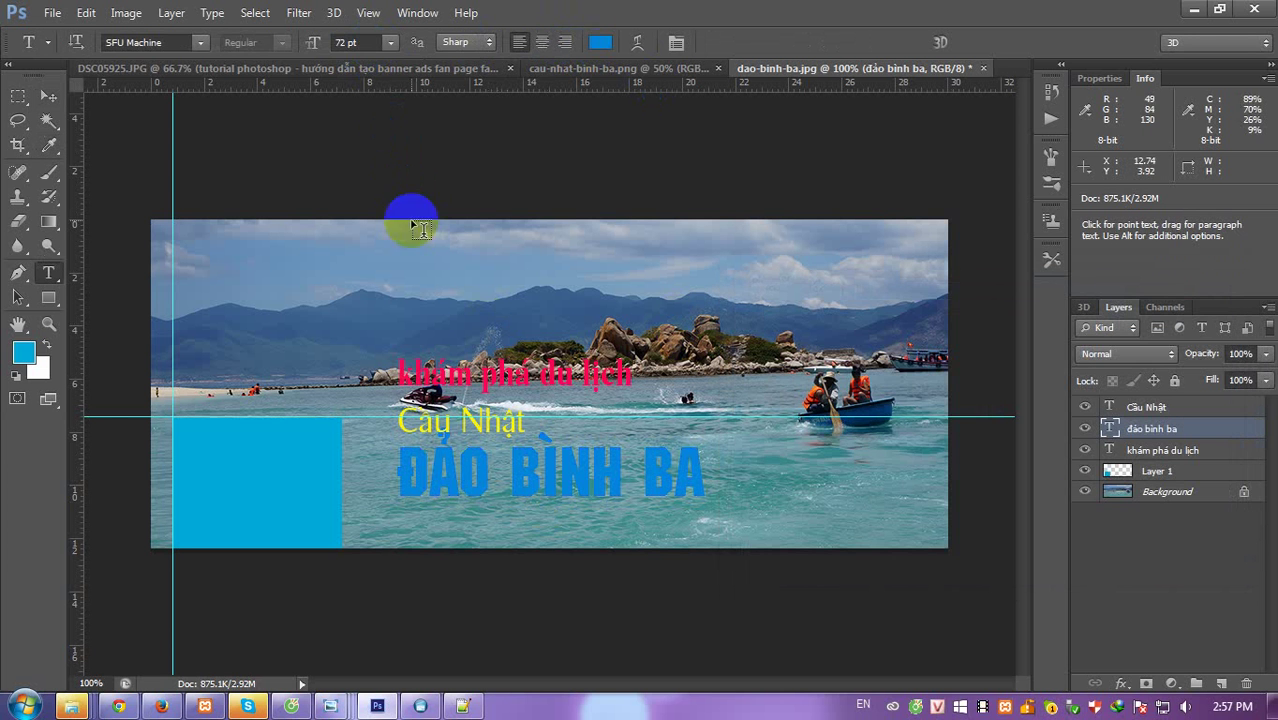
# Set the line in SFU ShadowBT and capitalise it to 'đảo Bình Ba'.
pyautogui.click(200, 42)
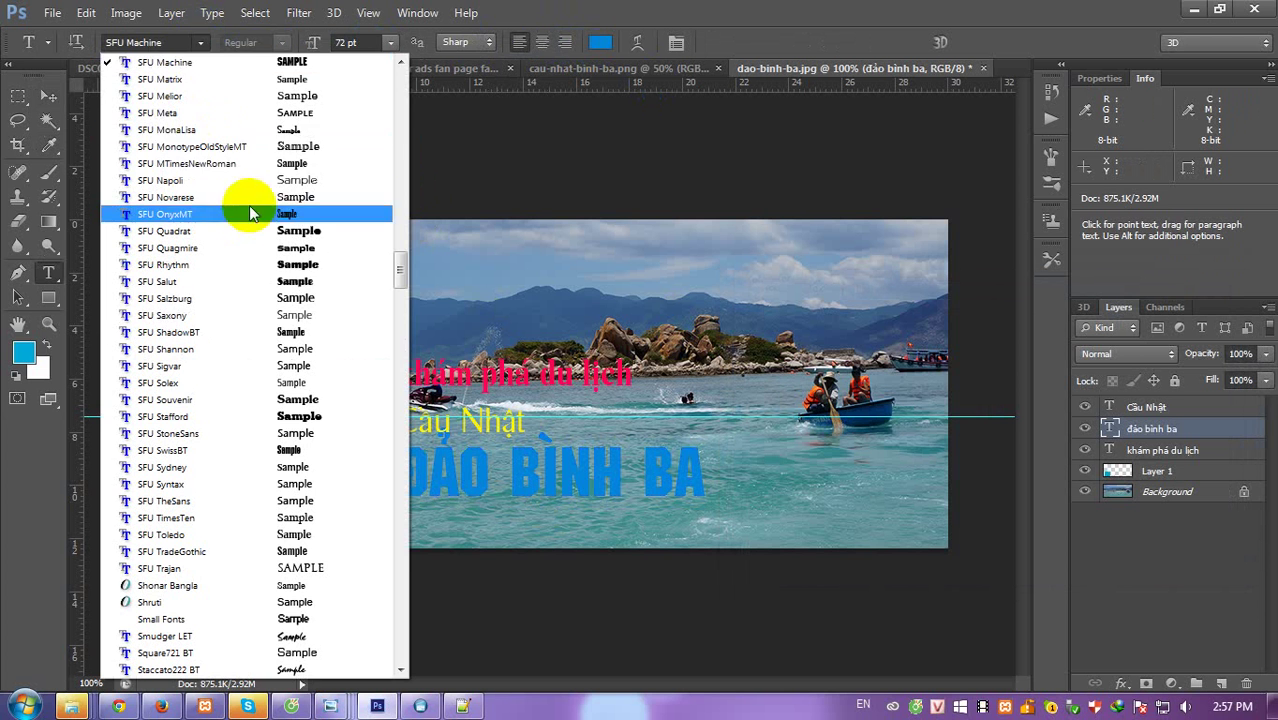
pyautogui.click(265, 332)
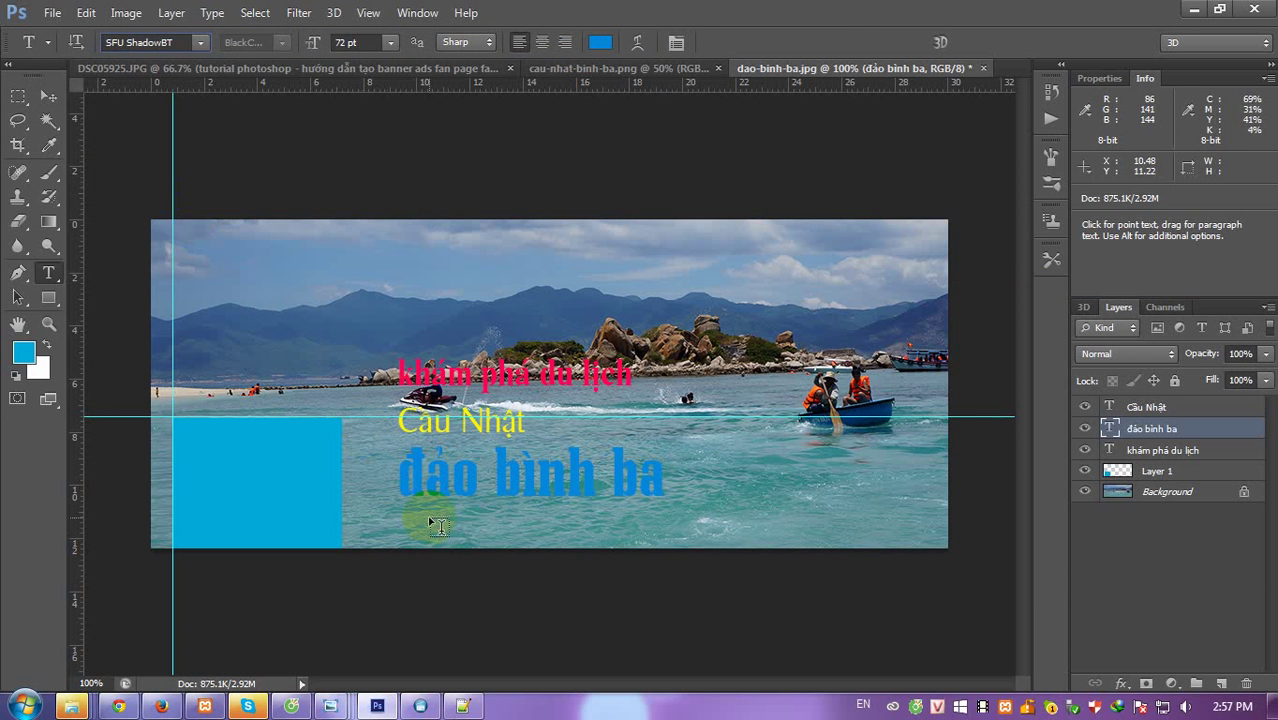
pyautogui.moveTo(494, 478); pyautogui.dragTo(524, 478)
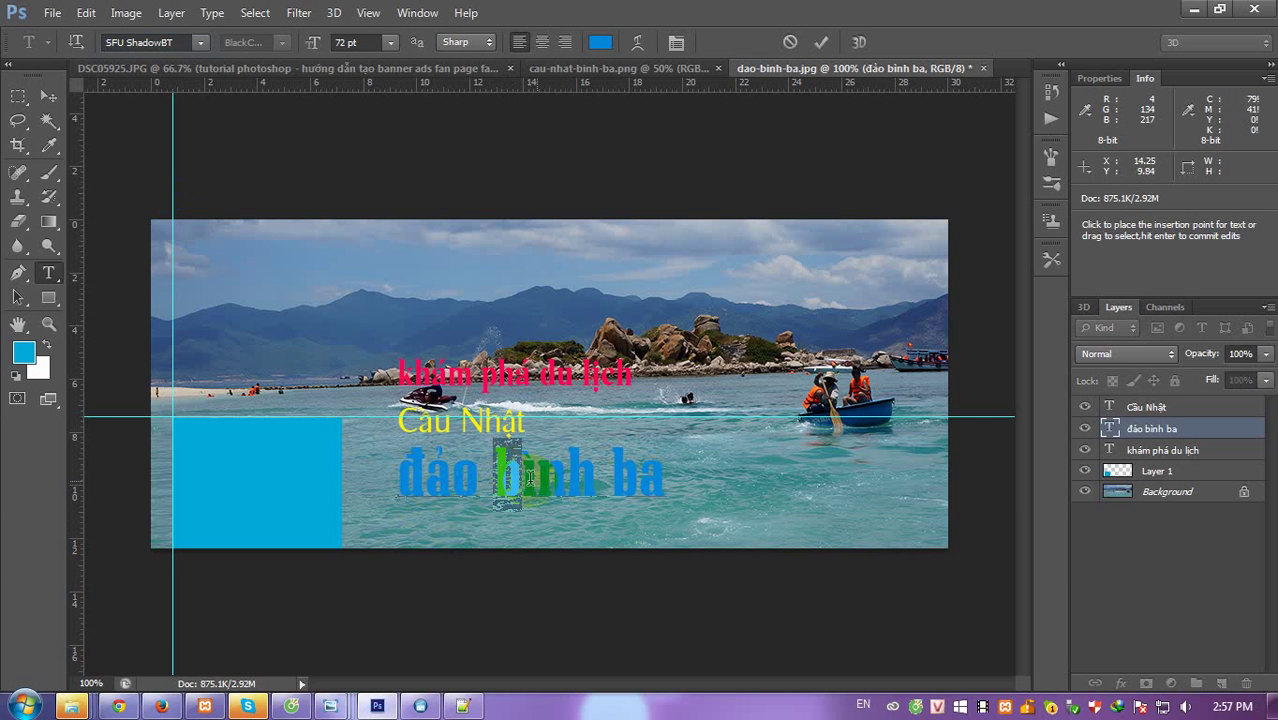
pyautogui.write('Bình ')
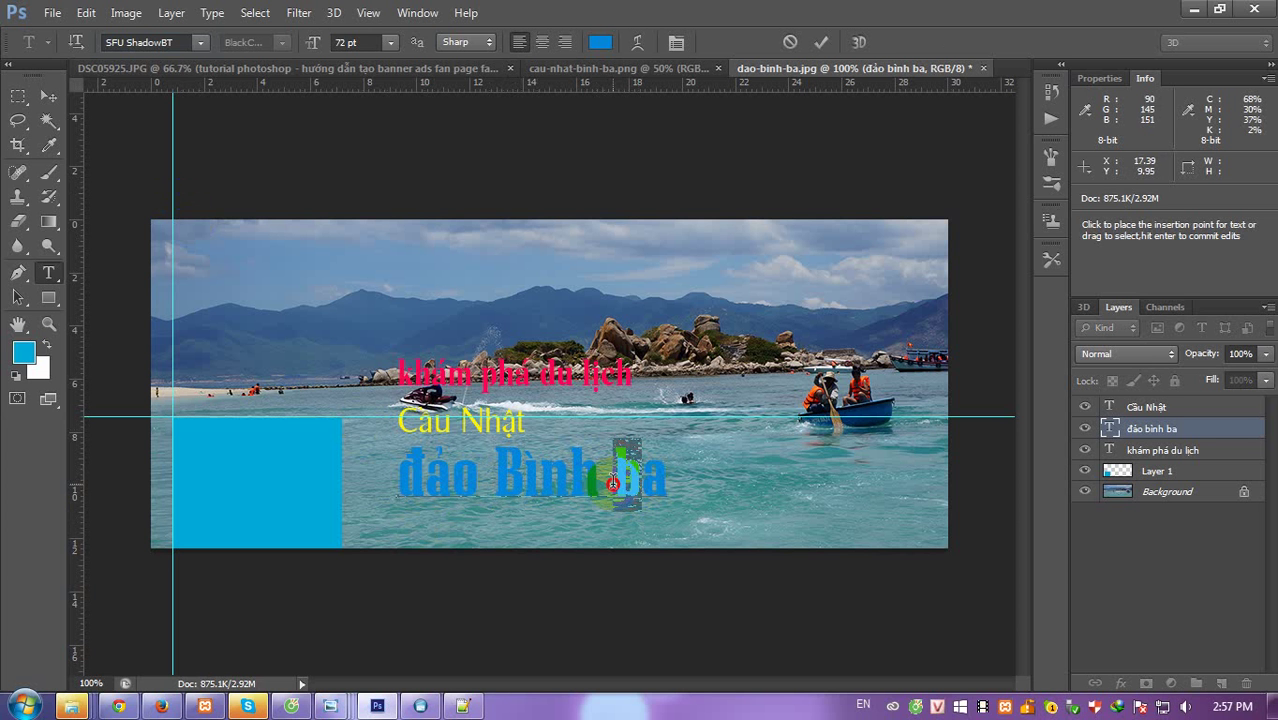
pyautogui.write('B')
pyautogui.click(1148, 427)
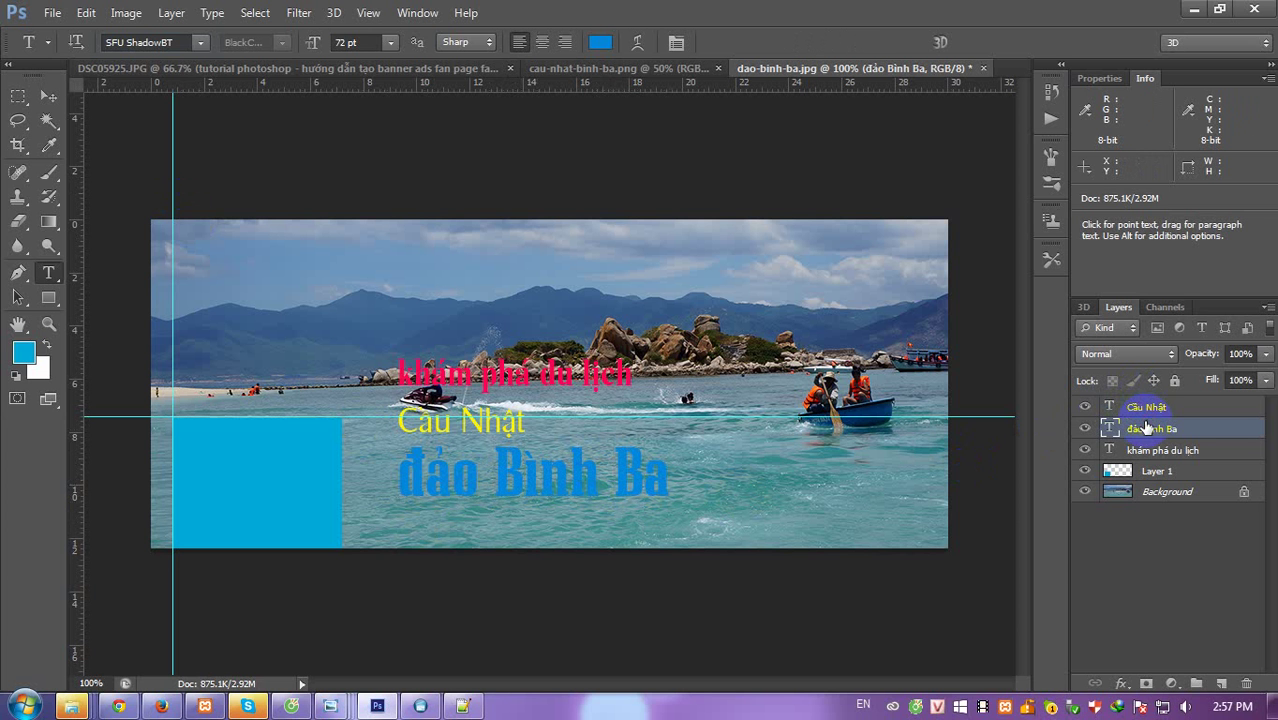
pyautogui.press('v')
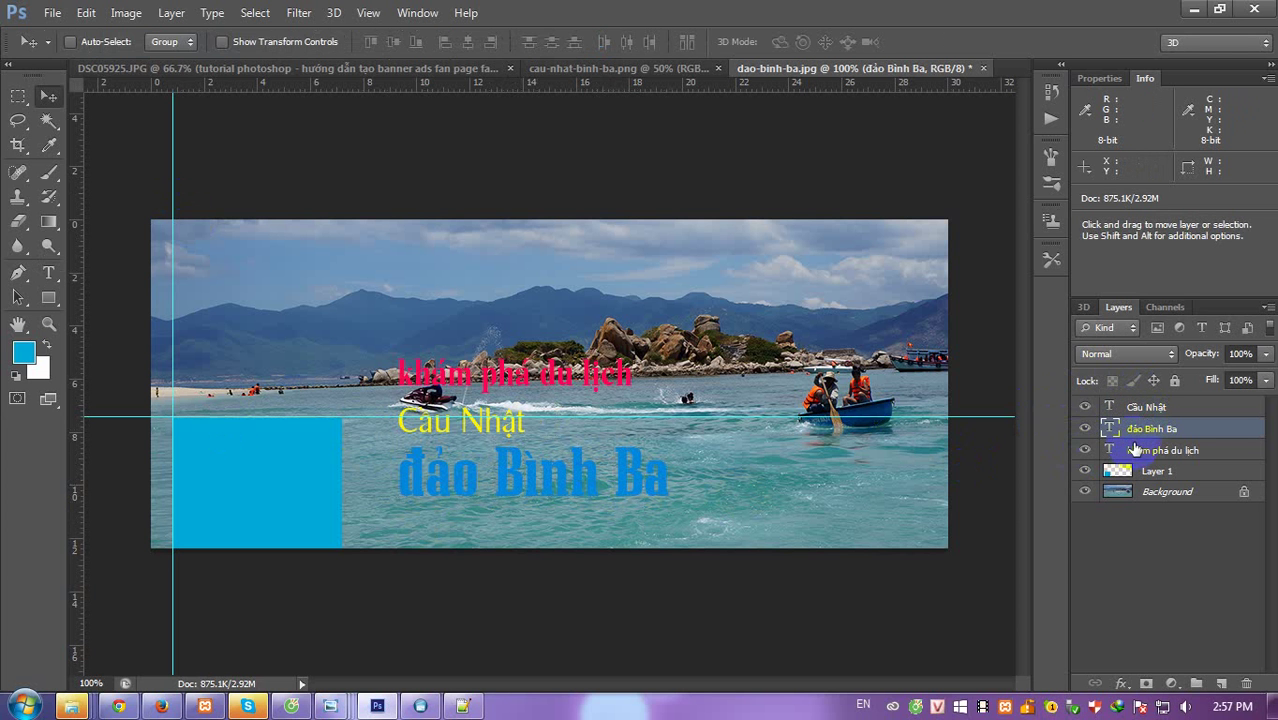
pyautogui.rightClick(1147, 437)
# Add a 3 px near-white #fcfcfc outline stroke to the đảo Bình Ba layer.
pyautogui.click(790, 114)
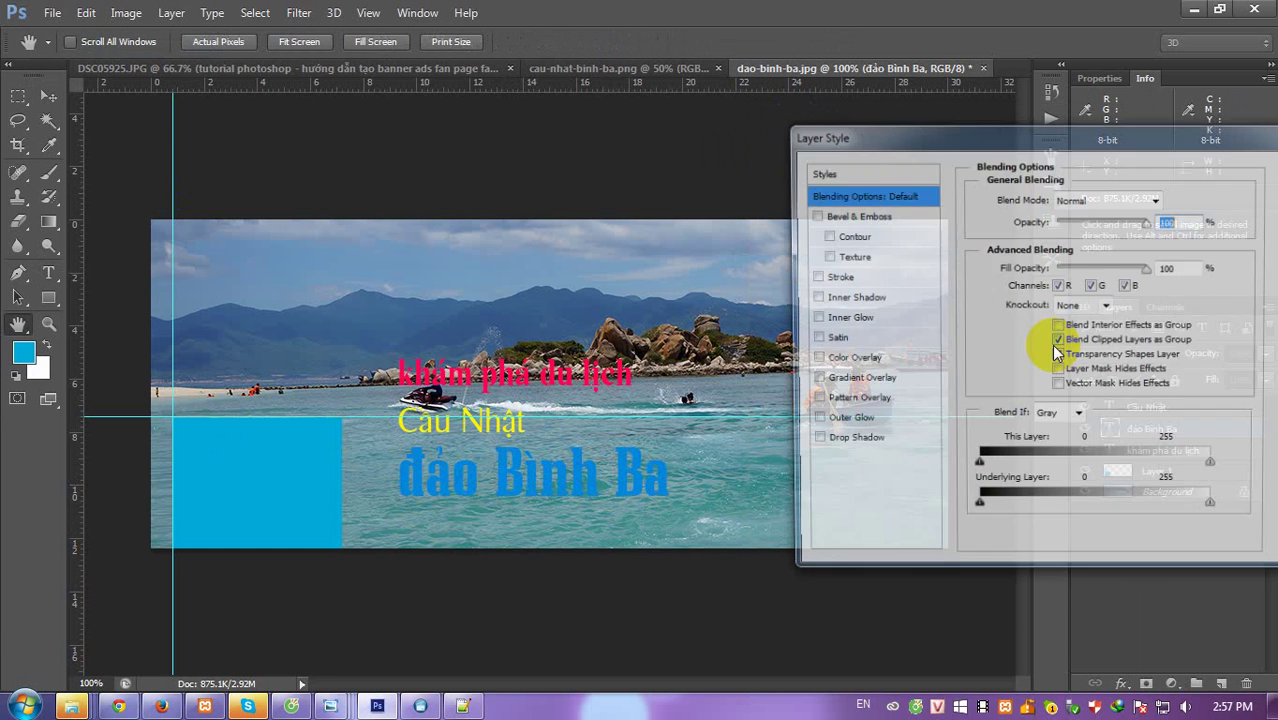
pyautogui.click(832, 280)
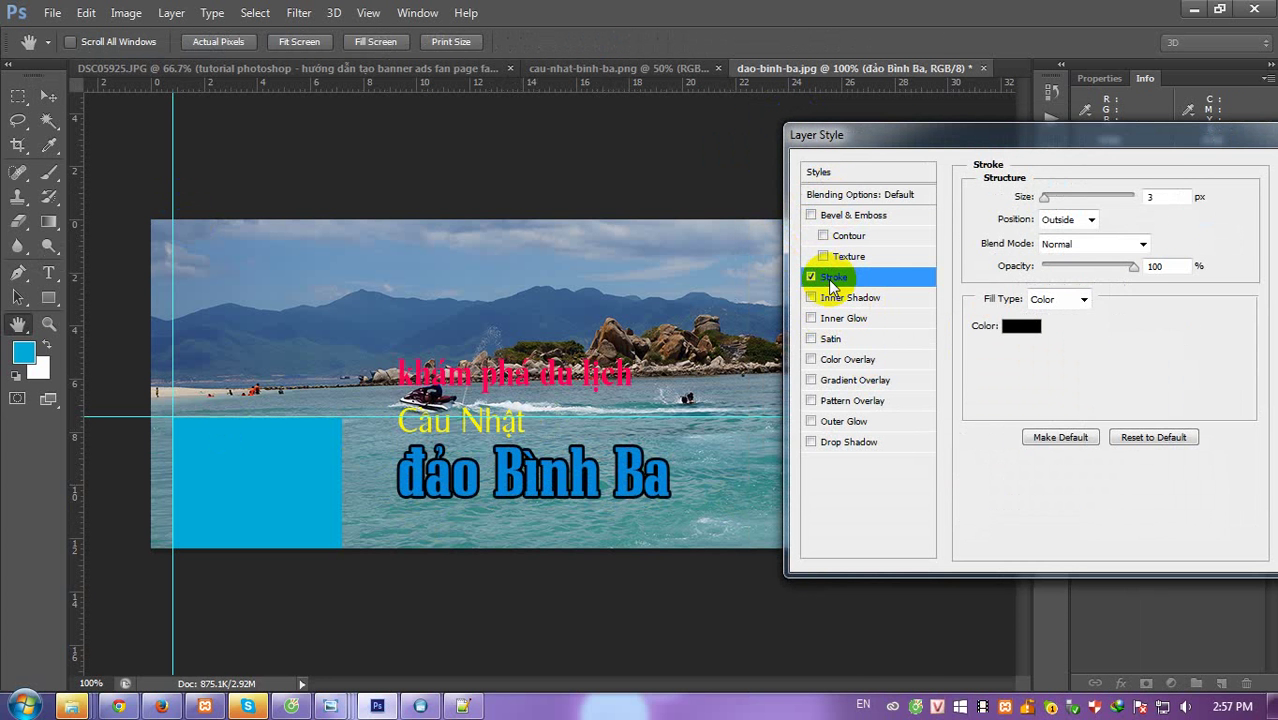
pyautogui.click(1021, 326)
pyautogui.click(714, 346)
pyautogui.click(741, 323)
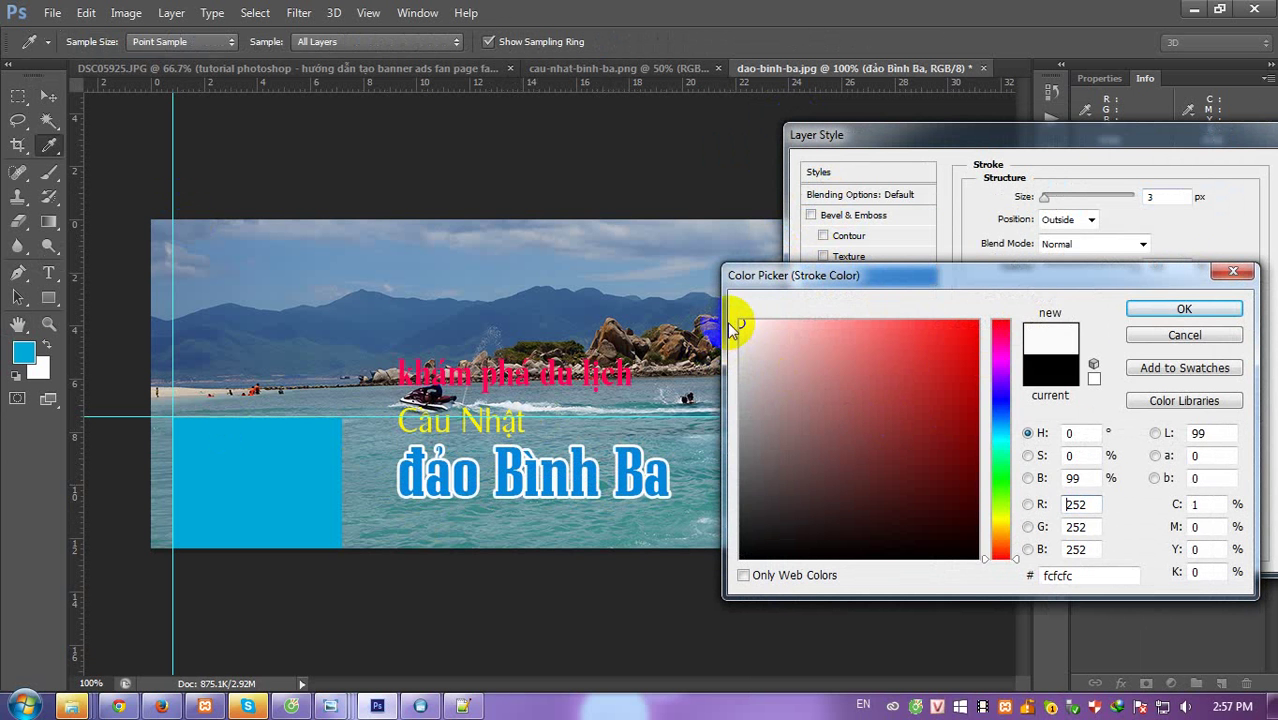
pyautogui.click(1165, 312)
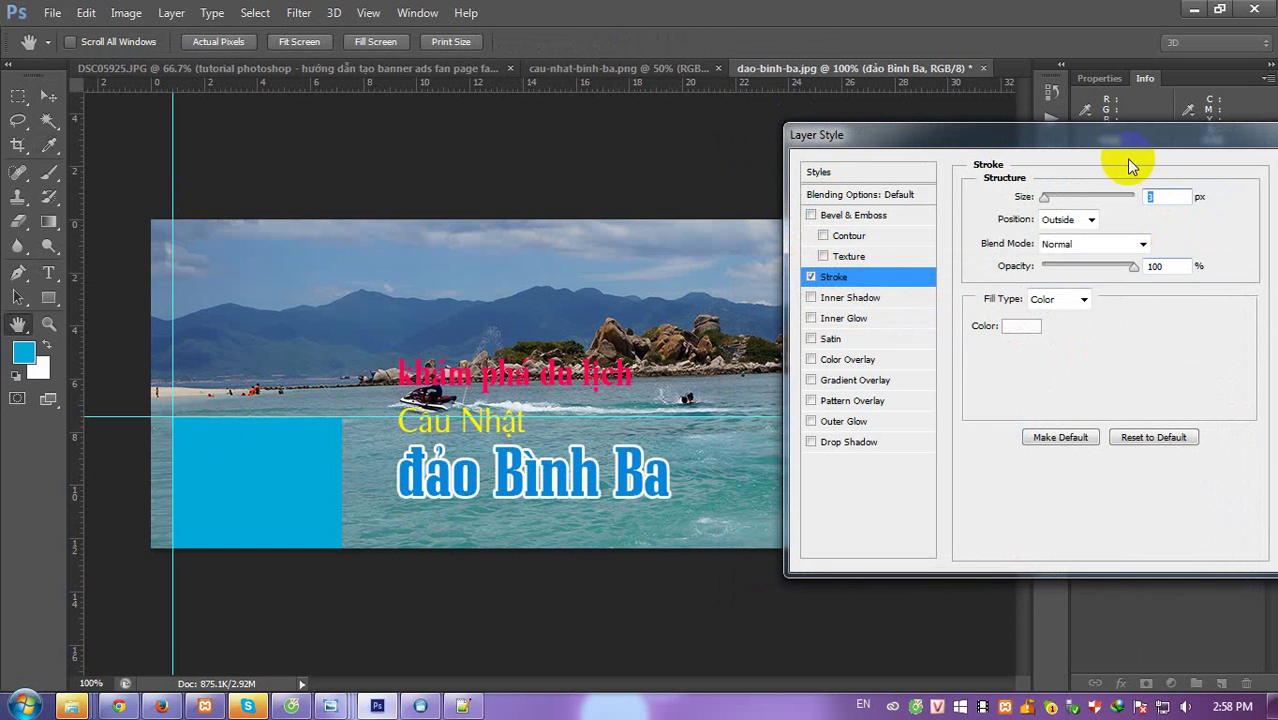
pyautogui.moveTo(1127, 150); pyautogui.dragTo(955, 166)
# Apply the stroke and enlarge the yellow Câu Nhật line.
pyautogui.click(1155, 194)
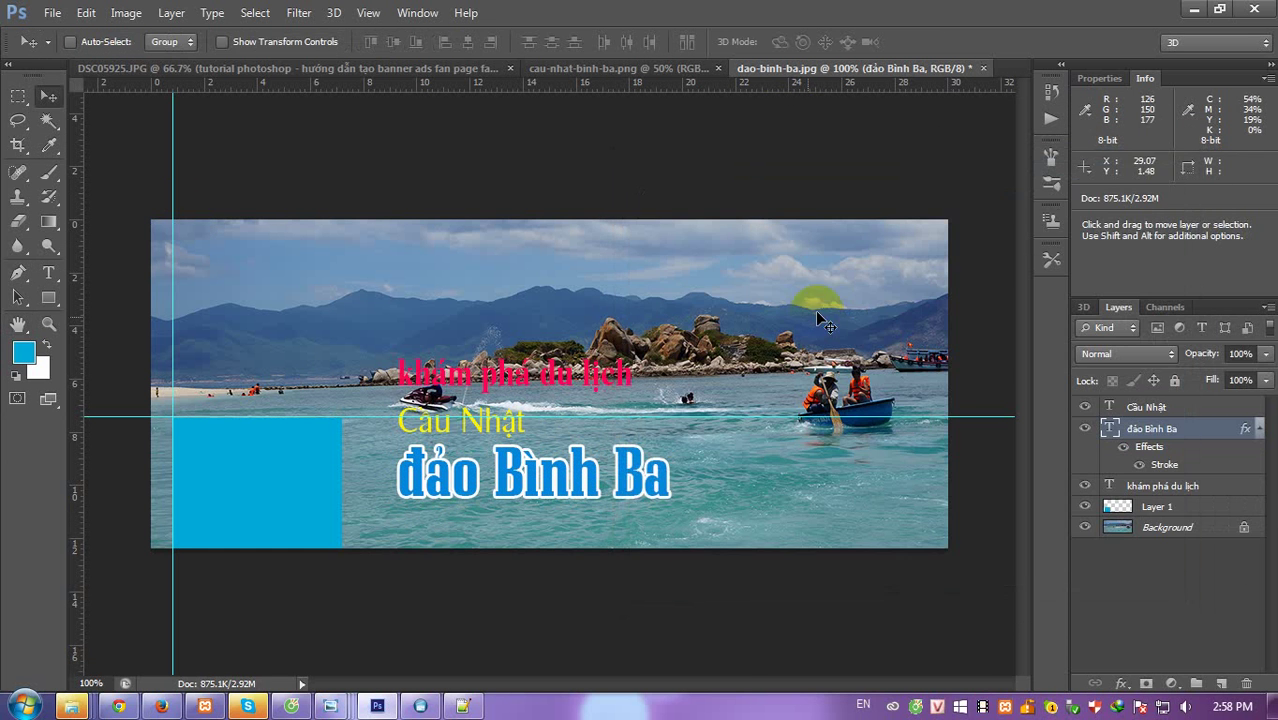
pyautogui.rightClick(476, 430)
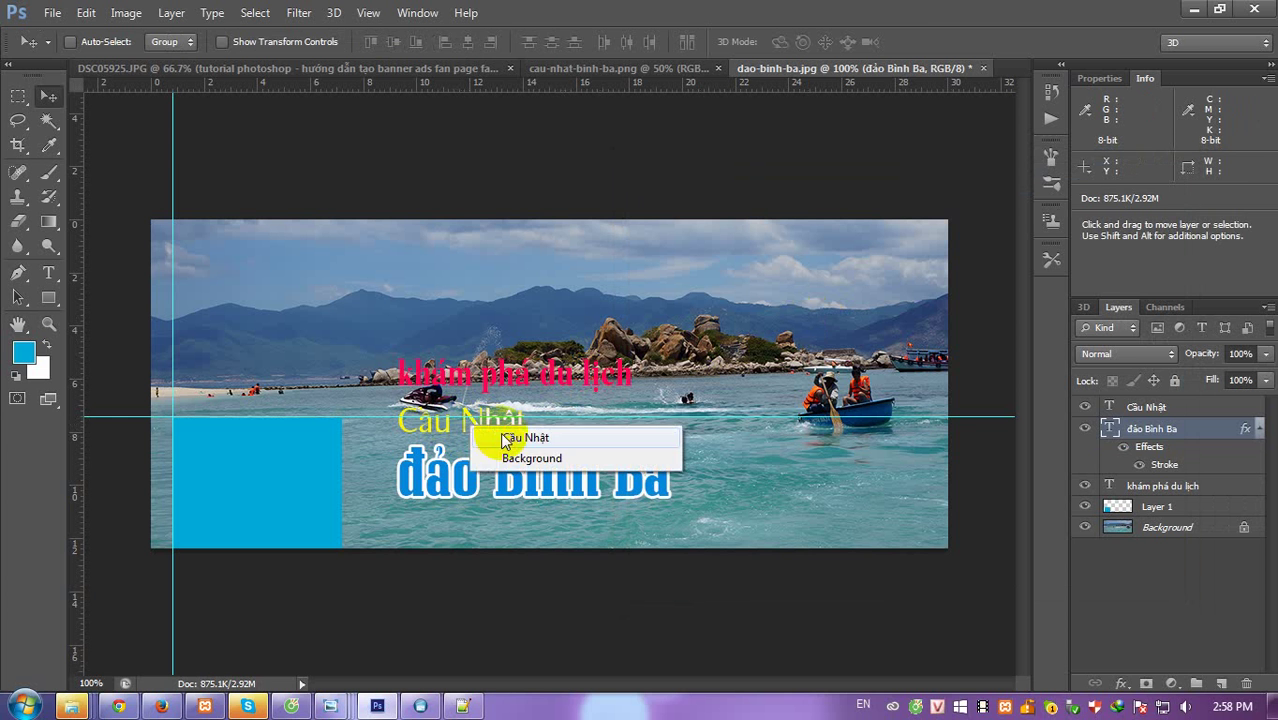
pyautogui.click(526, 436)
pyautogui.hotkey('ctrl', 't')
pyautogui.moveTo(521, 403); pyautogui.dragTo(577, 391)
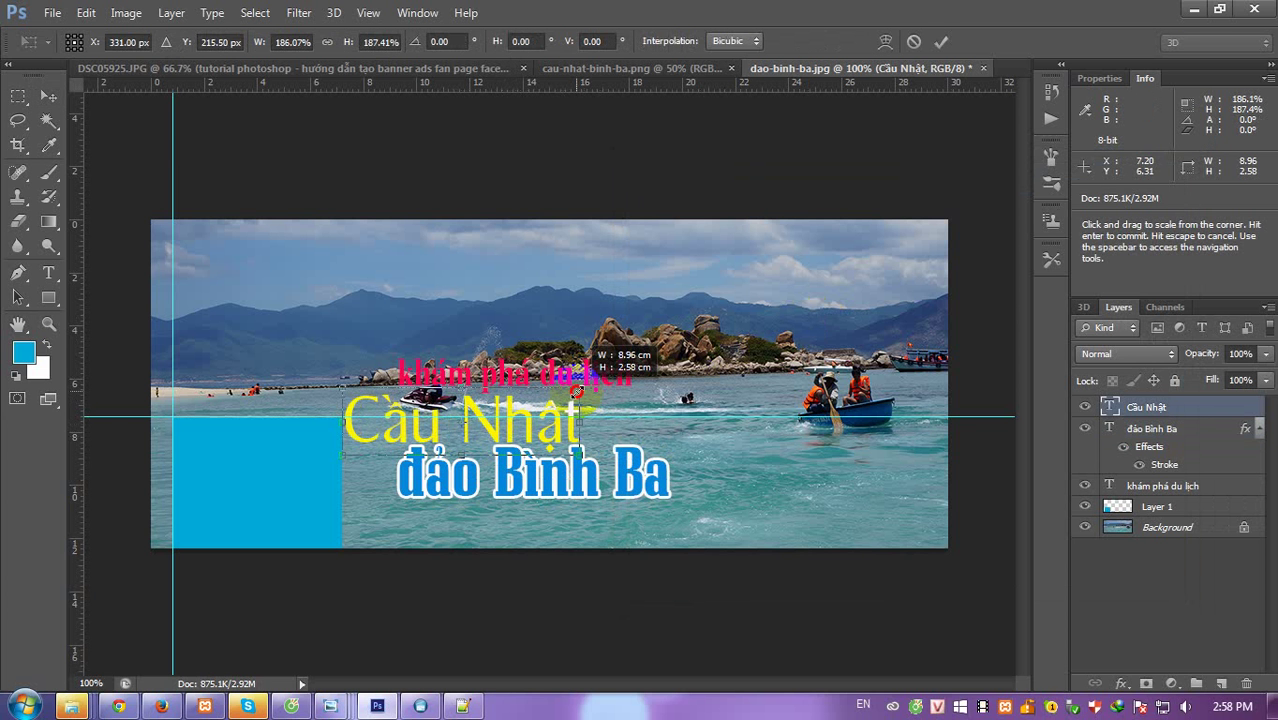
pyautogui.press('Return')
# Reposition đảo Bình Ba and left-align all three title lines.
pyautogui.rightClick(505, 462)
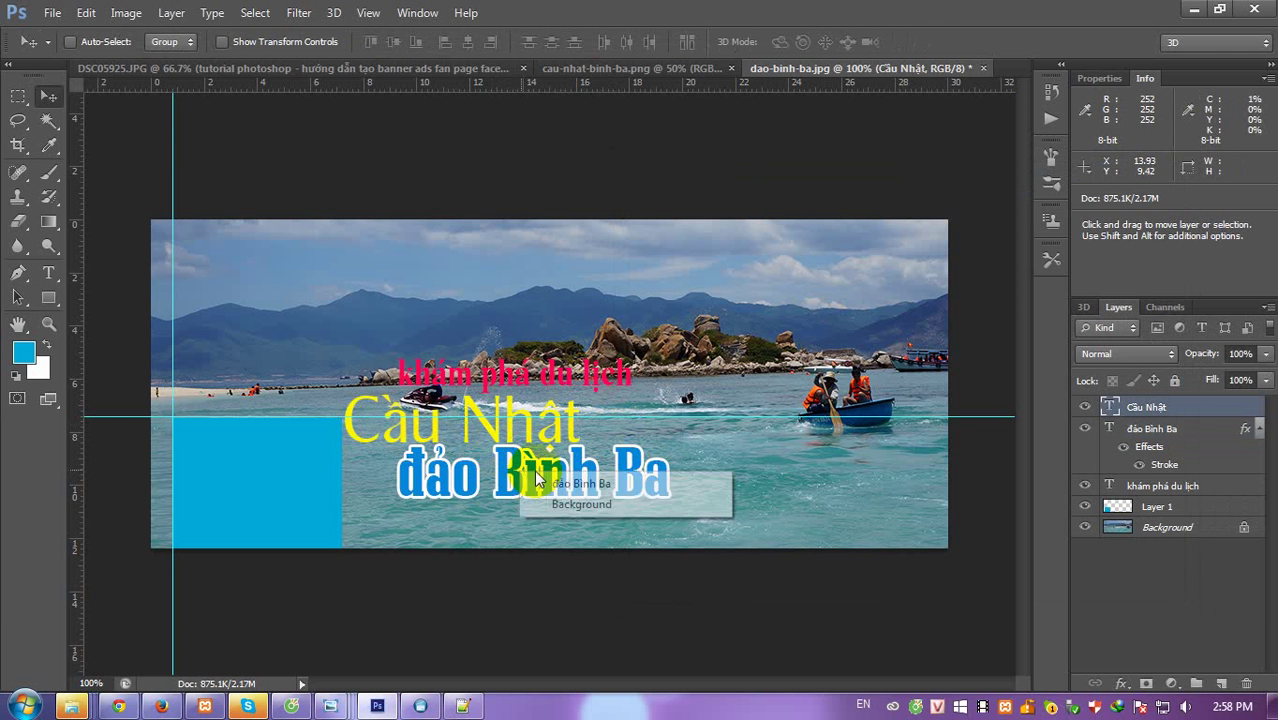
pyautogui.click(525, 468)
pyautogui.moveTo(535, 456)
pyautogui.mouseDown()
pyautogui.moveTo(537, 474)
pyautogui.moveTo(578, 437)
pyautogui.mouseUp()
pyautogui.rightClick(529, 430)
pyautogui.click(542, 438)
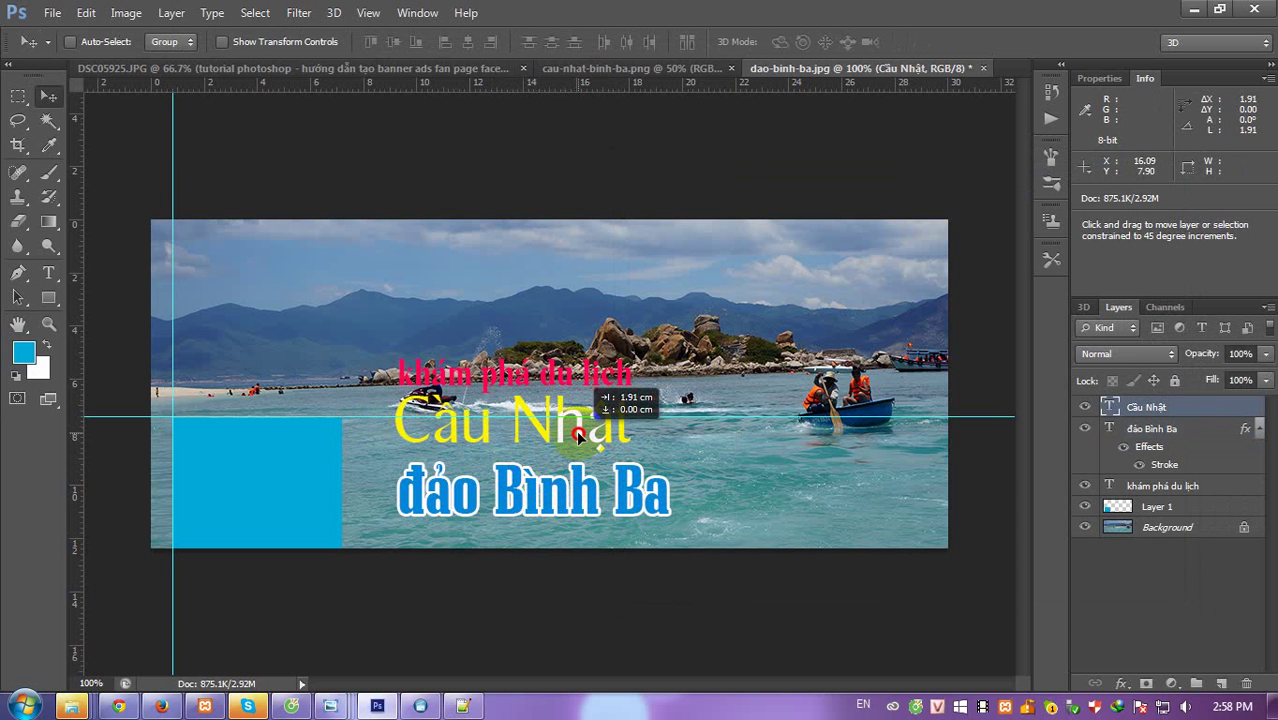
pyautogui.keyDown('shift'); pyautogui.click(1160, 485); pyautogui.keyUp('shift')
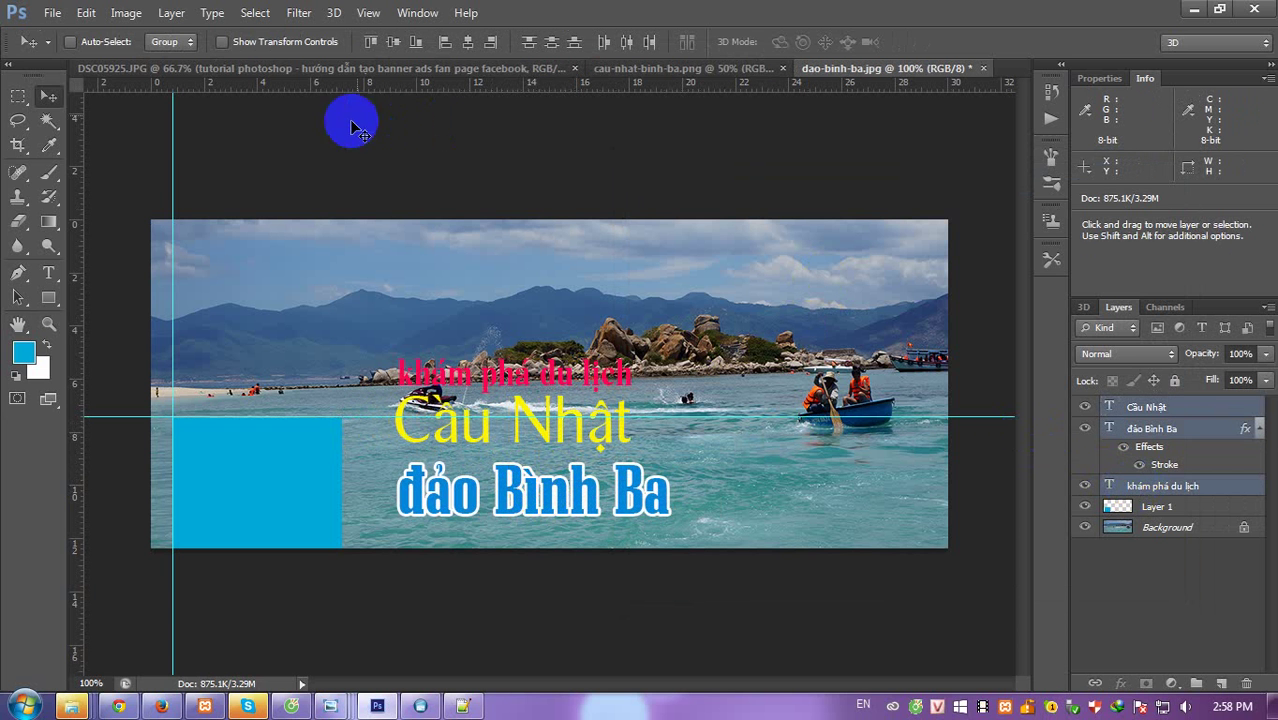
pyautogui.click(445, 42)
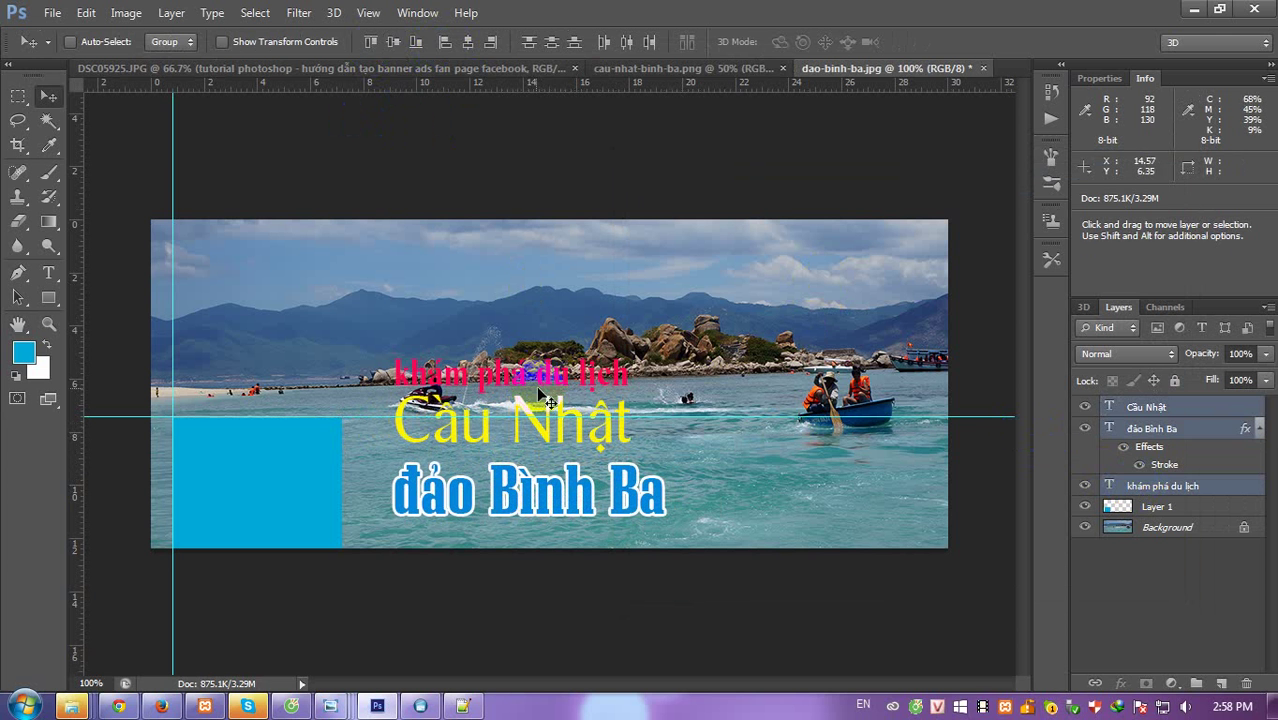
# Enlarge the pink khám phá du lịch line to about 164%.
pyautogui.rightClick(560, 372)
pyautogui.click(585, 387)
pyautogui.hotkey('ctrl', 't')
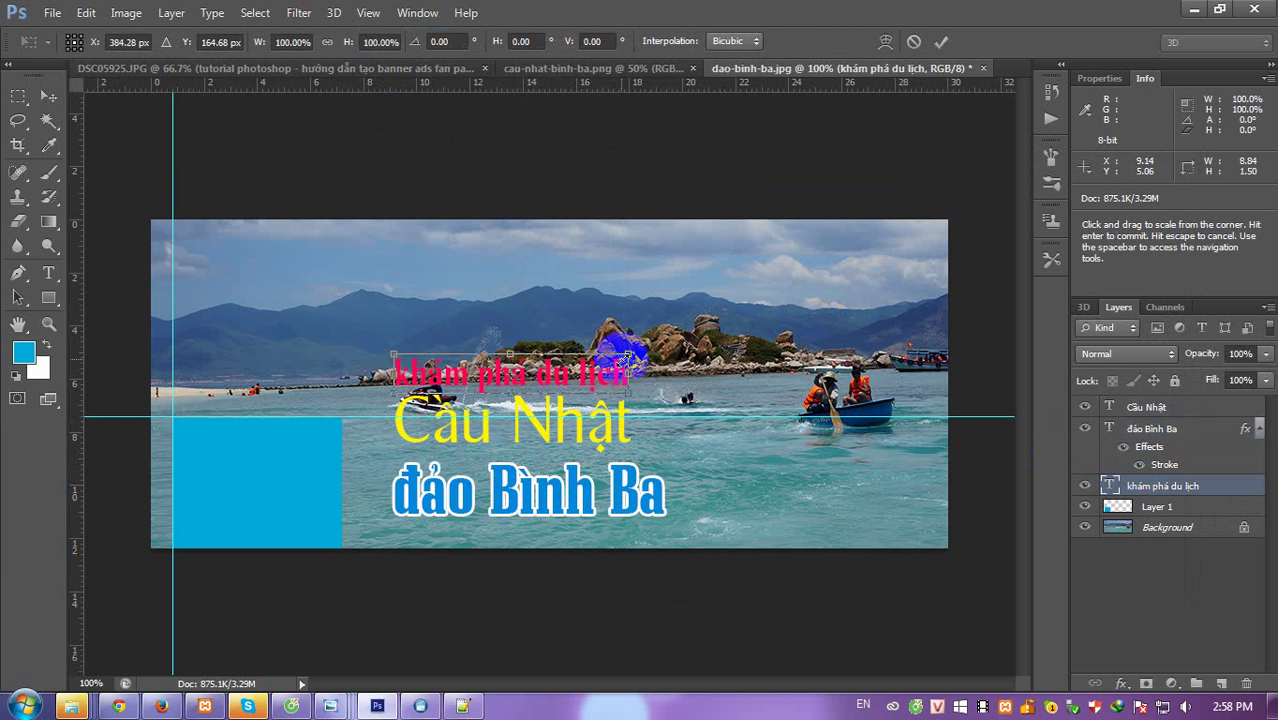
pyautogui.moveTo(628, 347); pyautogui.dragTo(782, 328)
pyautogui.press('Return')
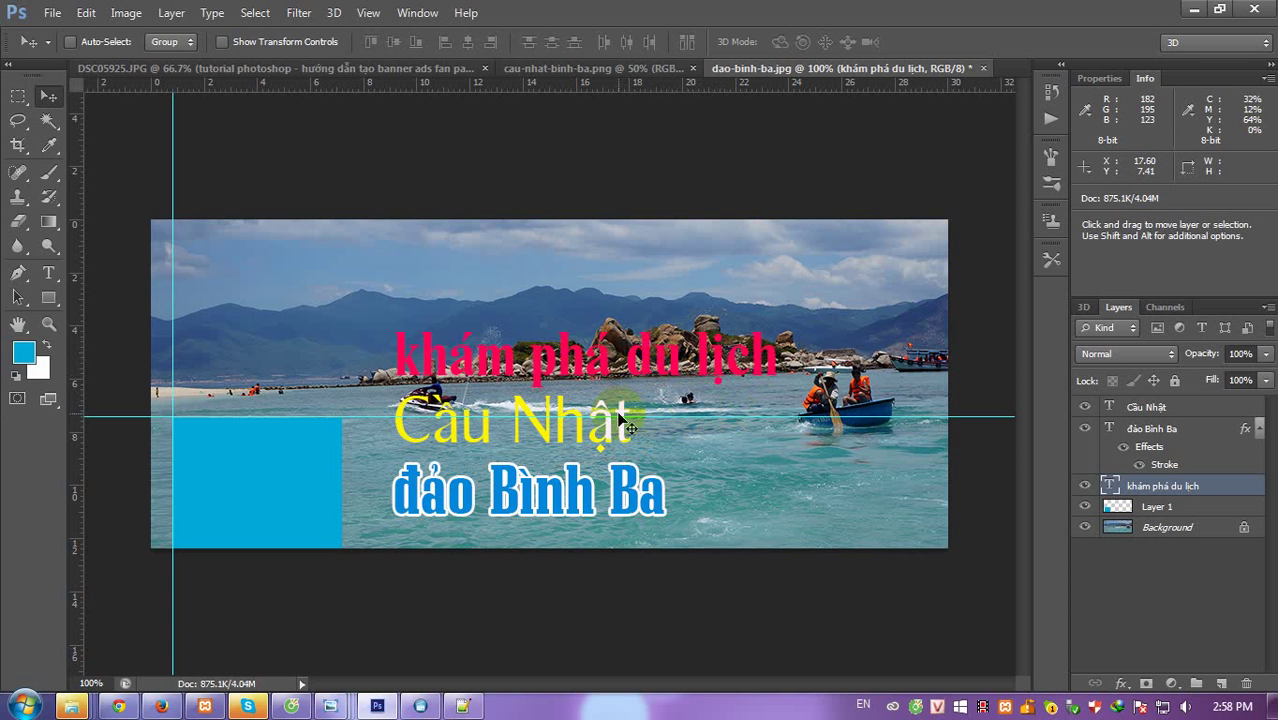
pyautogui.rightClick(550, 420)
pyautogui.click(600, 446)
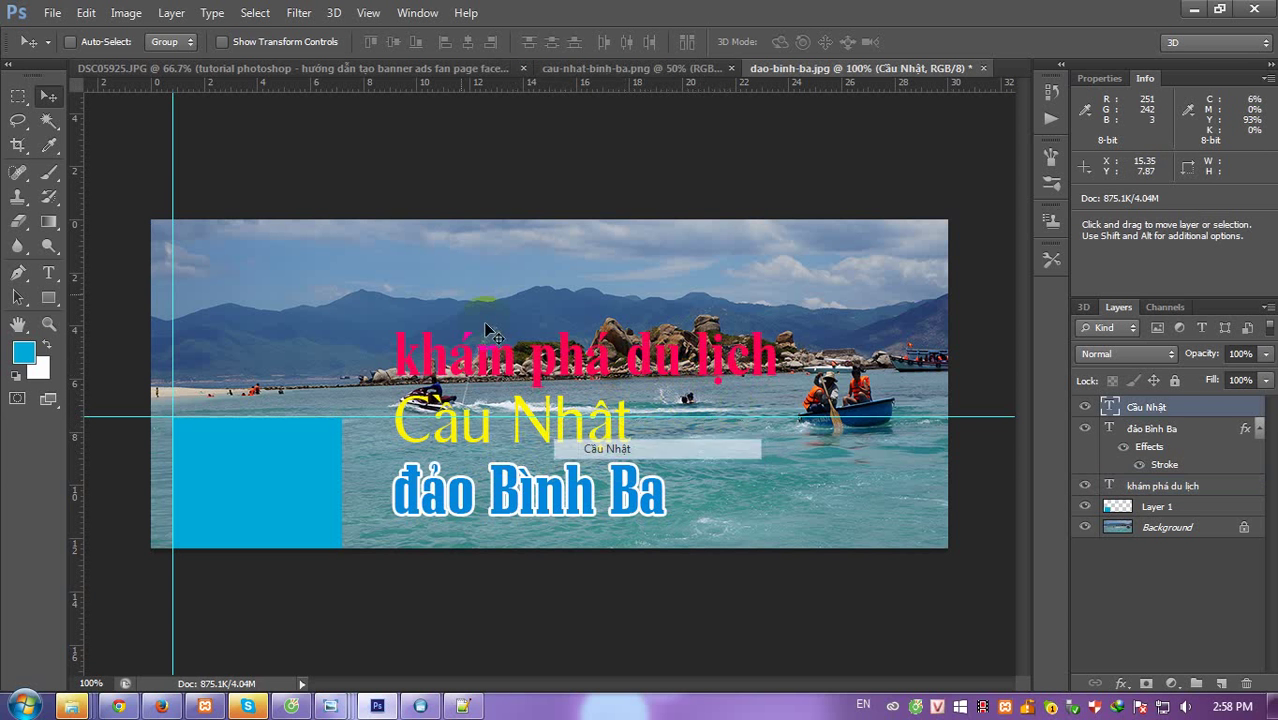
pyautogui.click(1136, 486)
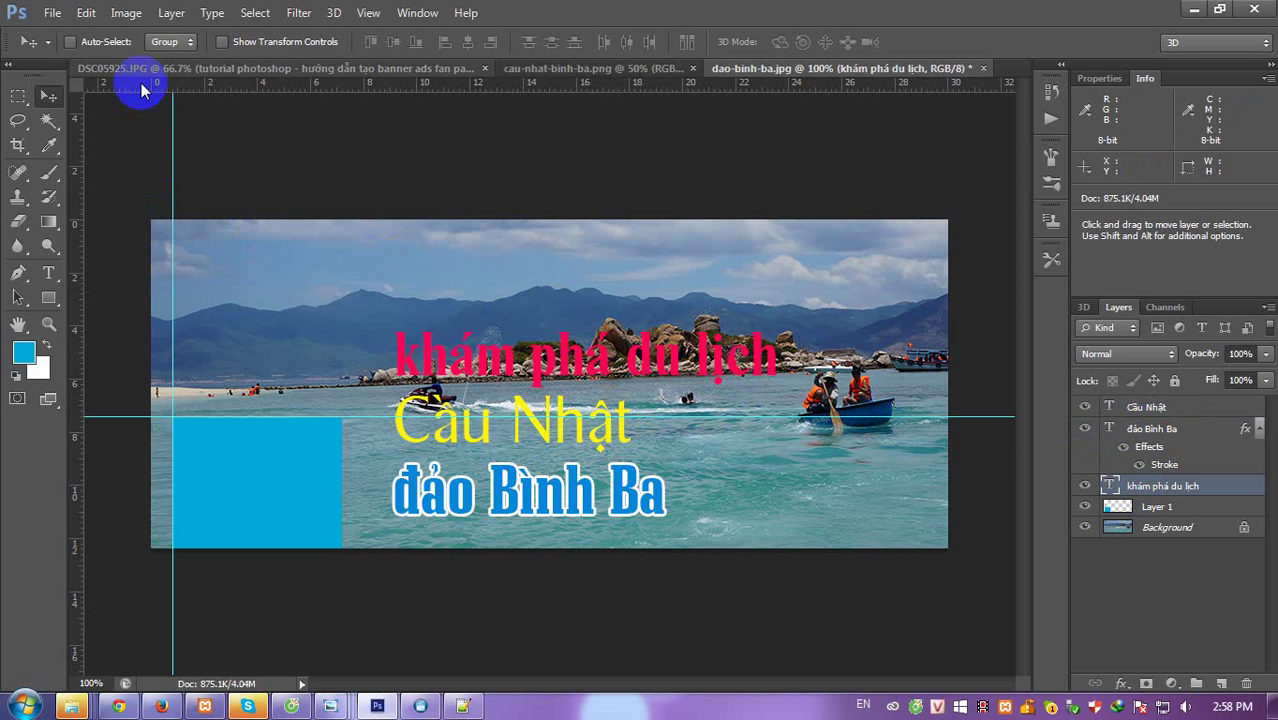
# Set khám phá du lịch in SFU Stafford at 48 pt.
pyautogui.press('t')
pyautogui.click(195, 42)
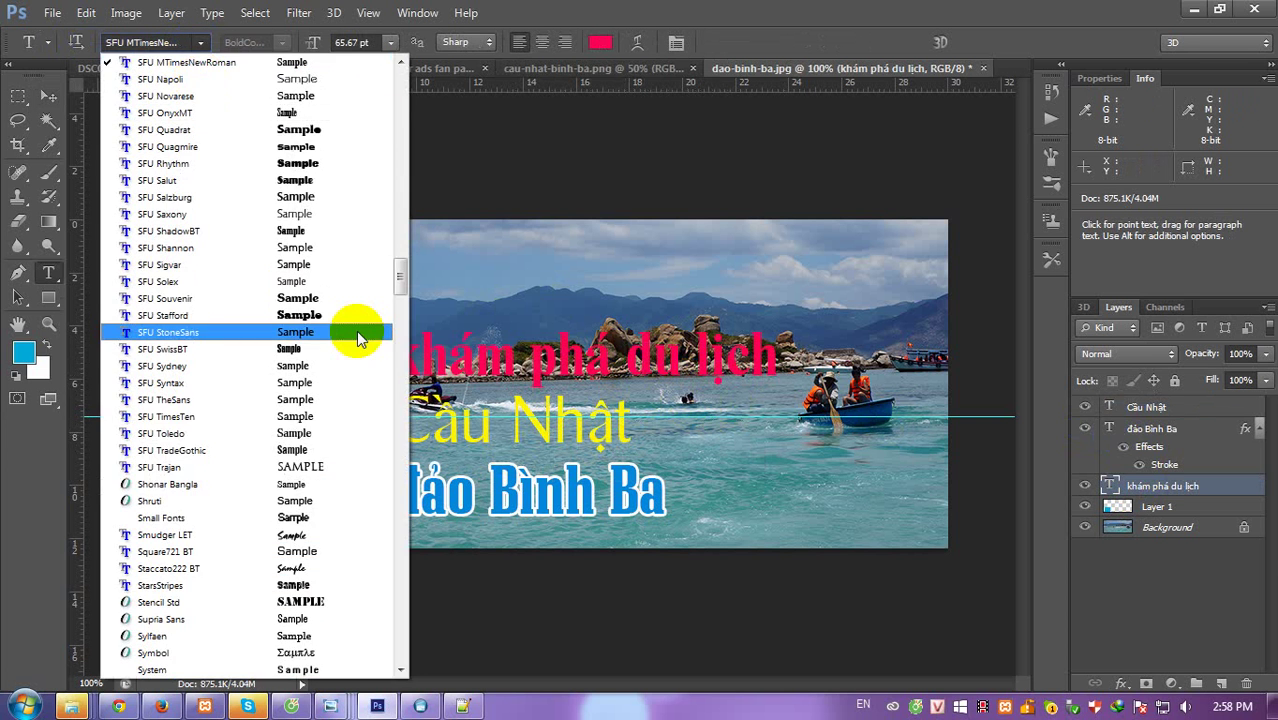
pyautogui.click(338, 320)
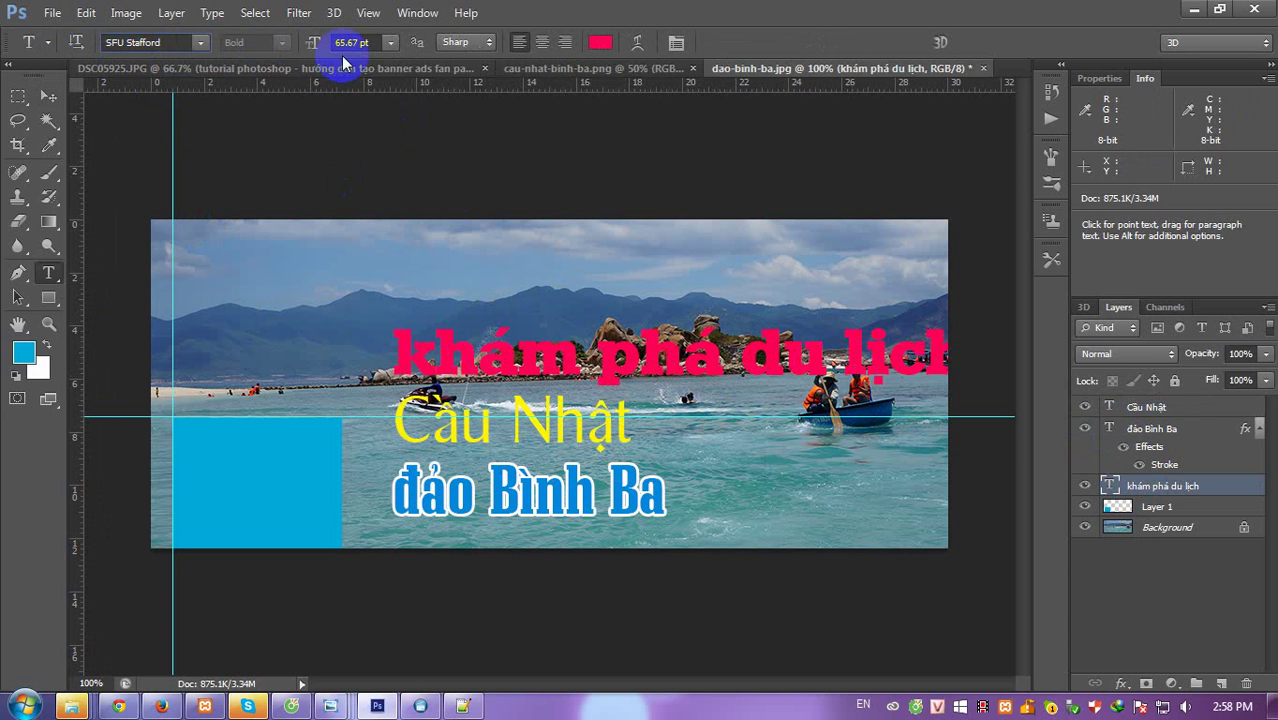
pyautogui.click(389, 43)
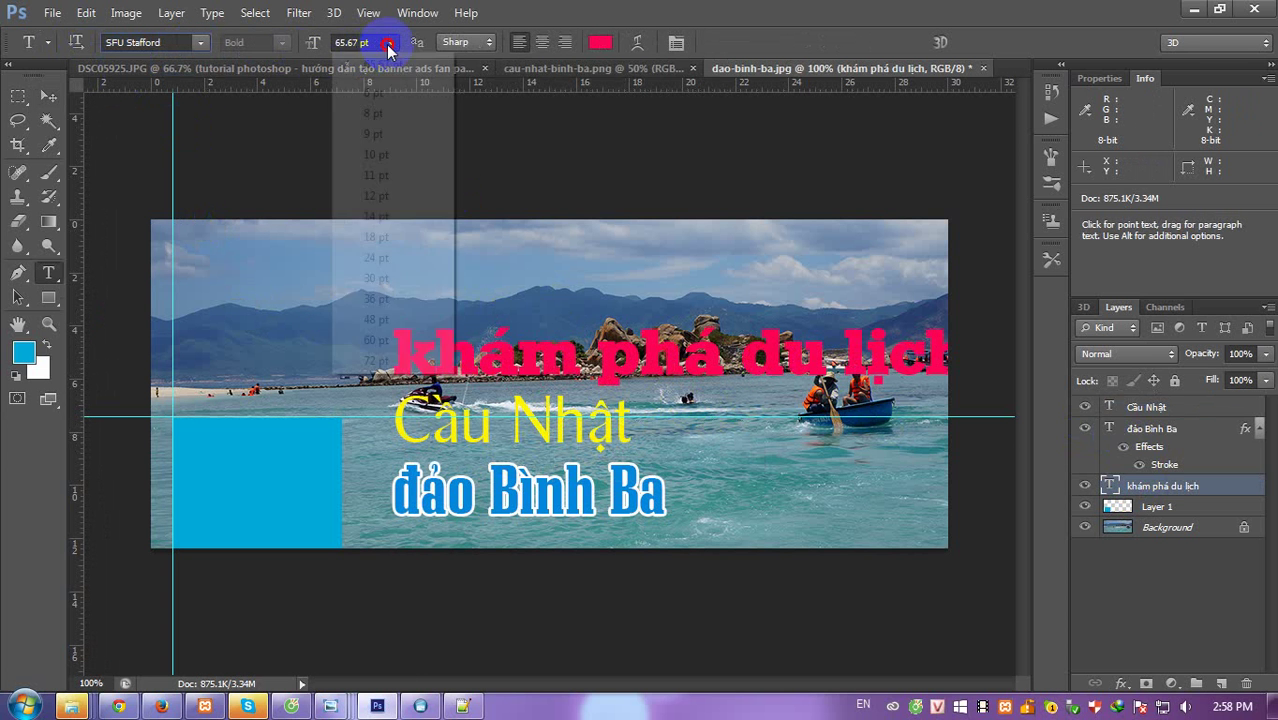
pyautogui.click(385, 298)
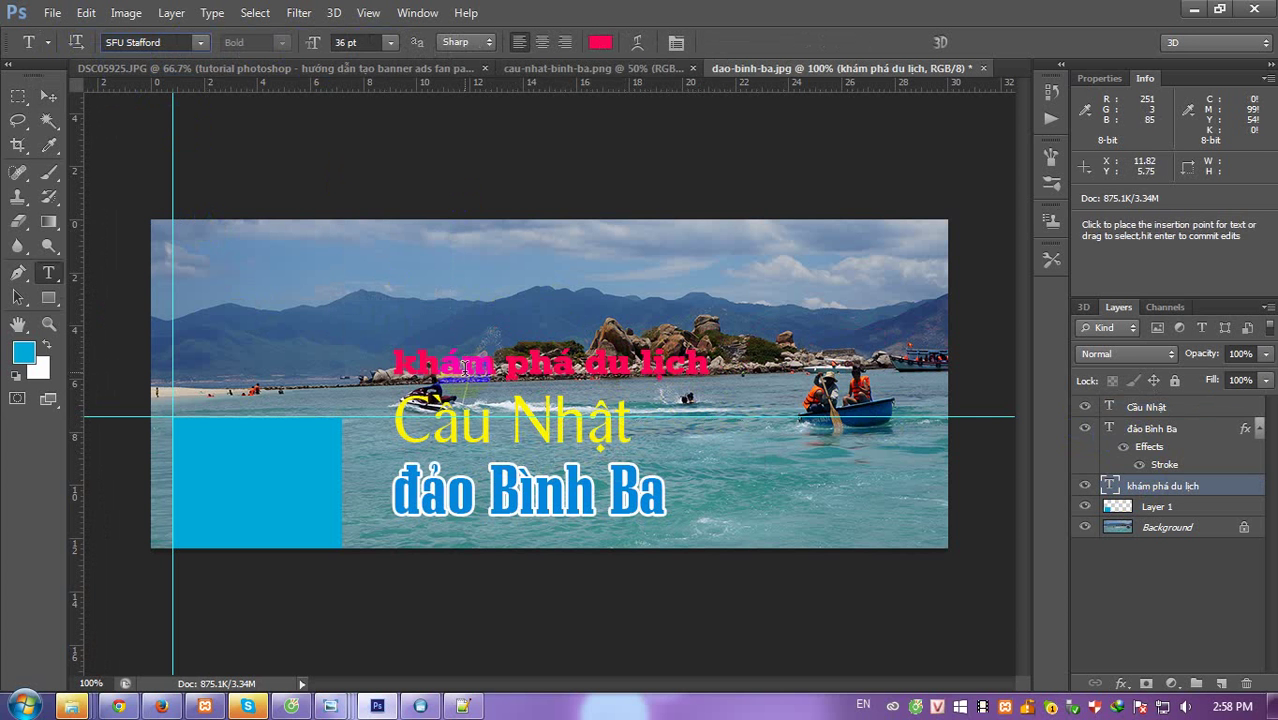
pyautogui.click(389, 43)
pyautogui.click(397, 319)
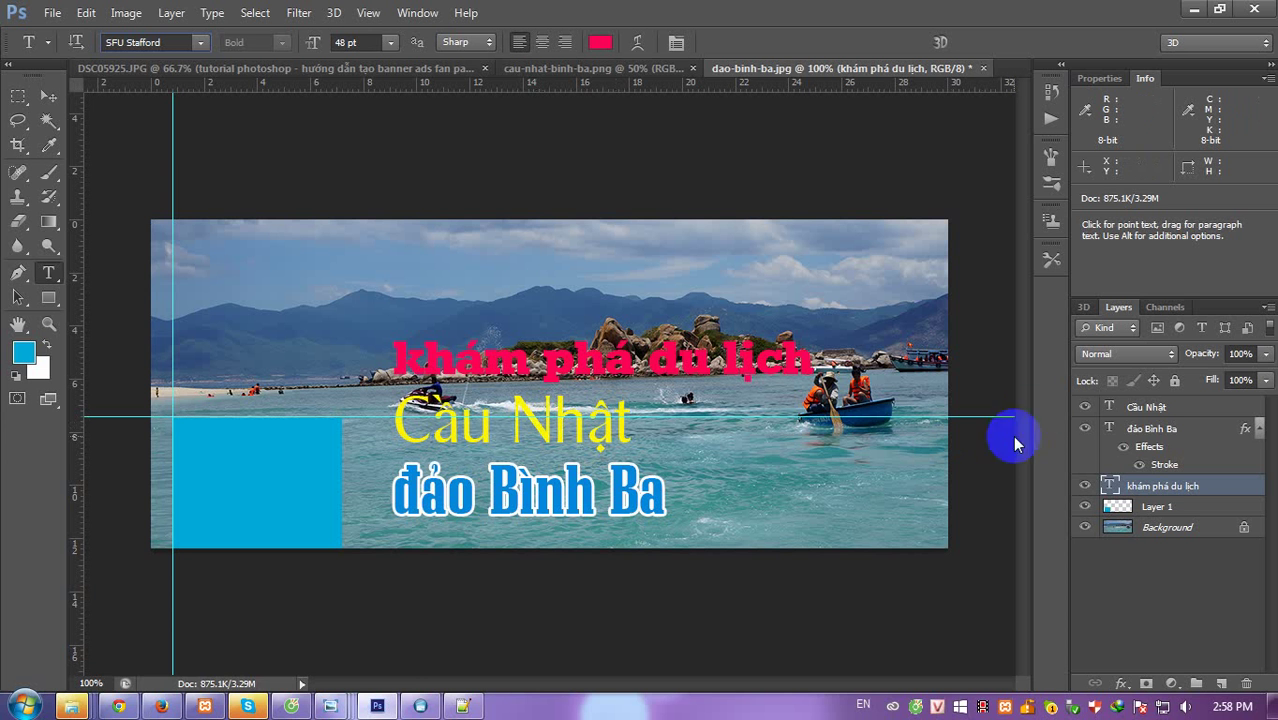
# Change the Câu Nhật line's font to SFU Toledo Medium.
pyautogui.click(1140, 408)
pyautogui.click(203, 43)
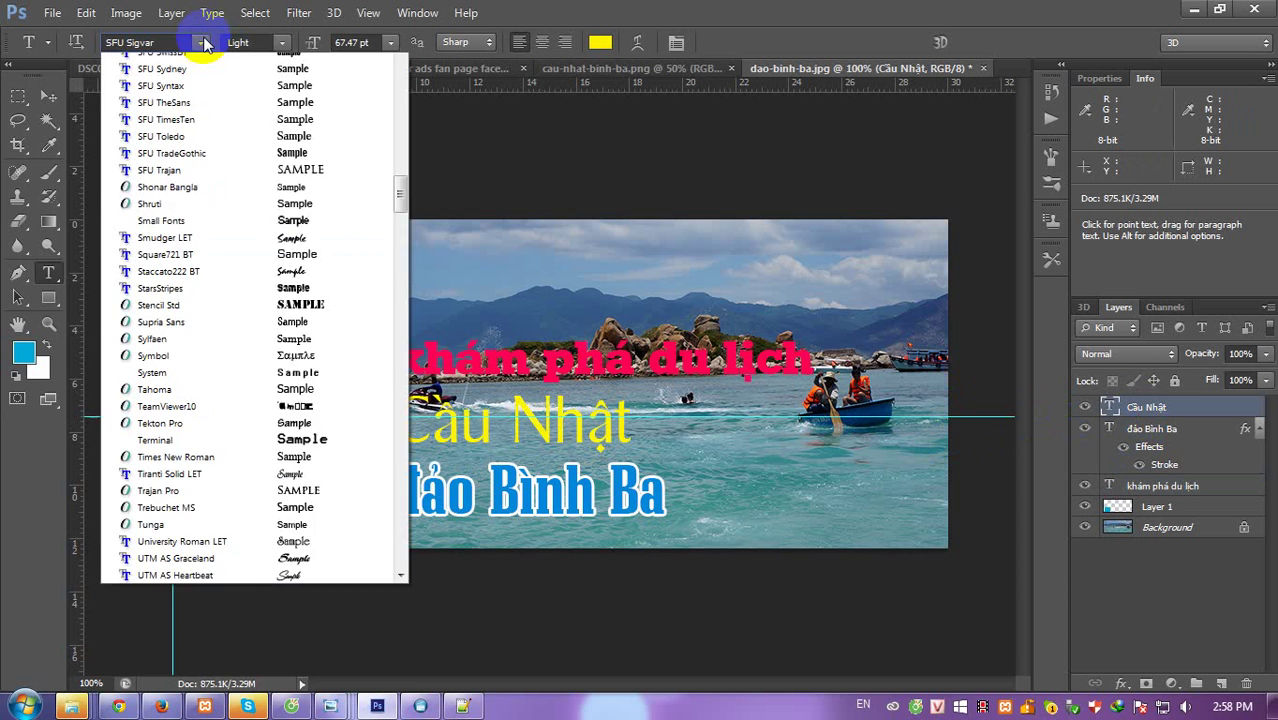
pyautogui.click(258, 235)
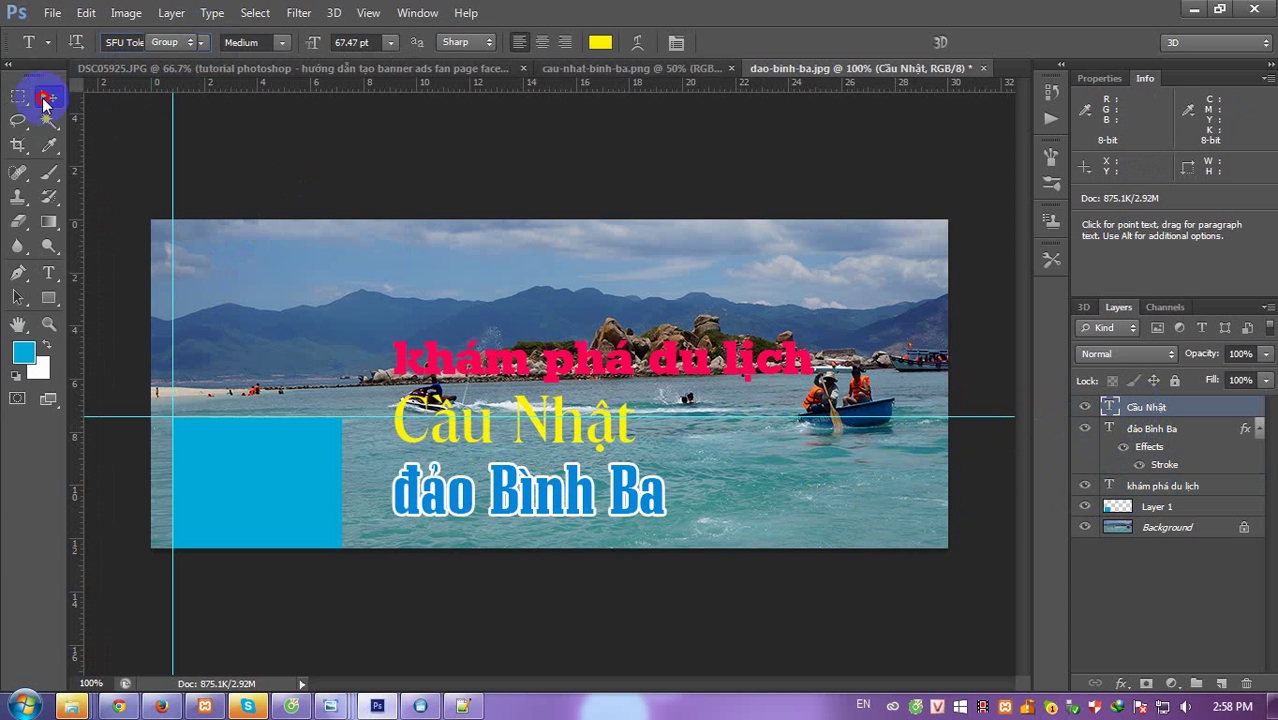
# Shift the Câu Nhật and đảo Bình Ba lines to the right.
pyautogui.click(48, 95)
pyautogui.moveTo(525, 450)
pyautogui.mouseDown()
pyautogui.moveTo(671, 441)
pyautogui.moveTo(611, 437)
pyautogui.mouseUp()
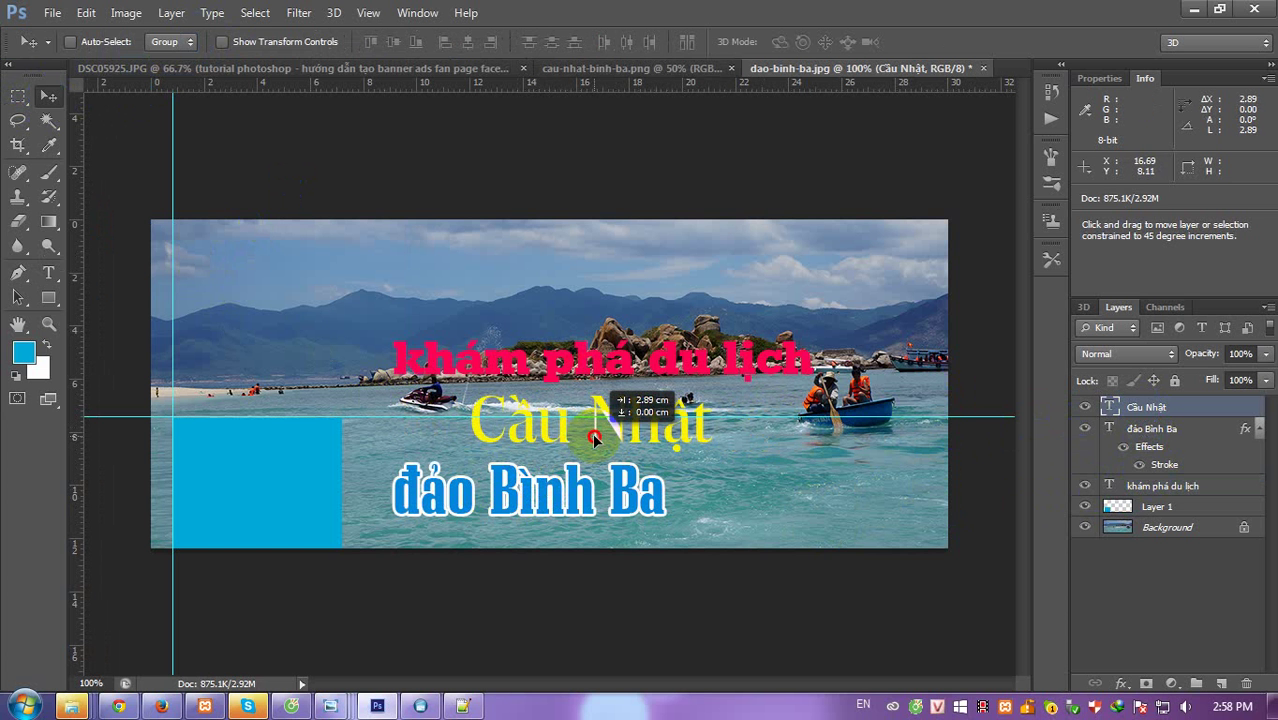
pyautogui.rightClick(565, 497)
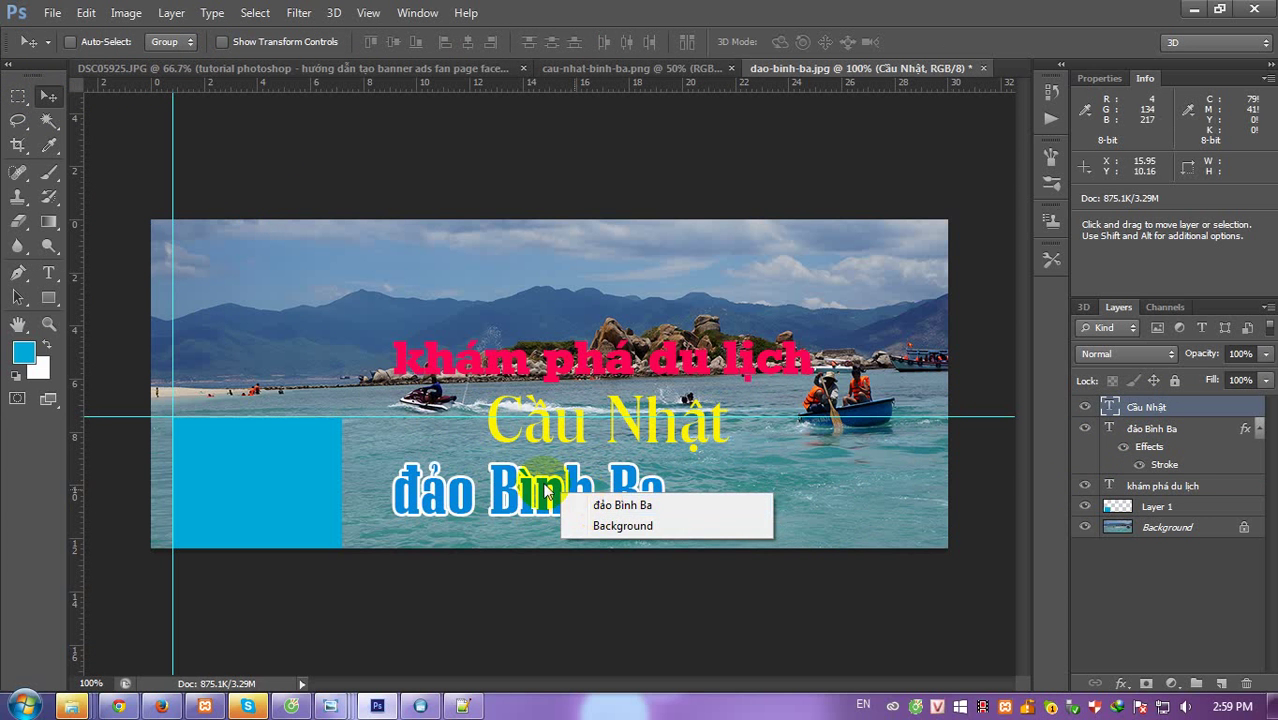
pyautogui.click(530, 487)
pyautogui.rightClick(540, 500)
pyautogui.click(562, 509)
pyautogui.moveTo(562, 509); pyautogui.dragTo(655, 495)
# Centre-align the three title lines and hide the blue rectangle layer.
pyautogui.click(1140, 407)
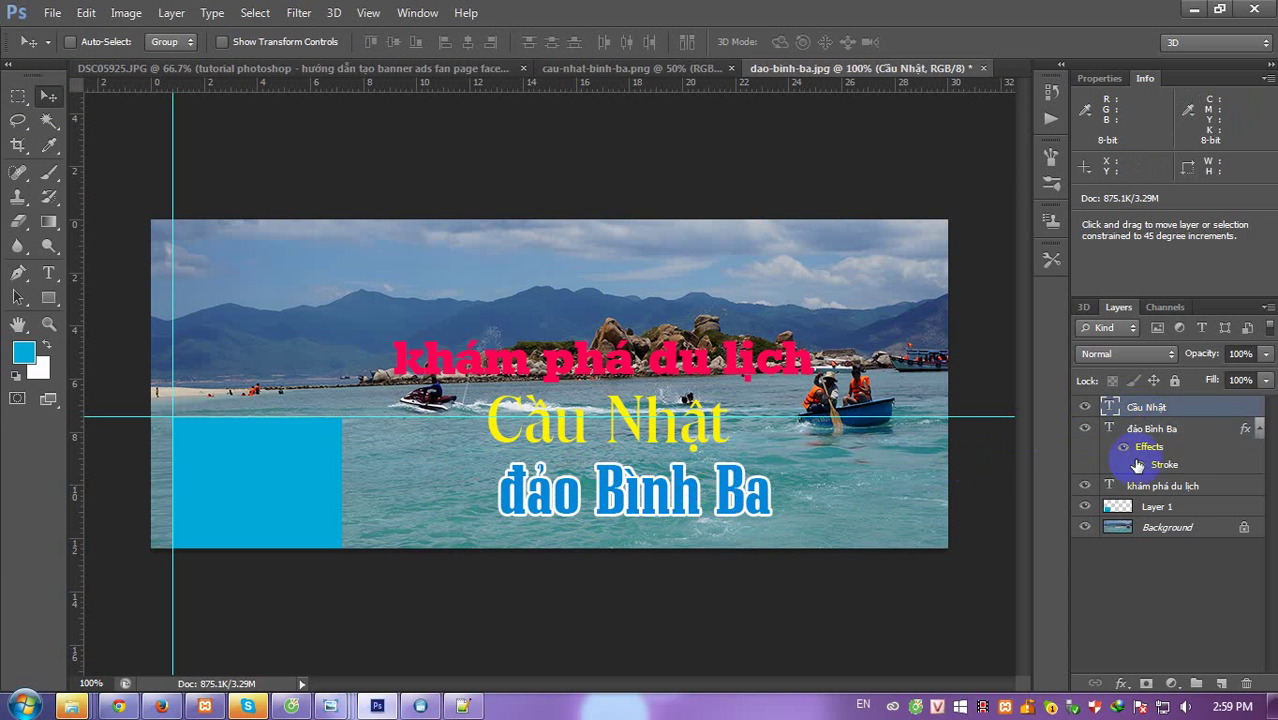
pyautogui.keyDown('shift'); pyautogui.click(1143, 487); pyautogui.keyUp('shift')
pyautogui.click(467, 41)
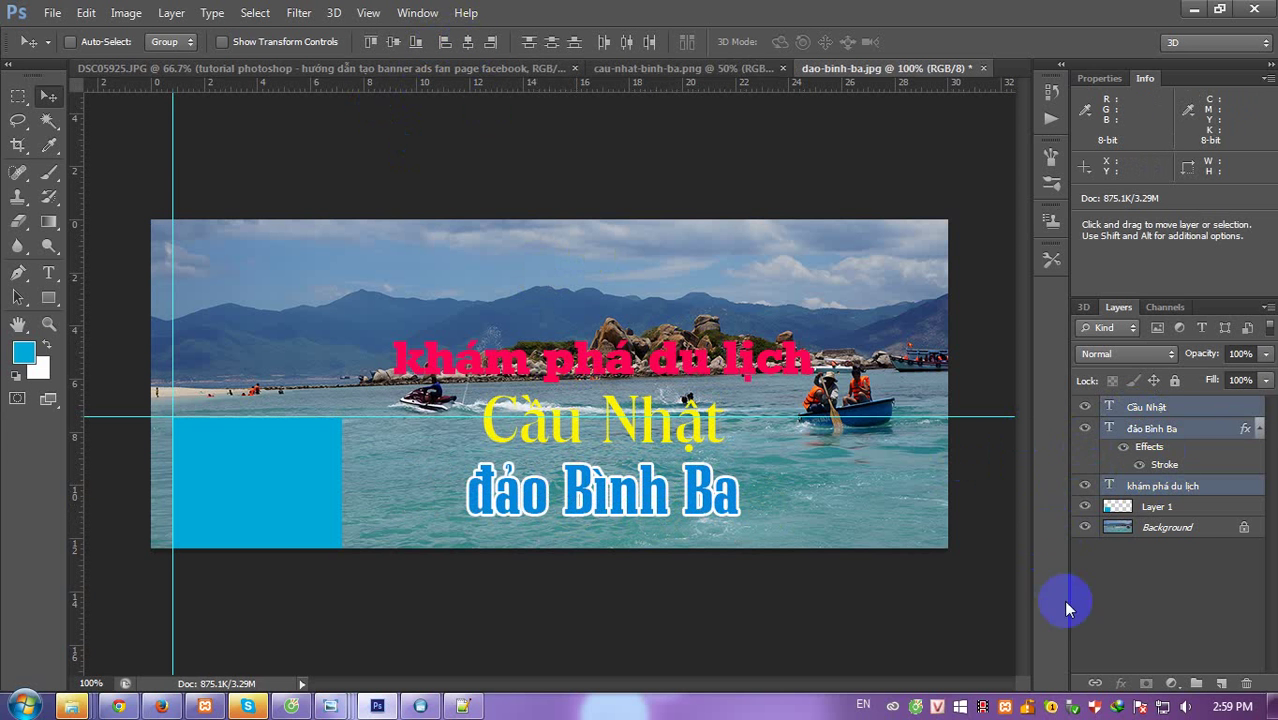
pyautogui.click(1085, 506)
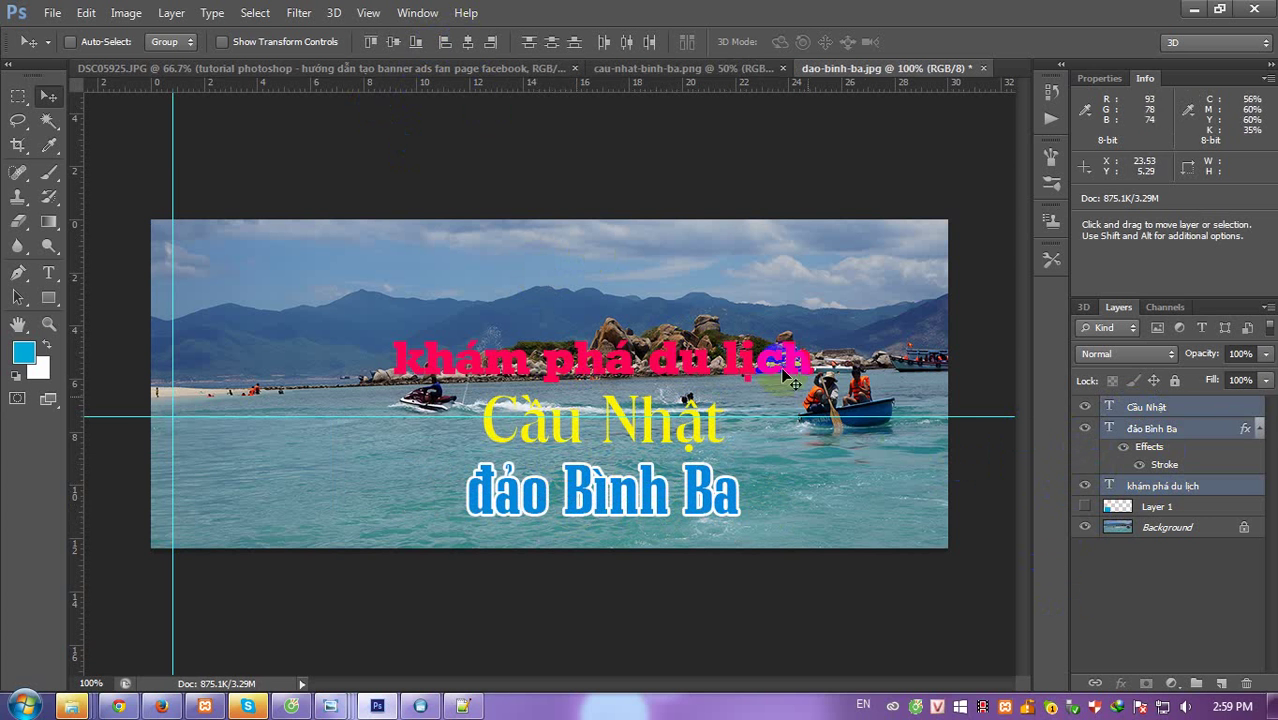
pyautogui.click(1153, 511)
pyautogui.click(1218, 684)
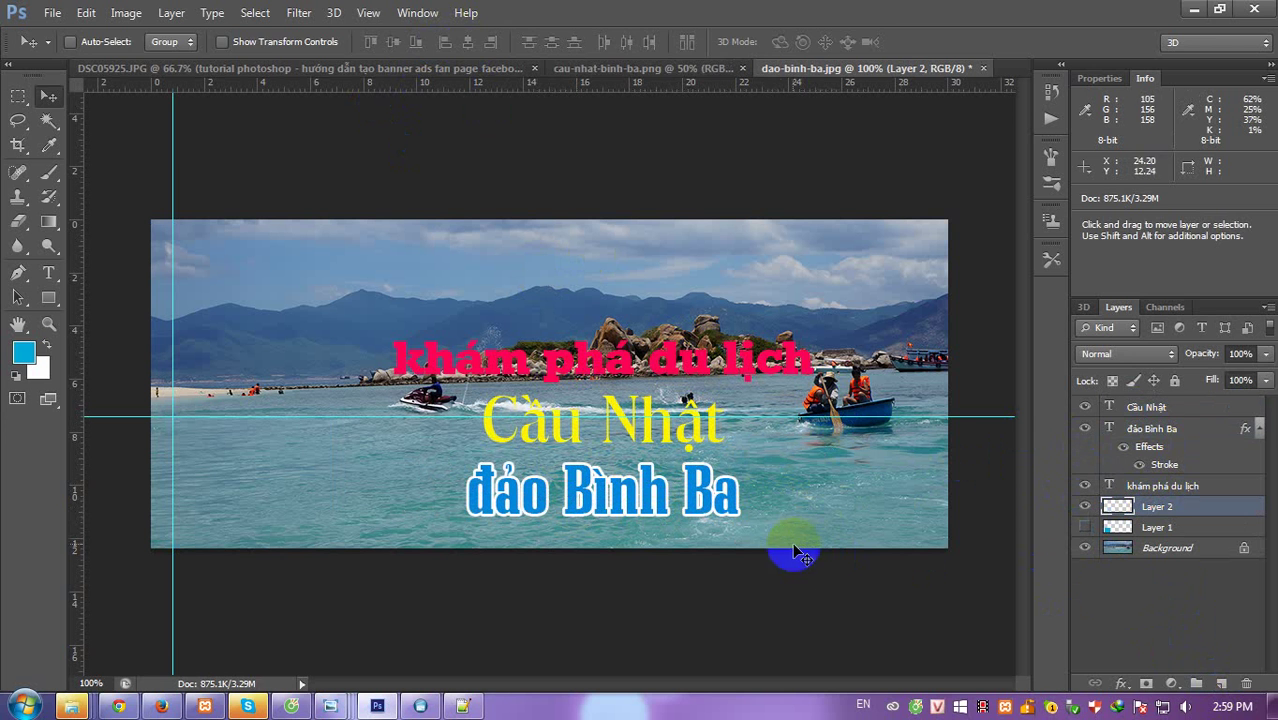
pyautogui.press('t')
pyautogui.click(779, 533)
pyautogui.write('http:')
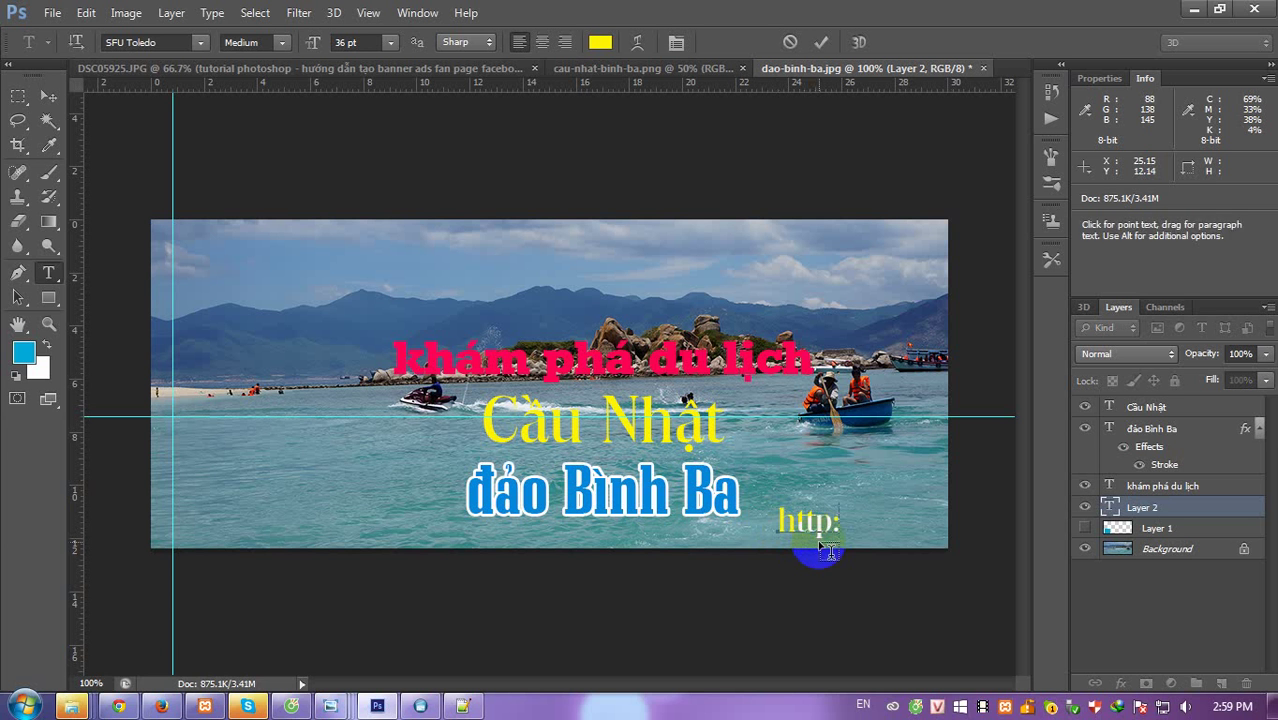
pyautogui.write('//')
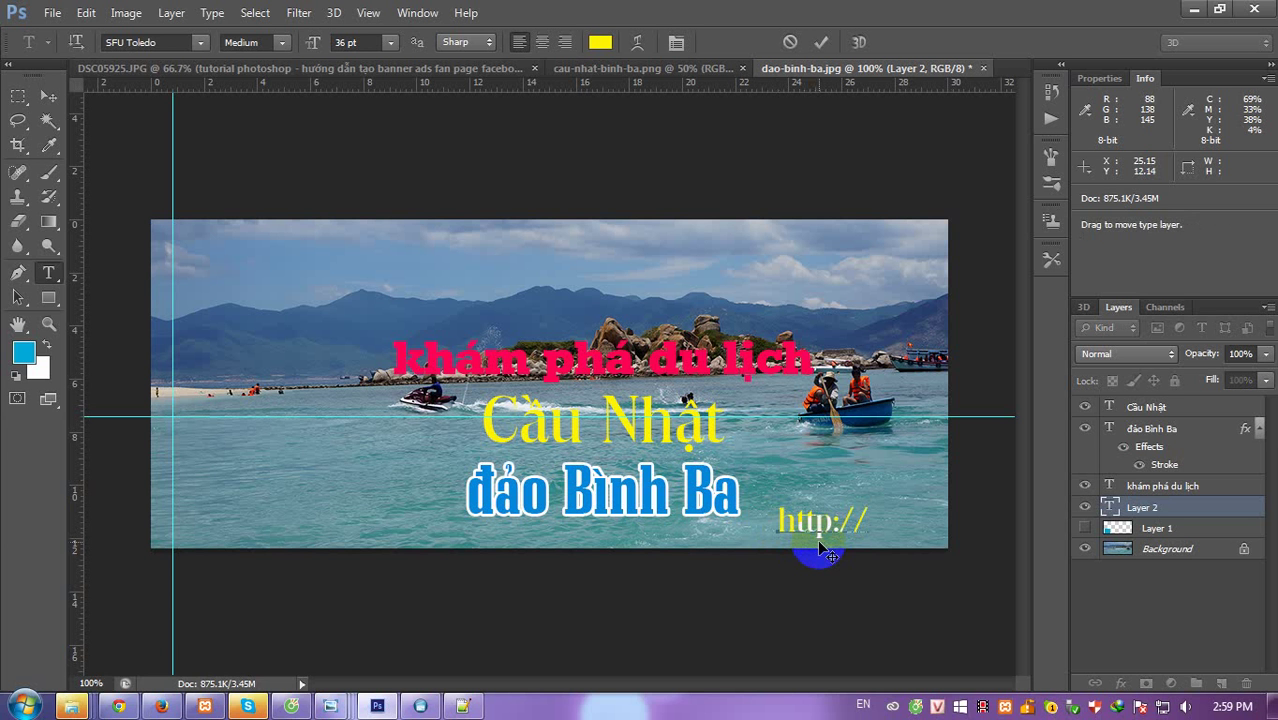
pyautogui.doubleClick(818, 548)
pyautogui.click(342, 42)
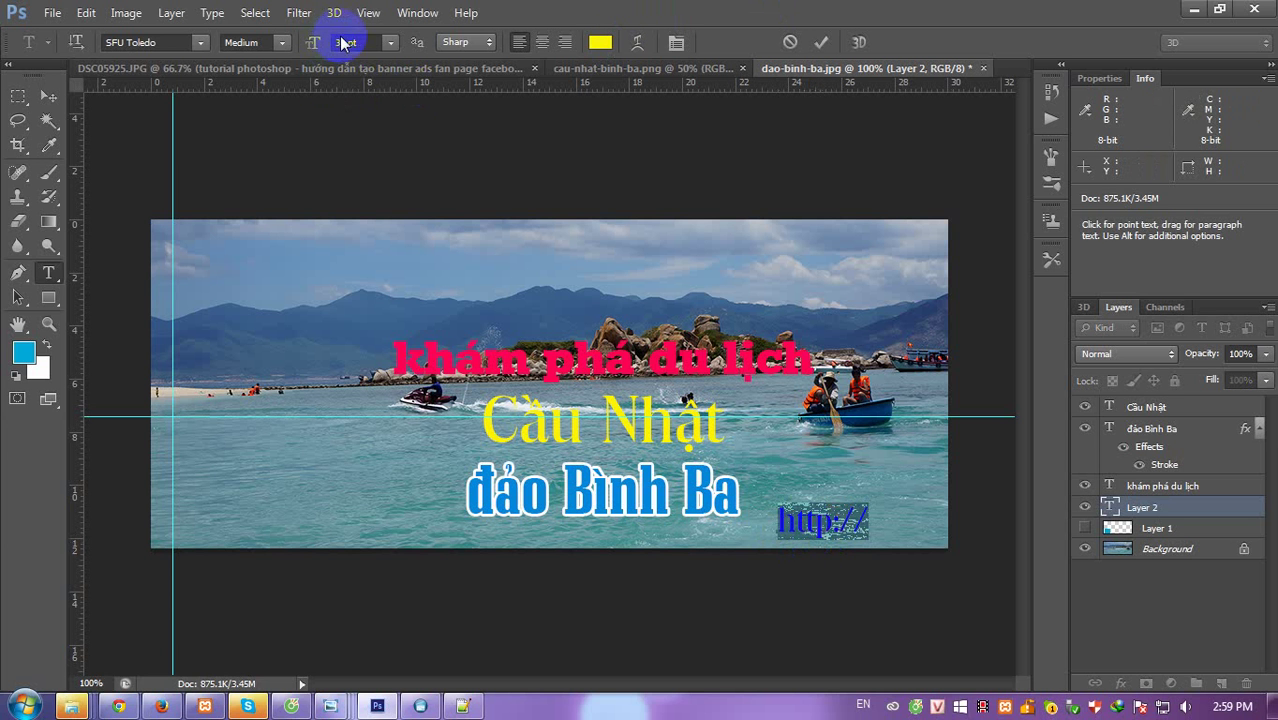
pyautogui.write('1')
pyautogui.press('Return')
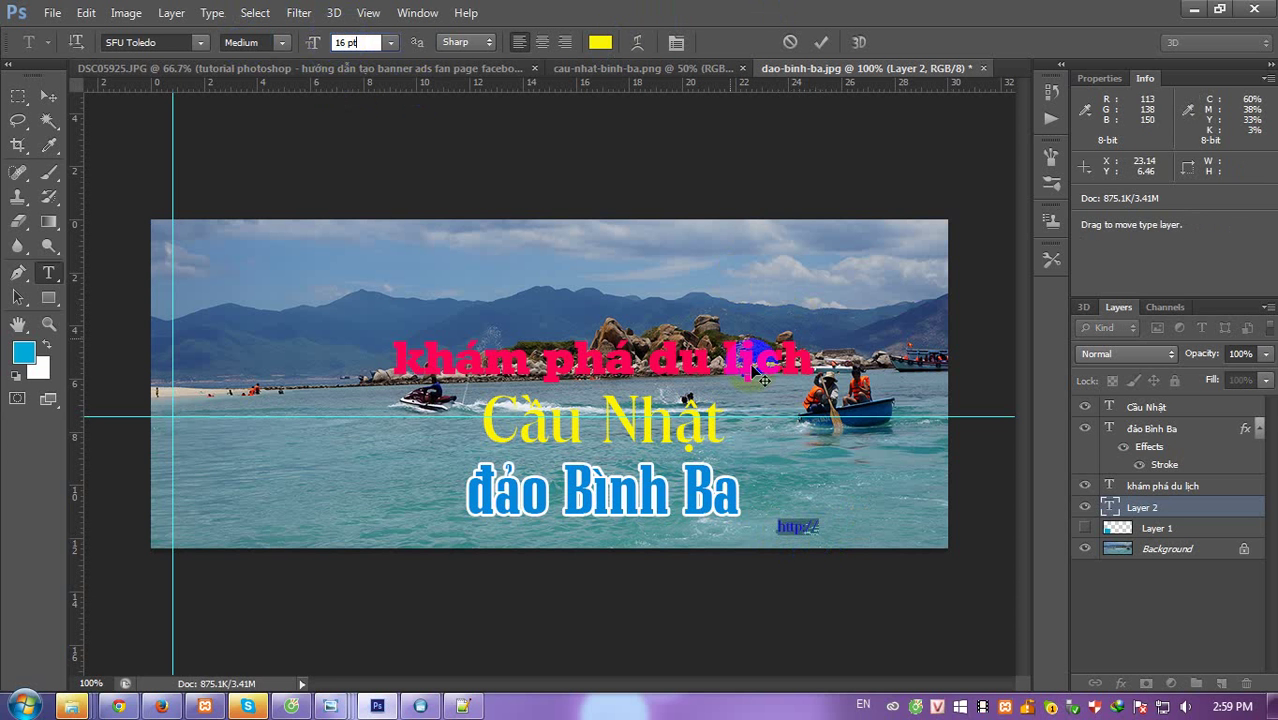
# Place the URL in the banner's lower-right corner and hide the guides.
pyautogui.click(816, 524)
pyautogui.write('caunhattourist.com')
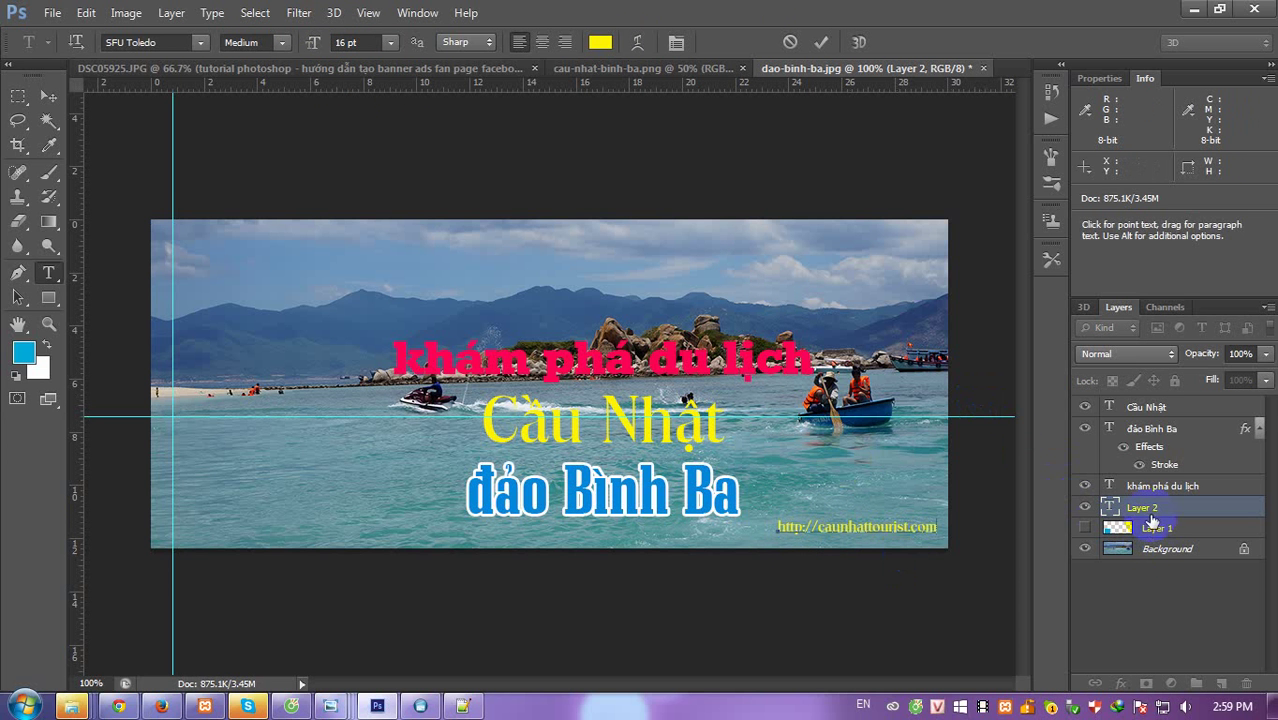
pyautogui.click(1140, 507)
pyautogui.press('v')
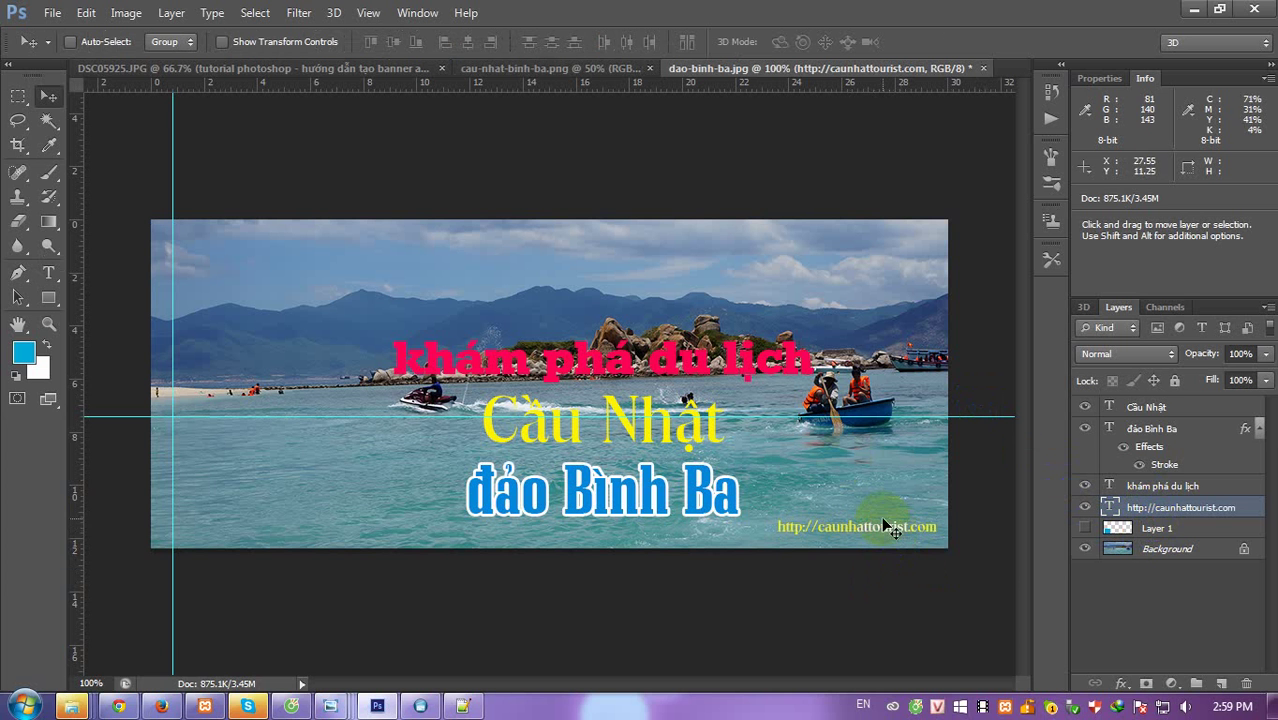
pyautogui.rightClick(873, 535)
pyautogui.rightClick(922, 570)
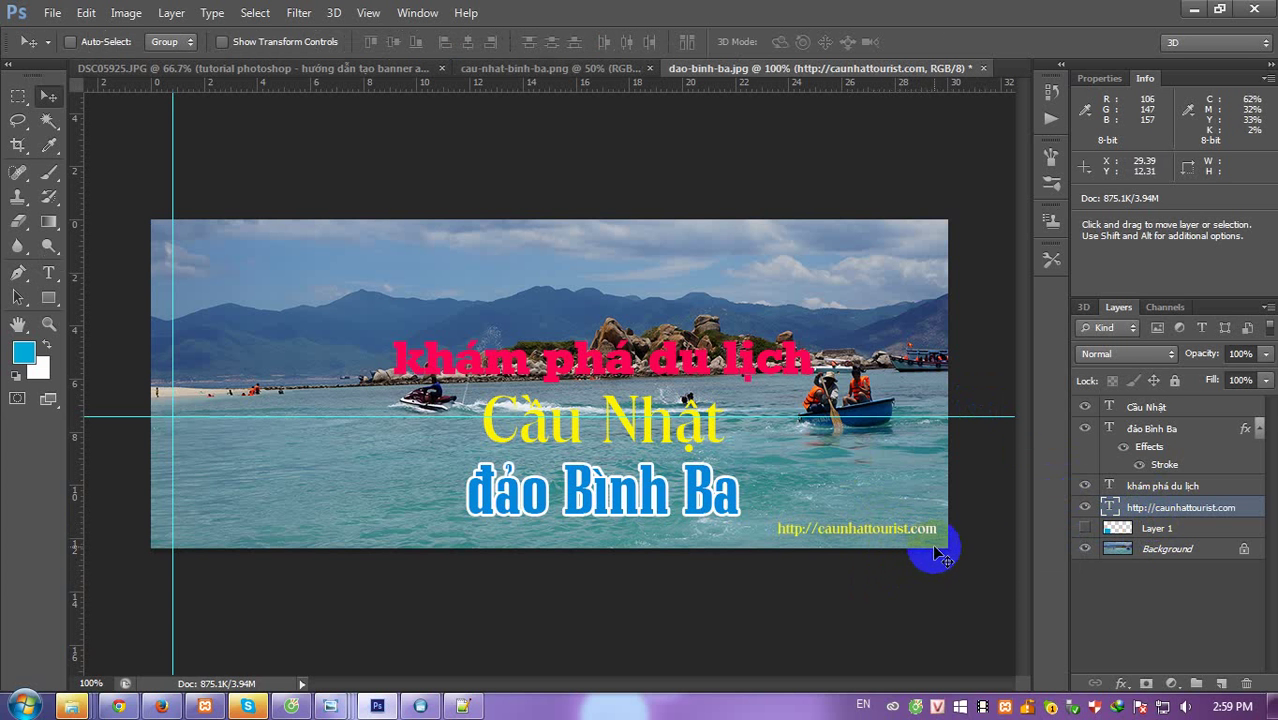
pyautogui.moveTo(688, 518); pyautogui.dragTo(688, 516)
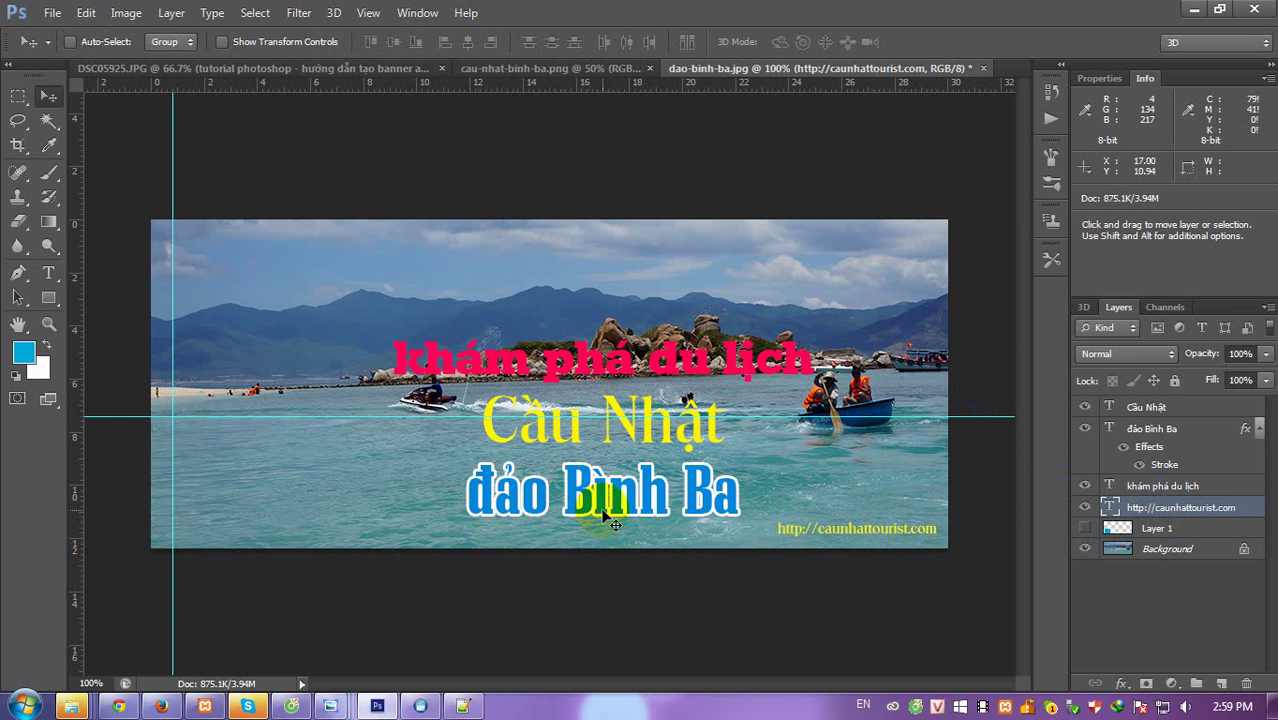
pyautogui.hotkey('ctrl', ';')
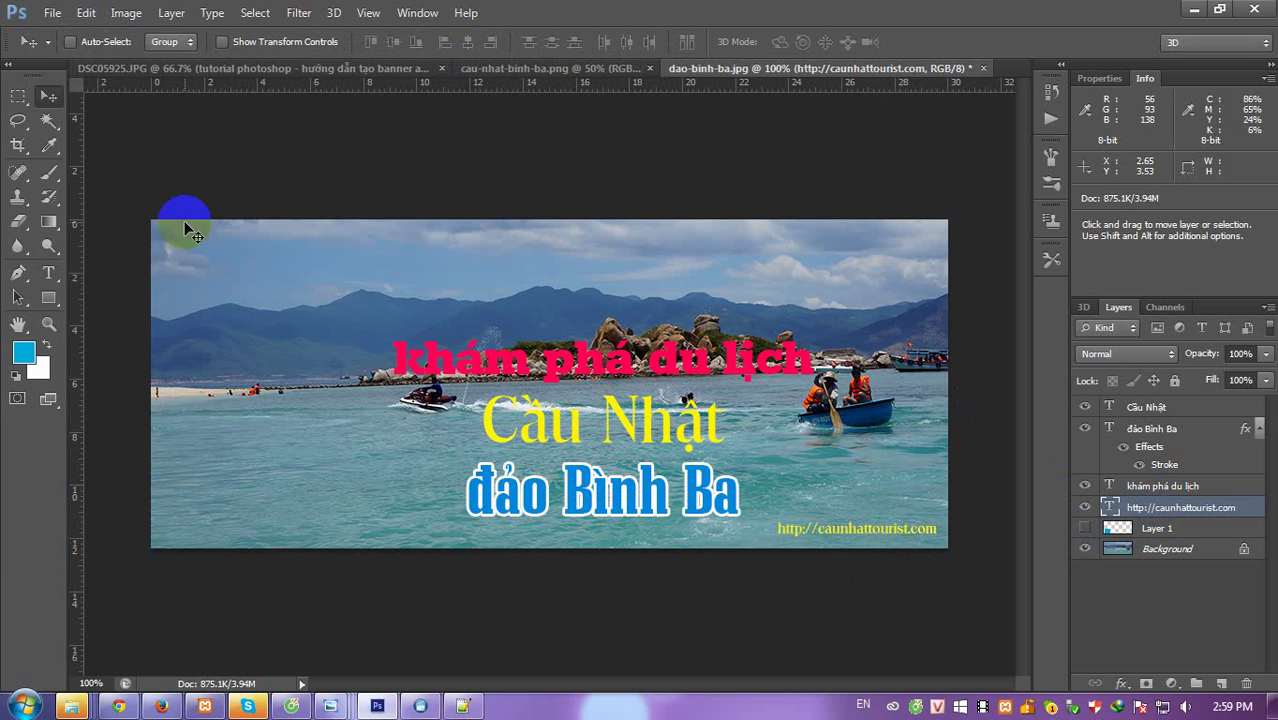
# Save a JPEG copy named fan-page-facebook-dao-binh-ba.jpg in the President folder.
pyautogui.click(52, 14)
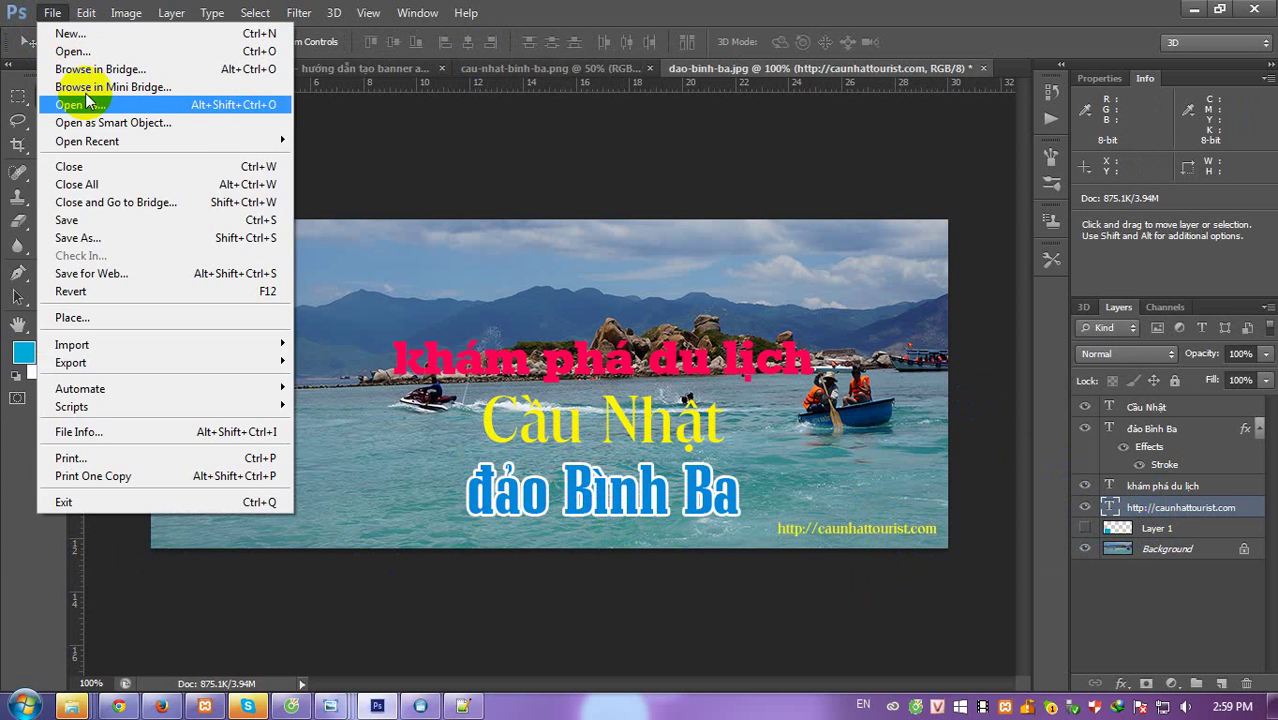
pyautogui.click(94, 246)
pyautogui.click(585, 450)
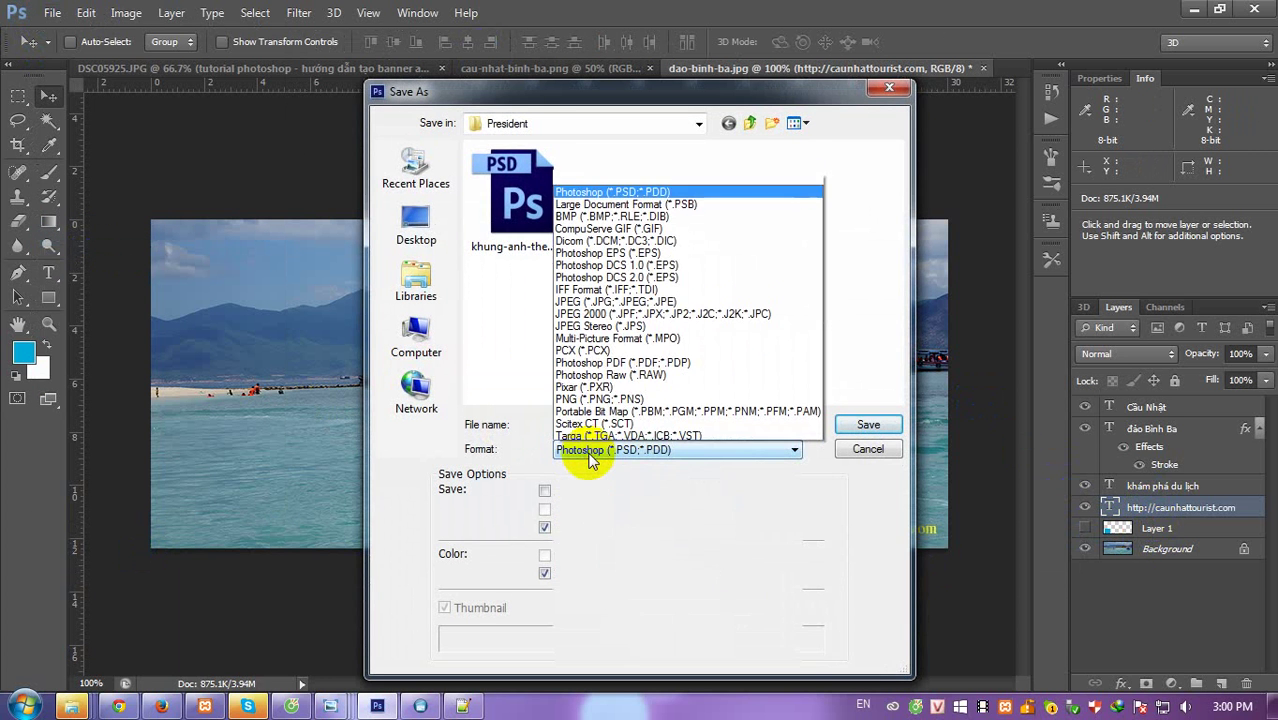
pyautogui.click(588, 287)
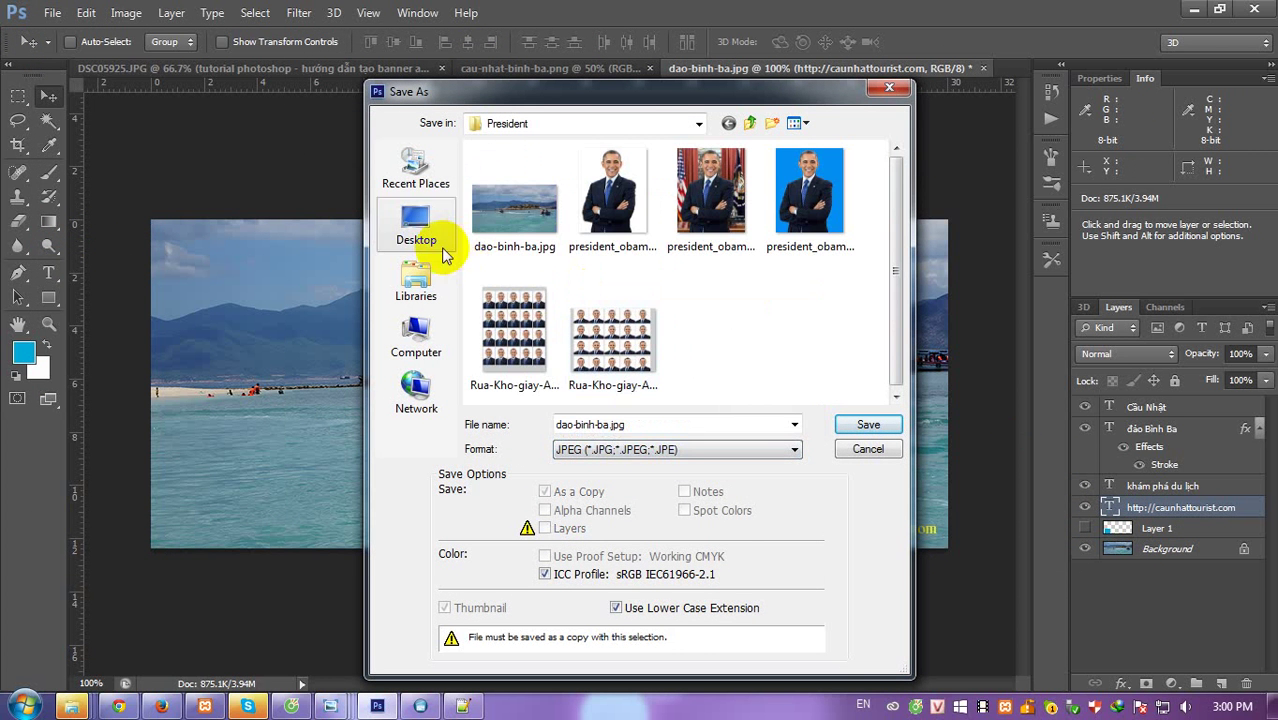
pyautogui.moveTo(620, 425); pyautogui.dragTo(548, 425)
pyautogui.click(548, 425)
pyautogui.write('fan-page-facebook')
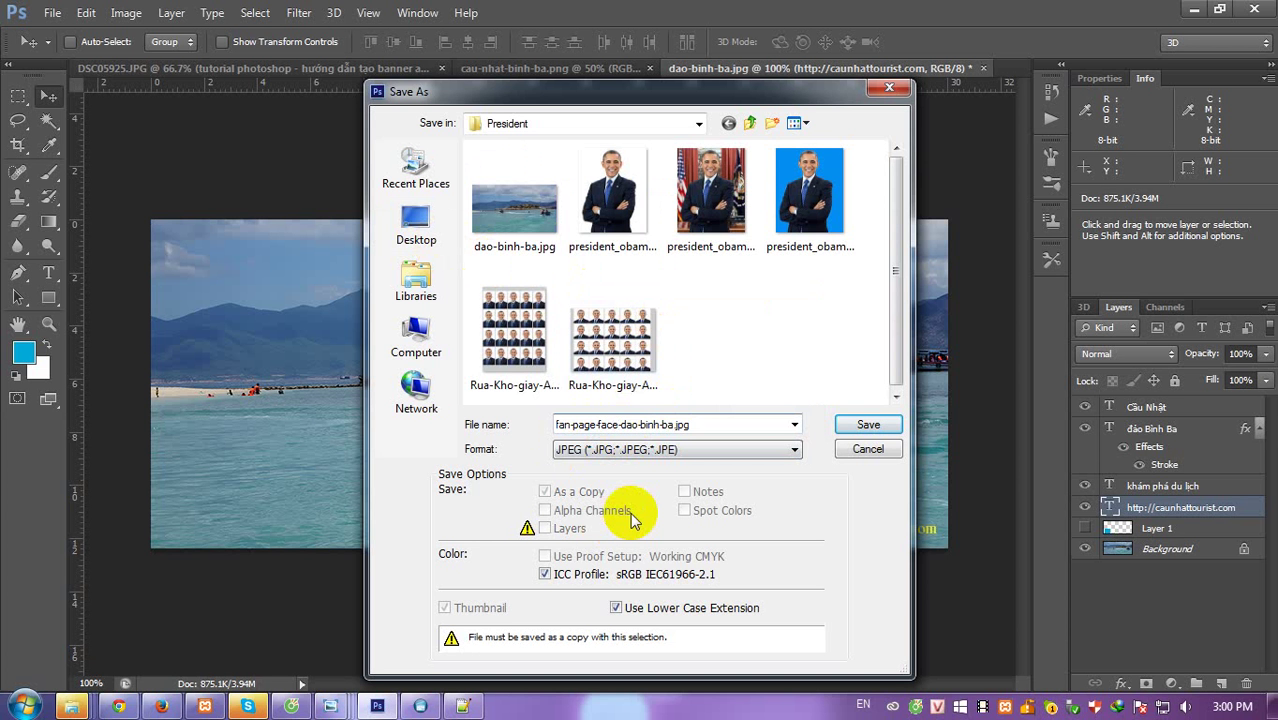
pyautogui.click(866, 424)
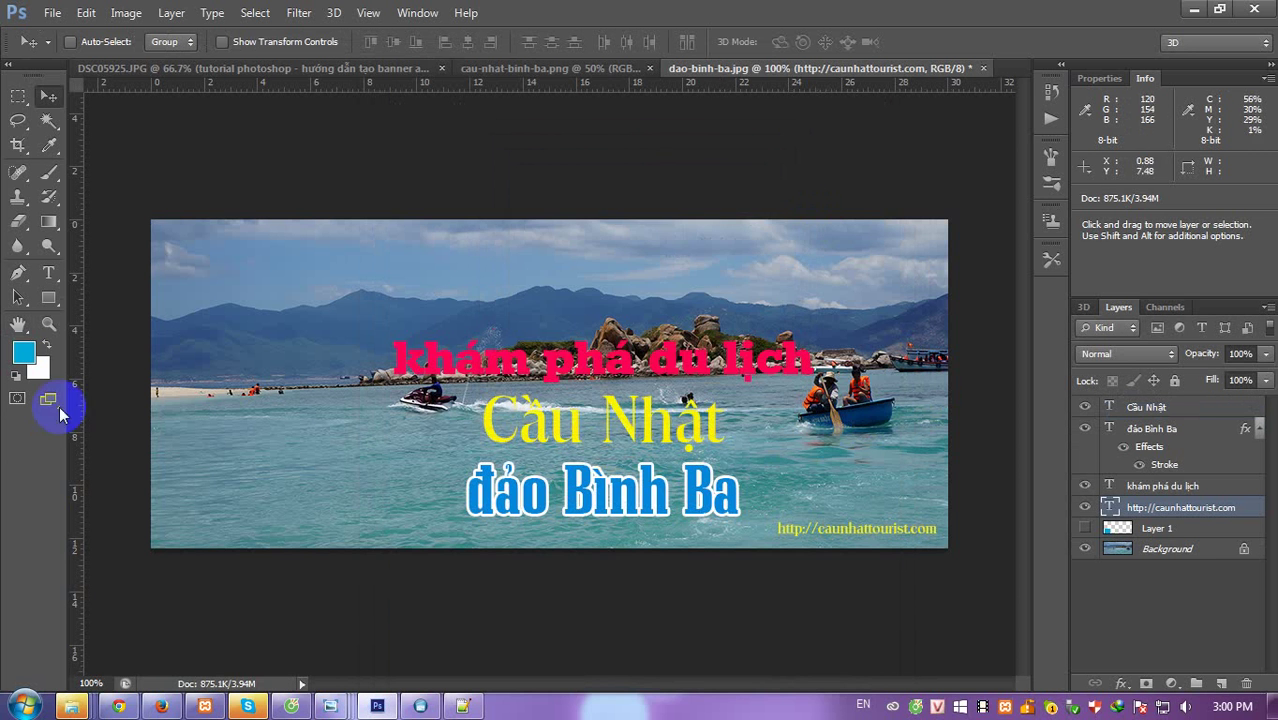
# Save the layered banner as dao-binh-ba.psd, keeping Maximize Compatibility.
pyautogui.hotkey('ctrl', 'shift', 's')
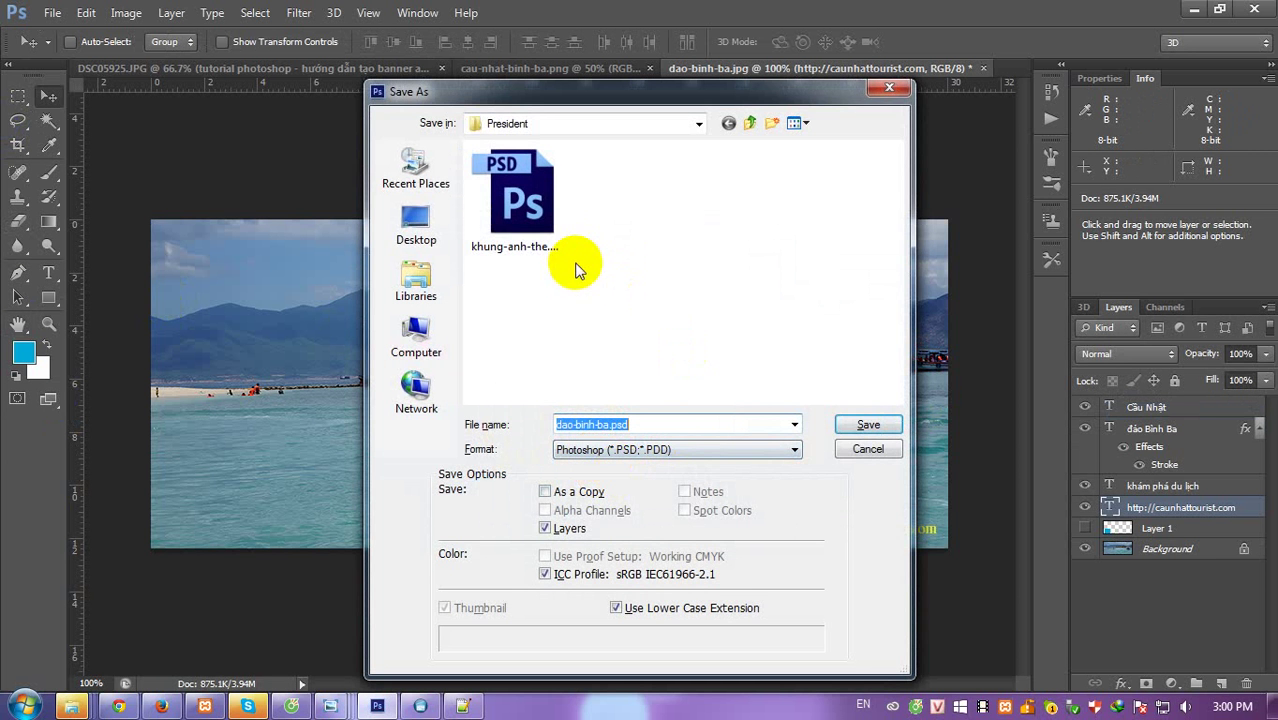
pyautogui.click(866, 426)
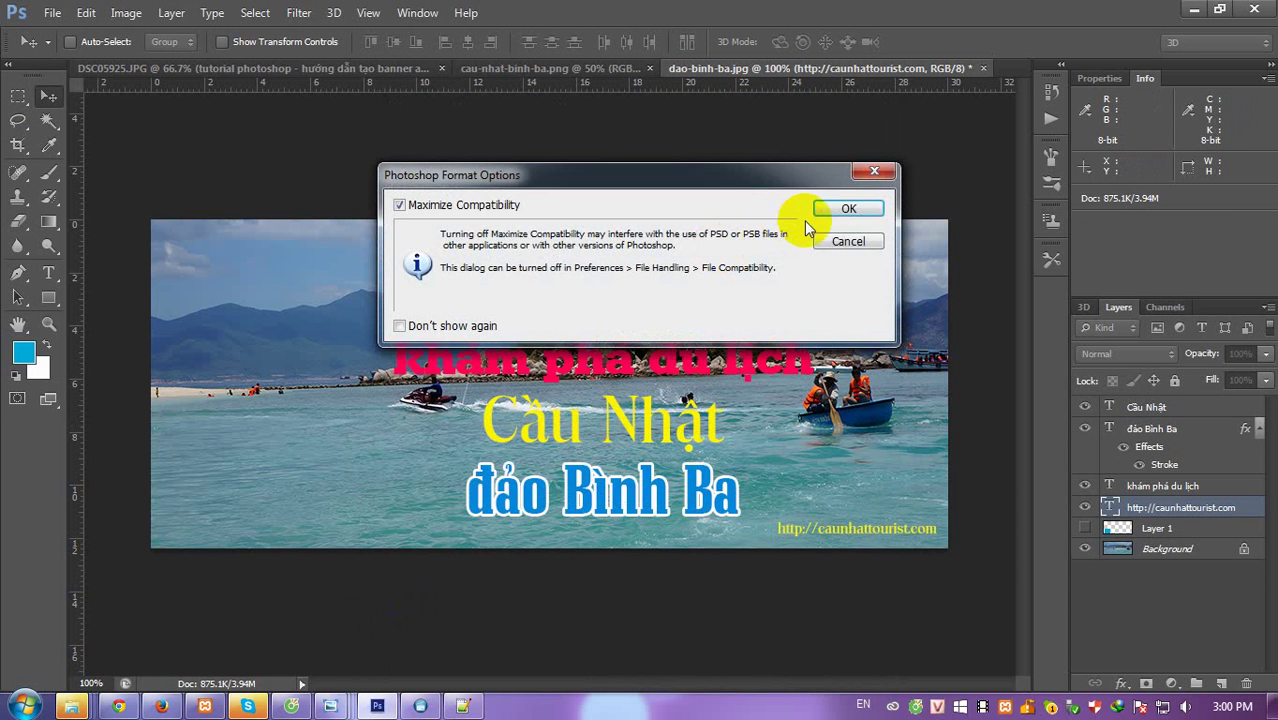
pyautogui.click(830, 207)
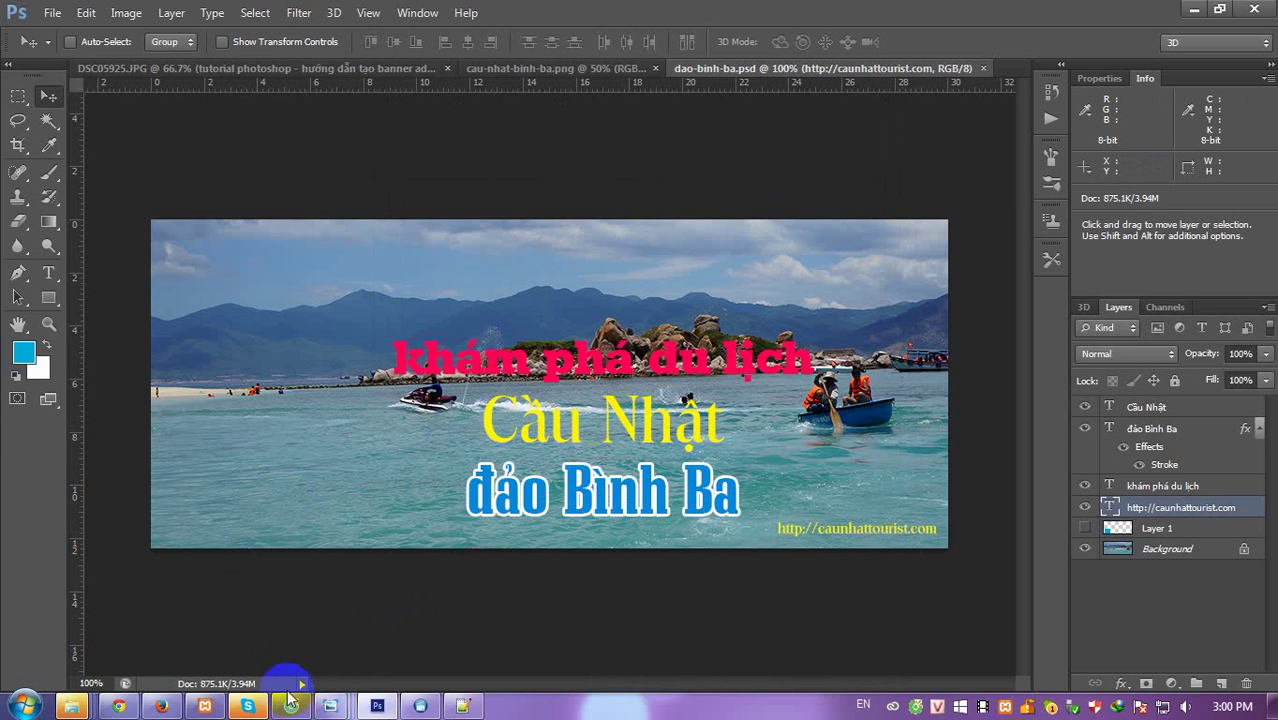
# In Chrome's Facebook tab, close the chat and go to the Du lịch Cầu Nhật đảo Bình Ba page.
pyautogui.click(120, 708)
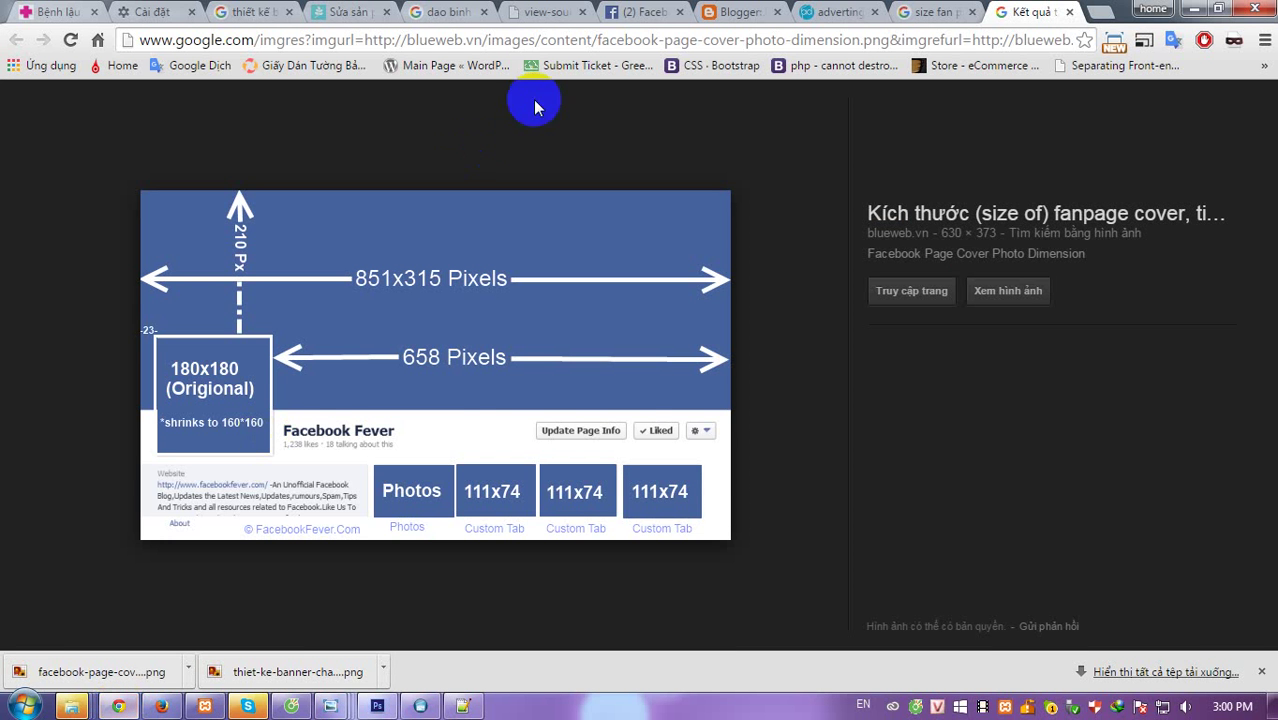
pyautogui.click(642, 13)
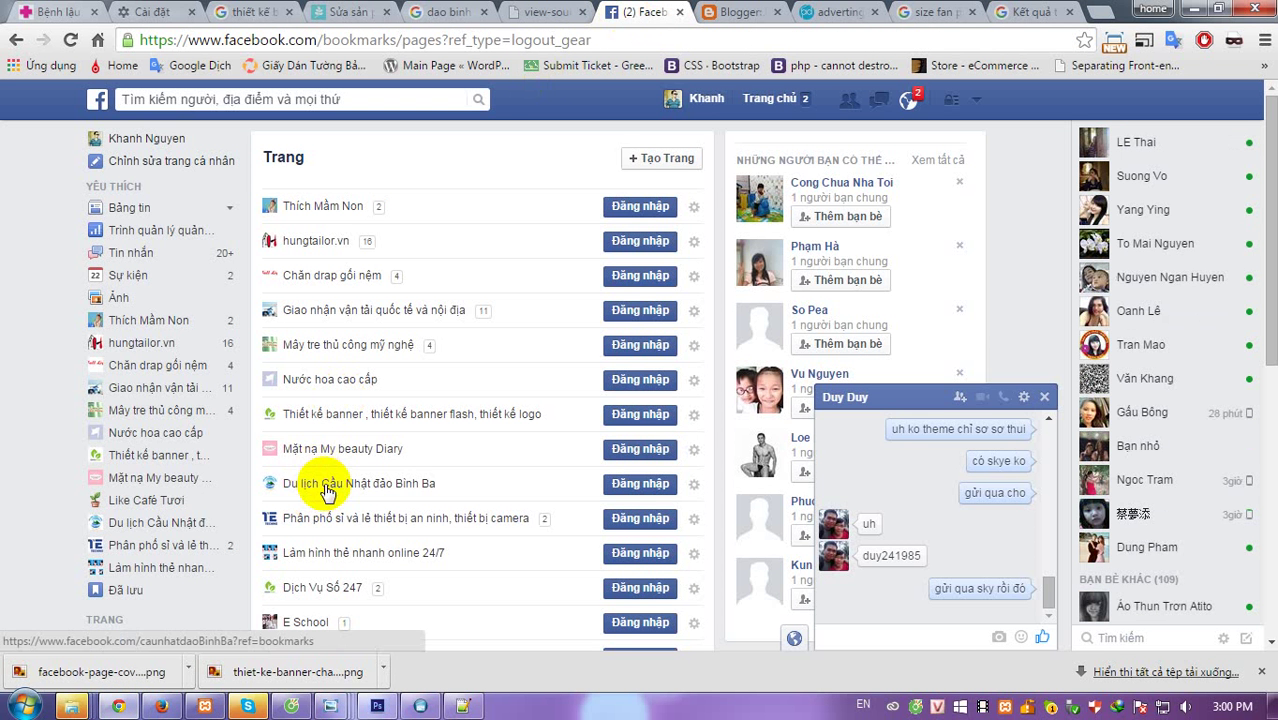
pyautogui.click(1044, 397)
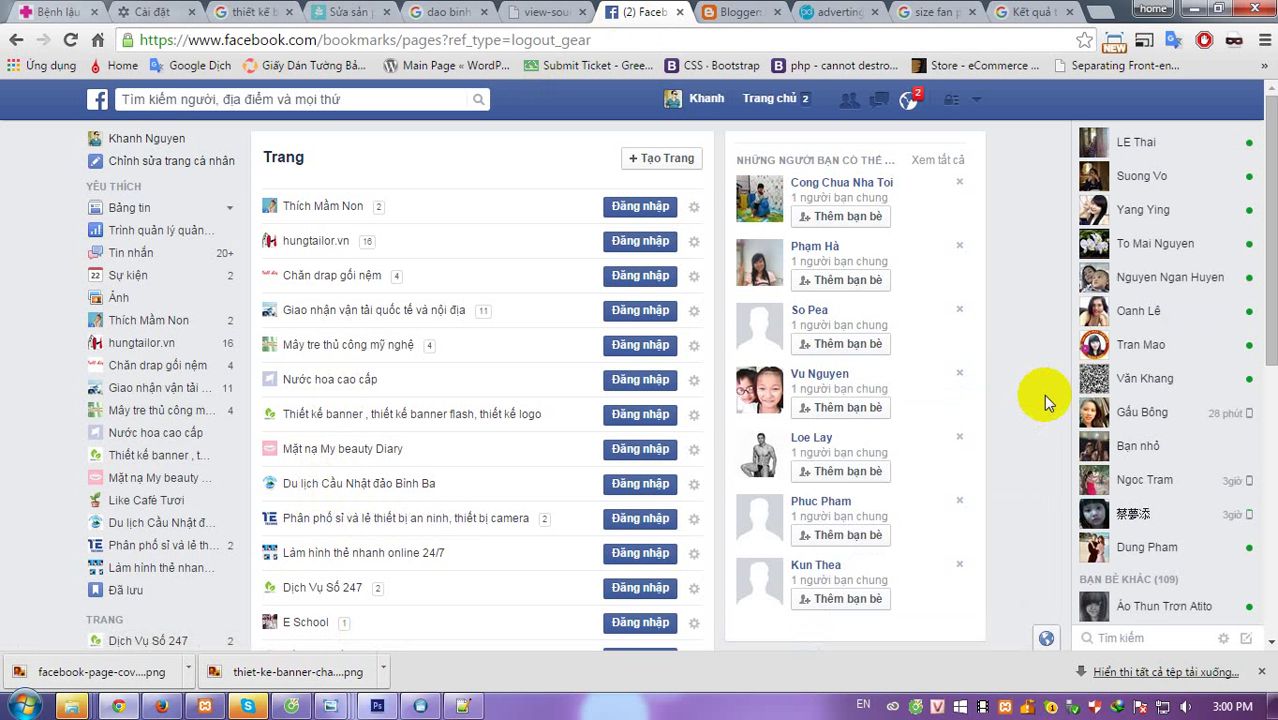
pyautogui.click(333, 490)
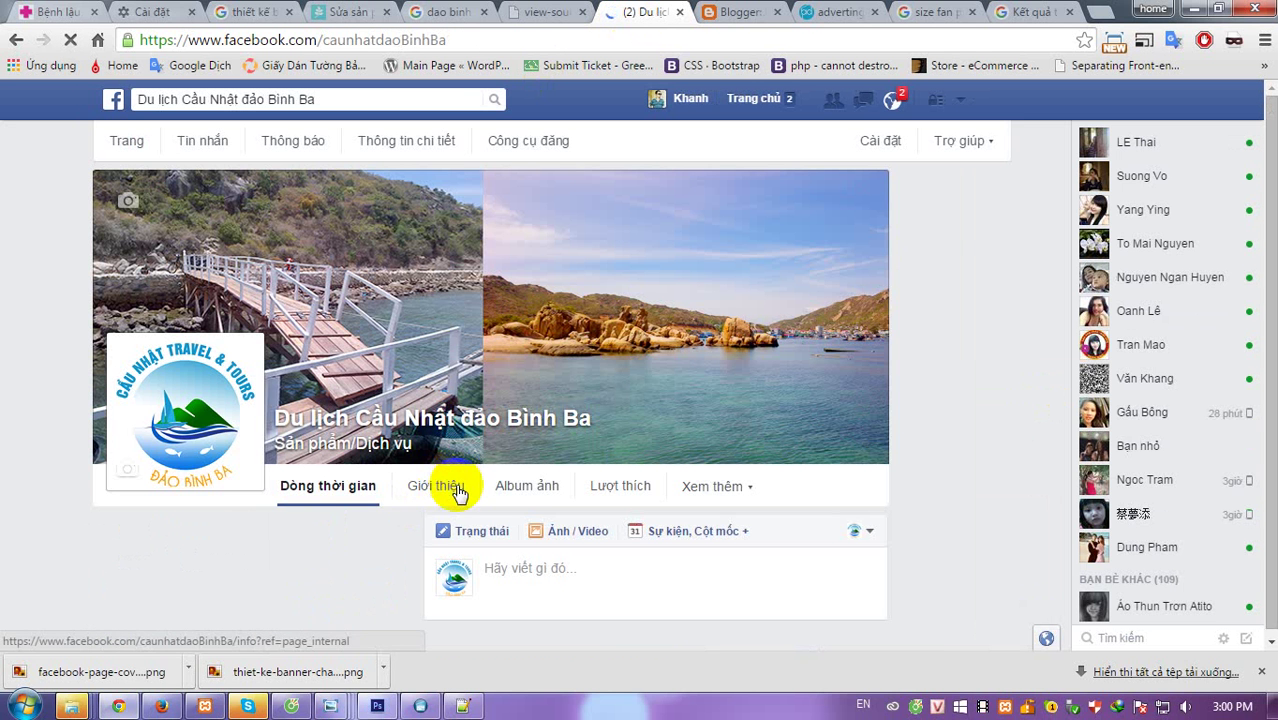
# Write the Notepad++ note 'Cuối cùng: Thay đổi background ảnh đại diện Fan Page Facebook', then return to Facebook.
pyautogui.moveTo(462, 707)
pyautogui.click(512, 660)
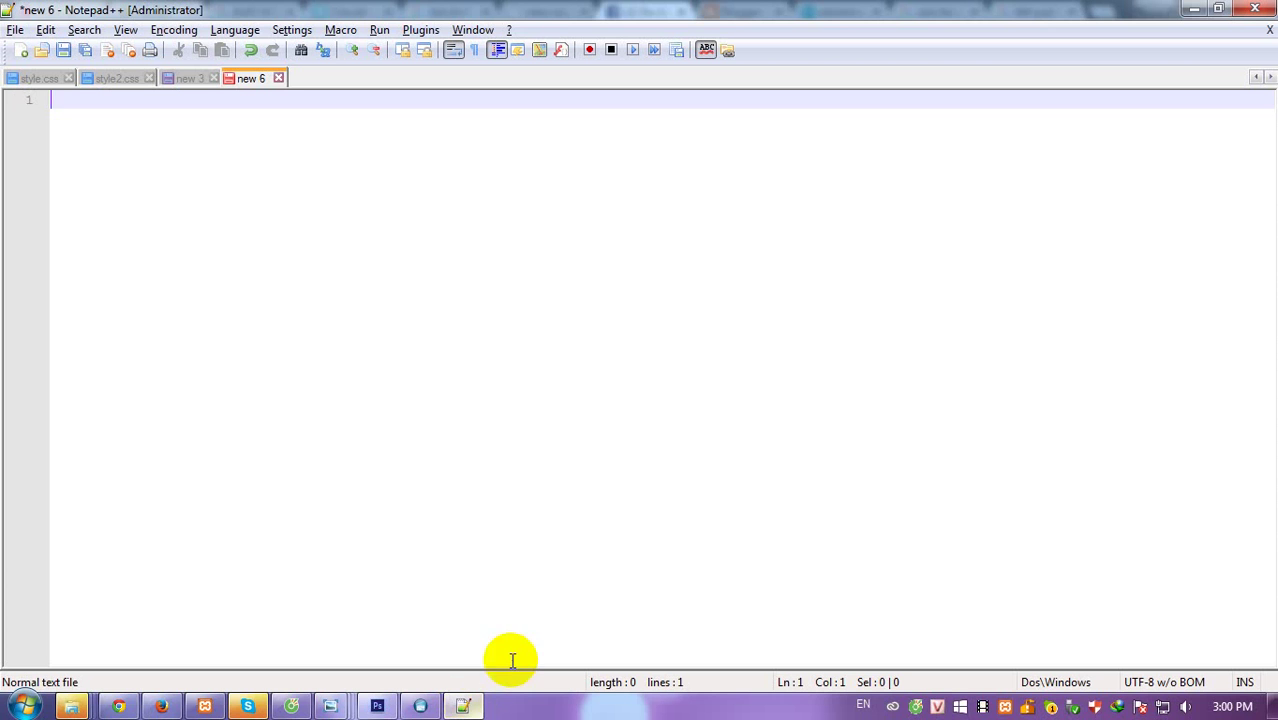
pyautogui.click(1218, 9)
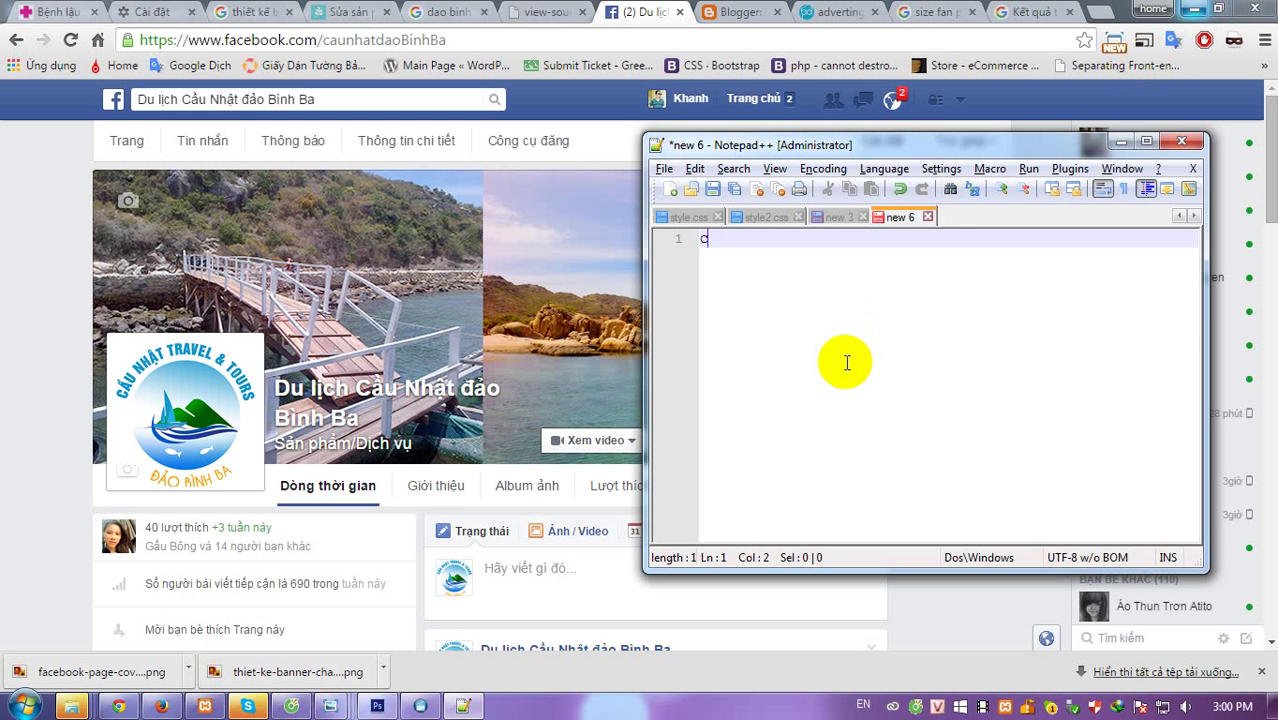
pyautogui.write('cùng:')
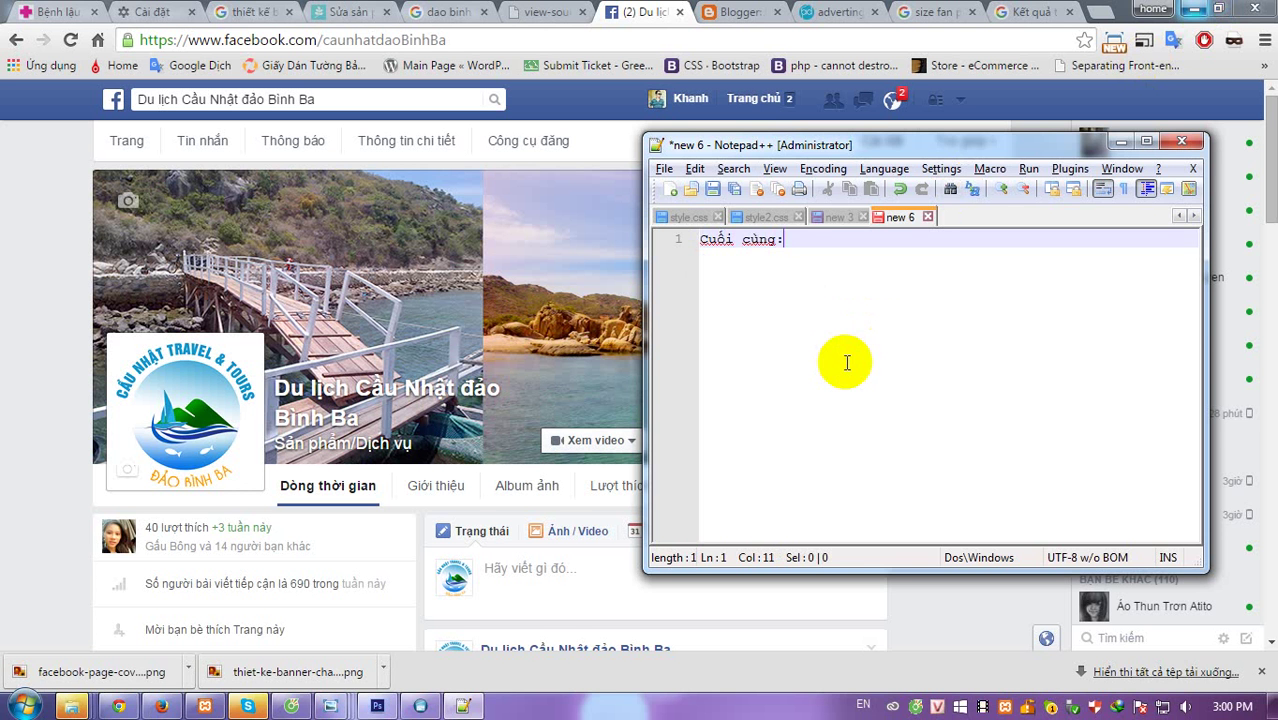
pyautogui.keyDown('ctrl'); pyautogui.scroll(1, 846, 363); pyautogui.keyUp('ctrl')
pyautogui.keyDown('ctrl'); pyautogui.scroll(1, 858, 376); pyautogui.keyUp('ctrl')
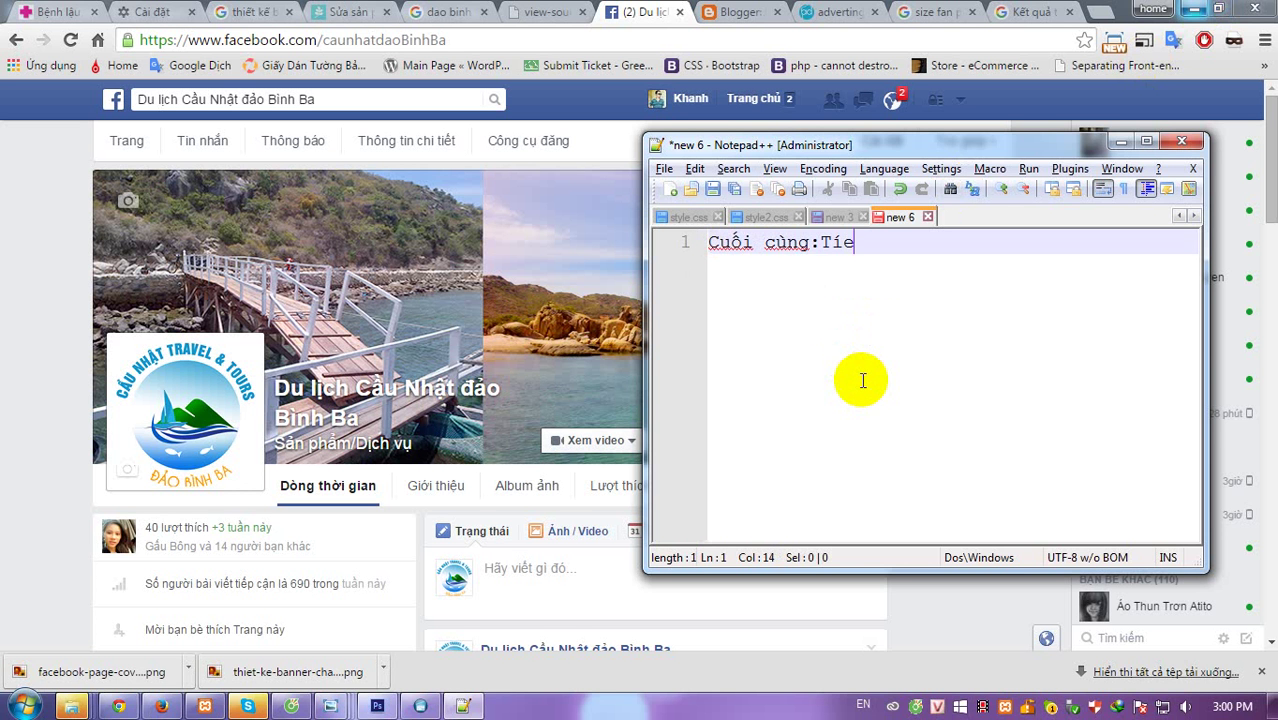
pyautogui.press('BackSpace')
pyautogui.press('BackSpace')
pyautogui.press('Return')
pyautogui.write('Thay đỏi')
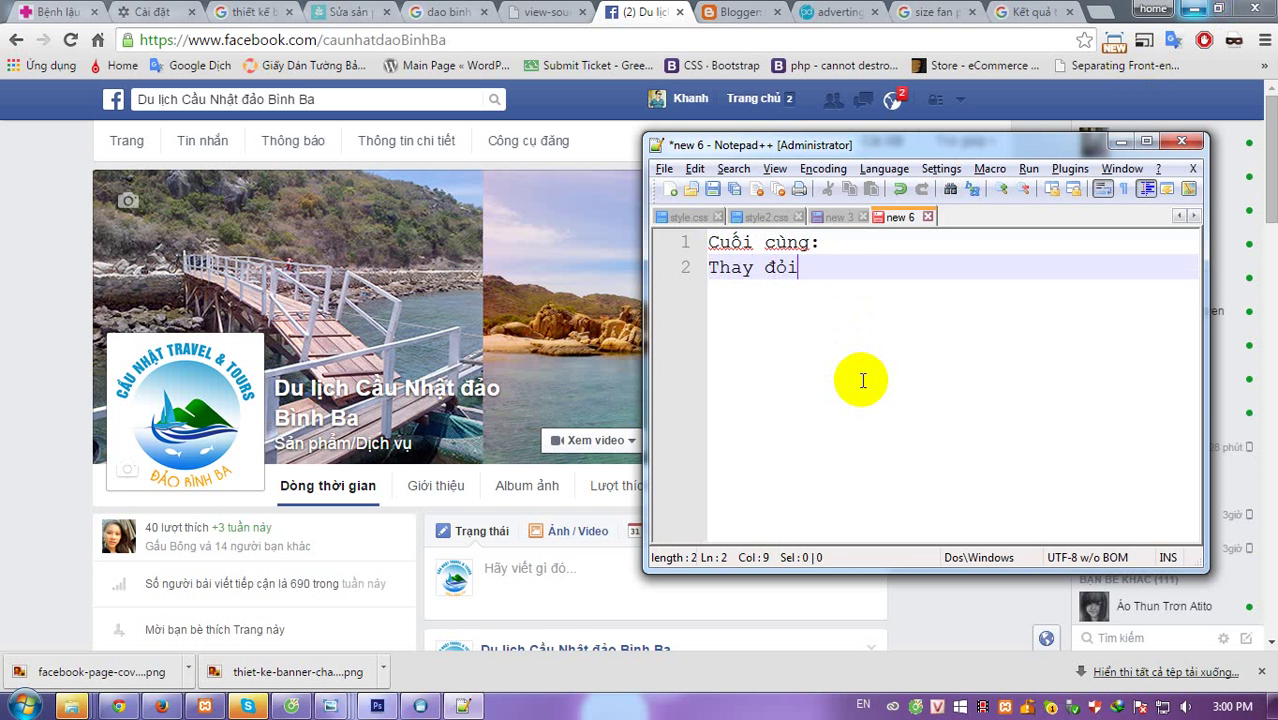
pyautogui.write('o ')
pyautogui.write('ack')
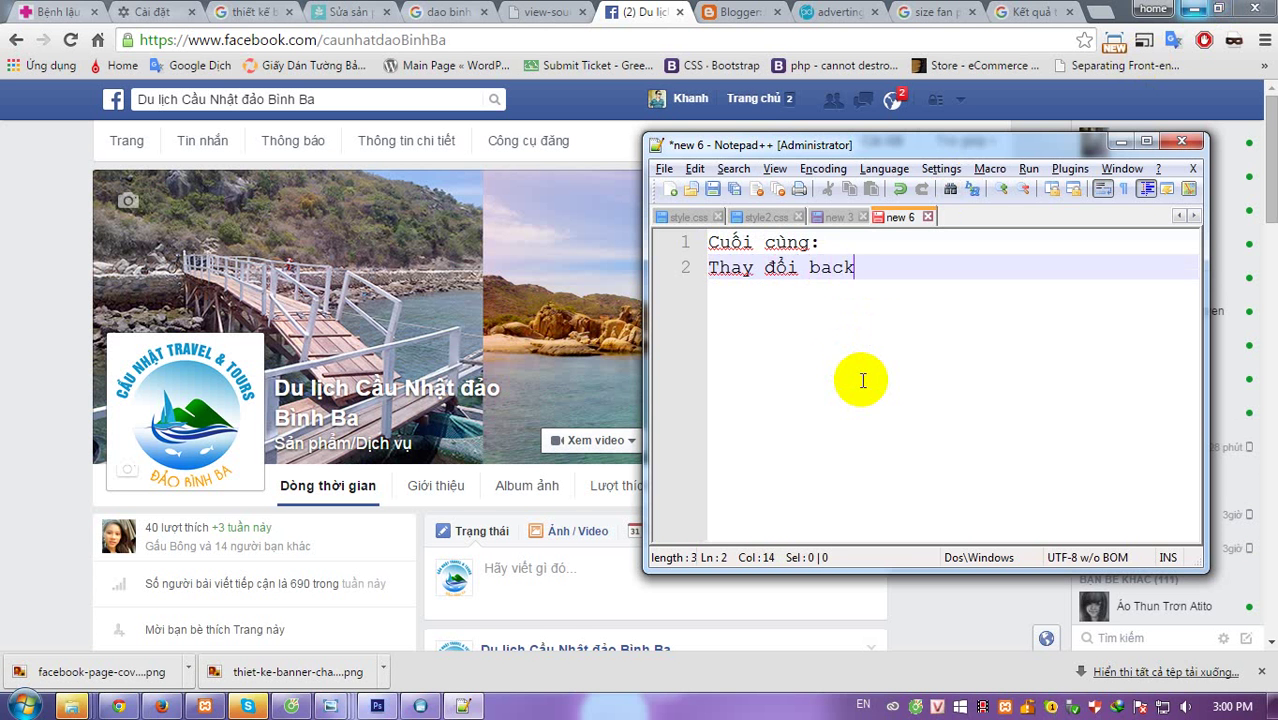
pyautogui.write('gor')
pyautogui.press('BackSpace')
pyautogui.press('BackSpace')
pyautogui.write('r')
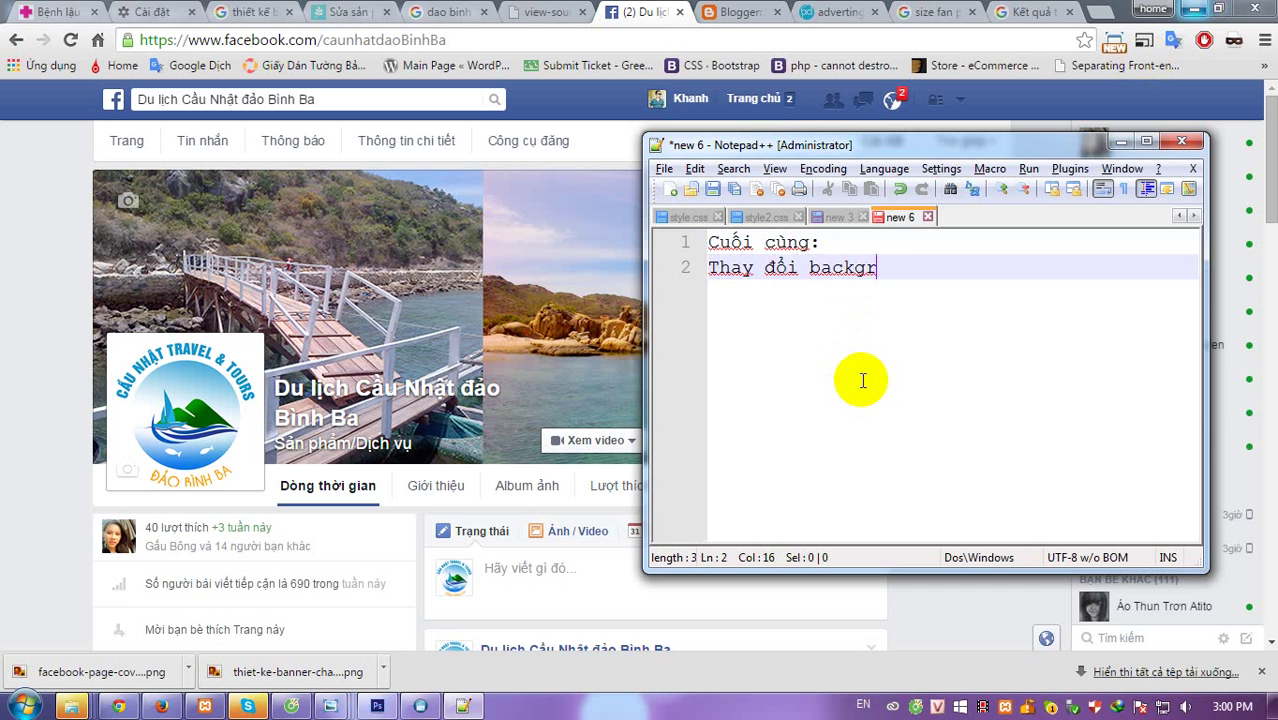
pyautogui.write('ound ảnh đi')
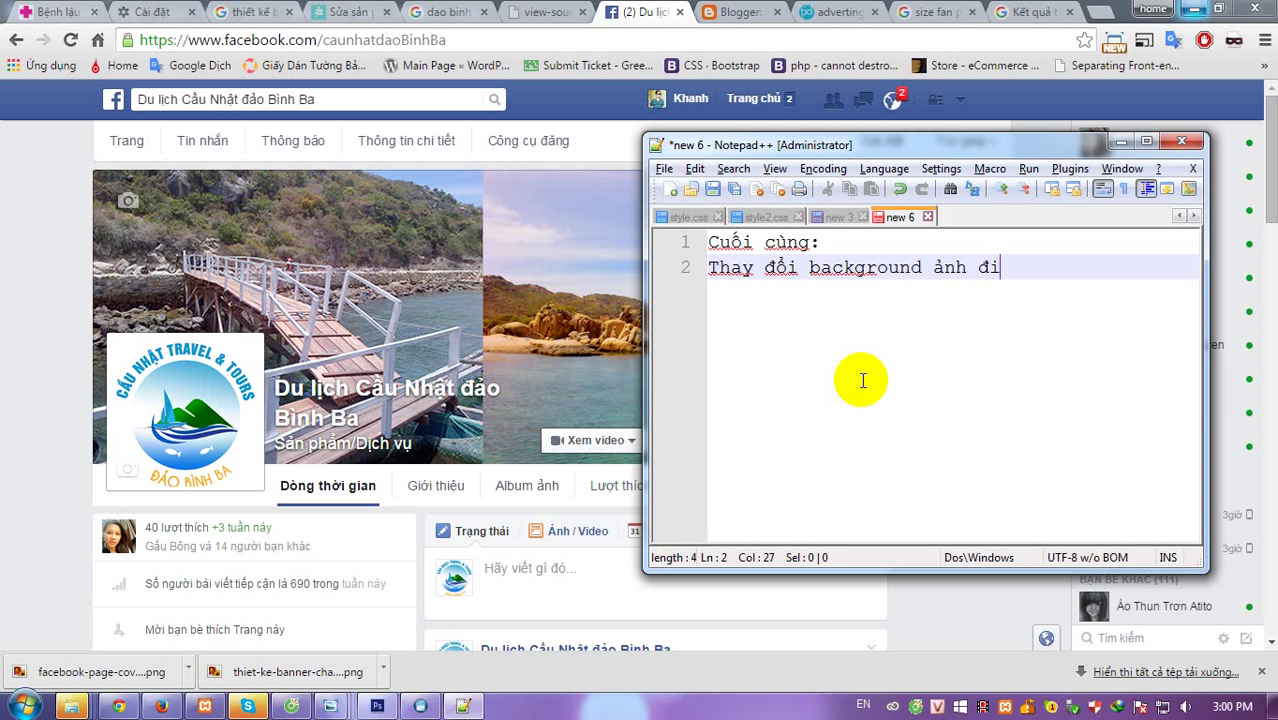
pyautogui.write('đie')
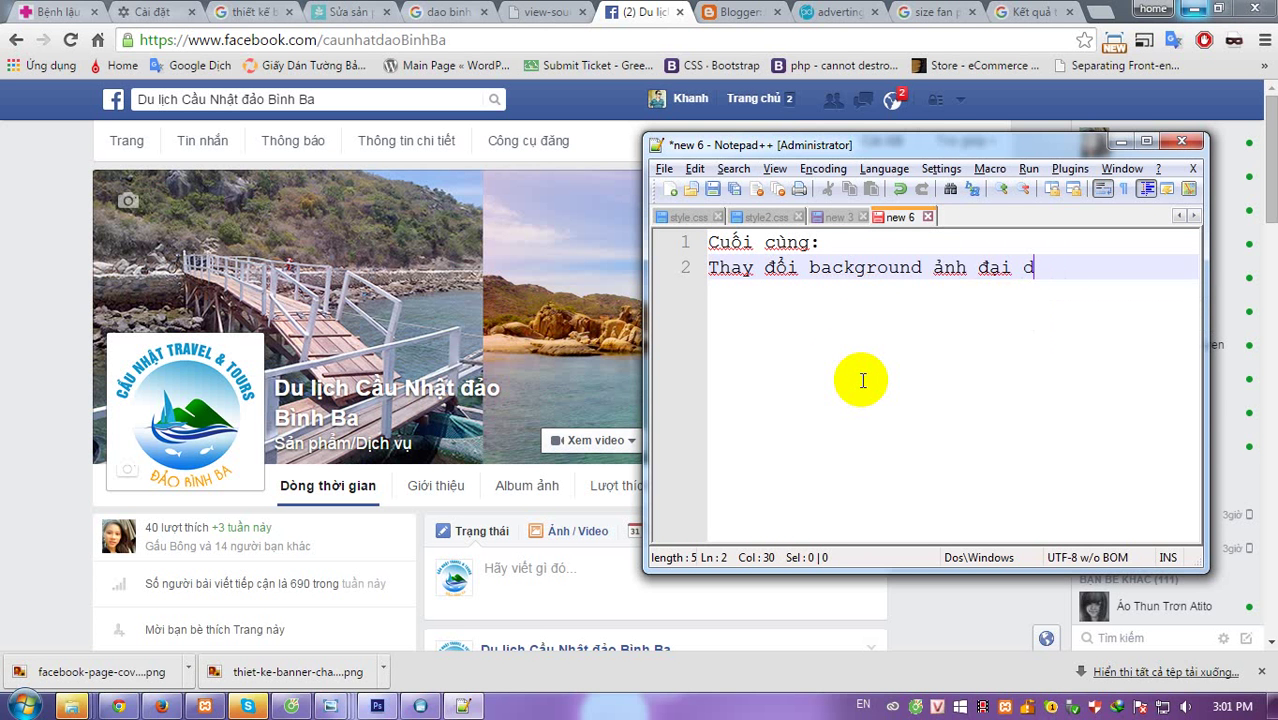
pyautogui.write('iện Fan Page')
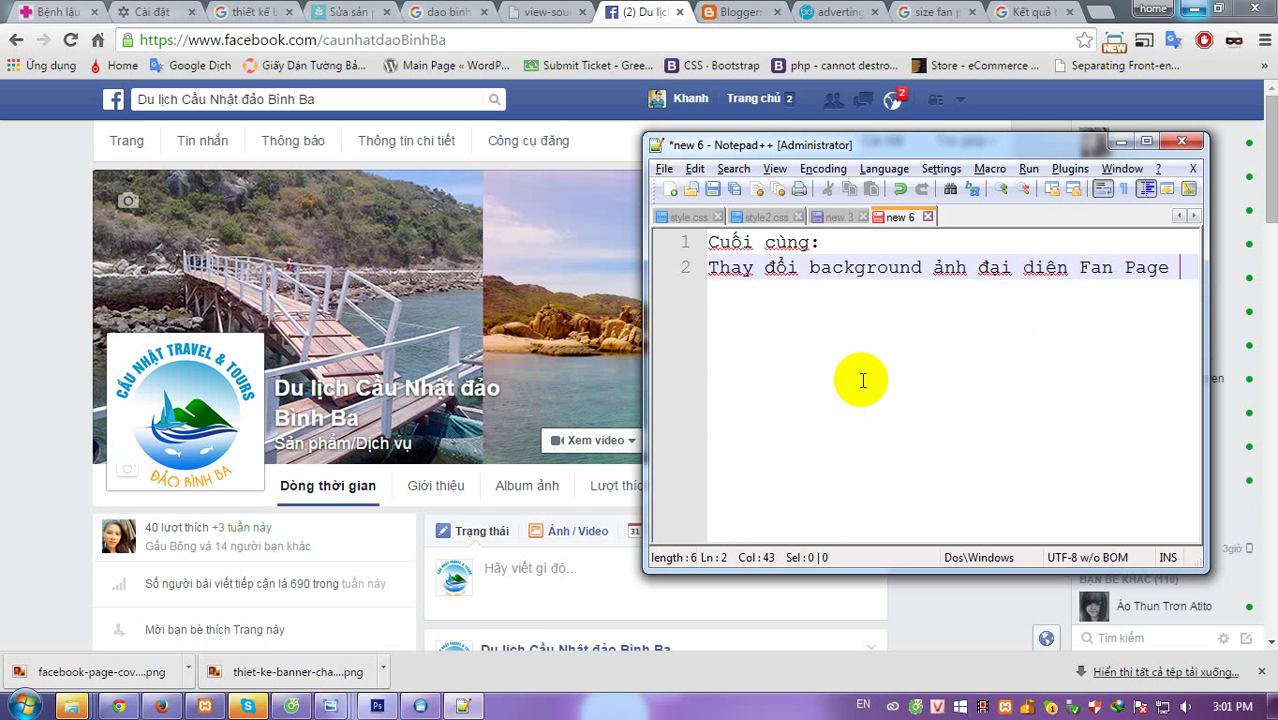
pyautogui.write('Facebook')
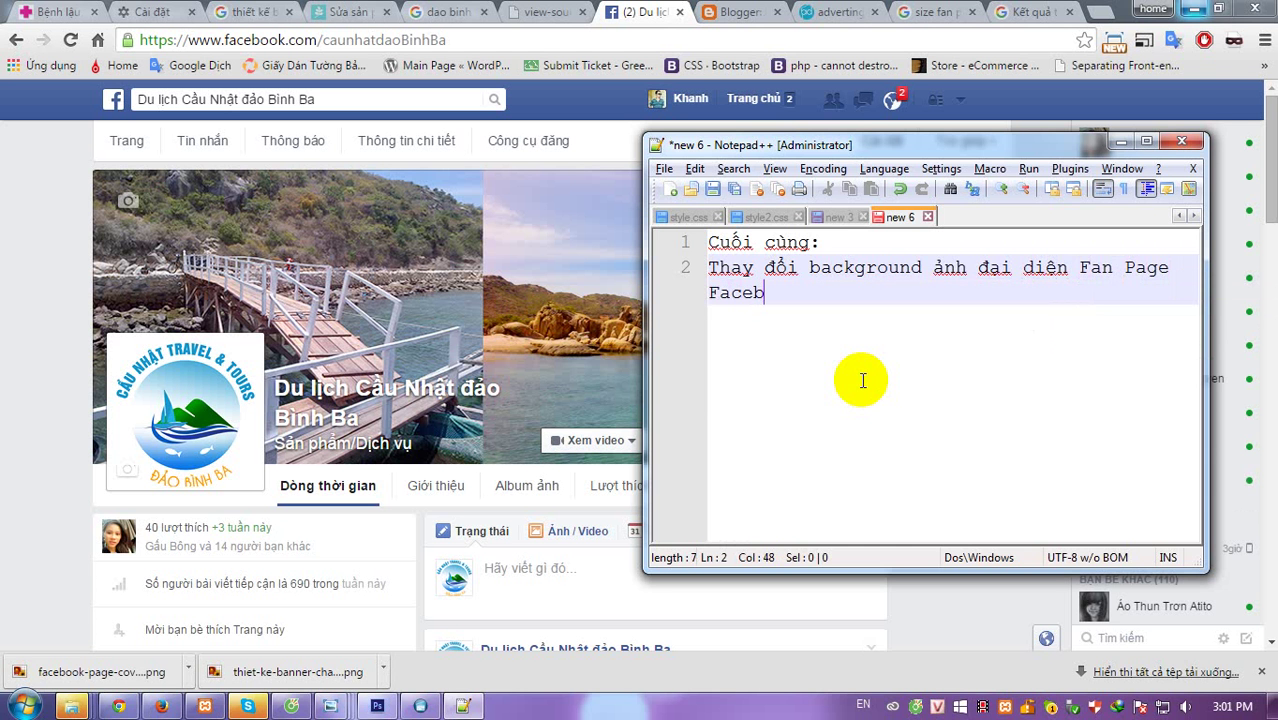
pyautogui.click(10, 388)
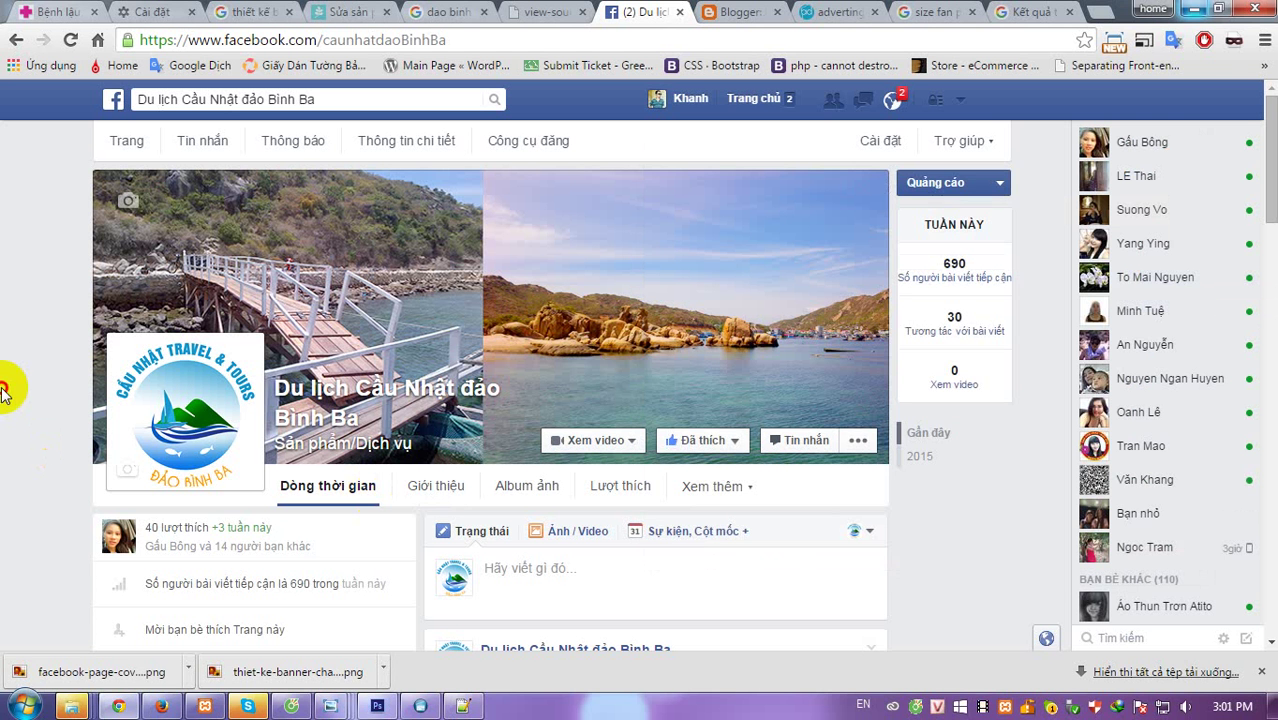
# Upload fan-page-facebook-dao-binh-ba.jpg from Desktop > President as the fanpage's new cover photo.
pyautogui.click(122, 203)
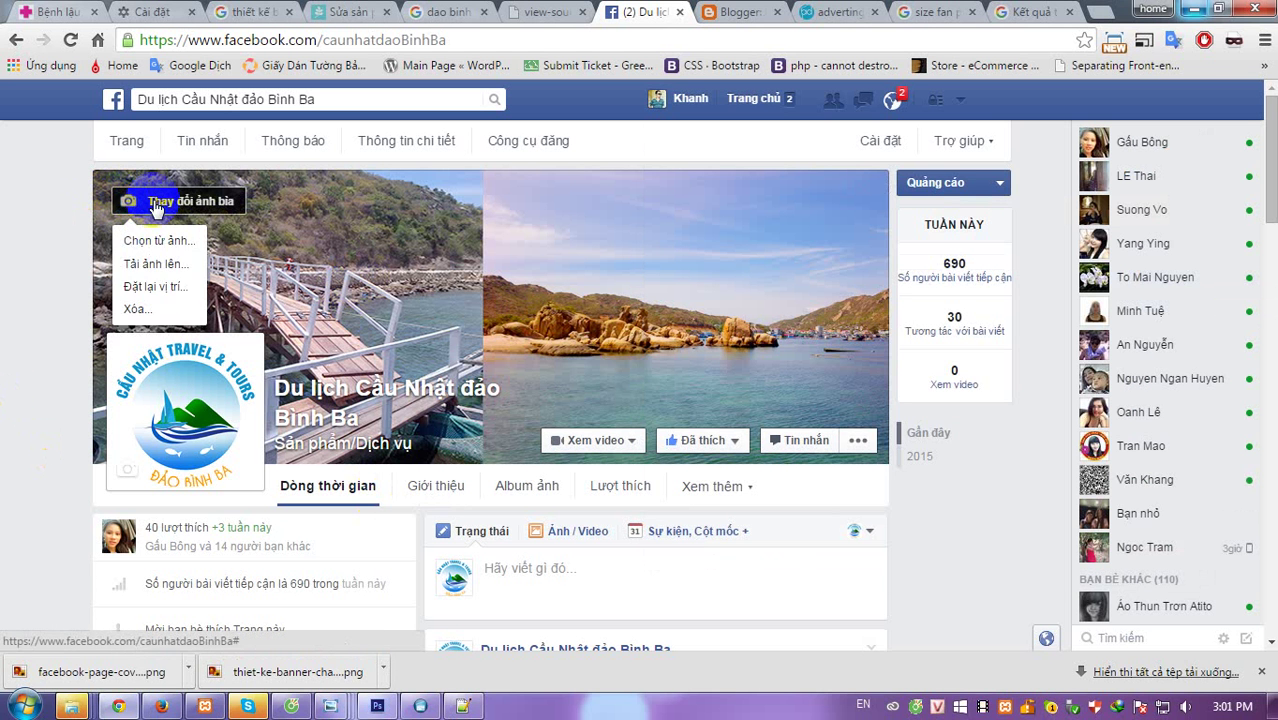
pyautogui.click(155, 265)
pyautogui.doubleClick(213, 195)
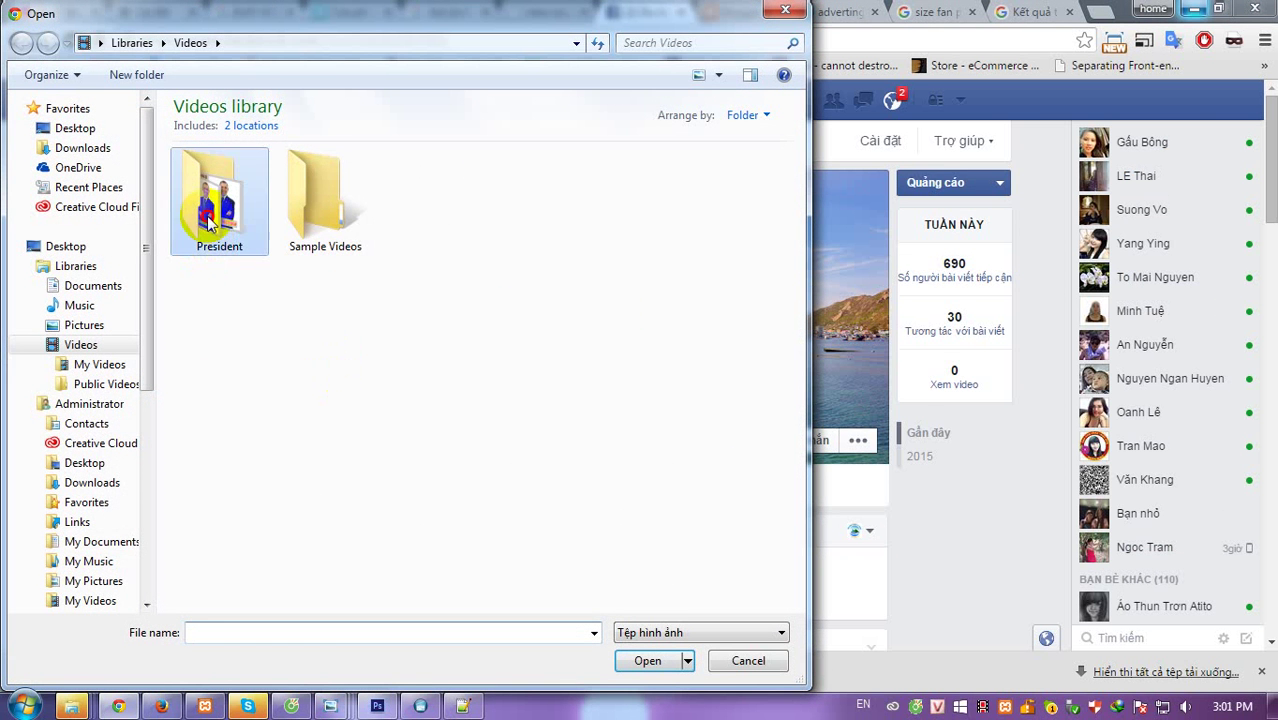
pyautogui.click(73, 128)
pyautogui.doubleClick(471, 240)
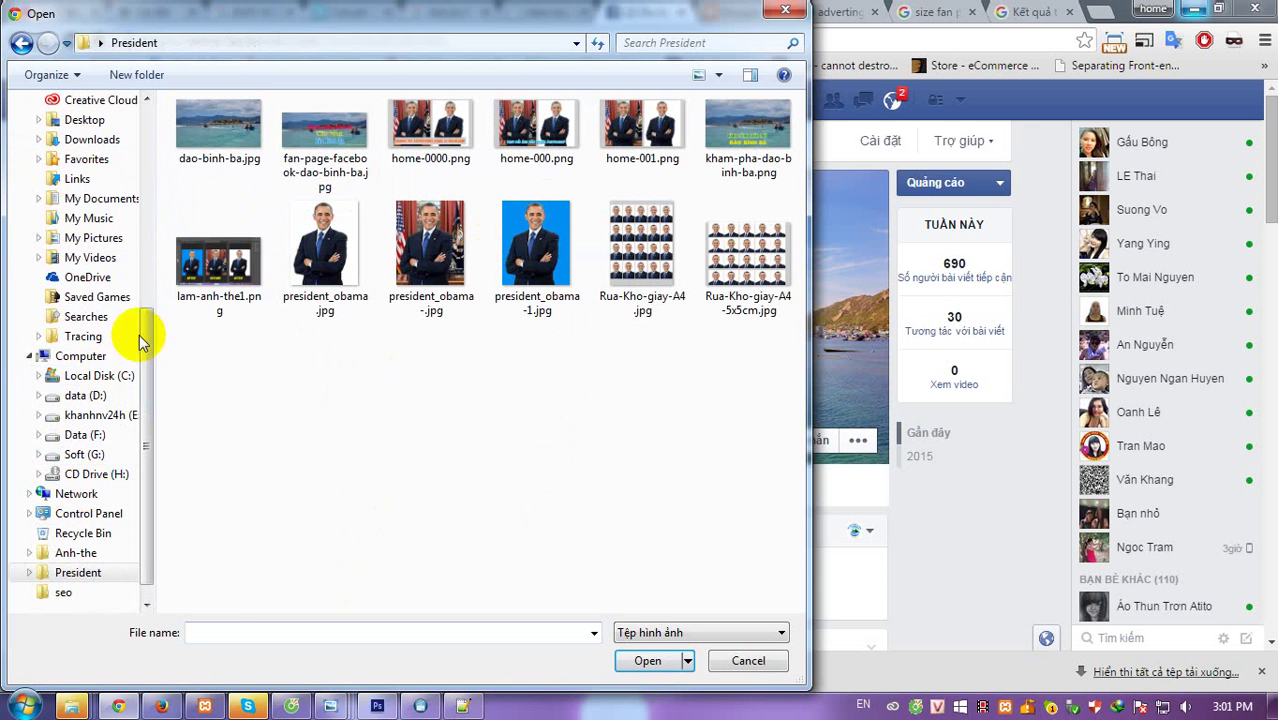
pyautogui.click(325, 135)
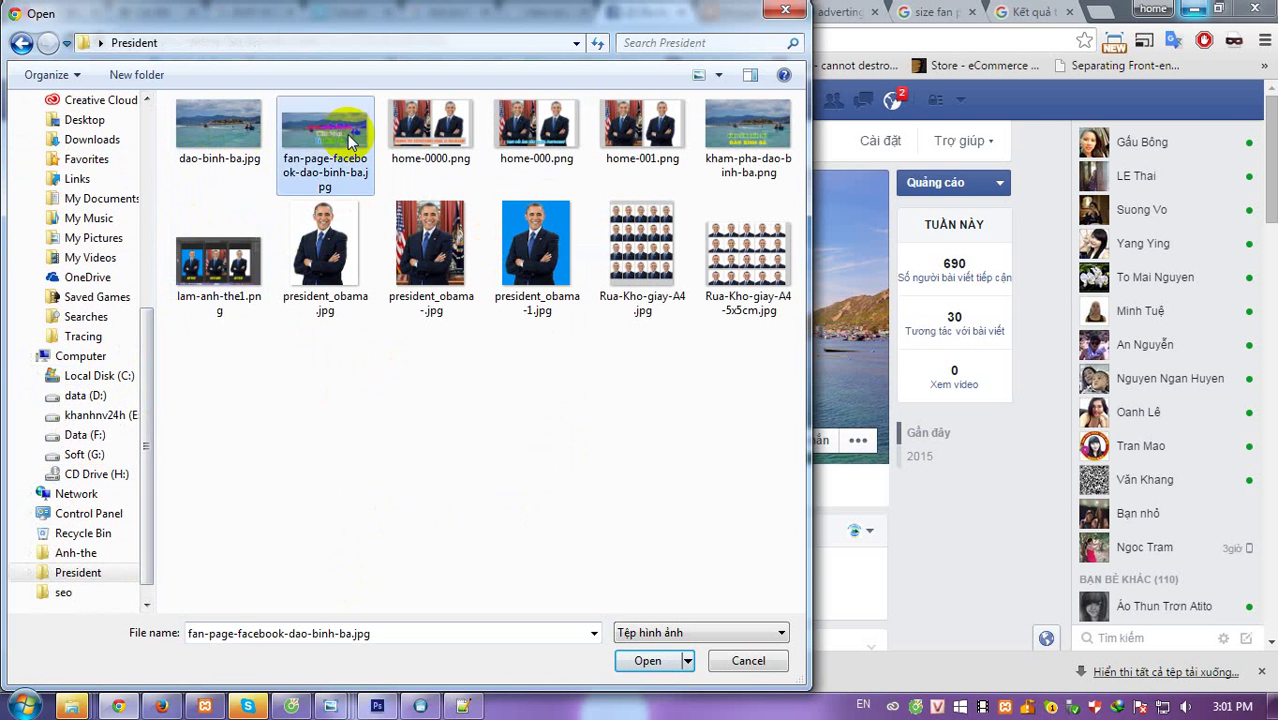
pyautogui.click(635, 663)
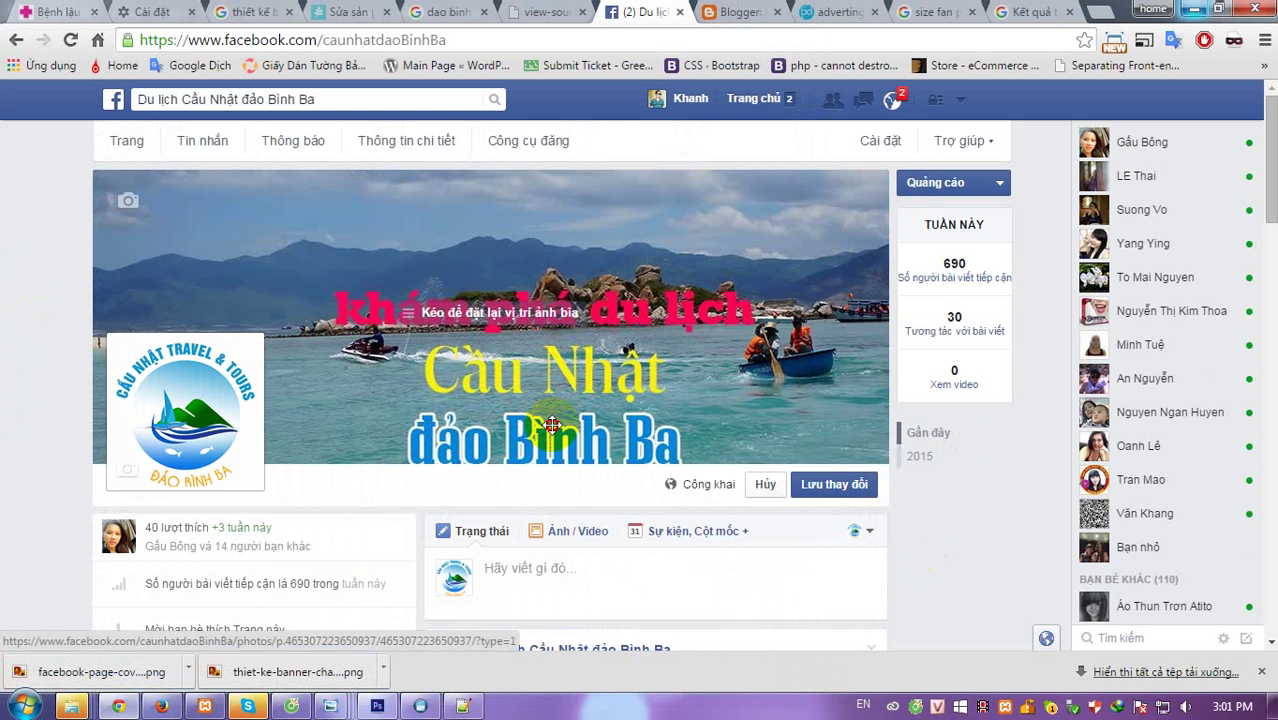
# Shift the cover image up to reveal the URL line and save the change.
pyautogui.moveTo(553, 421); pyautogui.dragTo(547, 374)
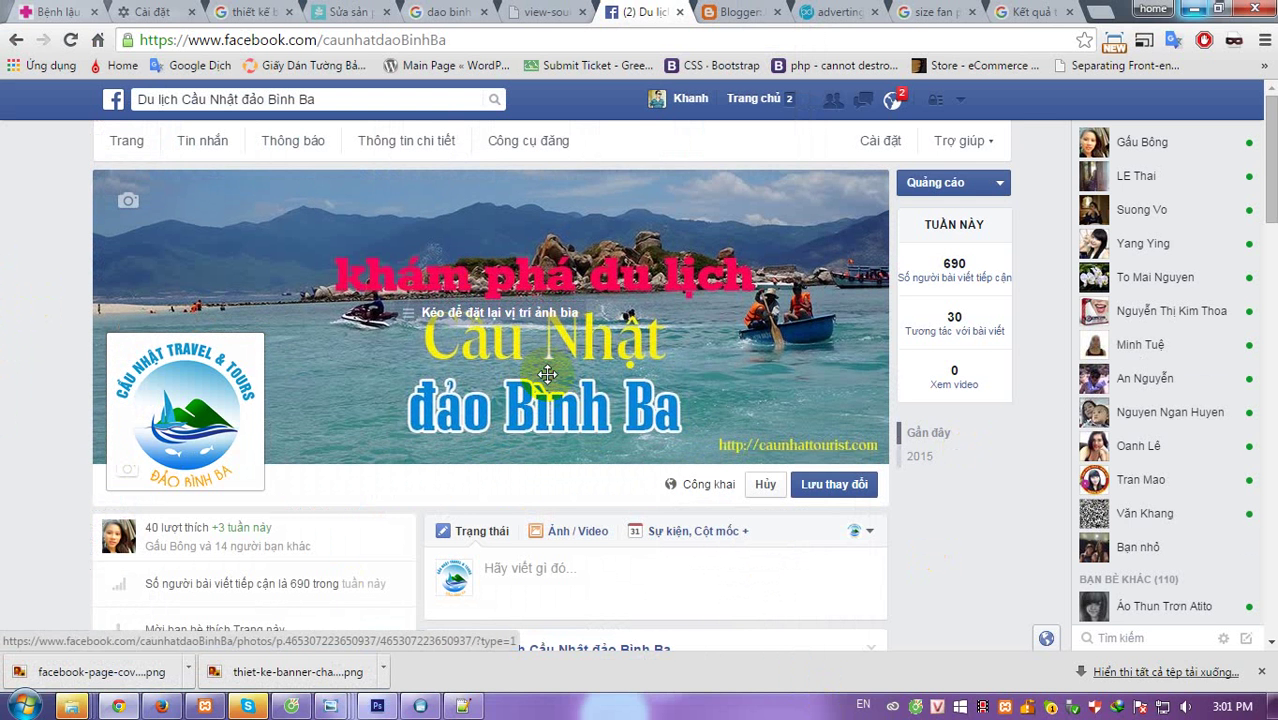
pyautogui.click(830, 488)
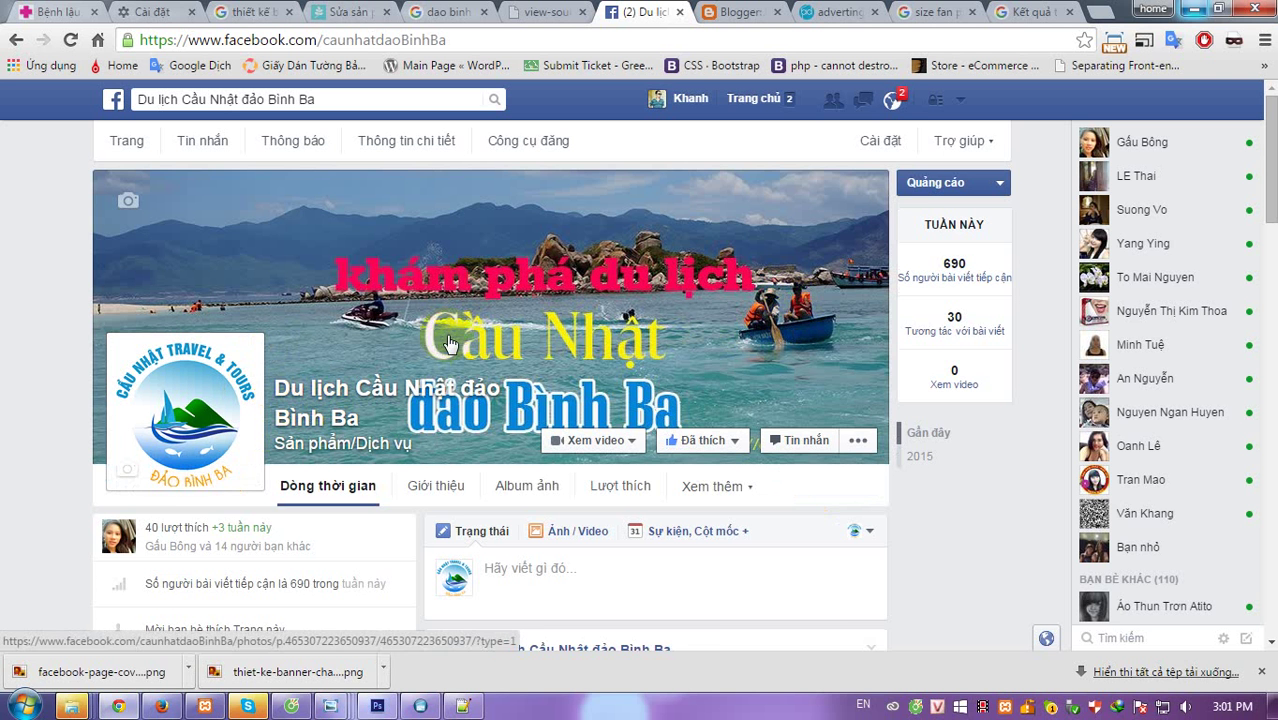
pyautogui.scroll(-1, 8, 390)
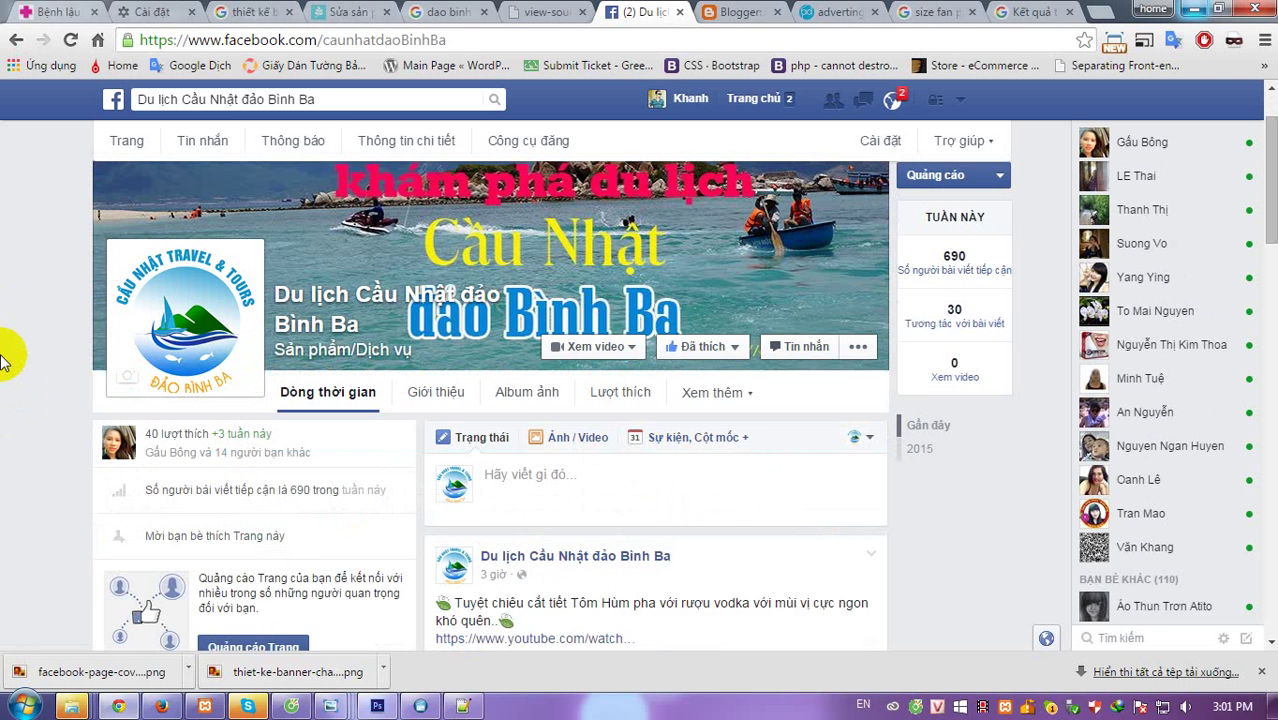
pyautogui.scroll(1, 422, 405)
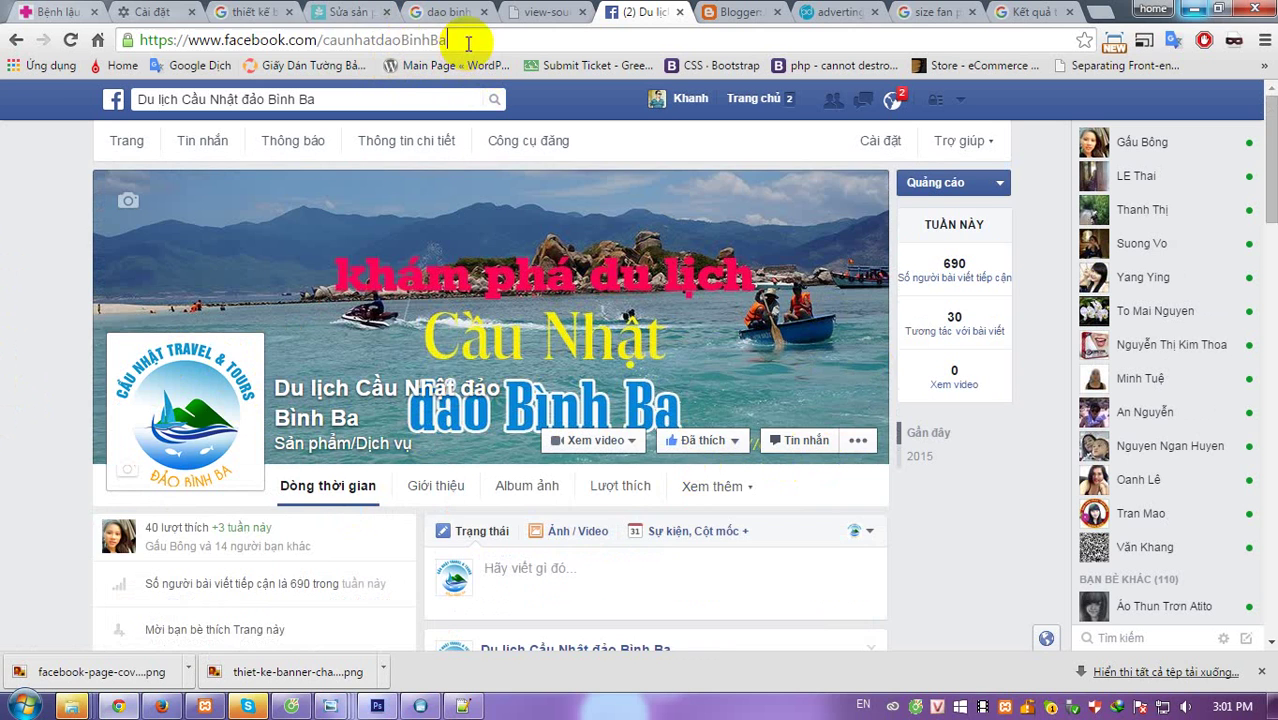
# Select the fanpage web address and scroll through the page to check the new cover.
pyautogui.click(468, 44)
pyautogui.scroll(-3, 519, 285)
pyautogui.scroll(-2, 522, 285)
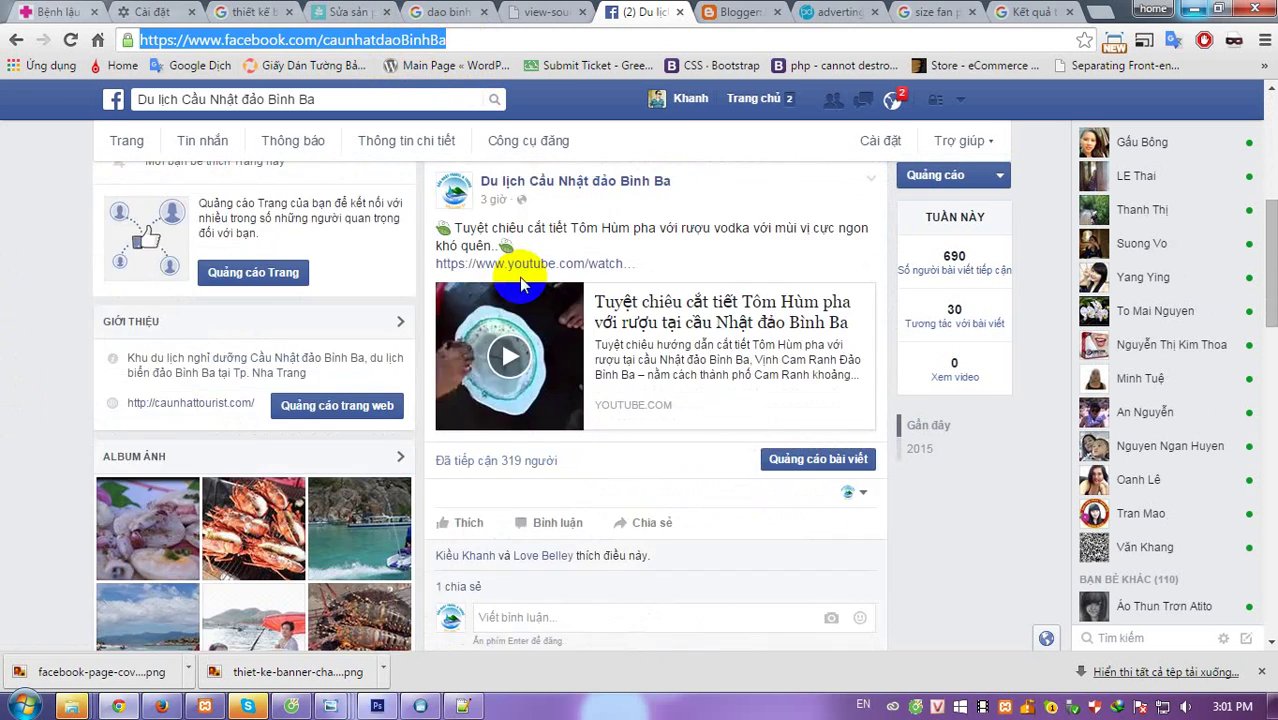
pyautogui.scroll(-3, 734, 350)
pyautogui.scroll(-2, 750, 357)
pyautogui.scroll(7, 753, 340)
pyautogui.scroll(3, 690, 310)
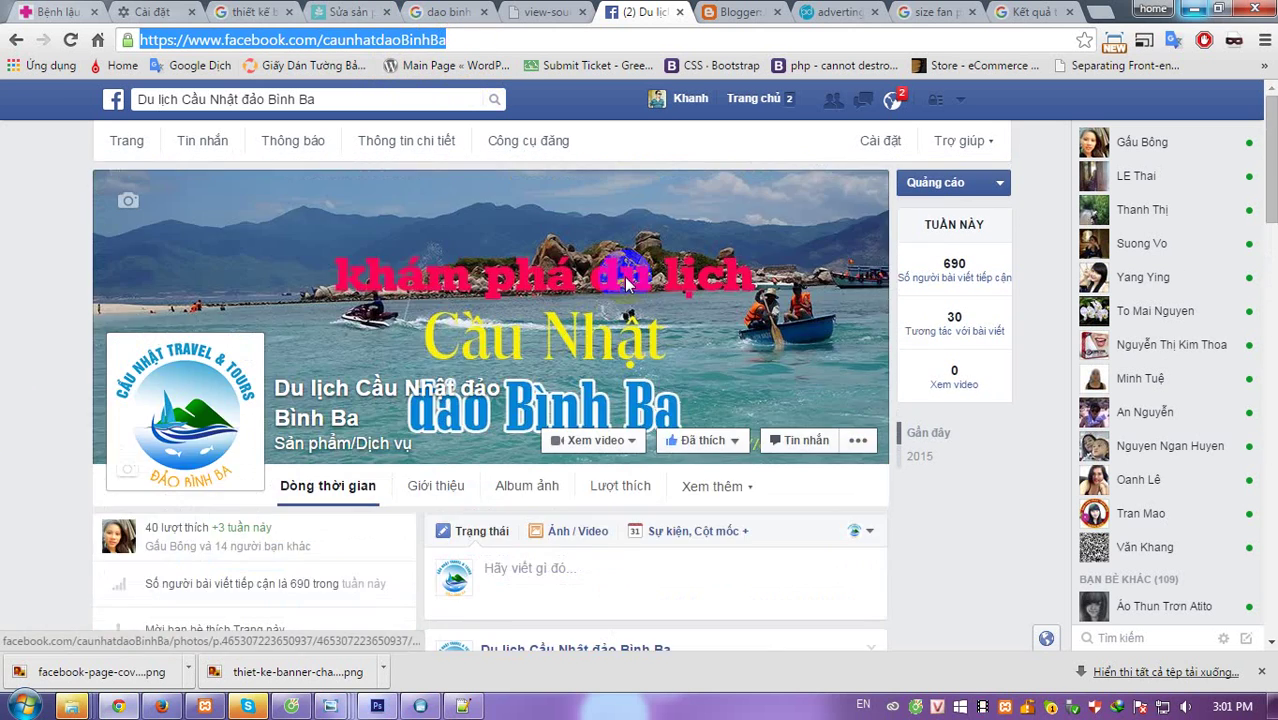
pyautogui.scroll(-8, 656, 437)
pyautogui.scroll(-3, 628, 414)
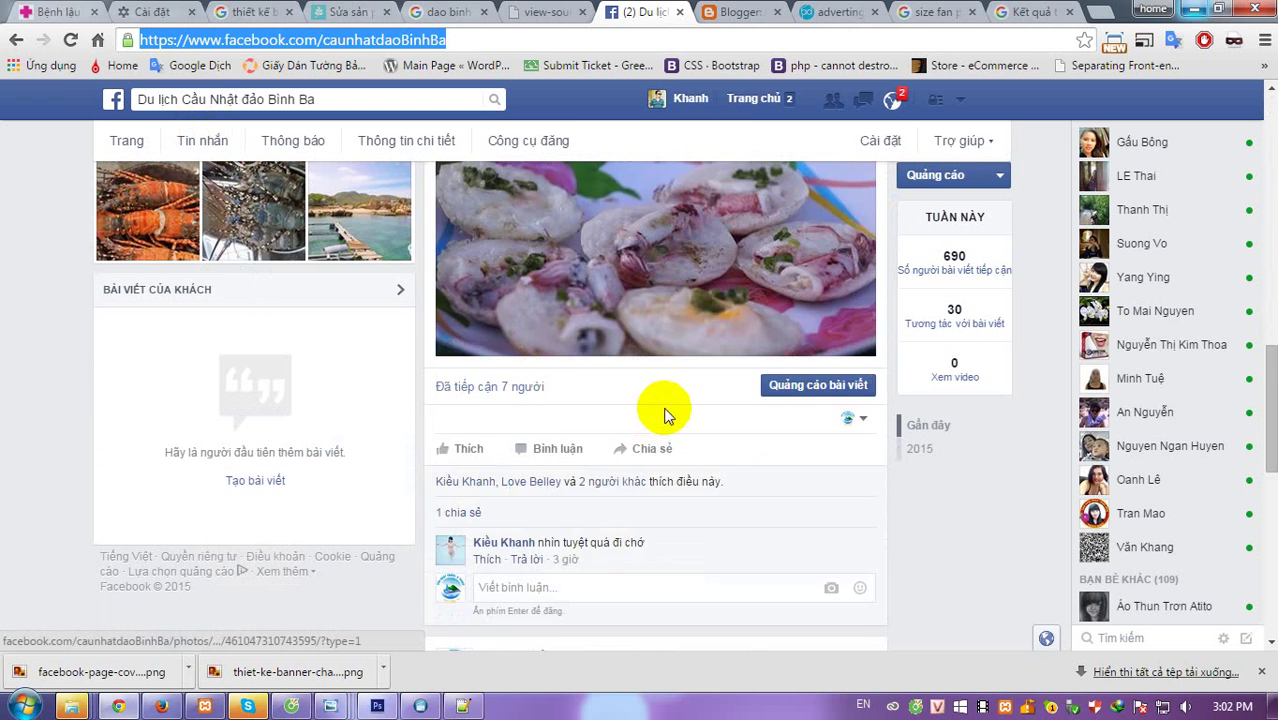
pyautogui.scroll(-4, 667, 415)
pyautogui.scroll(-2, 667, 415)
pyautogui.scroll(-2, 667, 415)
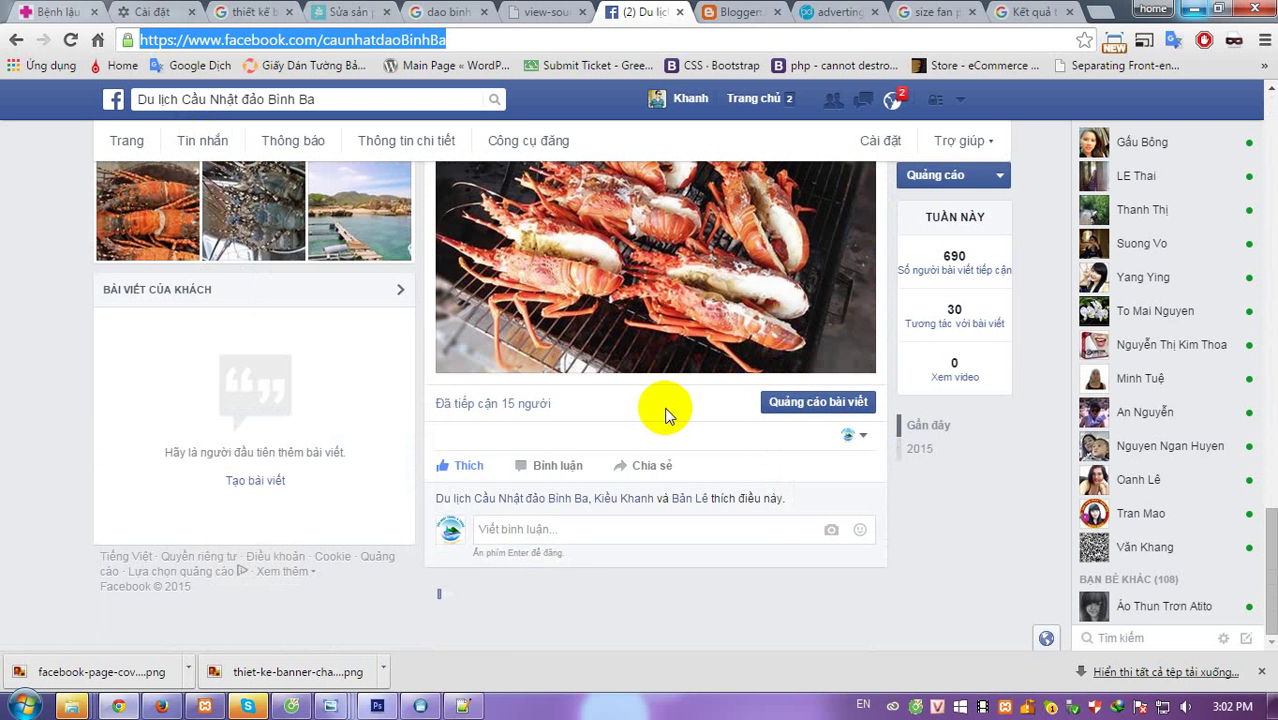
pyautogui.scroll(3, 667, 415)
pyautogui.scroll(10, 700, 400)
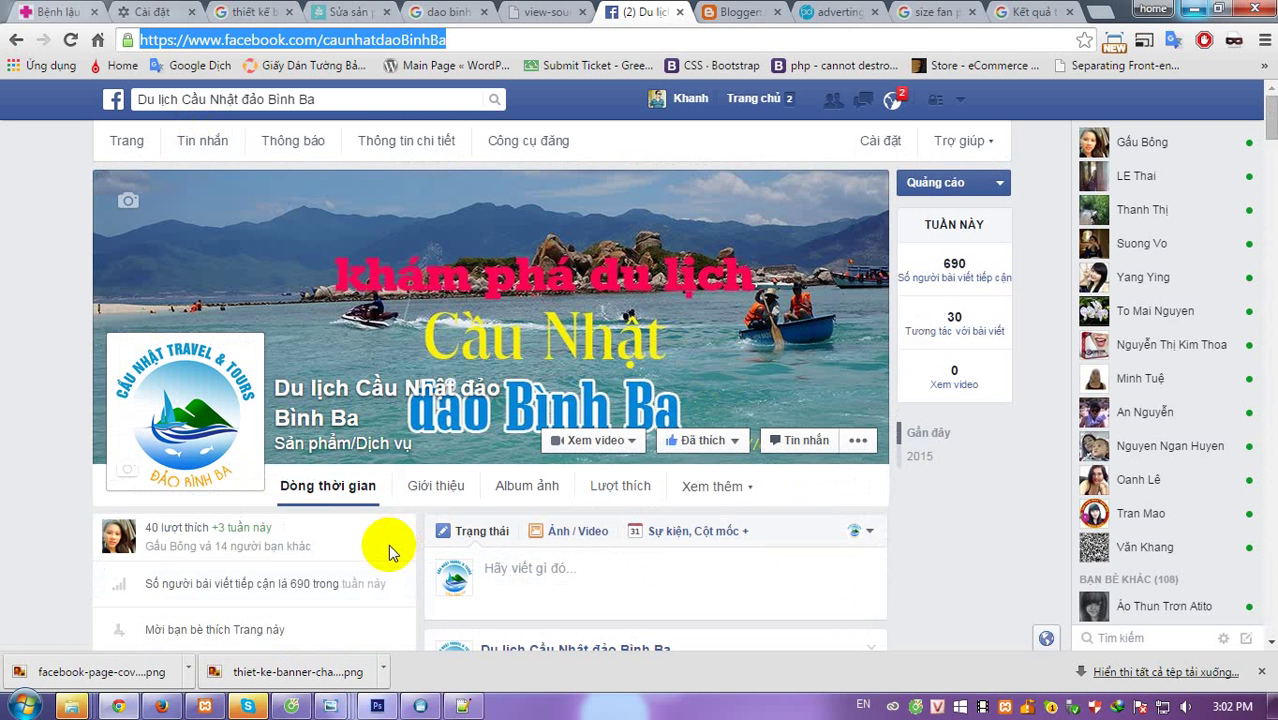
# Add 'Thanks! Best regard' to the notes, discarding a half-written thank-you line.
pyautogui.click(462, 706)
pyautogui.press('Return')
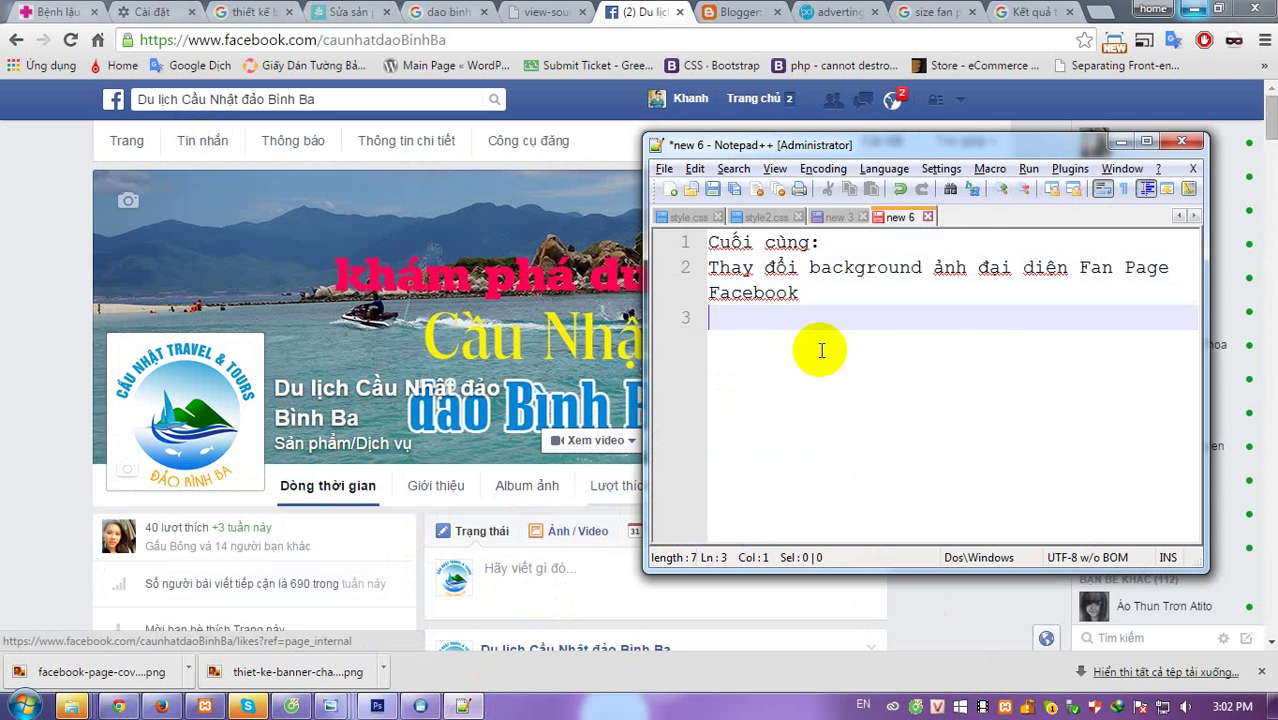
pyautogui.press('Return')
pyautogui.write('Than')
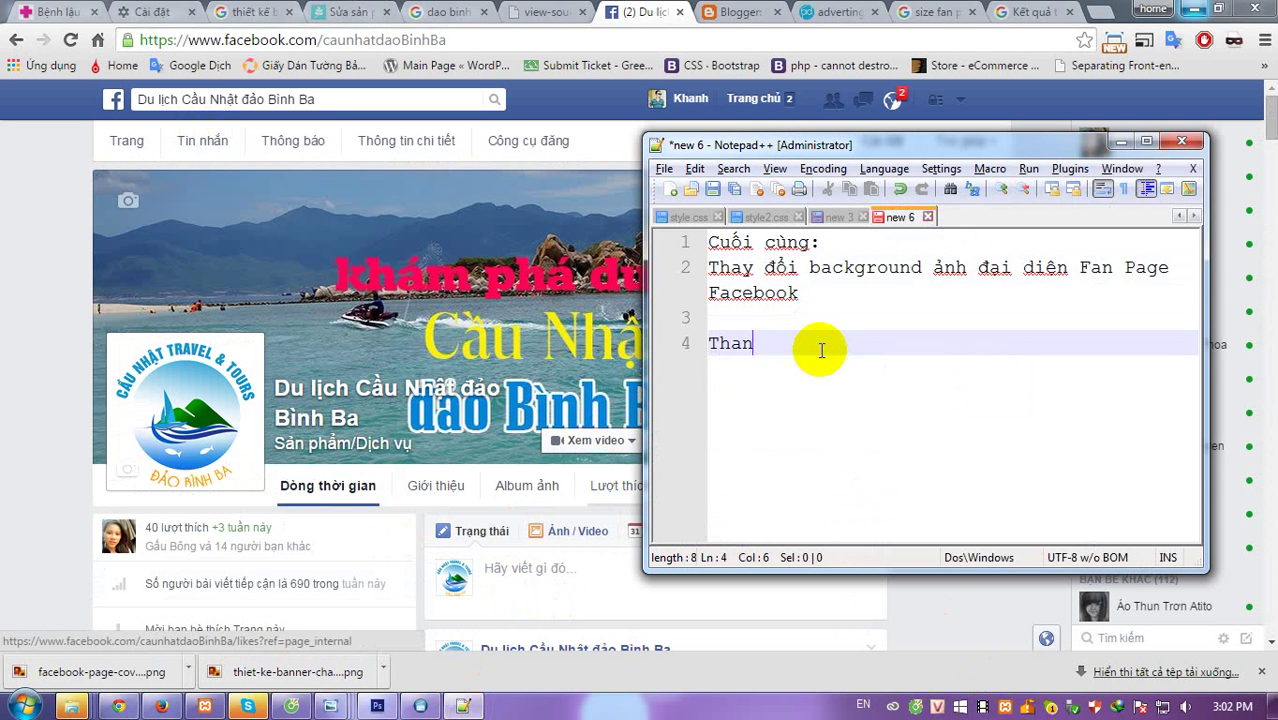
pyautogui.write('ks! Best regard')
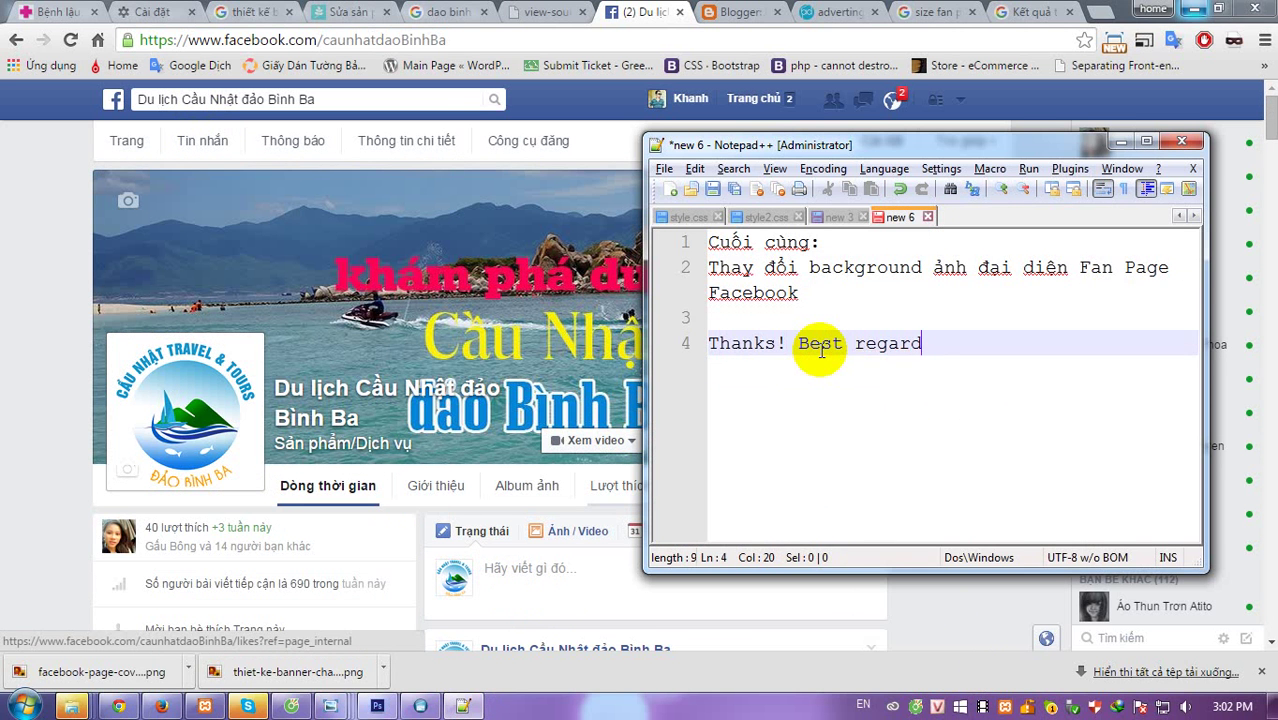
pyautogui.press('Return')
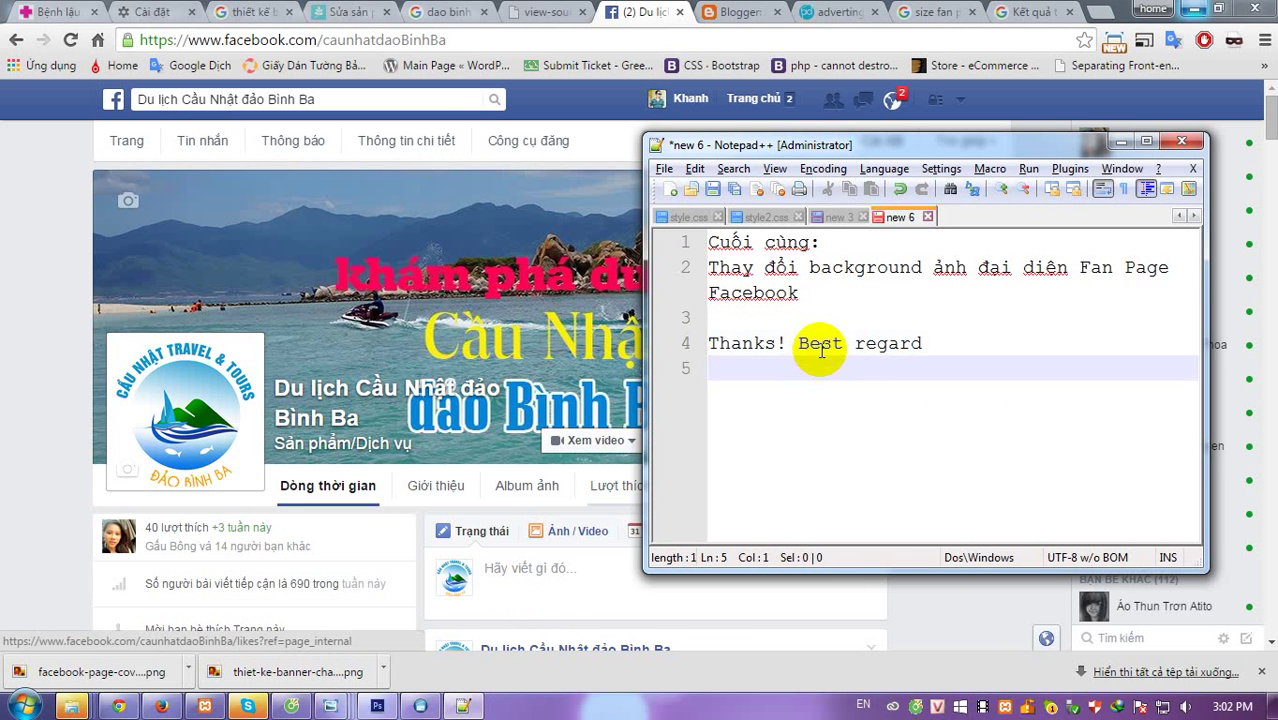
pyautogui.write('Ca')
pyautogui.write('am on')
pyautogui.press('BackSpace')
pyautogui.press('BackSpace')
pyautogui.write('on các')
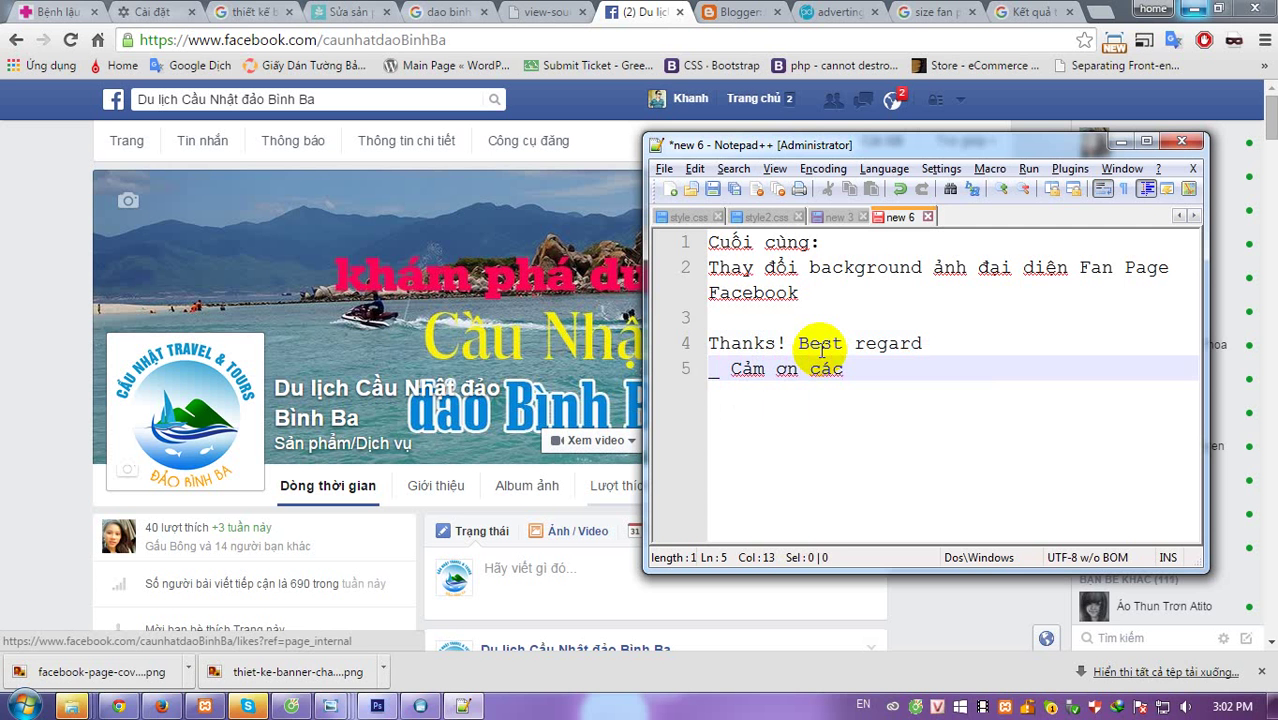
pyautogui.hotkey('shift', 'Home')
pyautogui.press('BackSpace')
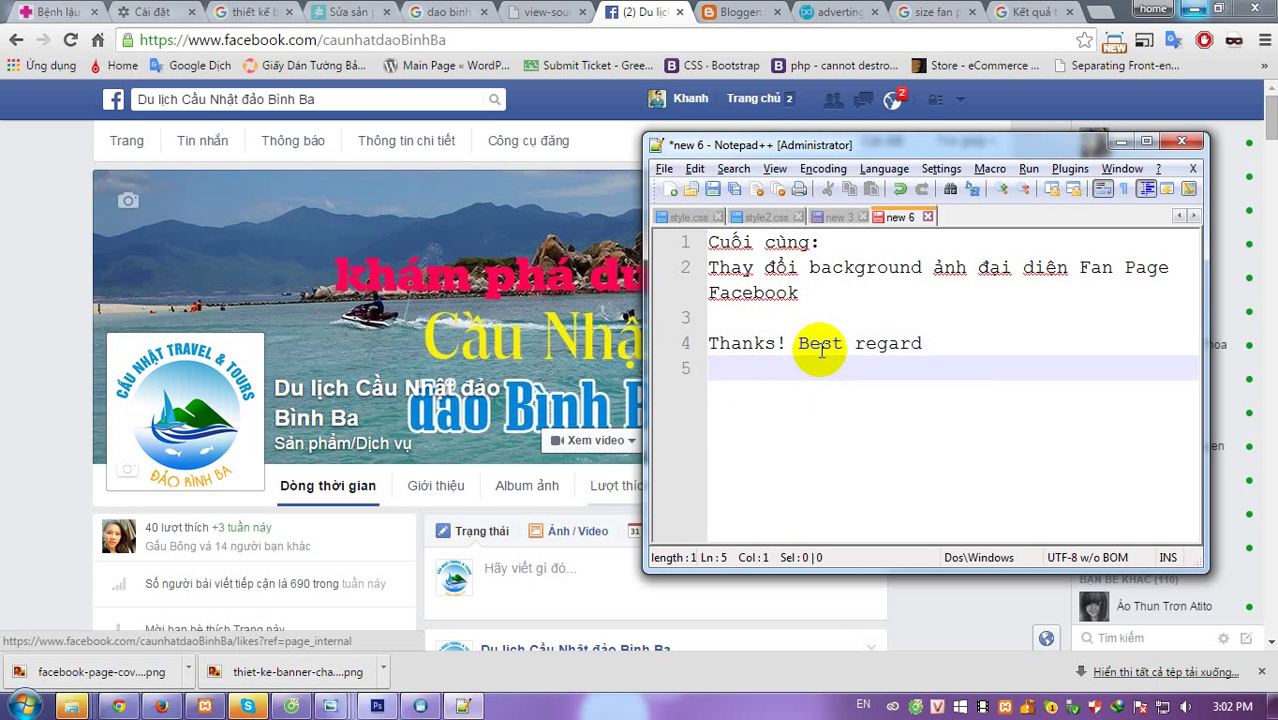
# Add the closing line 'Chúc các bạn thành công!!!' and return to the Facebook fanpage.
pyautogui.press('Return')
pyautogui.write('Chú')
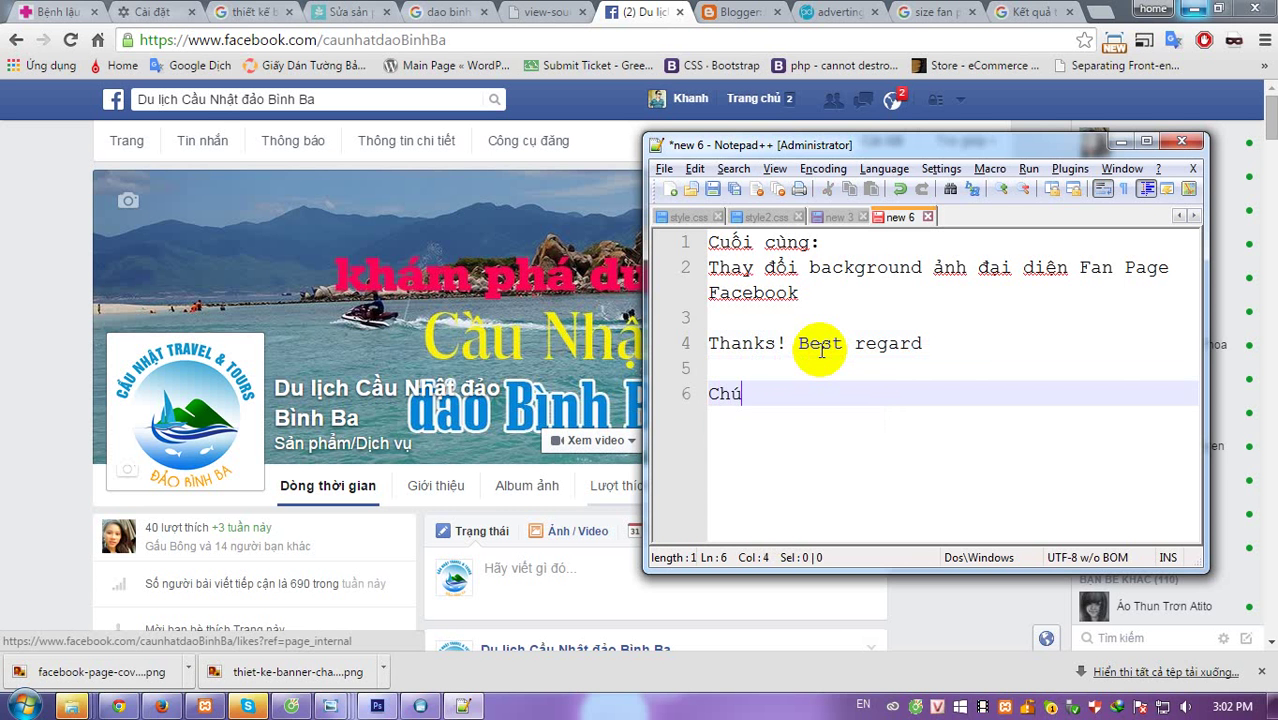
pyautogui.write('c các bạ')
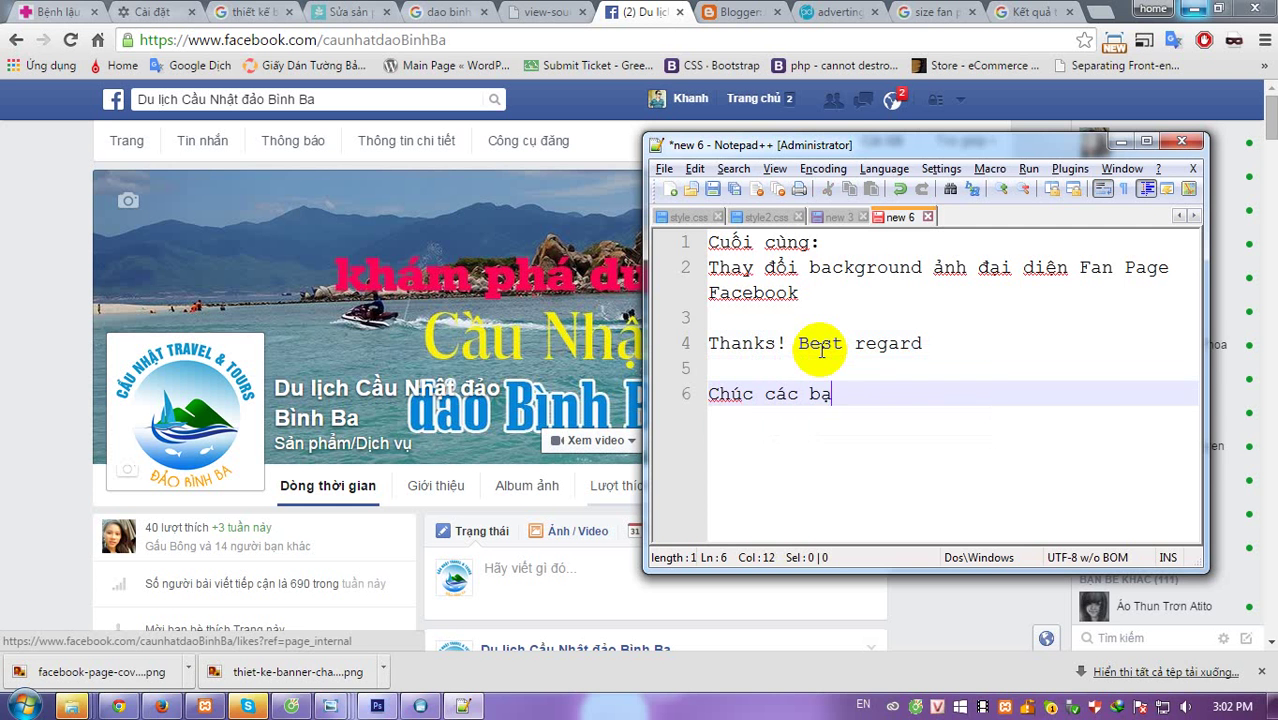
pyautogui.write('n thanh')
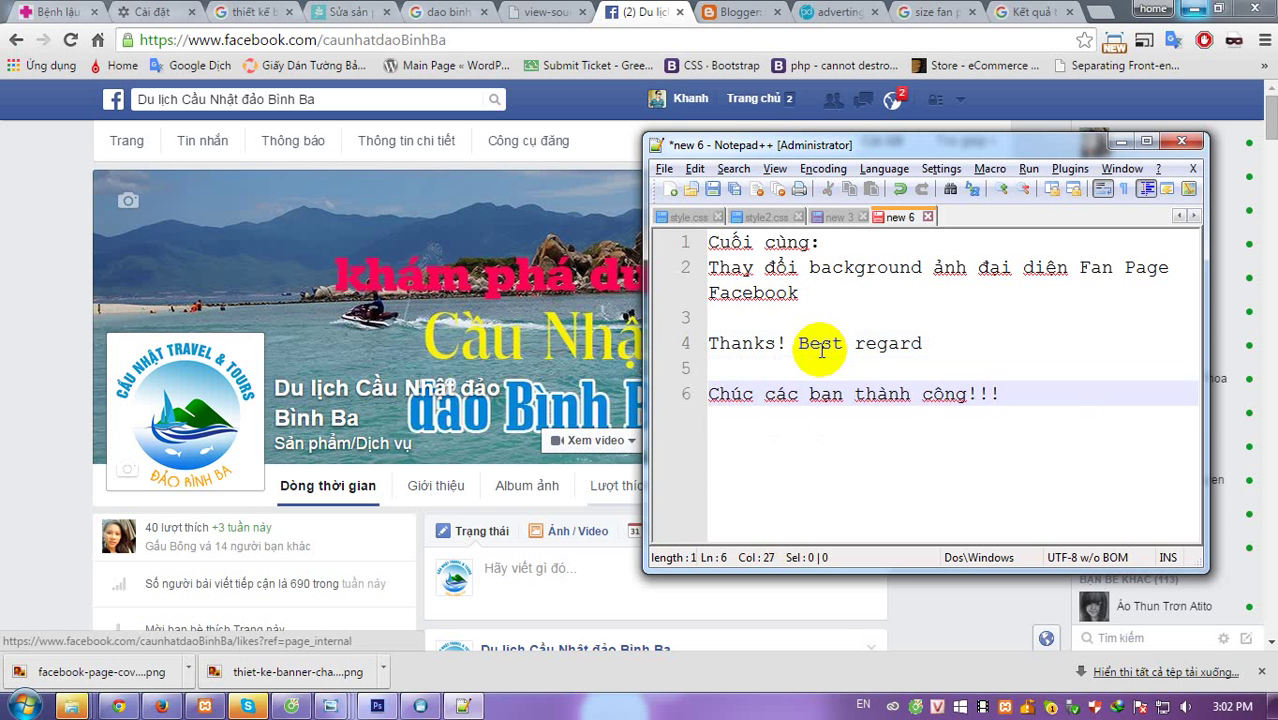
pyautogui.press('Return')
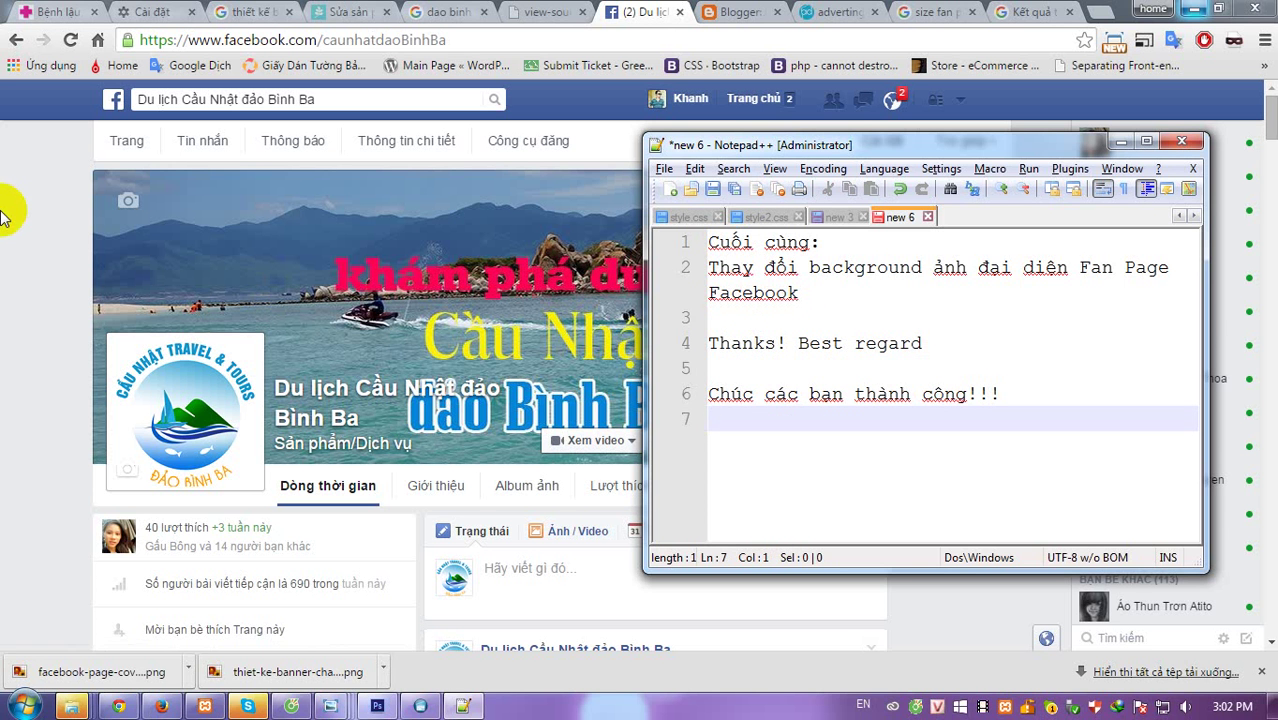
pyautogui.hotkey('alt', 'Tab')
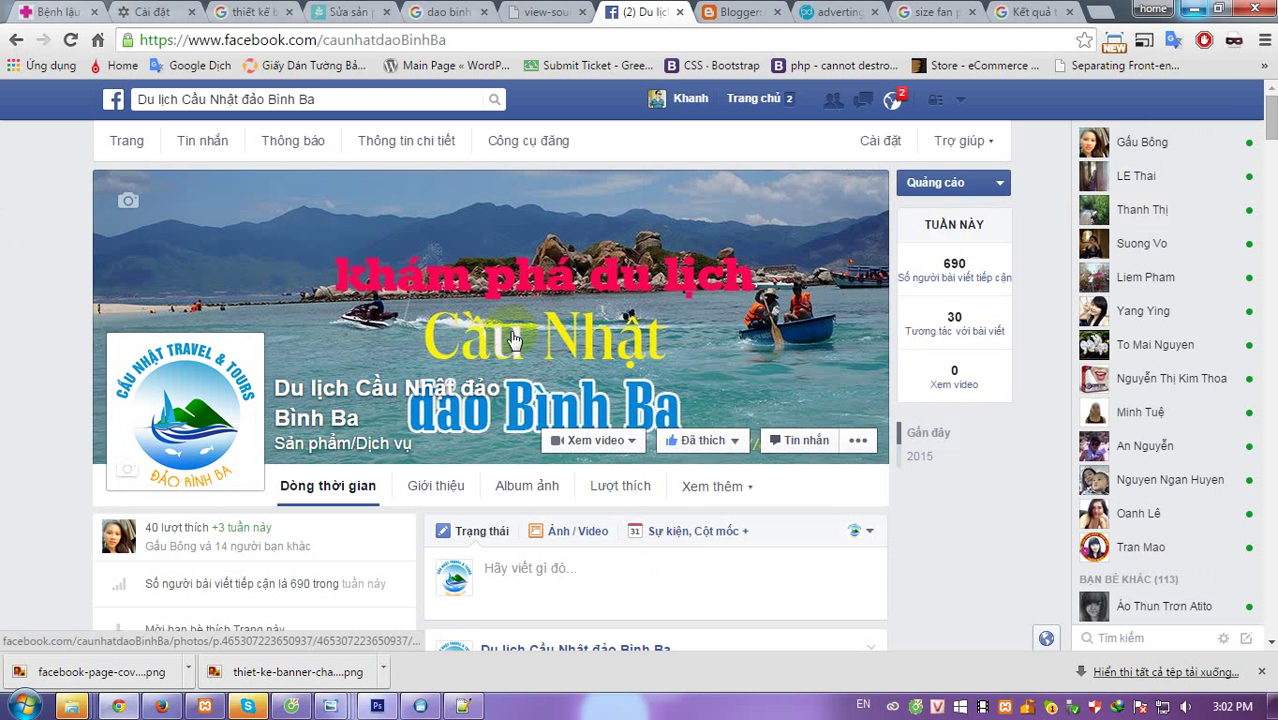
pyautogui.click(513, 340)
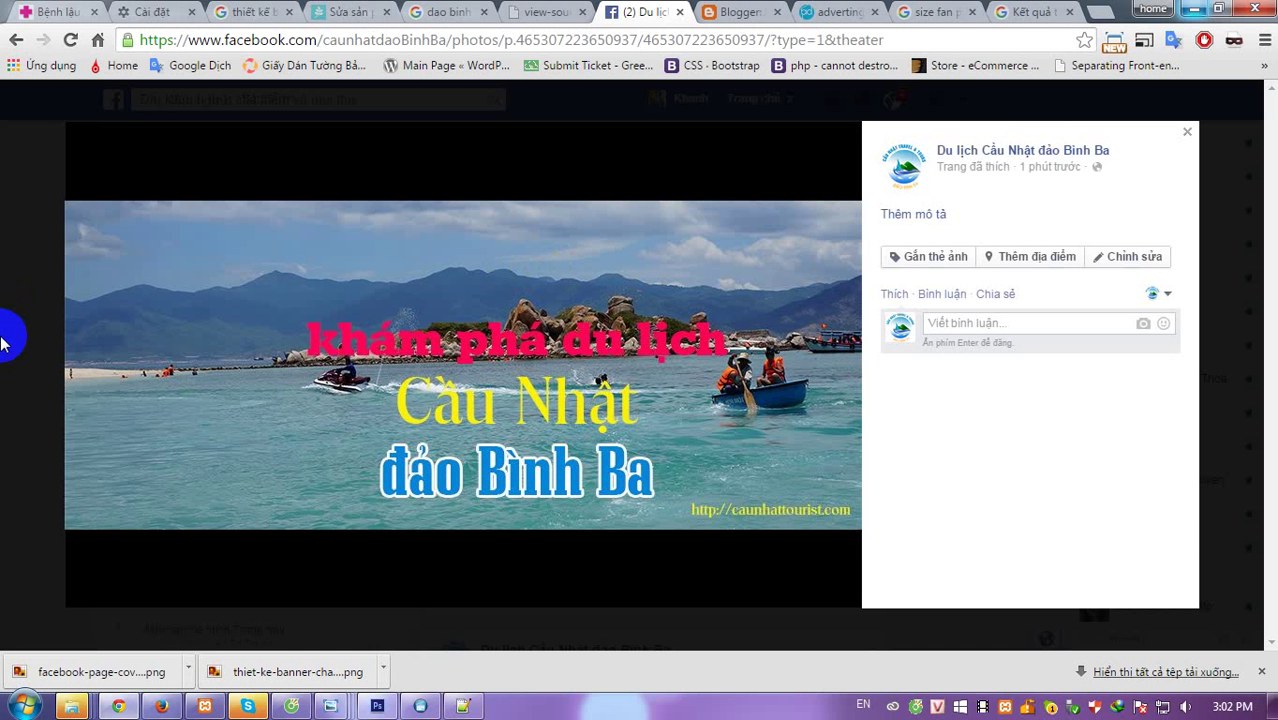
pyautogui.click(6, 342)
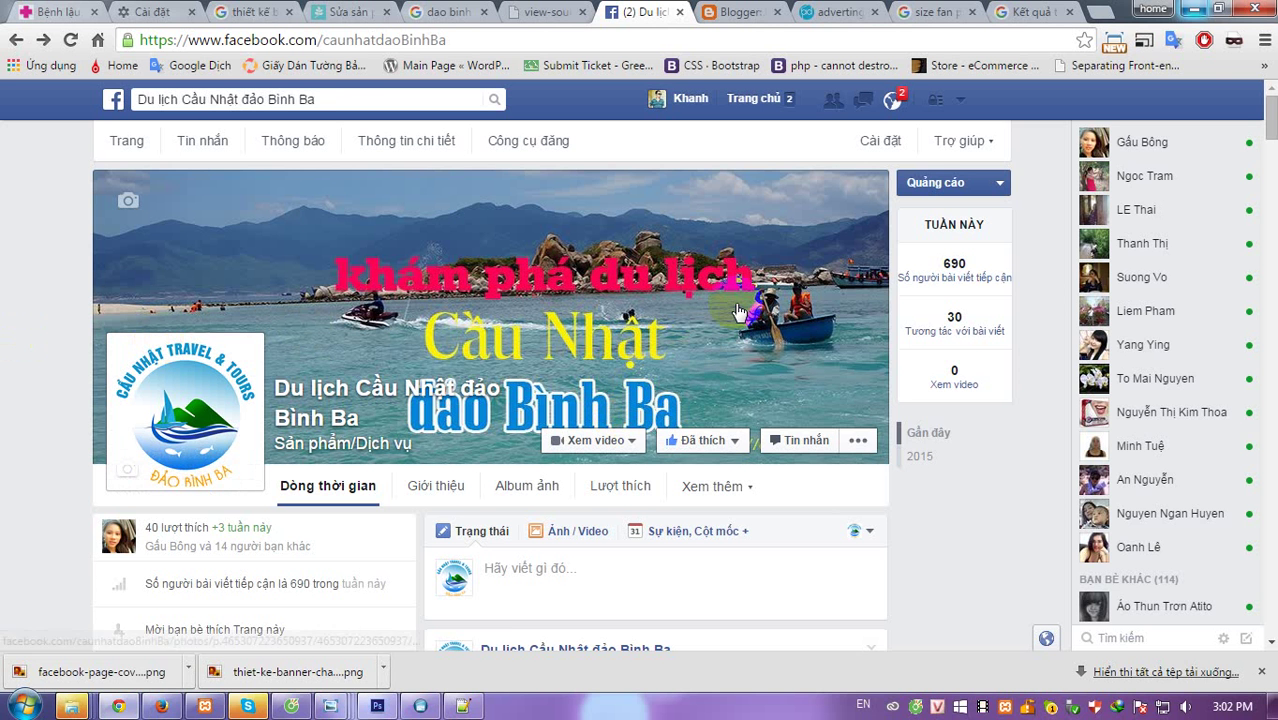